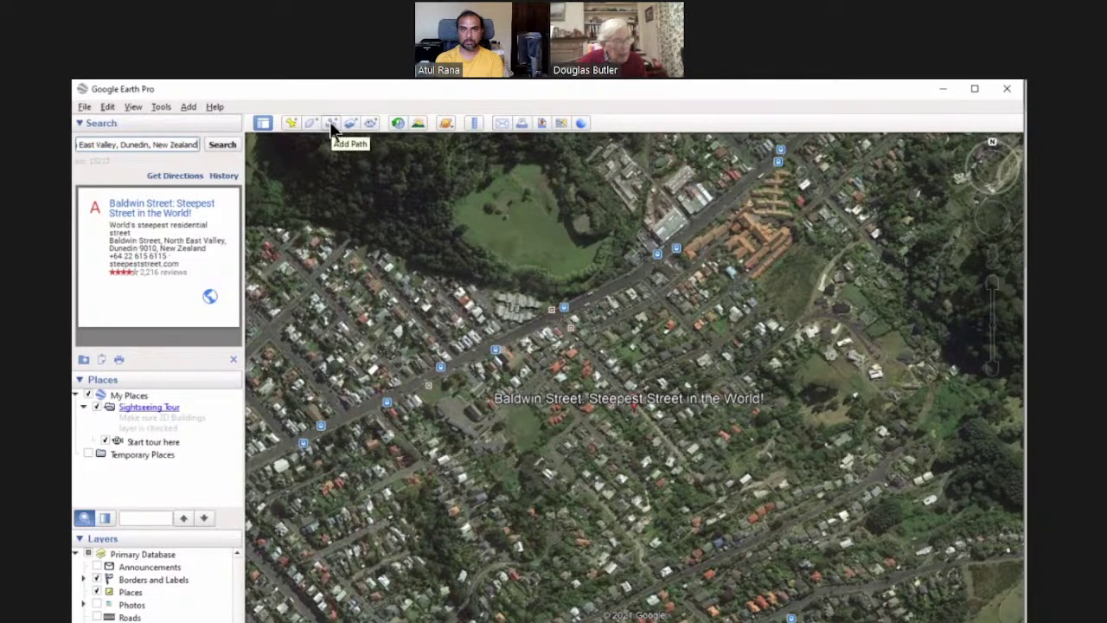
- Draw a two-point path along Baldwin Street from the main road to its upper end and name it "street"
click(332, 124)
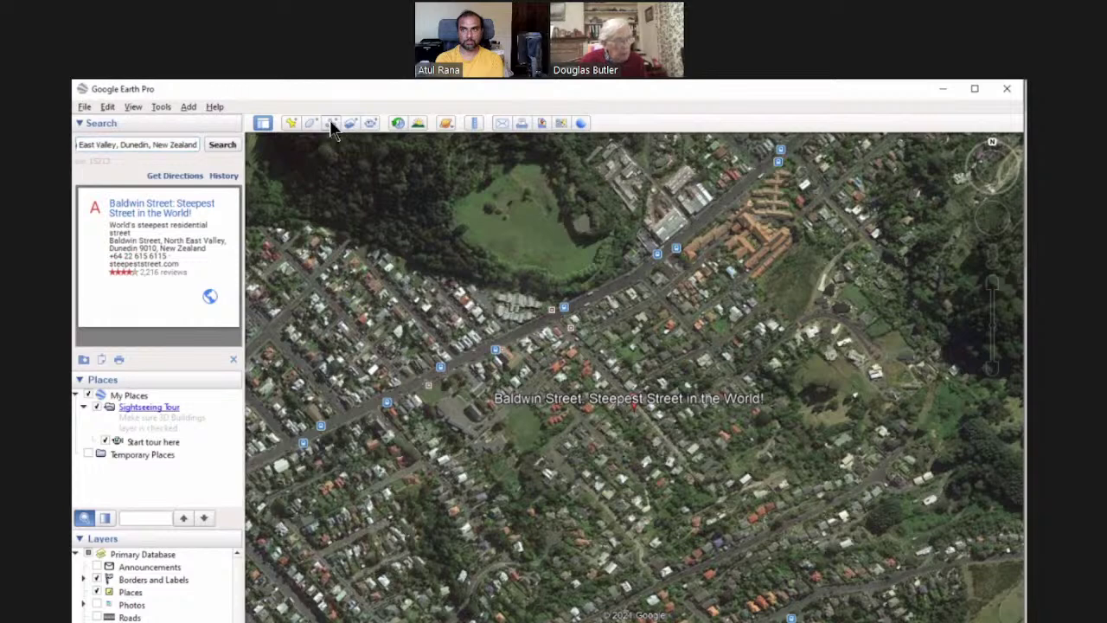
click(557, 322)
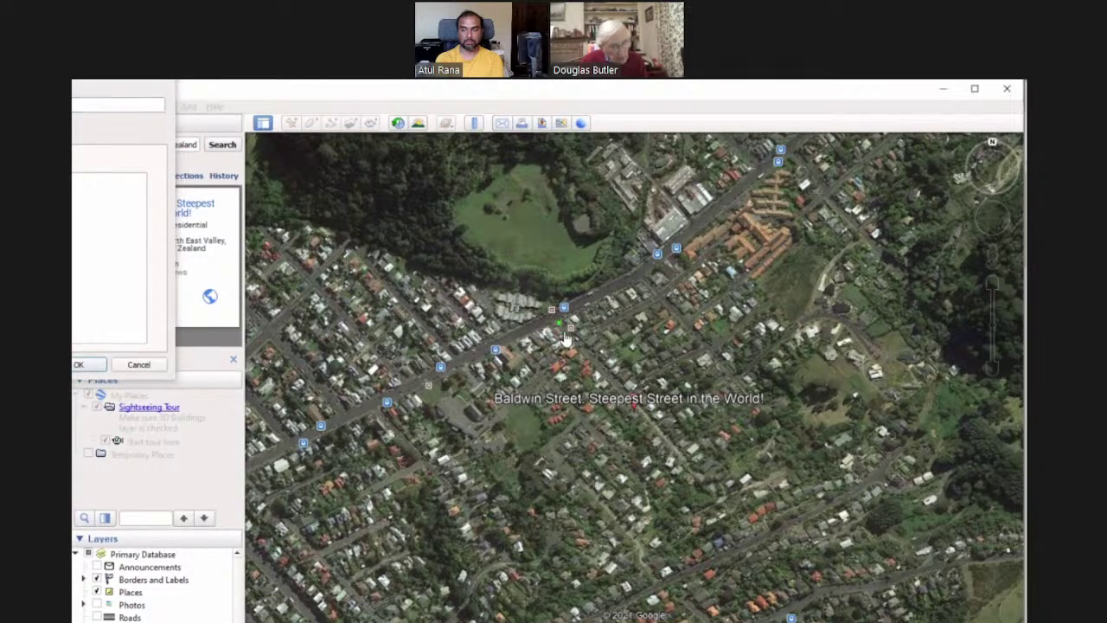
click(714, 493)
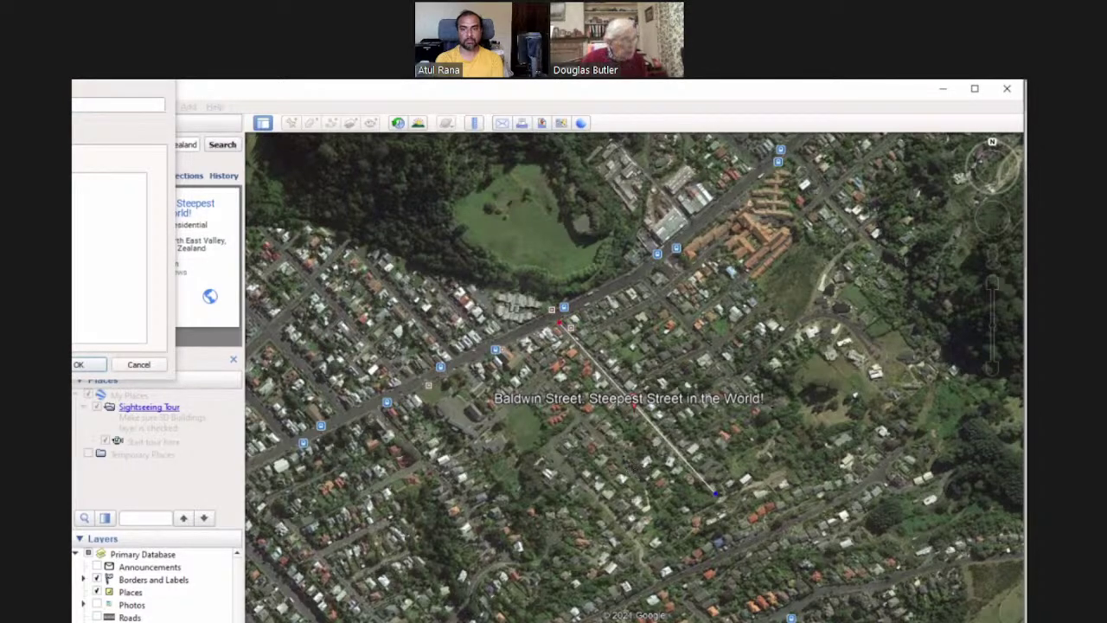
click(118, 105)
drag(0, 74, 214, 136)
text(street)
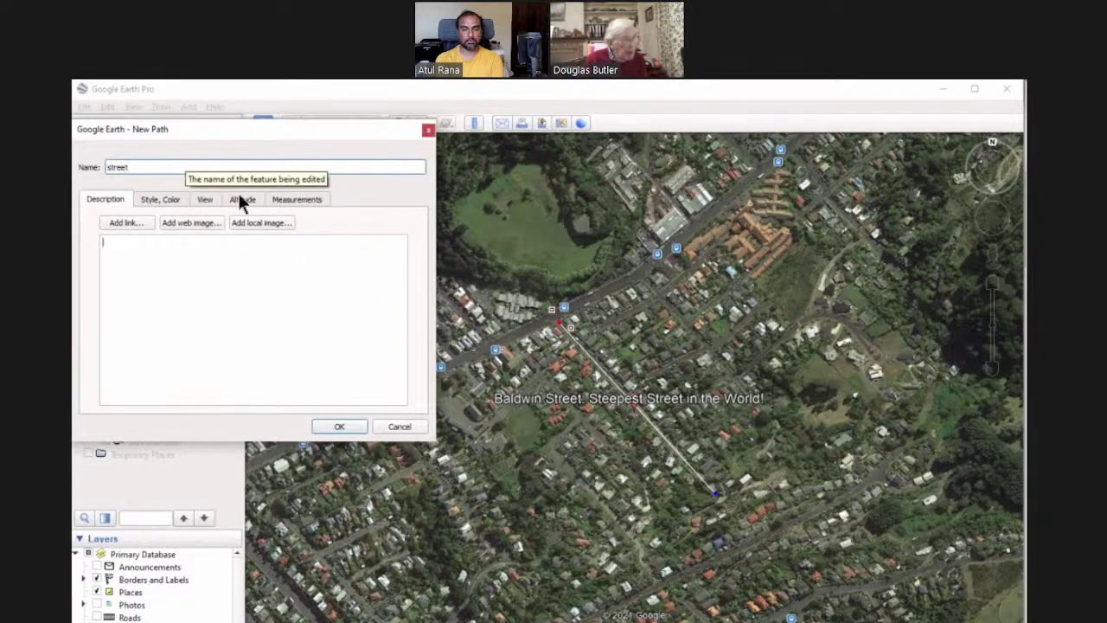
- Style the new path with a bright pink line of width 4 and save it
click(156, 198)
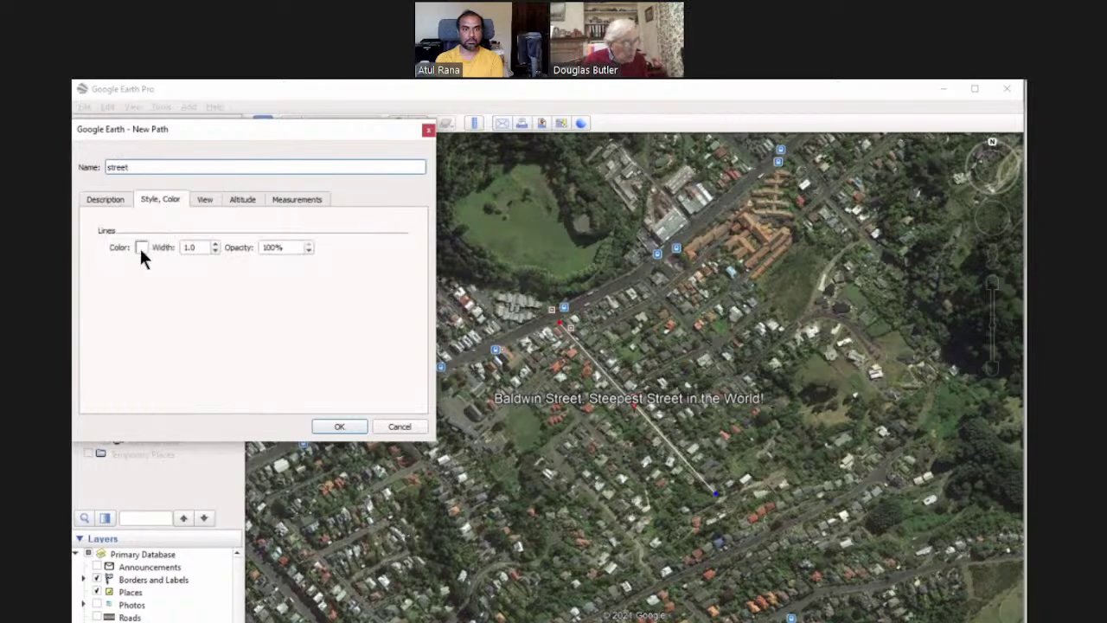
click(141, 248)
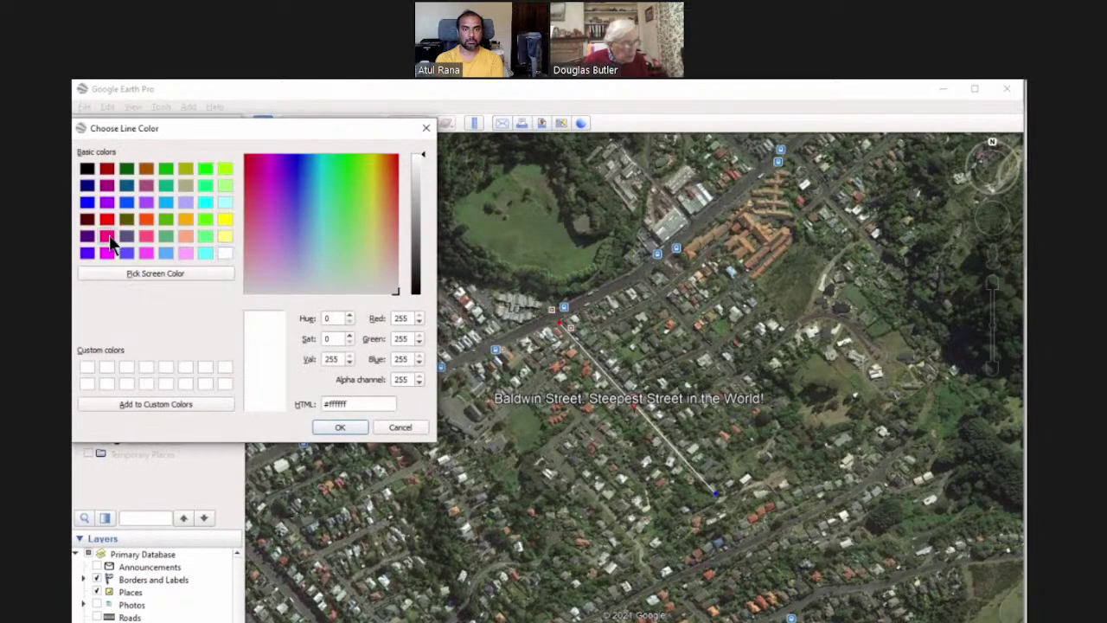
click(107, 235)
click(337, 429)
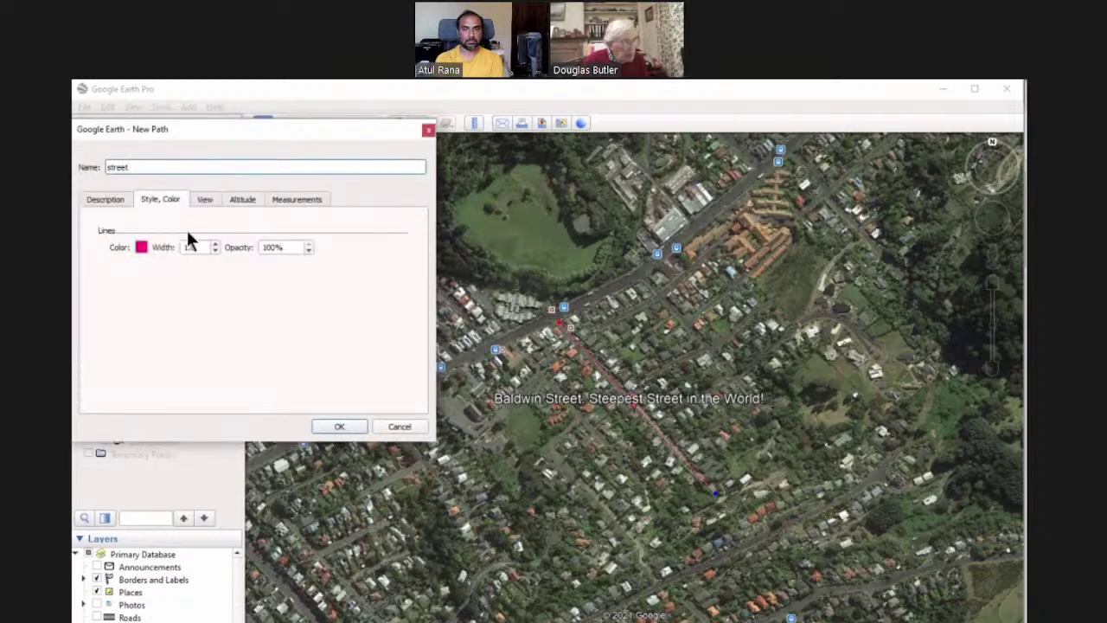
drag(206, 249, 170, 246)
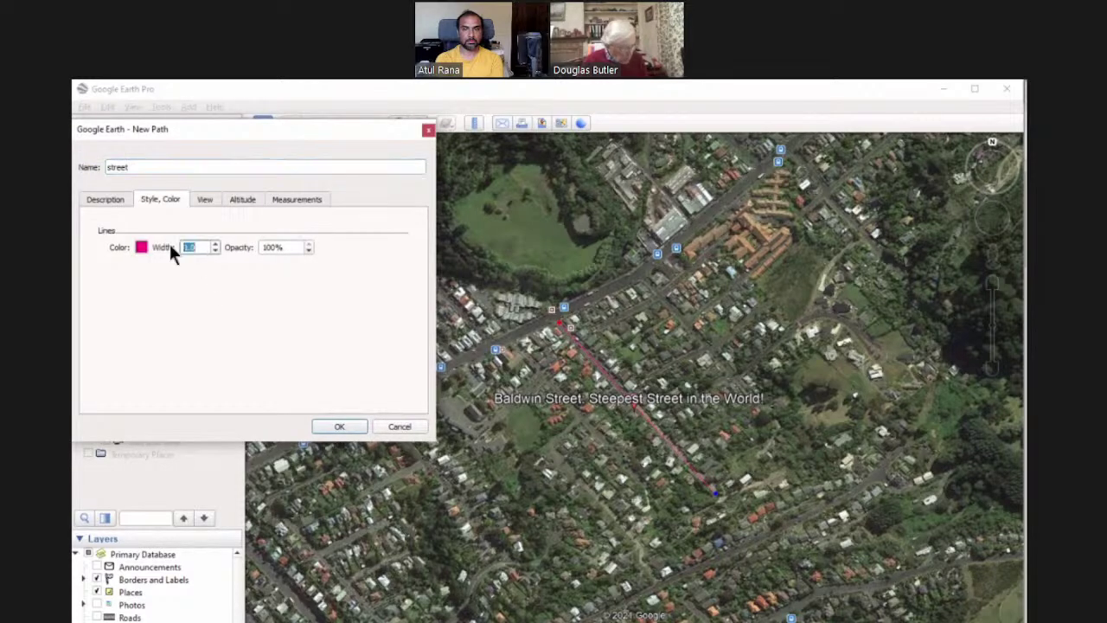
text(5)
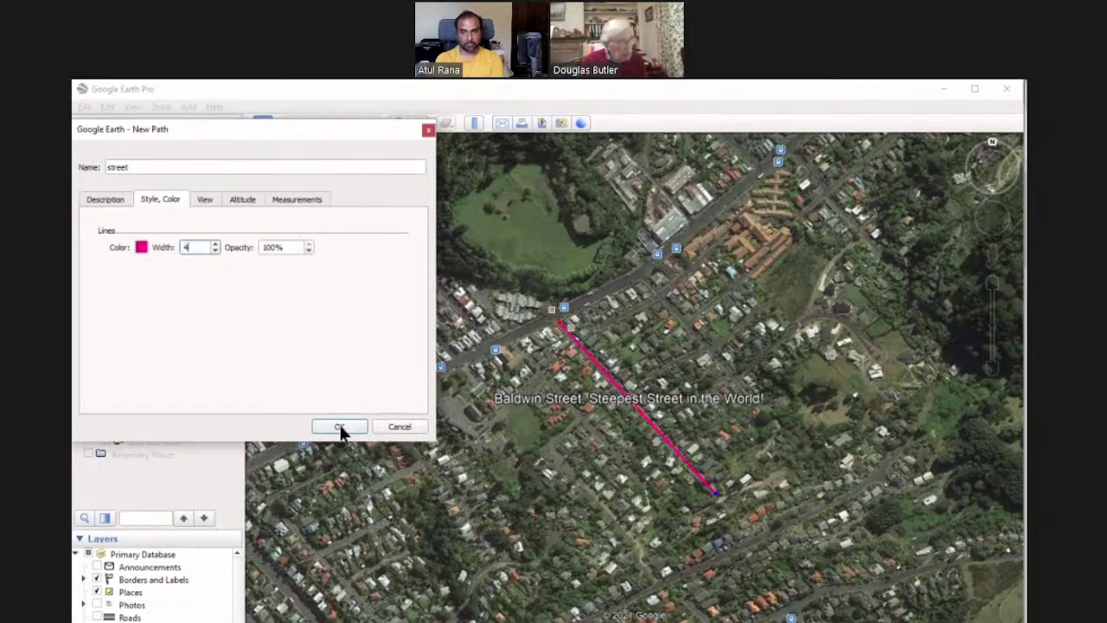
click(339, 427)
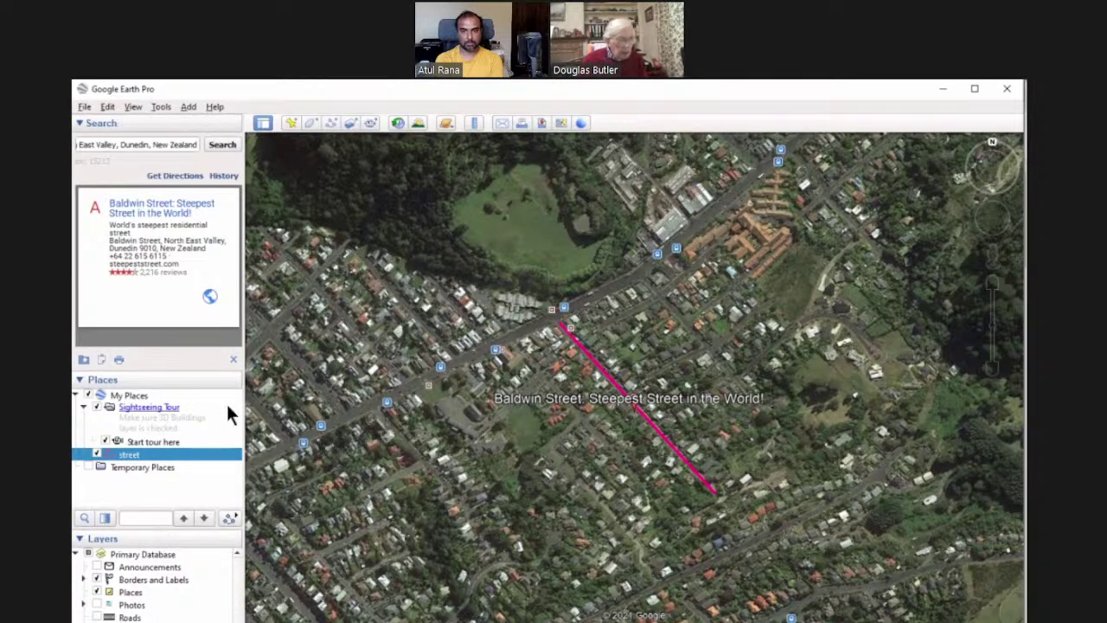
- Show the elevation profile of the street path
right_click(127, 459)
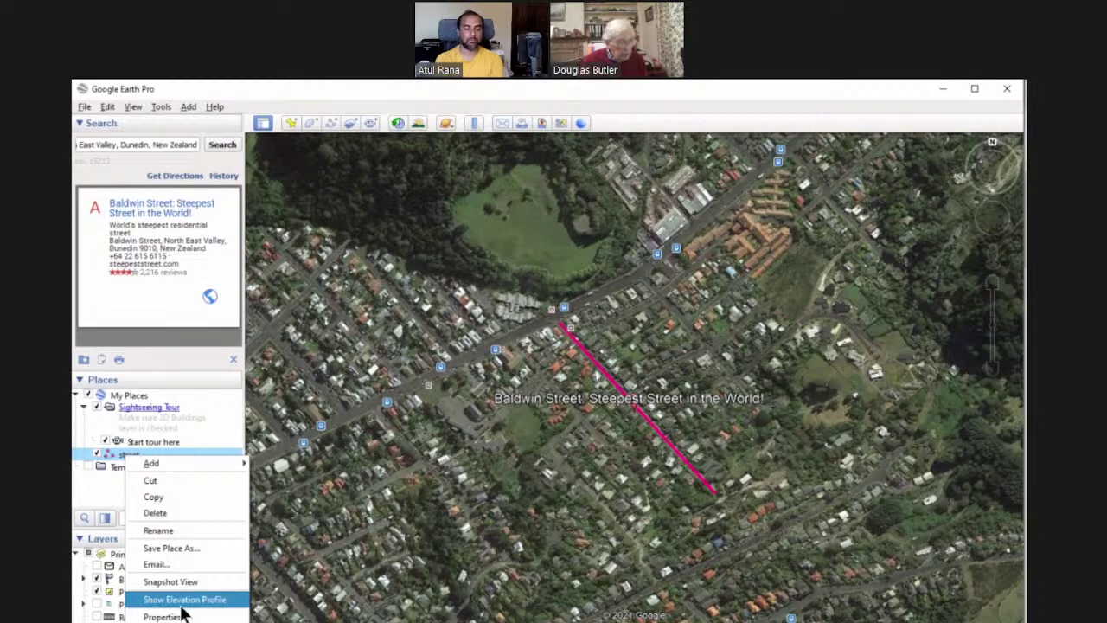
click(184, 599)
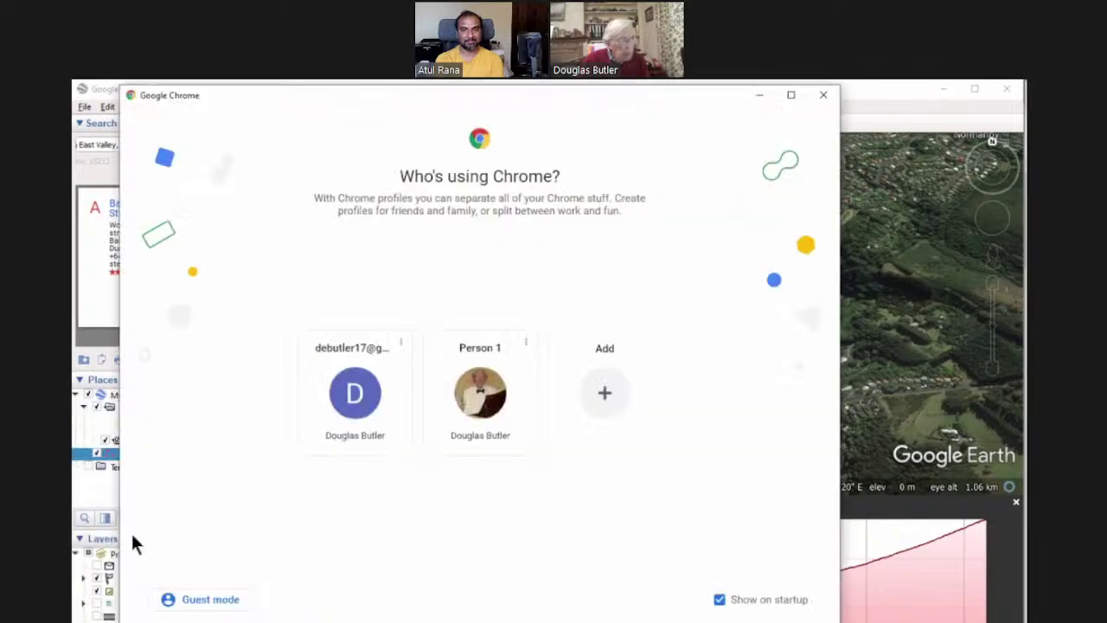
- Switch to Chrome with the first user profile and search Google for "baldwin street"
click(354, 394)
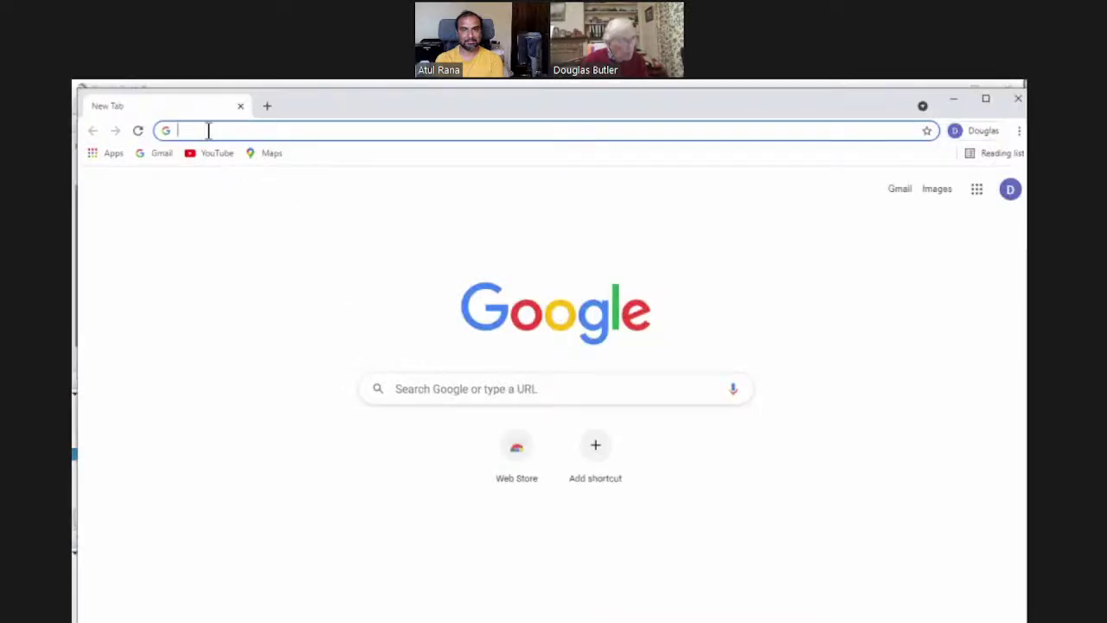
drag(321, 109, 376, 151)
text(b)
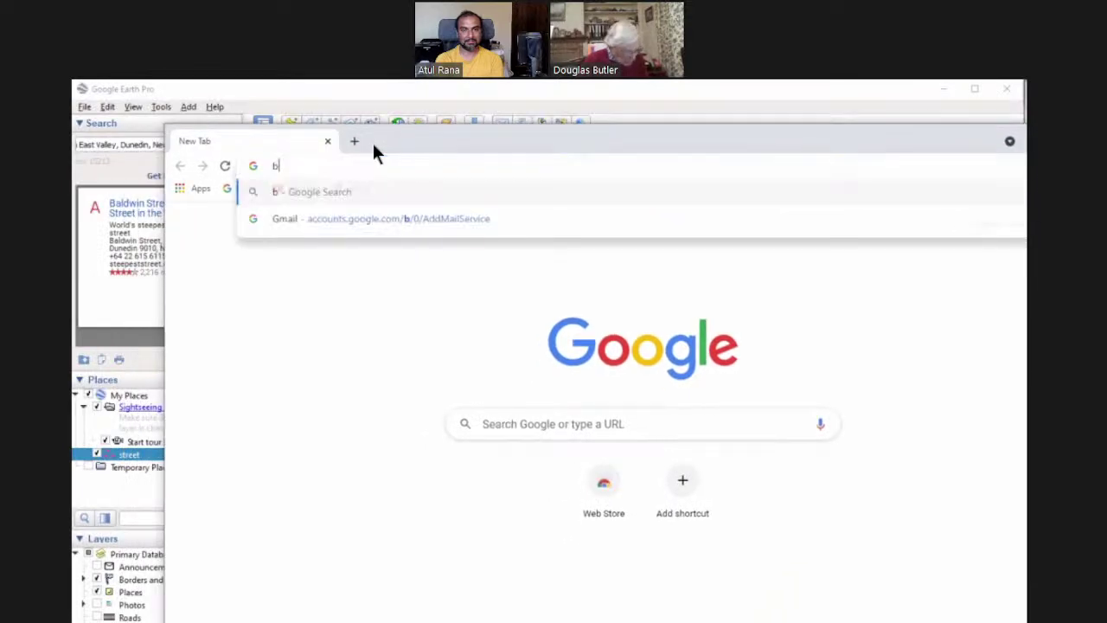
text(aldwin street)
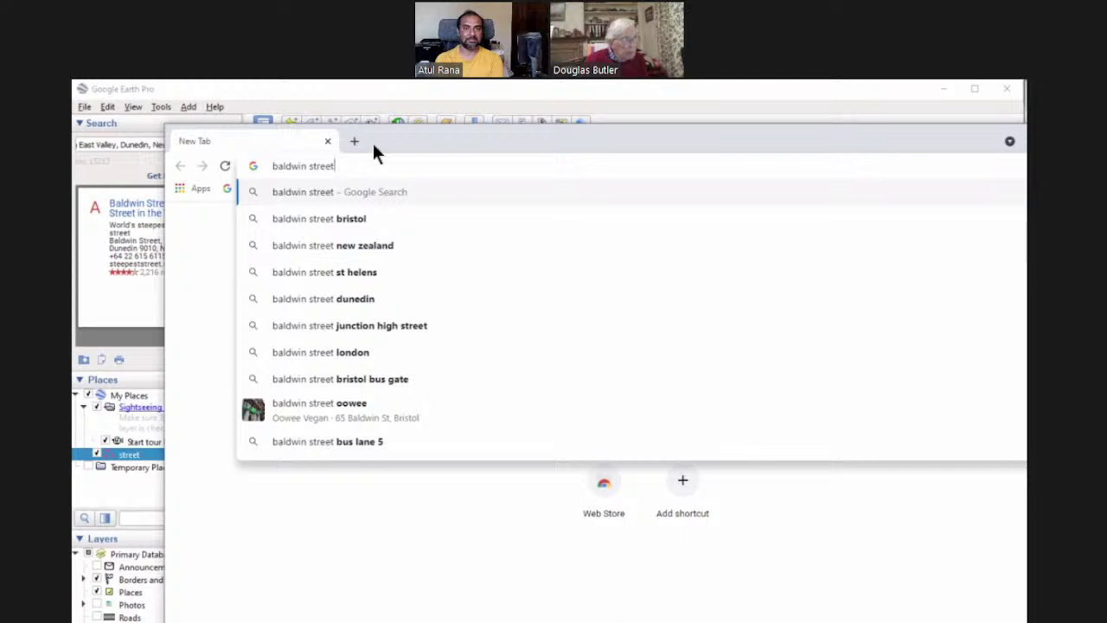
key(Return)
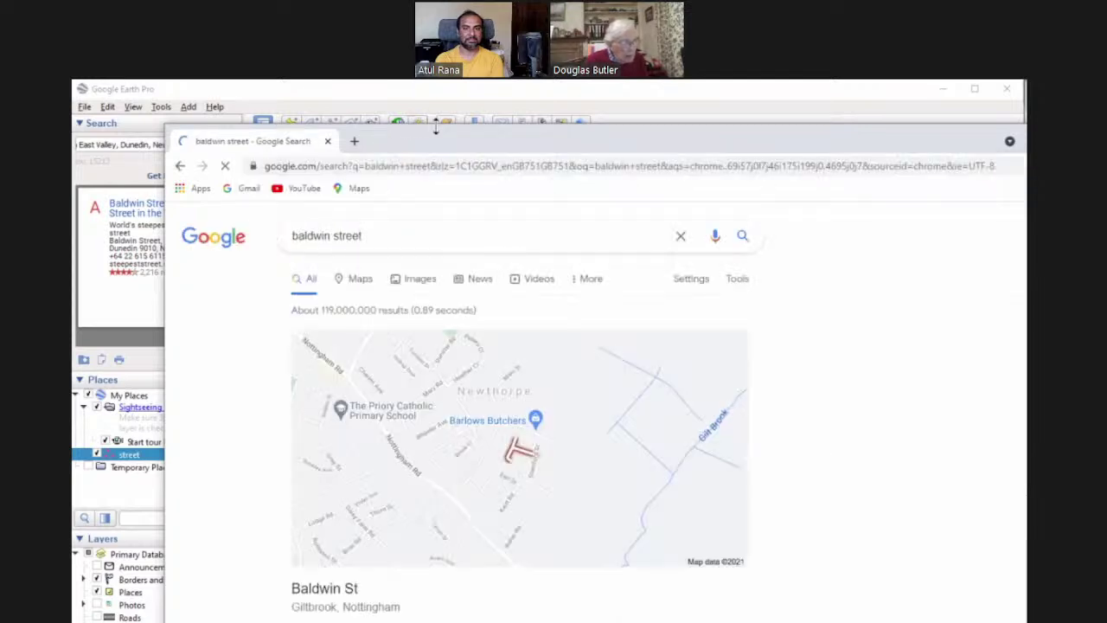
- Open YouTube and search it for "baldwin street" videos
click(294, 189)
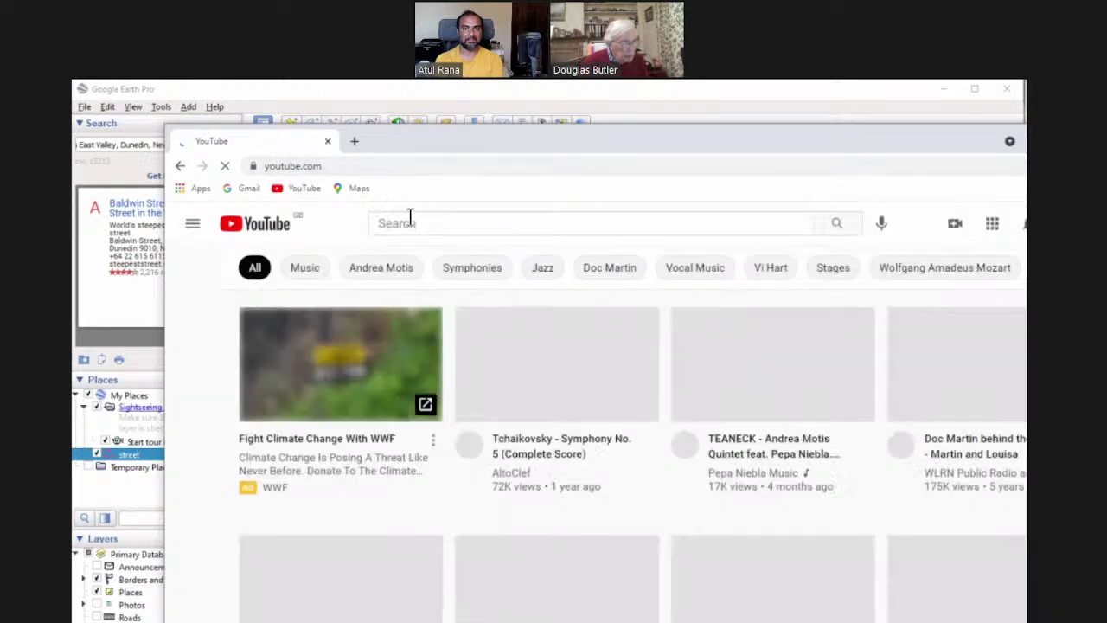
click(426, 223)
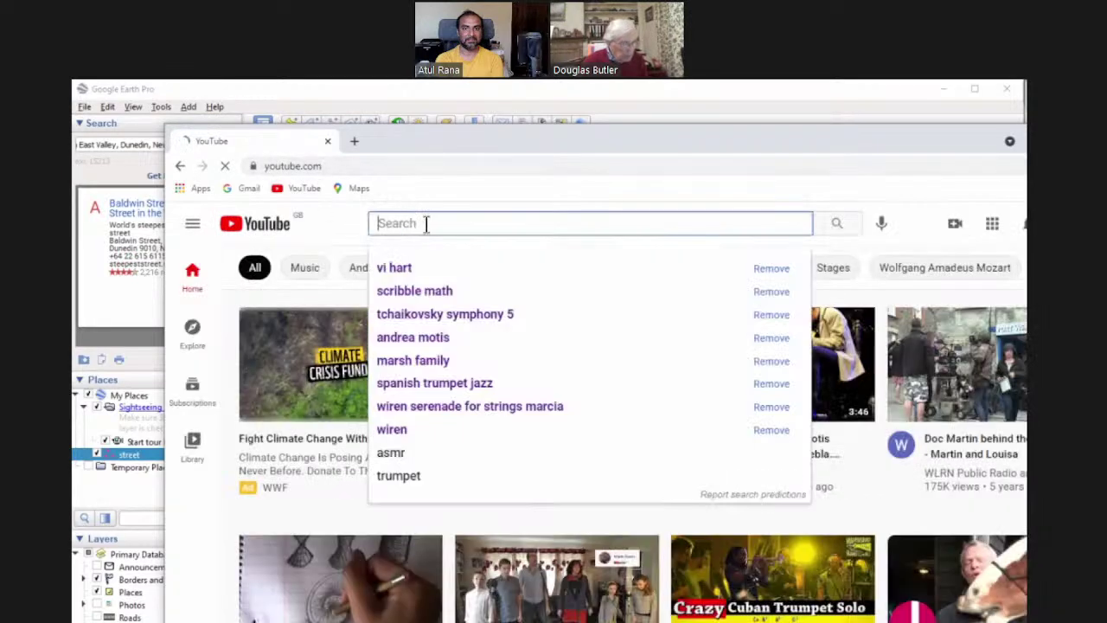
text(bald)
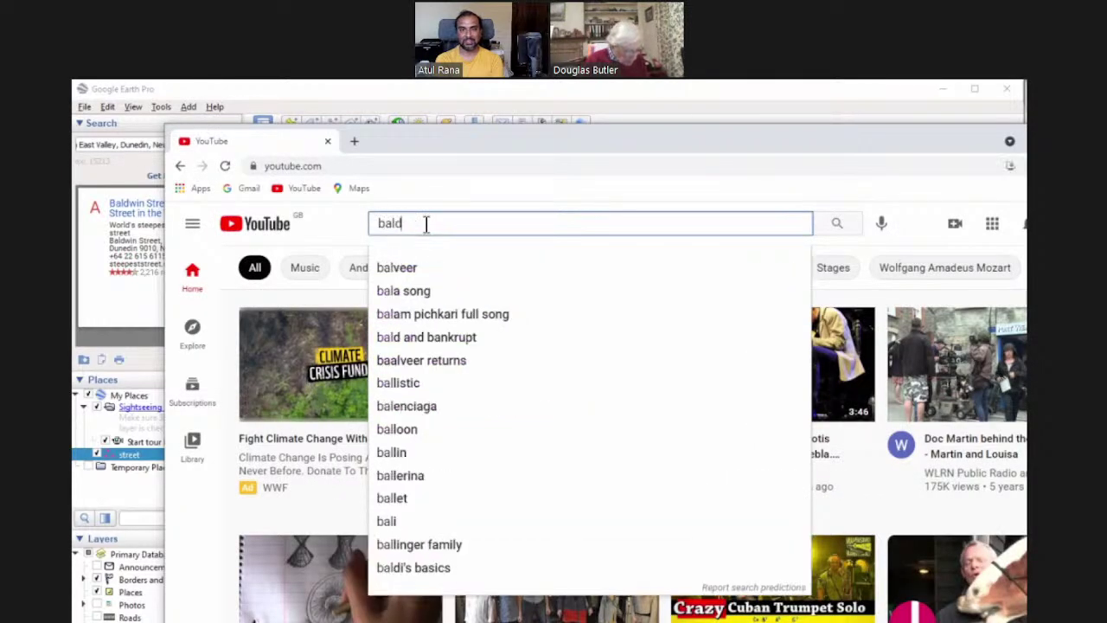
text(win street)
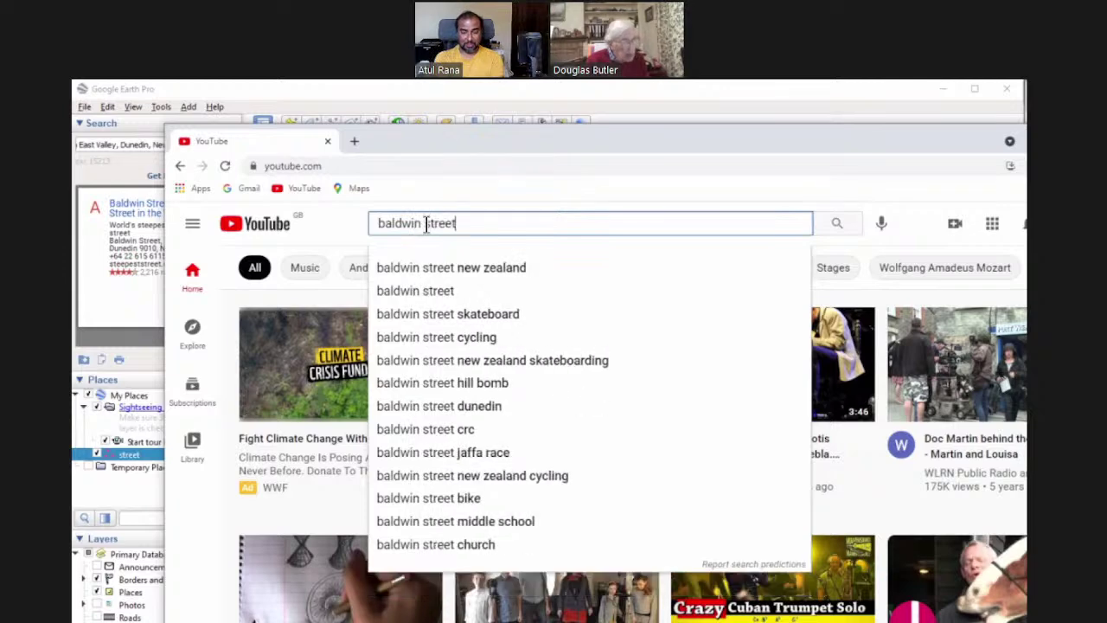
key(Return)
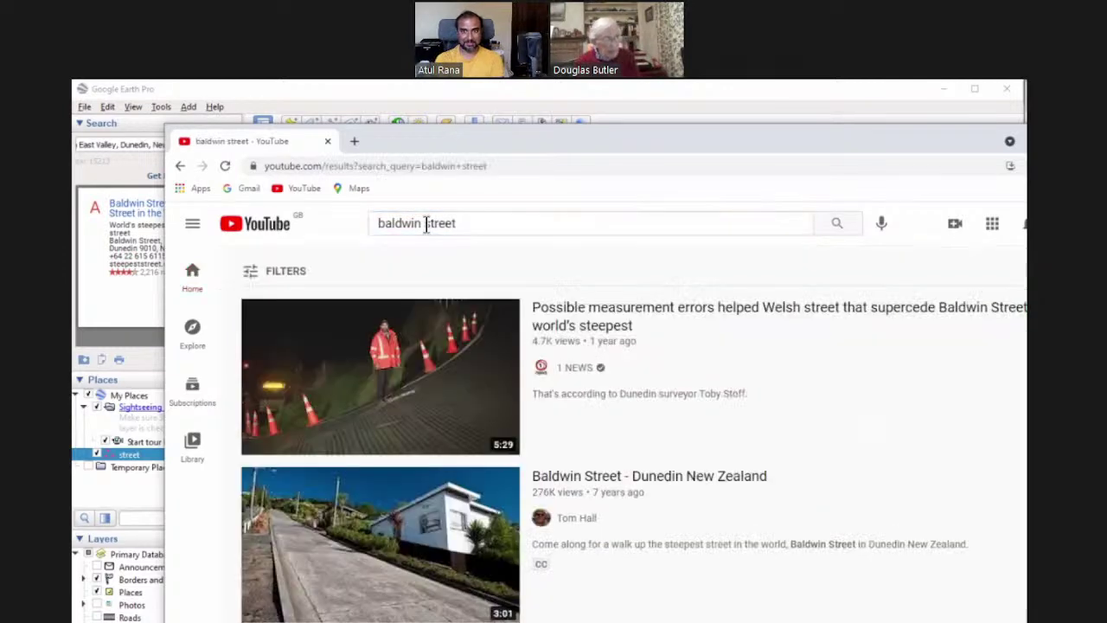
- Browse the YouTube results for videos showing how steep Baldwin Street is
scroll(419, 387, down, 2)
scroll(419, 387, down, 1)
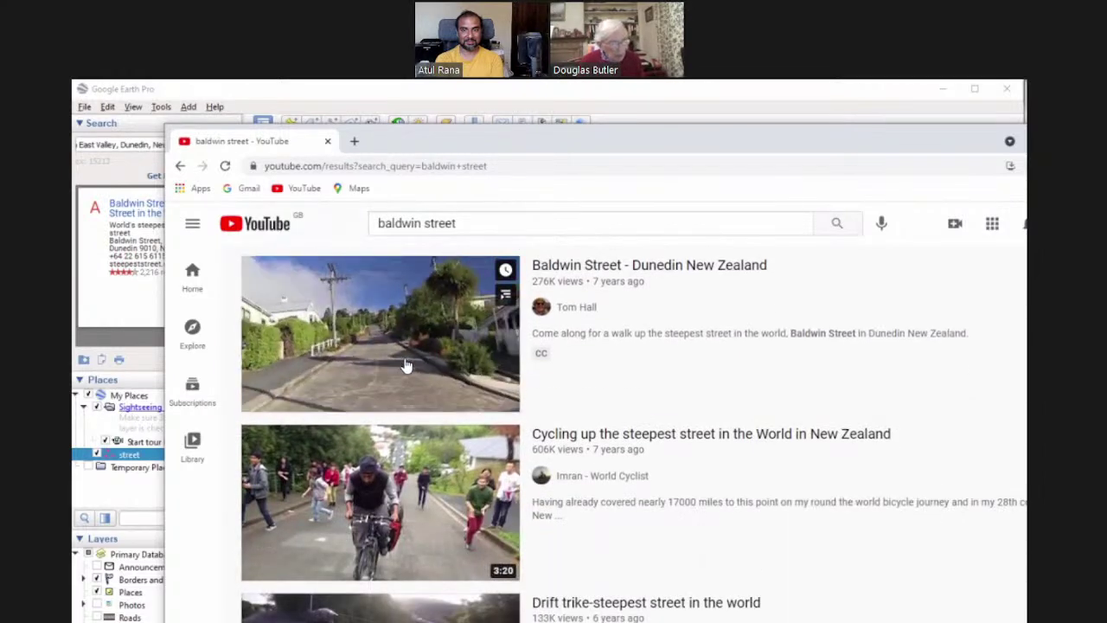
scroll(385, 370, down, 3)
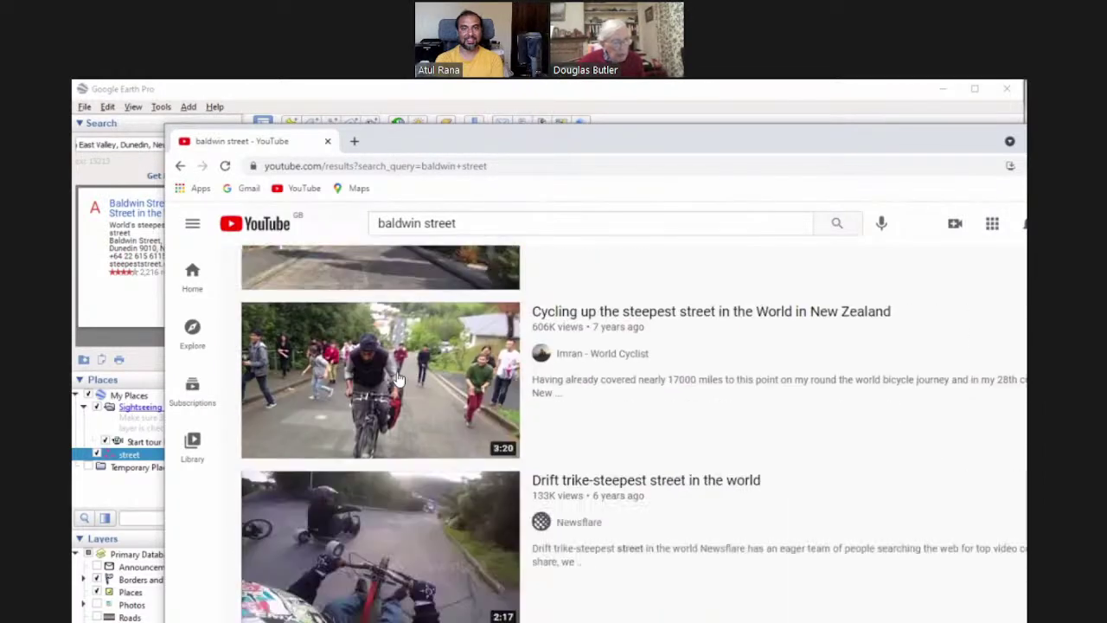
scroll(395, 376, down, 4)
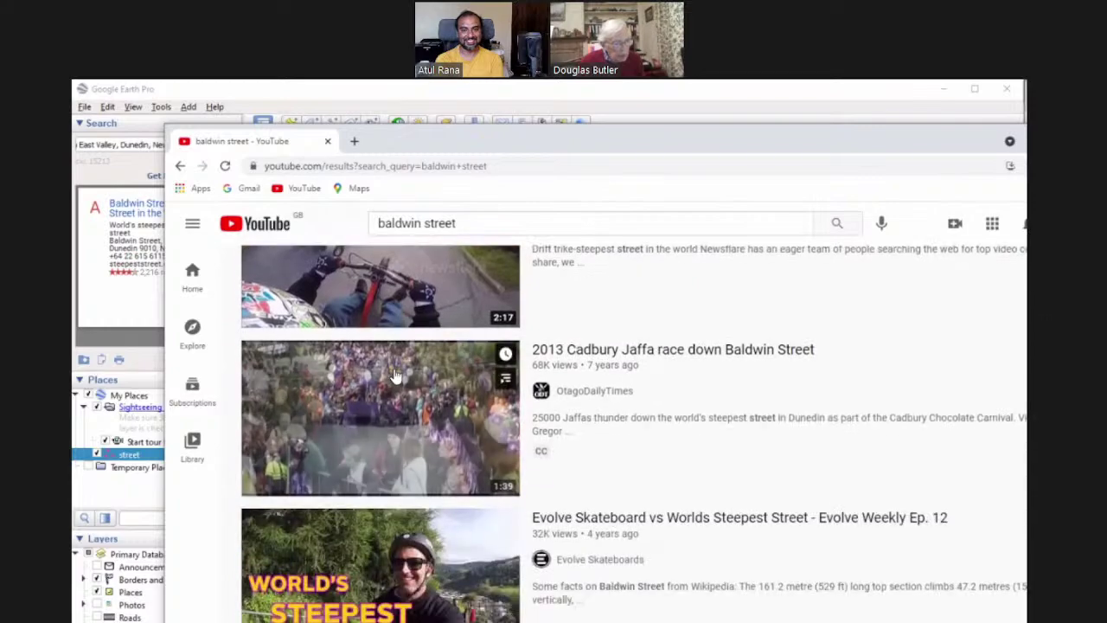
scroll(395, 376, down, 5)
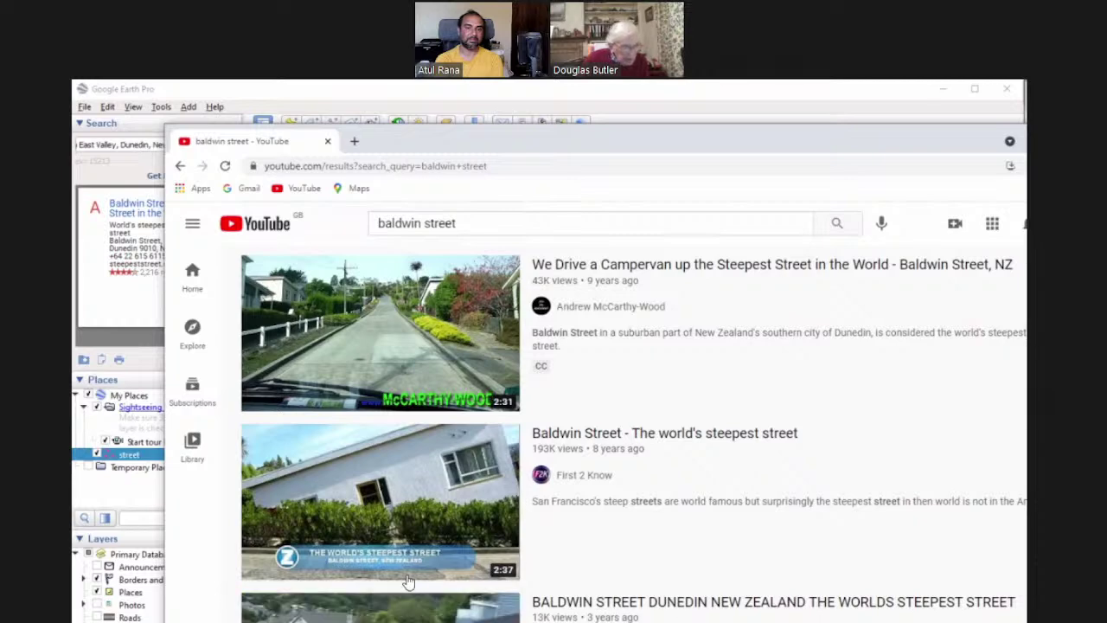
mouse_move(437, 552)
scroll(462, 575, down, 5)
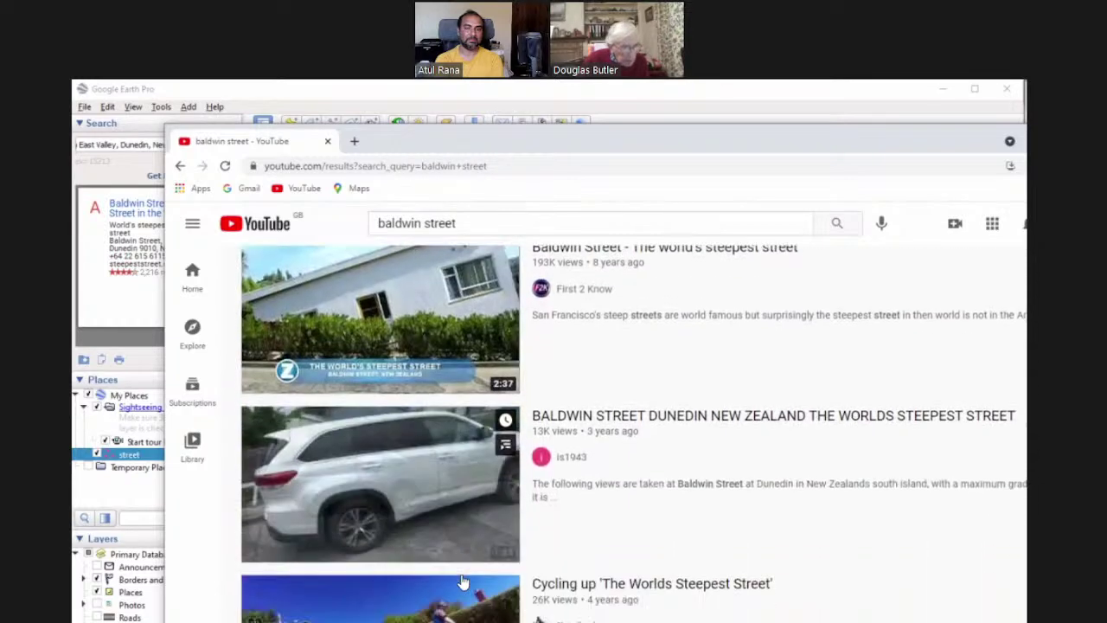
scroll(463, 576, down, 1)
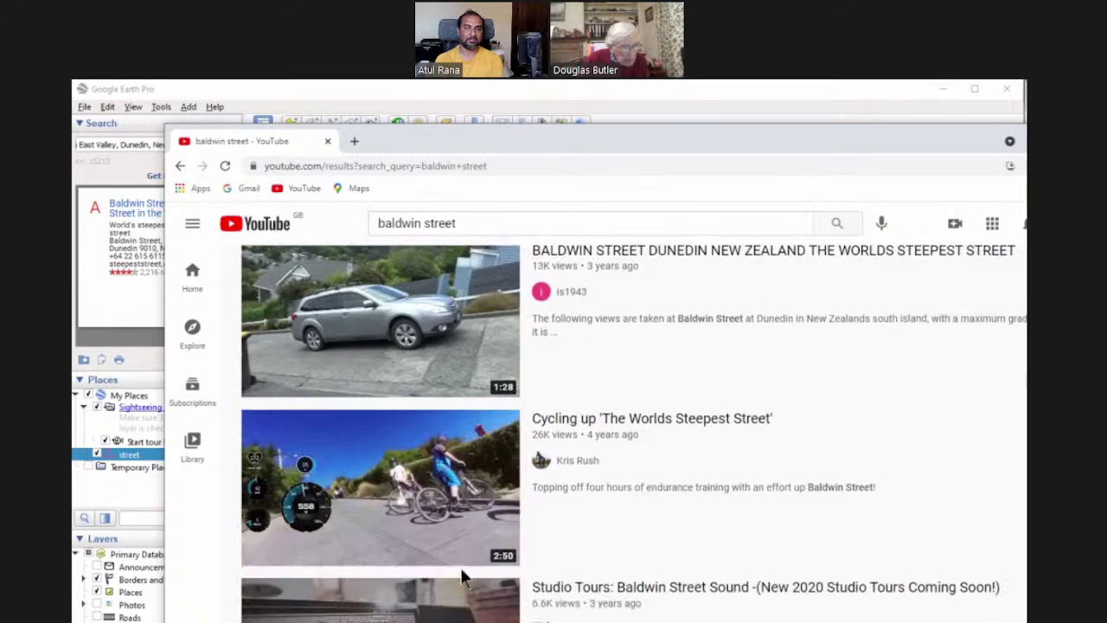
scroll(458, 573, down, 4)
mouse_move(405, 398)
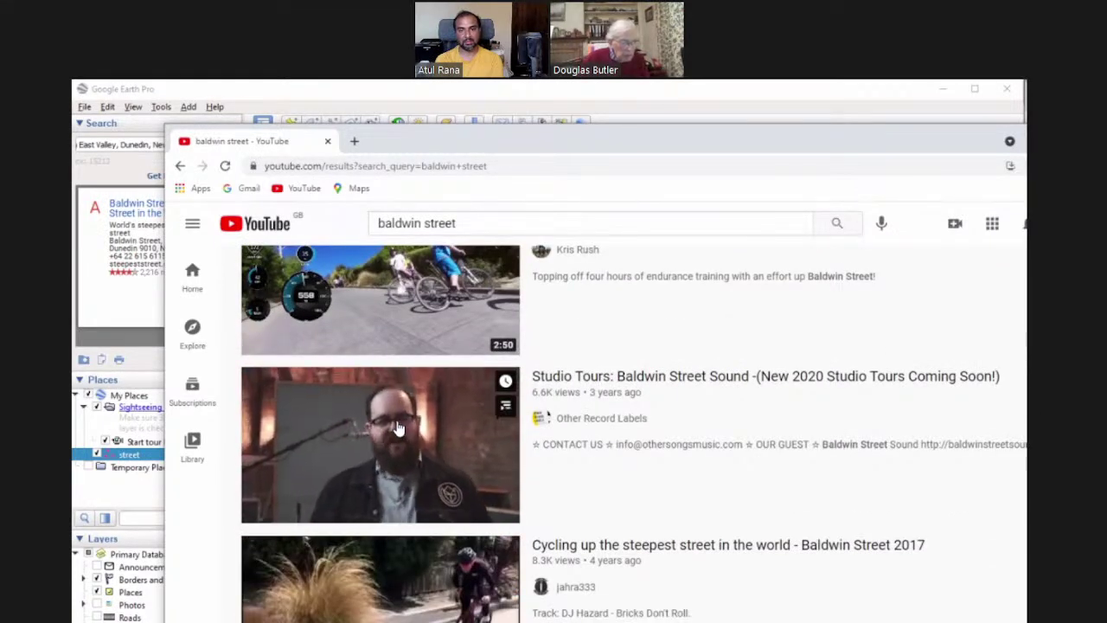
scroll(408, 367, up, 2)
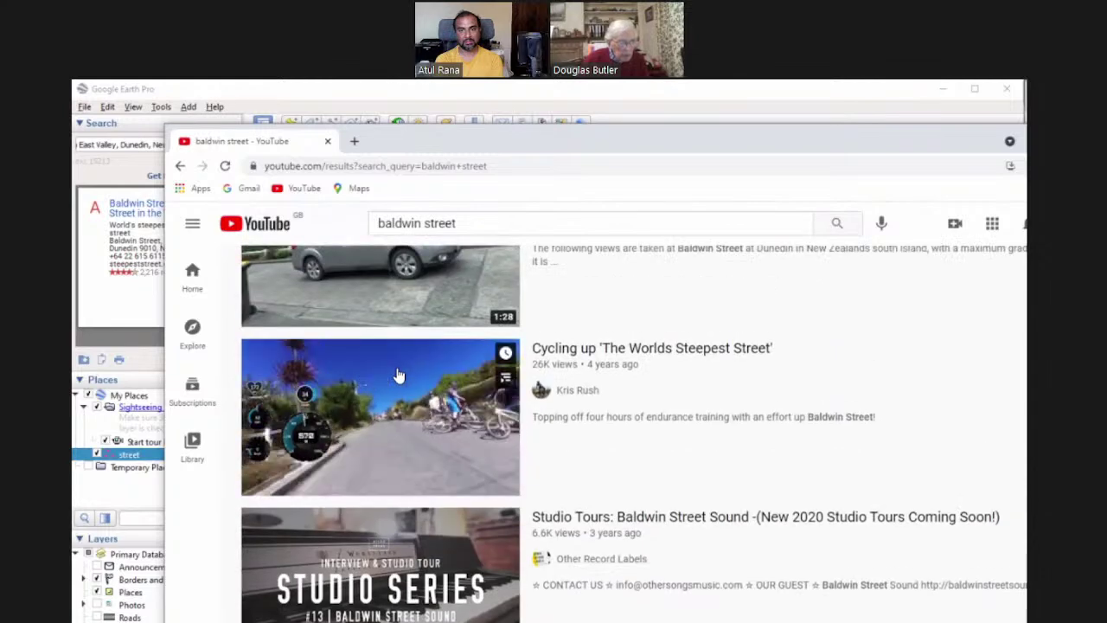
scroll(389, 370, up, 2)
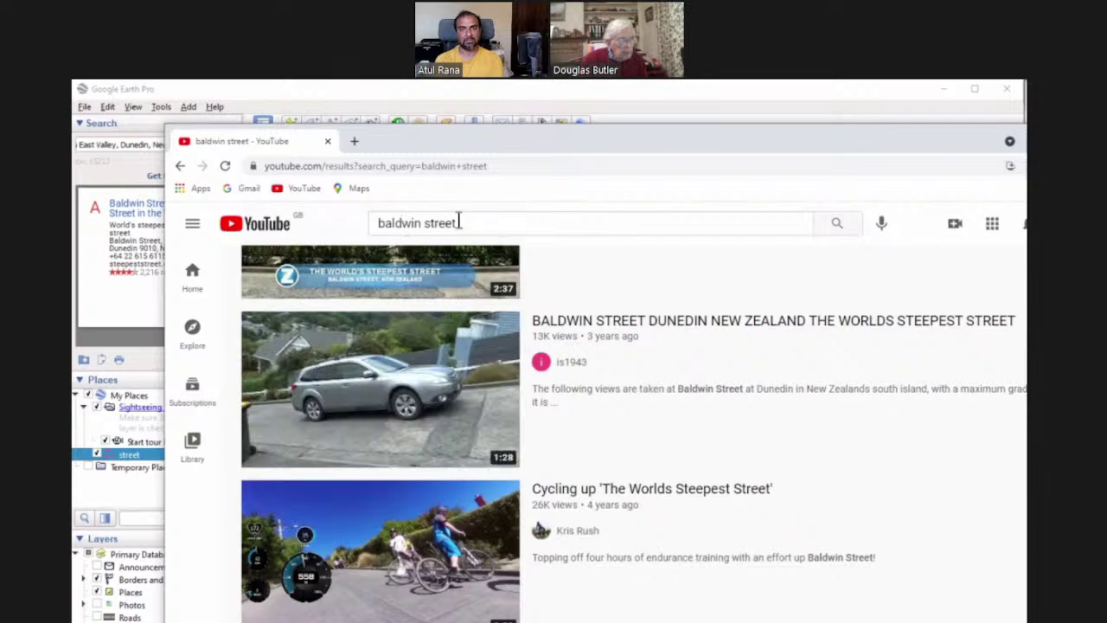
- Return to Google Earth Pro and play the tour along the street path
drag(373, 136, 358, 371)
click(552, 321)
scroll(552, 320, down, 5)
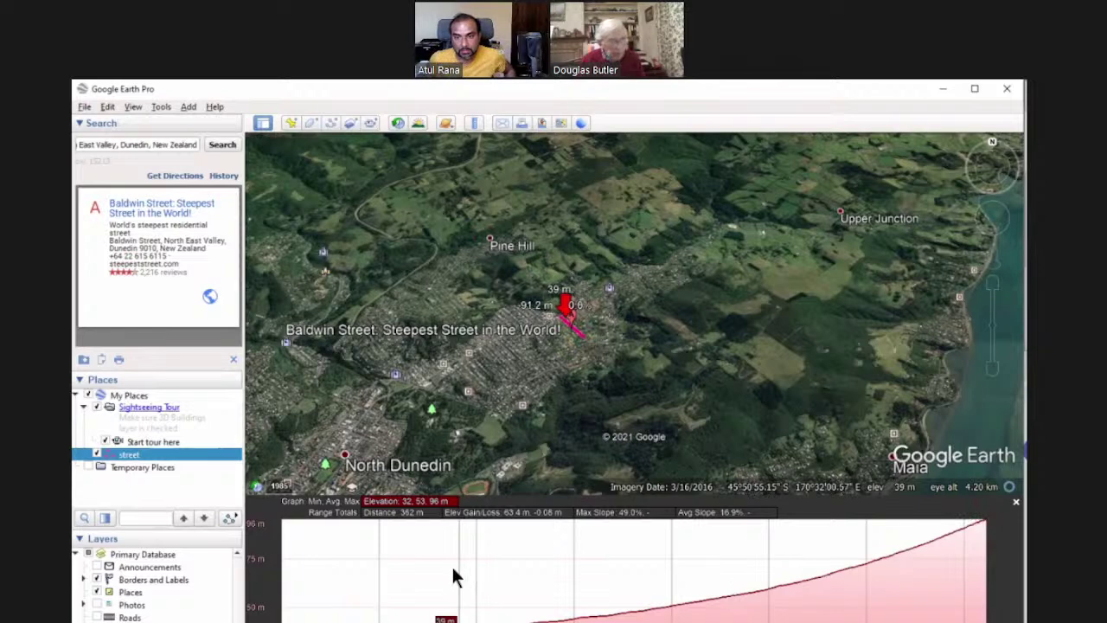
click(230, 517)
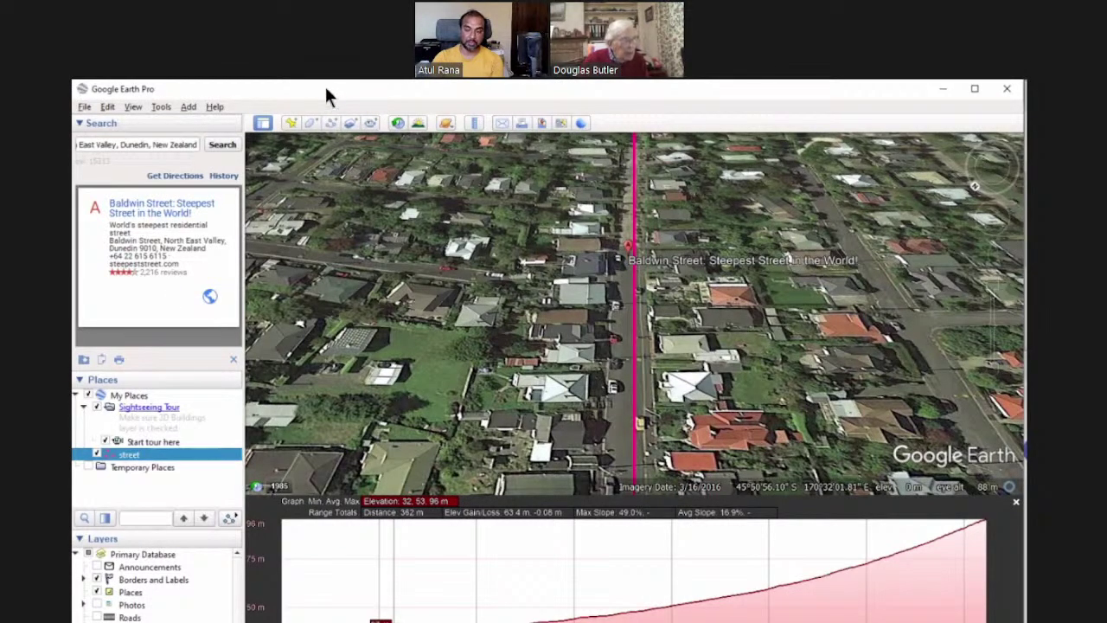
- Zoom out from Baldwin Street to the globe, close the elevation profile and reset the view to north-up
scroll(540, 262, down, 10)
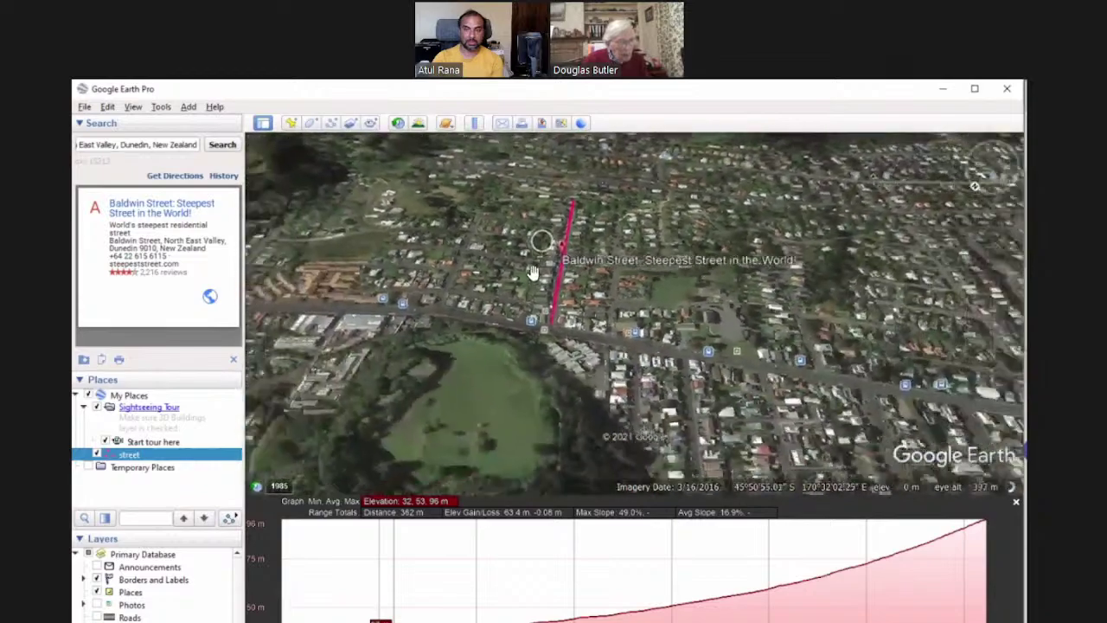
scroll(535, 277, down, 10)
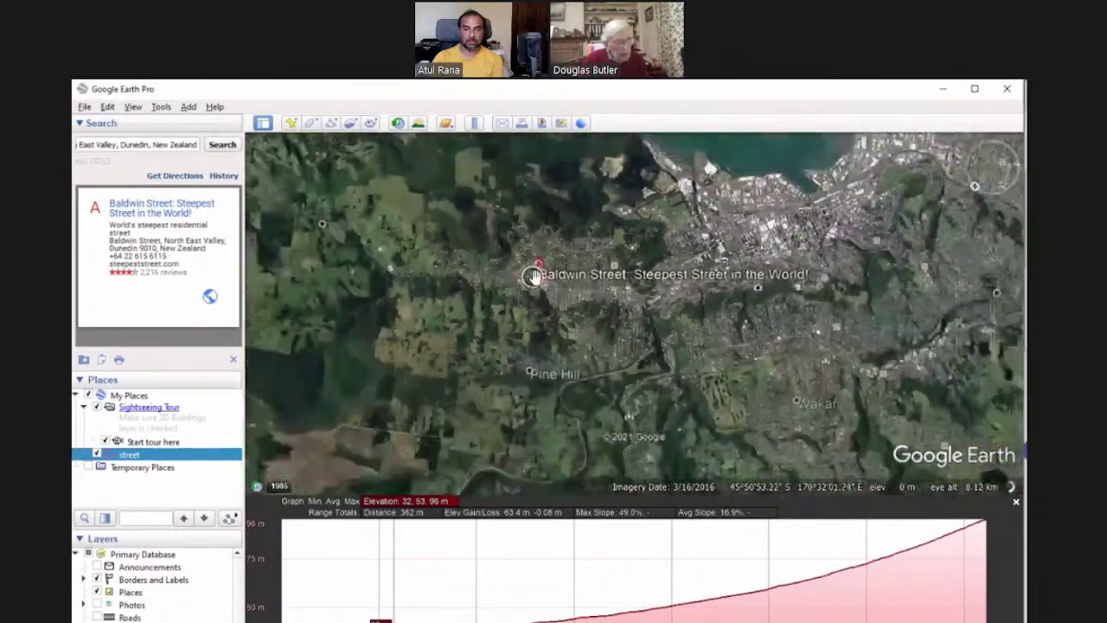
scroll(529, 281, down, 10)
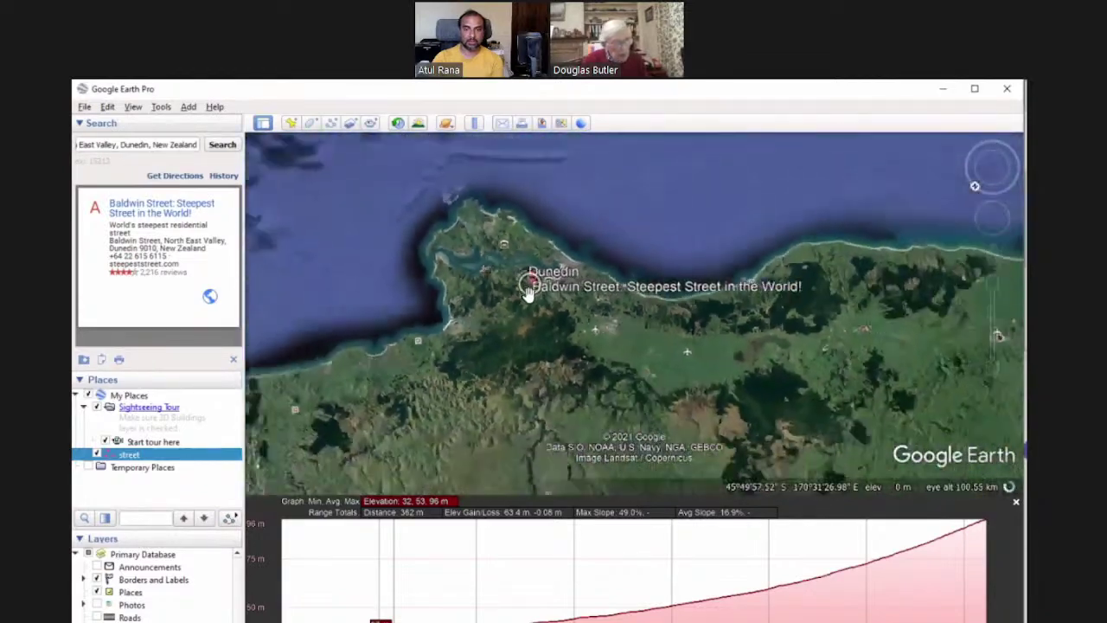
scroll(515, 316, down, 10)
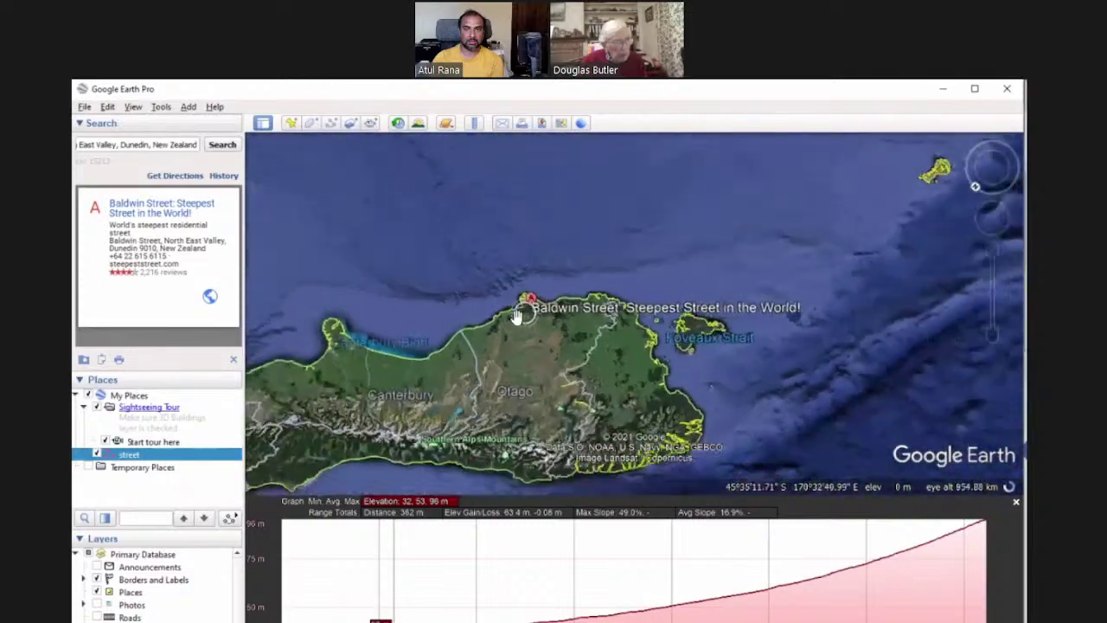
scroll(506, 331, down, 5)
drag(393, 364, 477, 307)
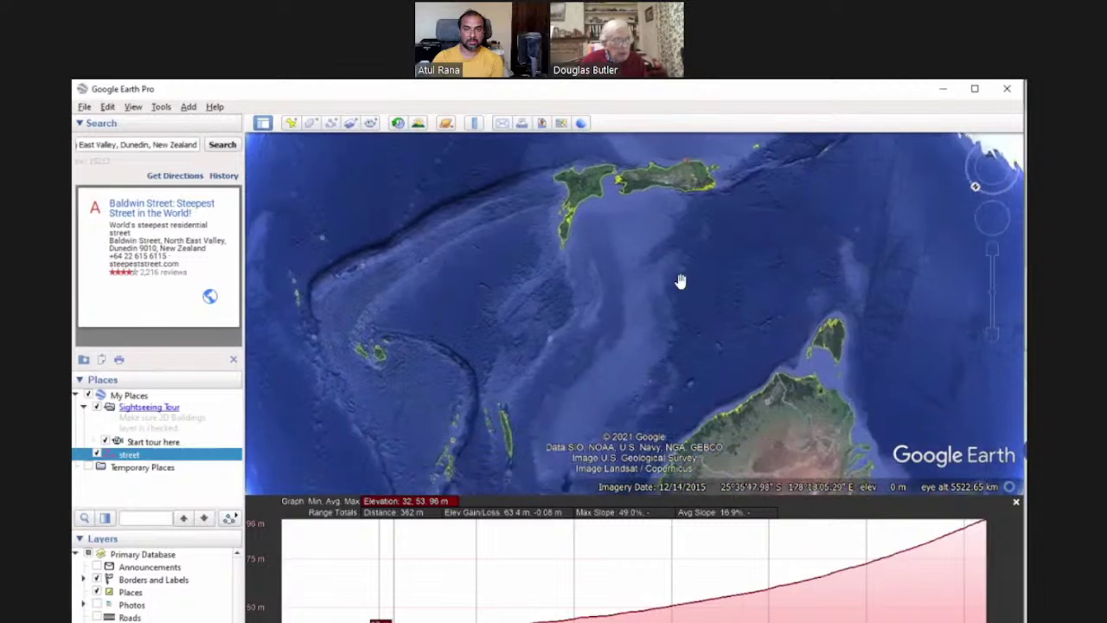
click(1016, 503)
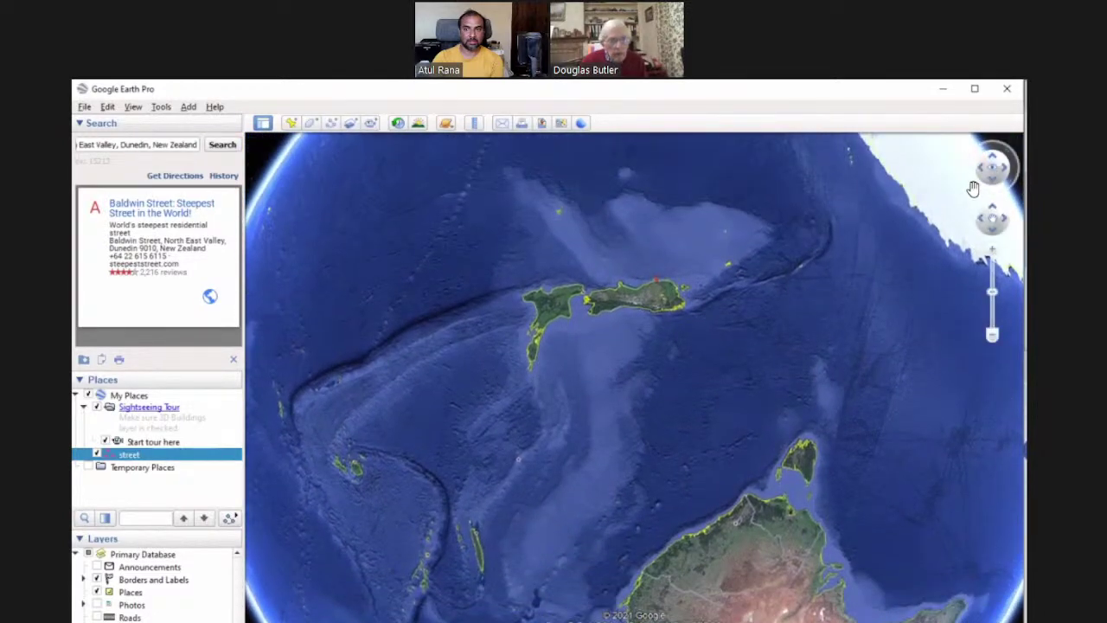
click(975, 186)
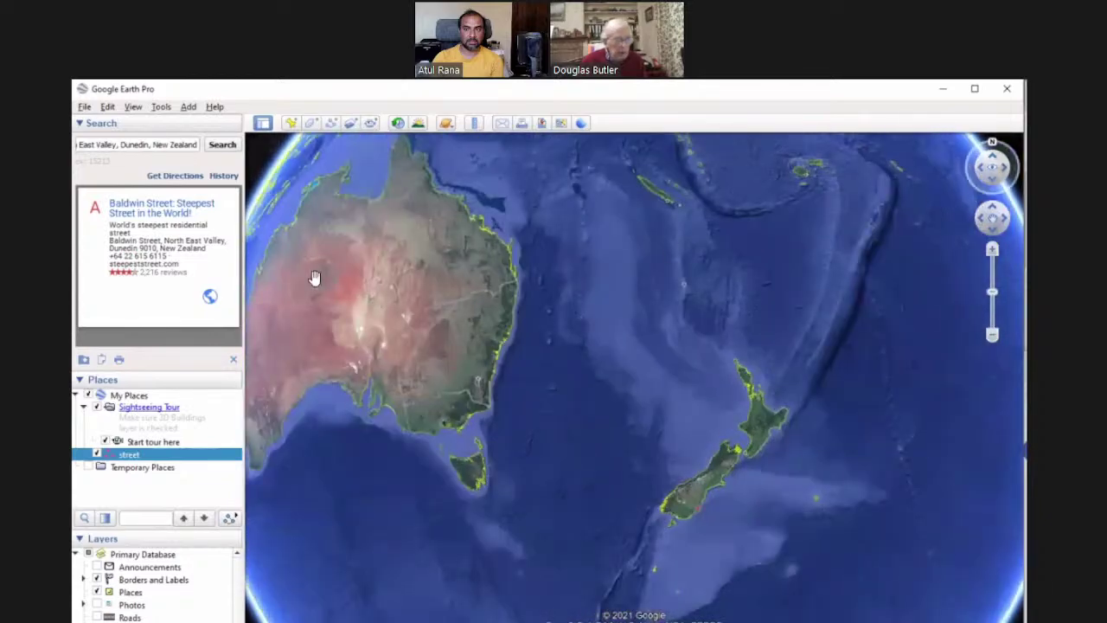
- Centre the globe on Australia and search for "melbourne airport"
drag(425, 309, 611, 321)
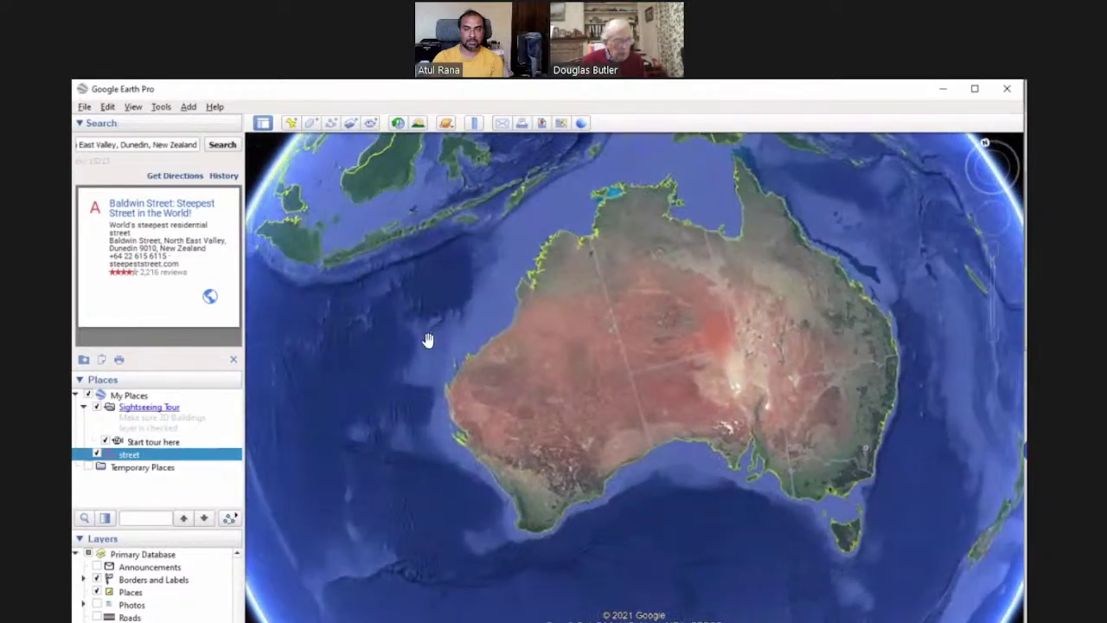
drag(521, 389, 440, 382)
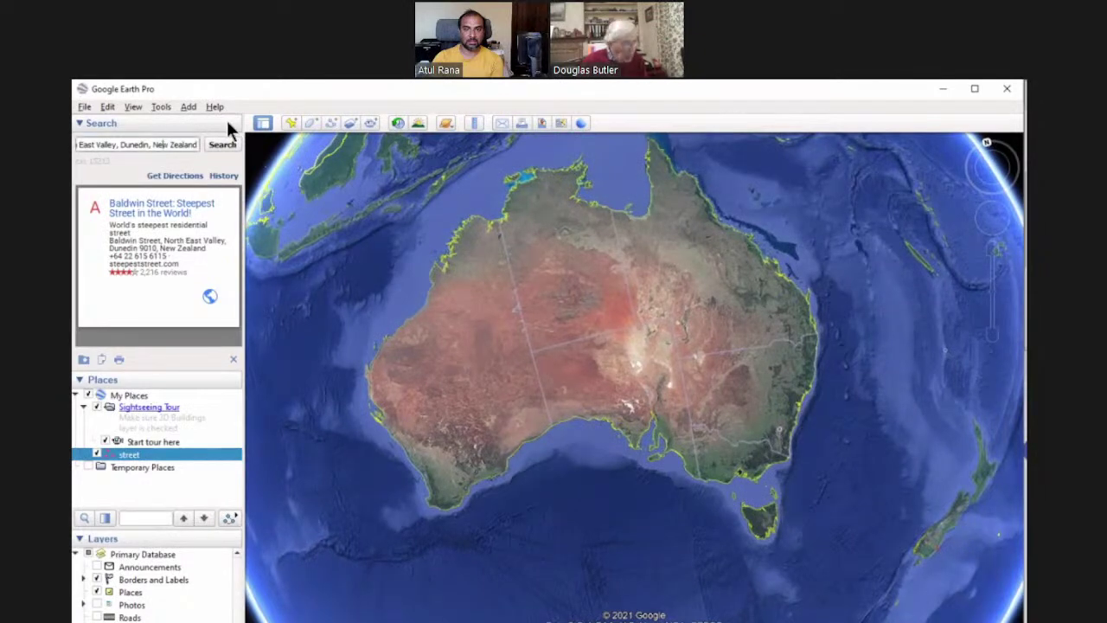
key(ctrl+a)
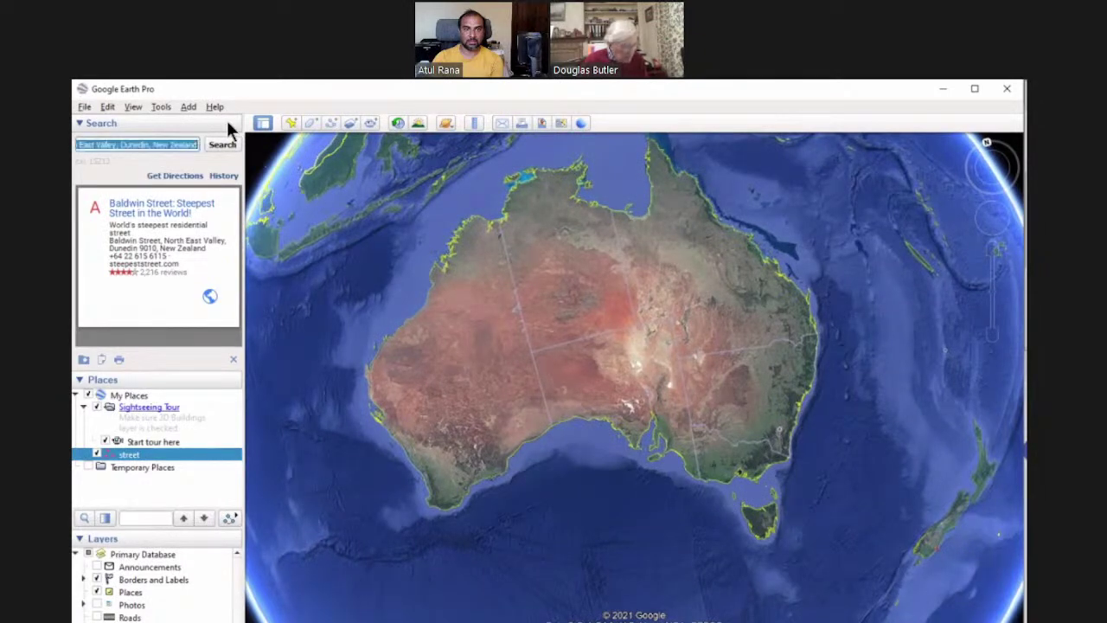
text(melbourne )
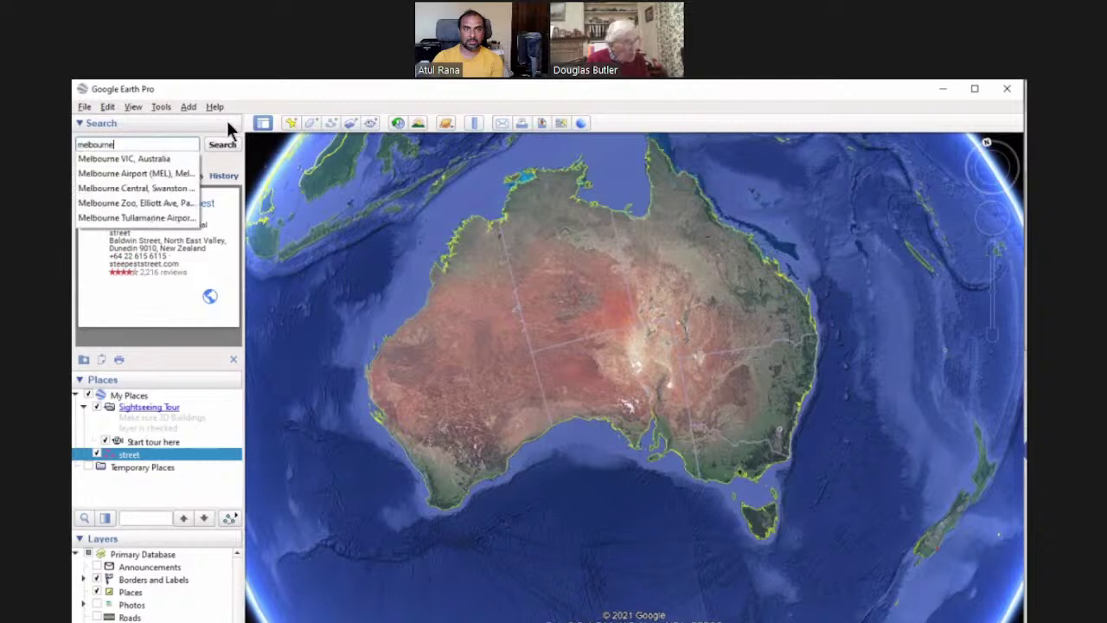
text(airpr)
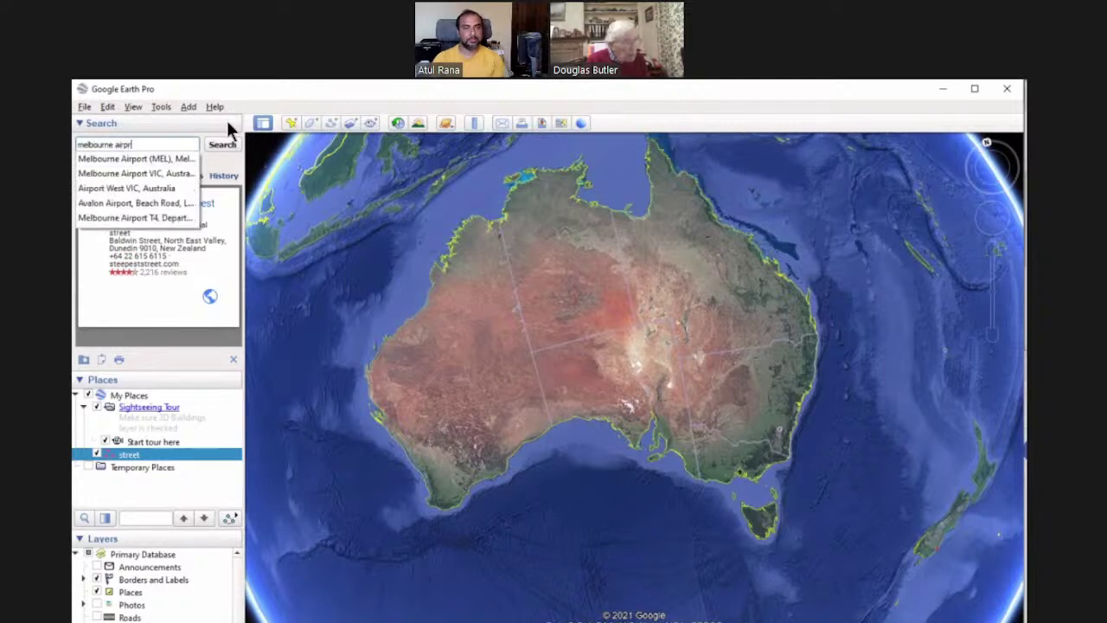
key(BackSpace)
text(ort)
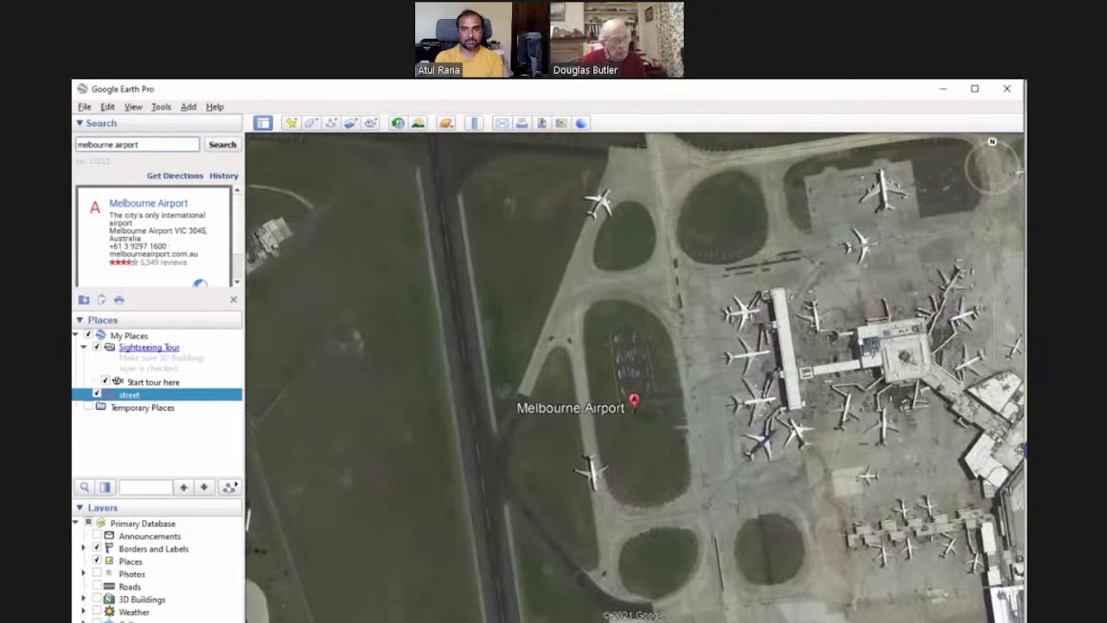
- Create a path about 3.5 km long along Melbourne Airport's north–south runway, keeping the default name
scroll(482, 355, down, 5)
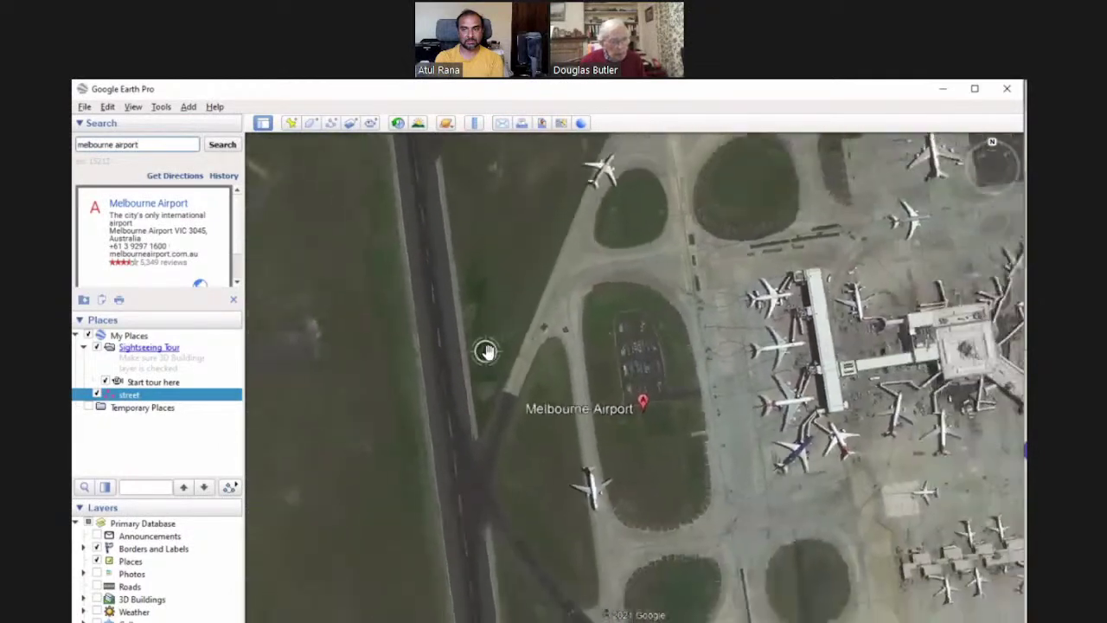
scroll(528, 356, down, 3)
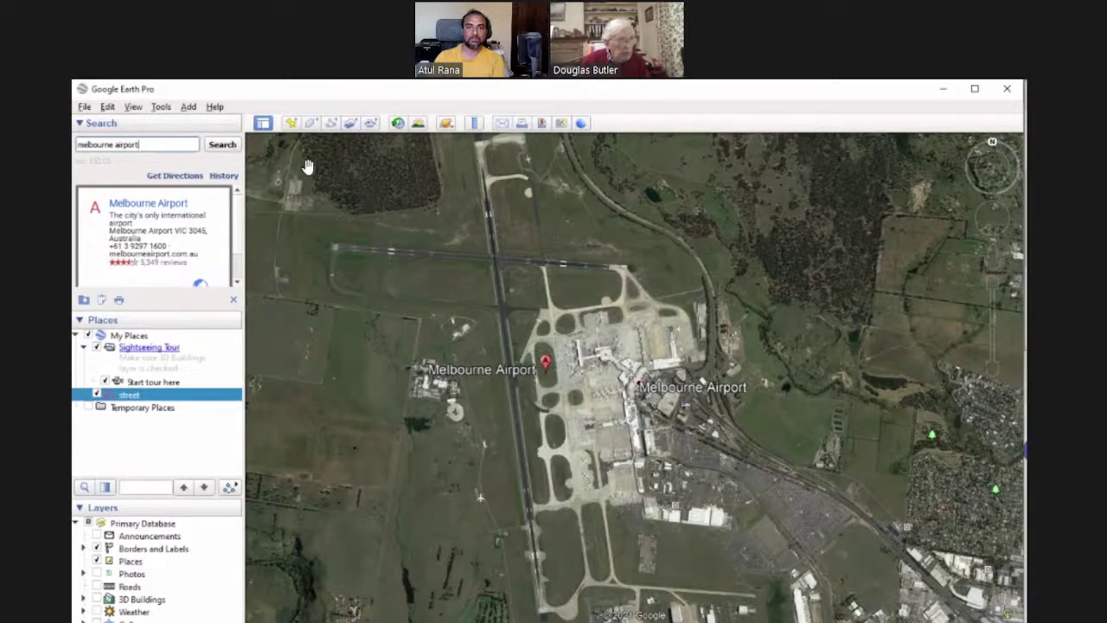
click(330, 126)
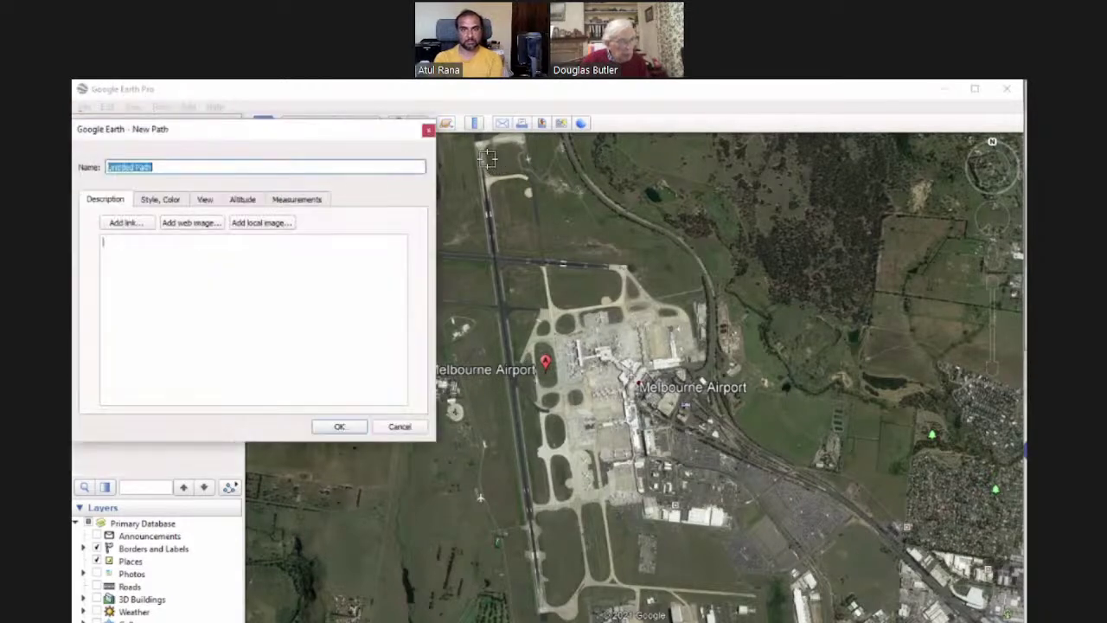
click(483, 156)
click(542, 605)
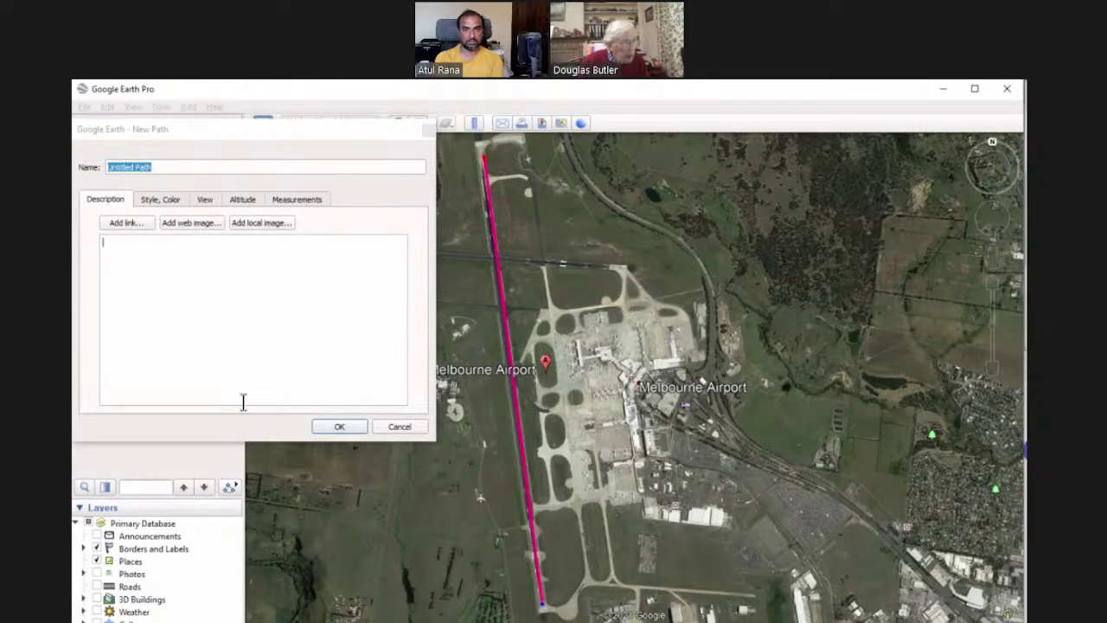
click(337, 426)
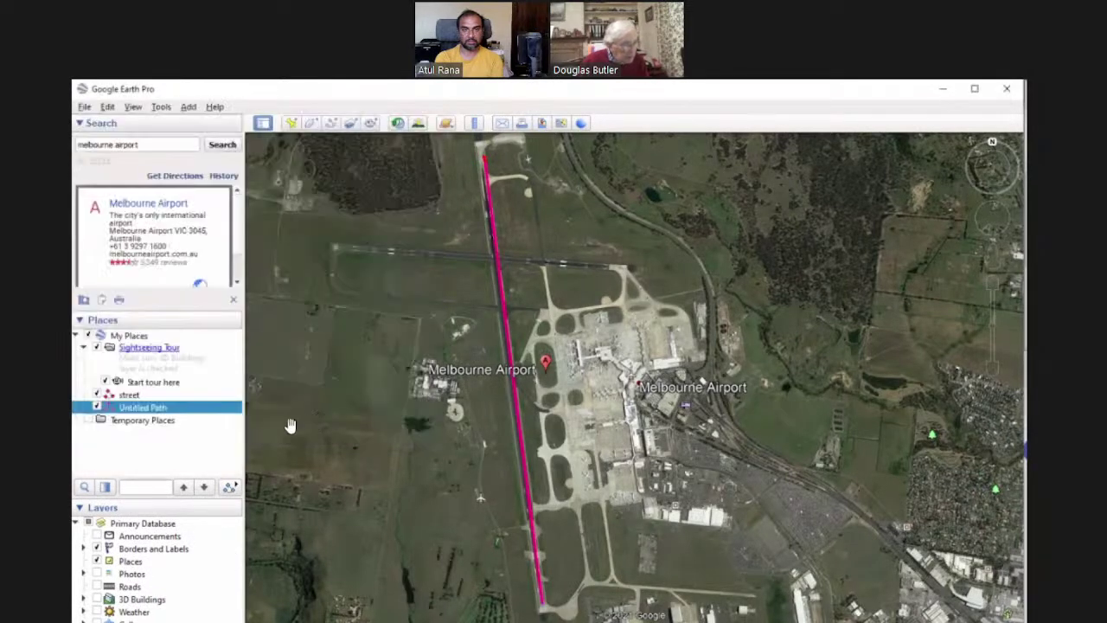
- Show the elevation profile of the new runway path
click(143, 408)
right_click(143, 405)
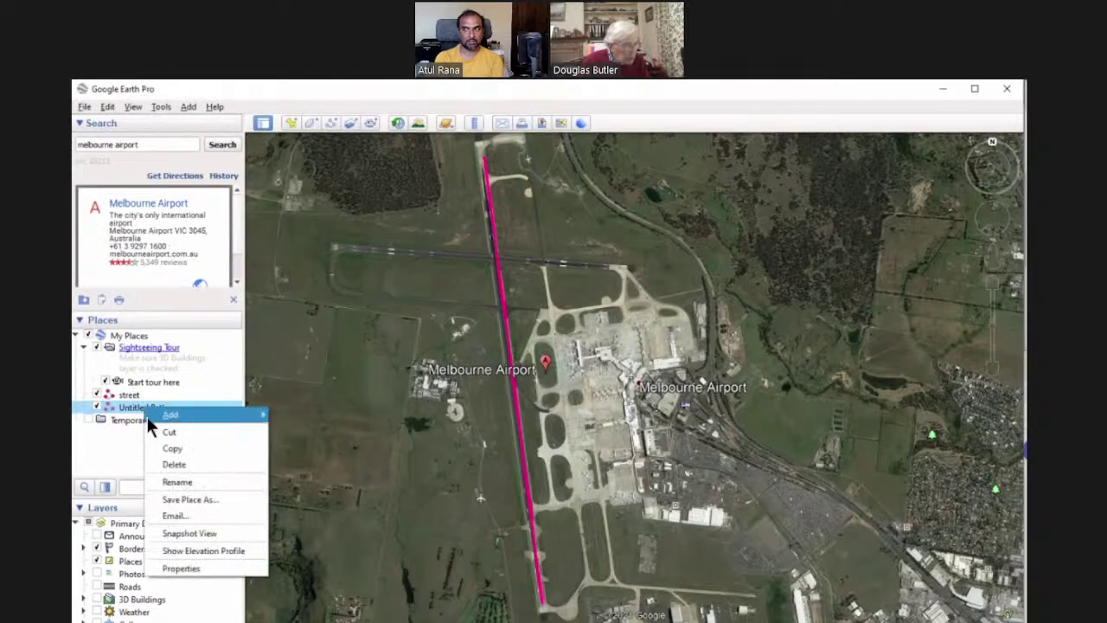
click(202, 554)
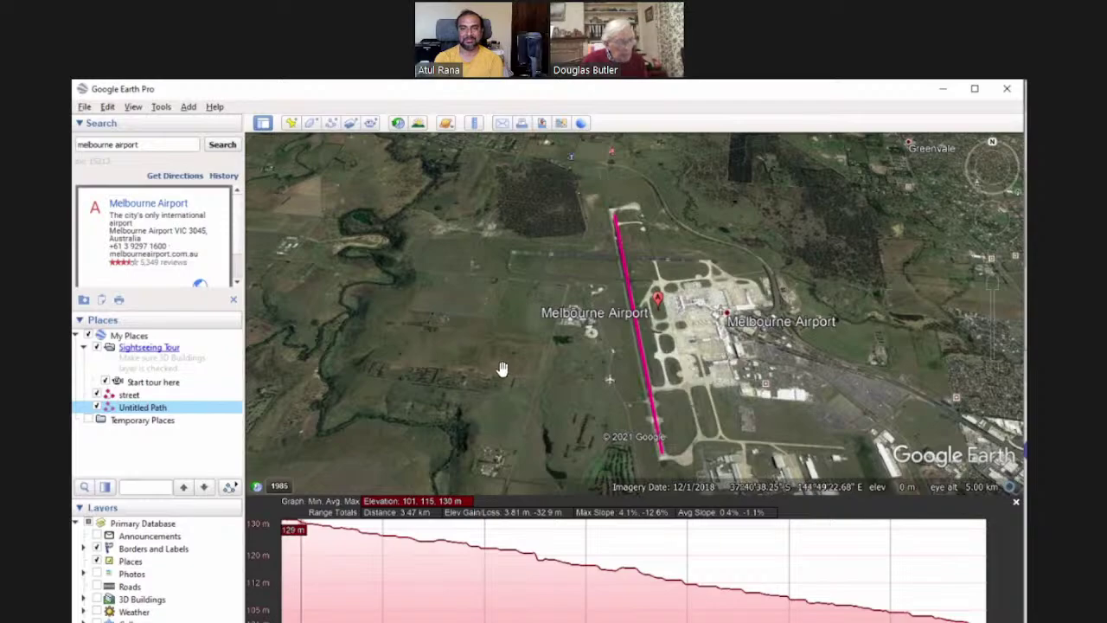
- Zoom out from Melbourne Airport and close the runway path's elevation profile
scroll(501, 369, down, 8)
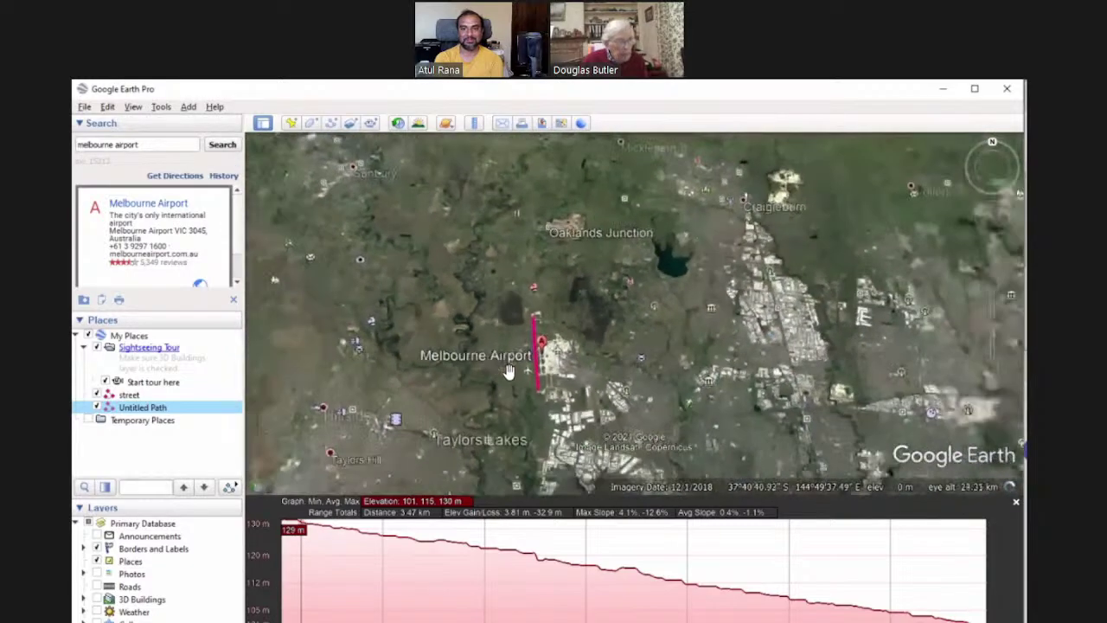
scroll(507, 369, down, 6)
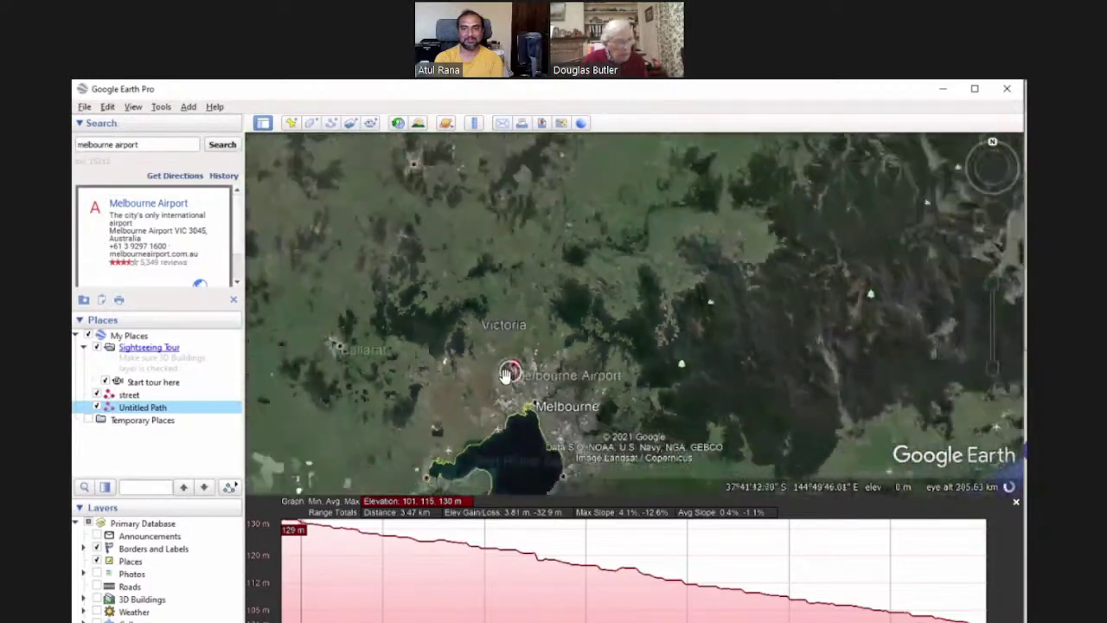
click(1016, 502)
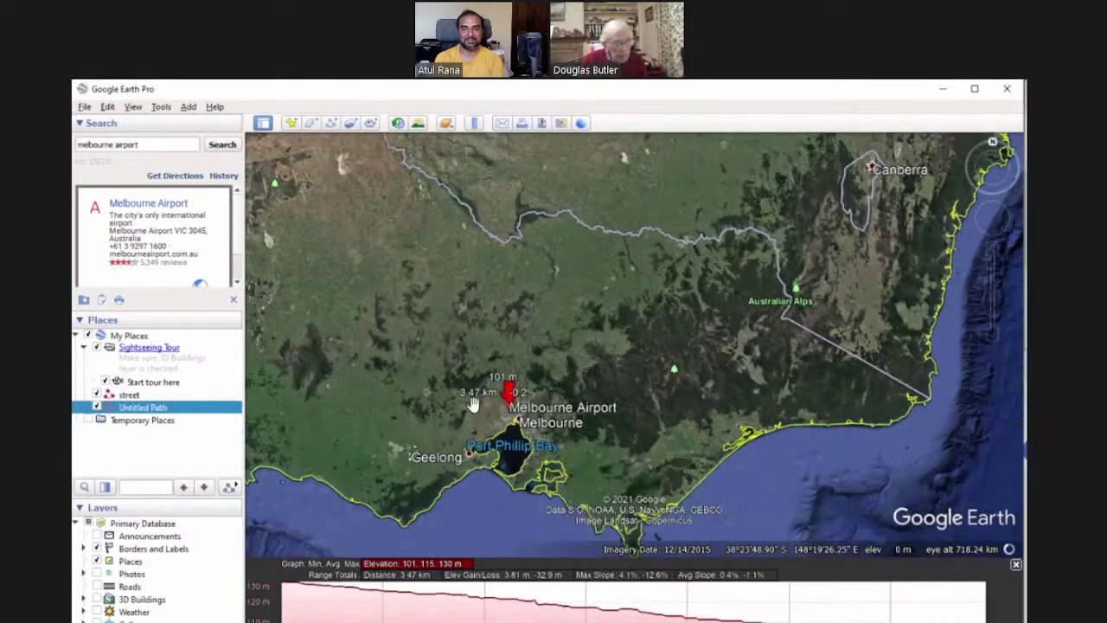
- Examine the hexagonal antenna site at the tip of the cape north of Exmouth, Western Australia
scroll(409, 362, down, 5)
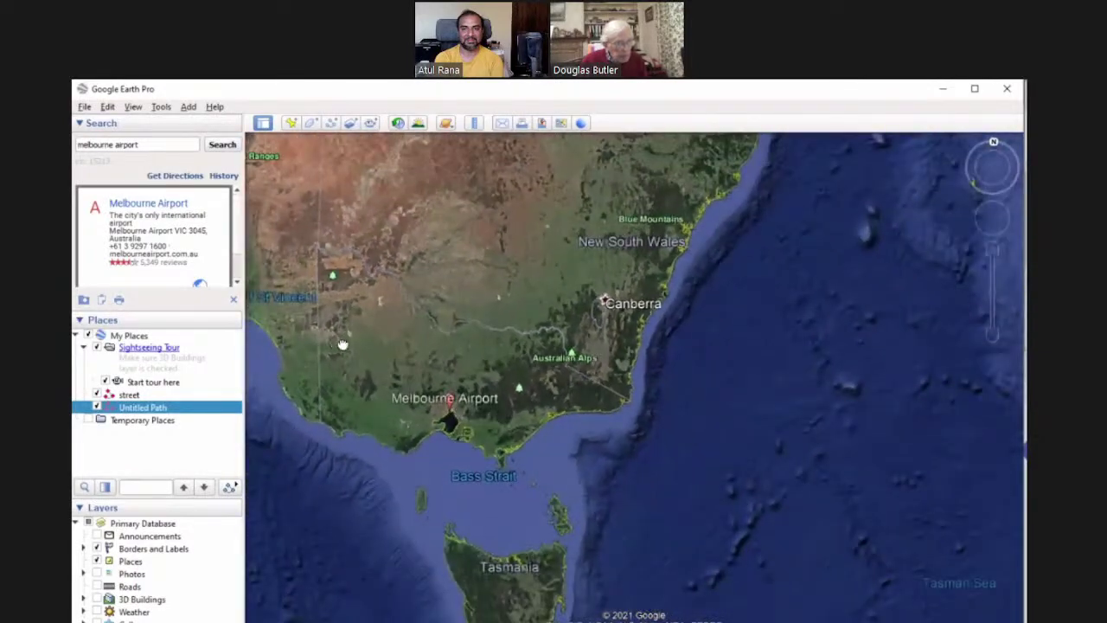
scroll(371, 351, up, 3)
scroll(493, 394, down, 6)
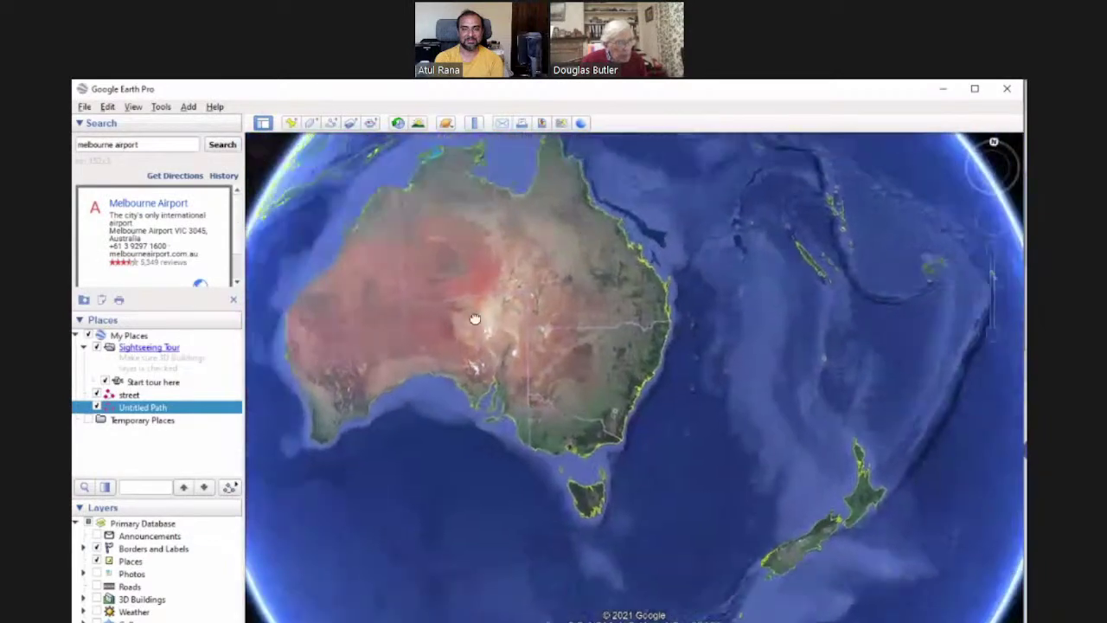
drag(475, 319, 600, 322)
drag(500, 381, 552, 391)
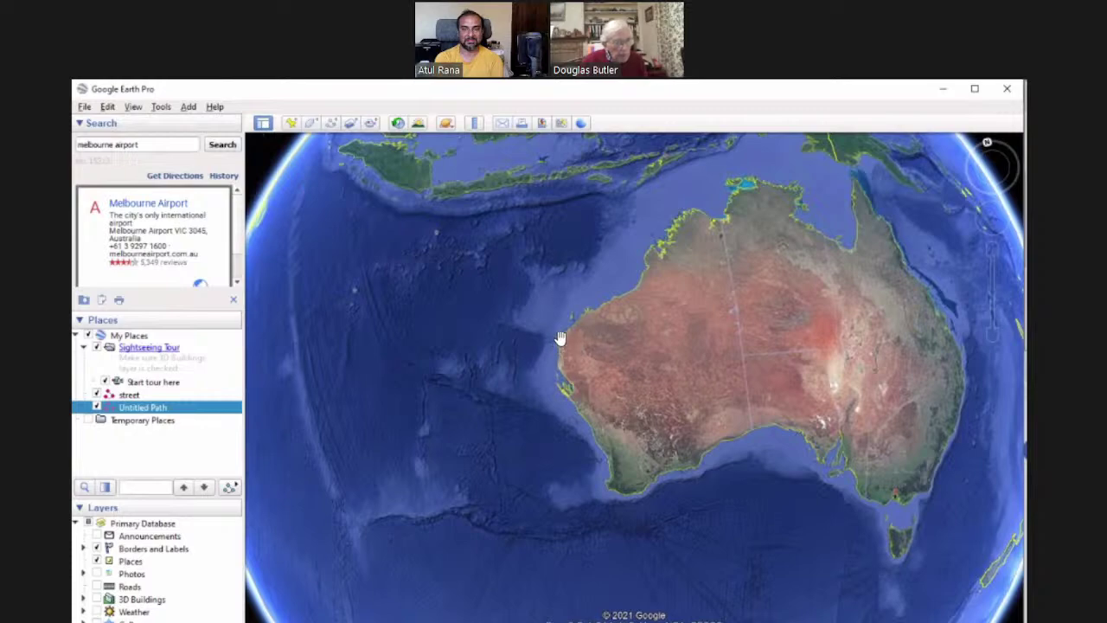
scroll(558, 340, up, 5)
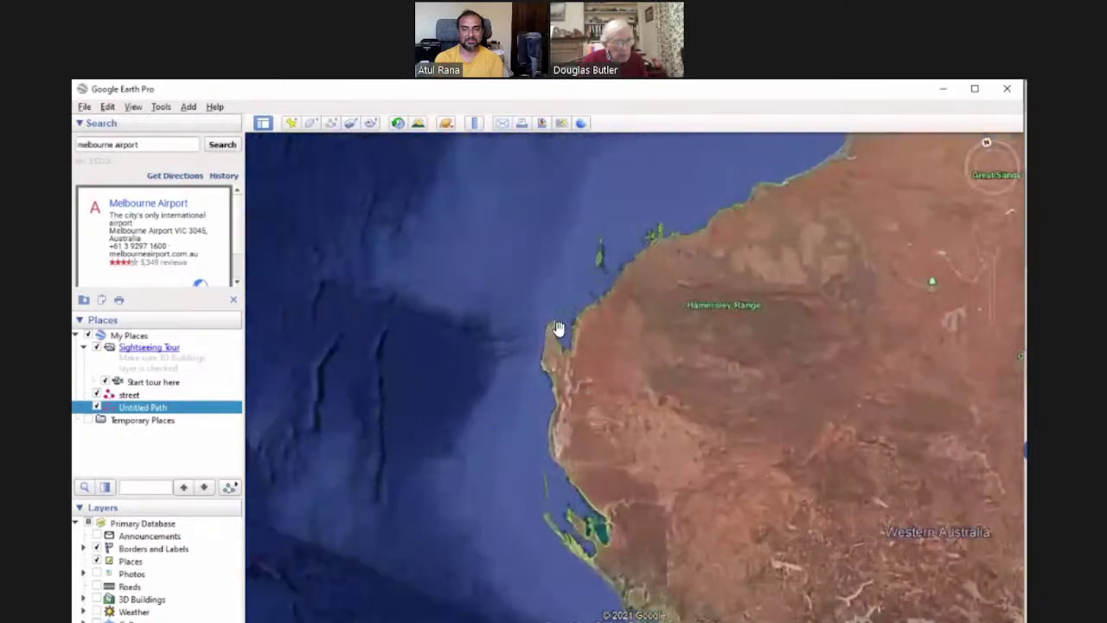
scroll(555, 324, up, 5)
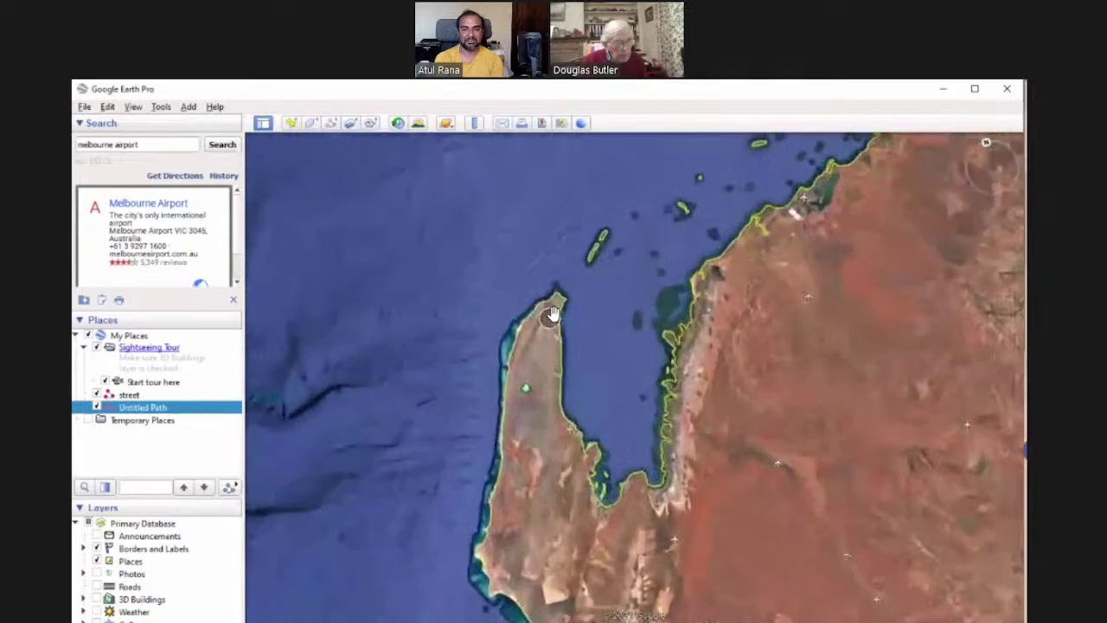
scroll(554, 307, up, 5)
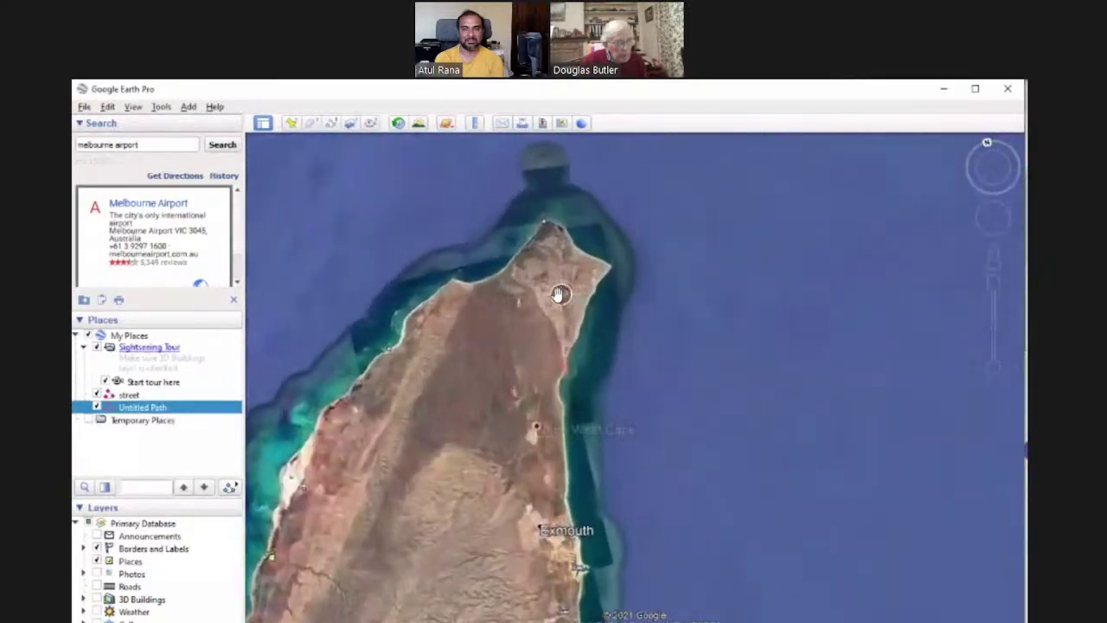
scroll(560, 294, up, 5)
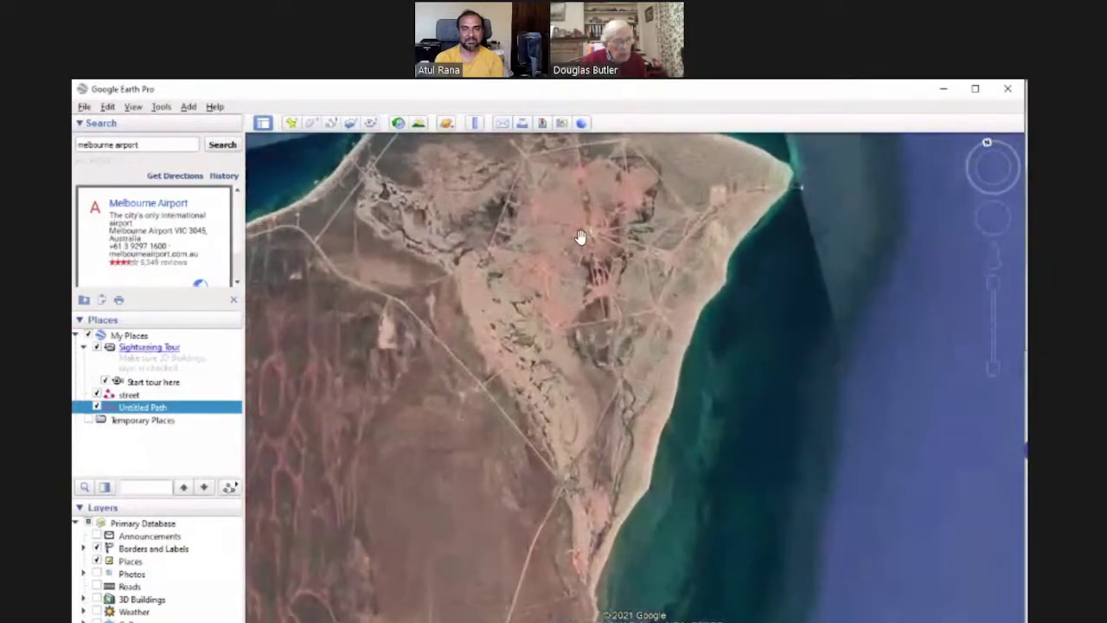
scroll(568, 285, up, 5)
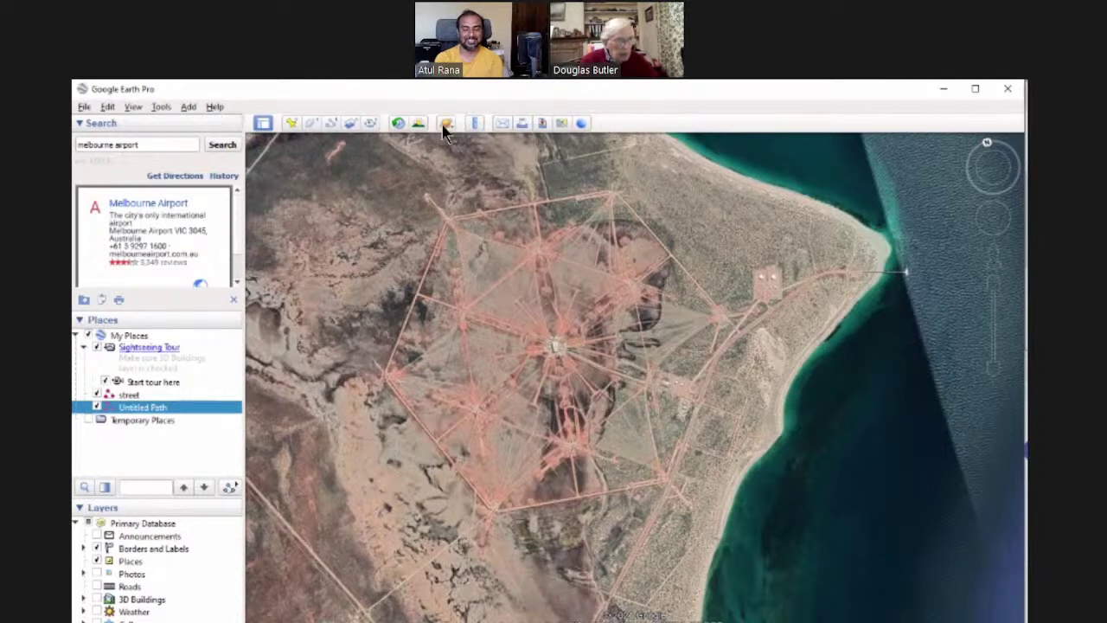
- Measure the northern side of the hexagonal site with a Ruler line in kilometres, and move the Ruler window clear of the site
click(474, 123)
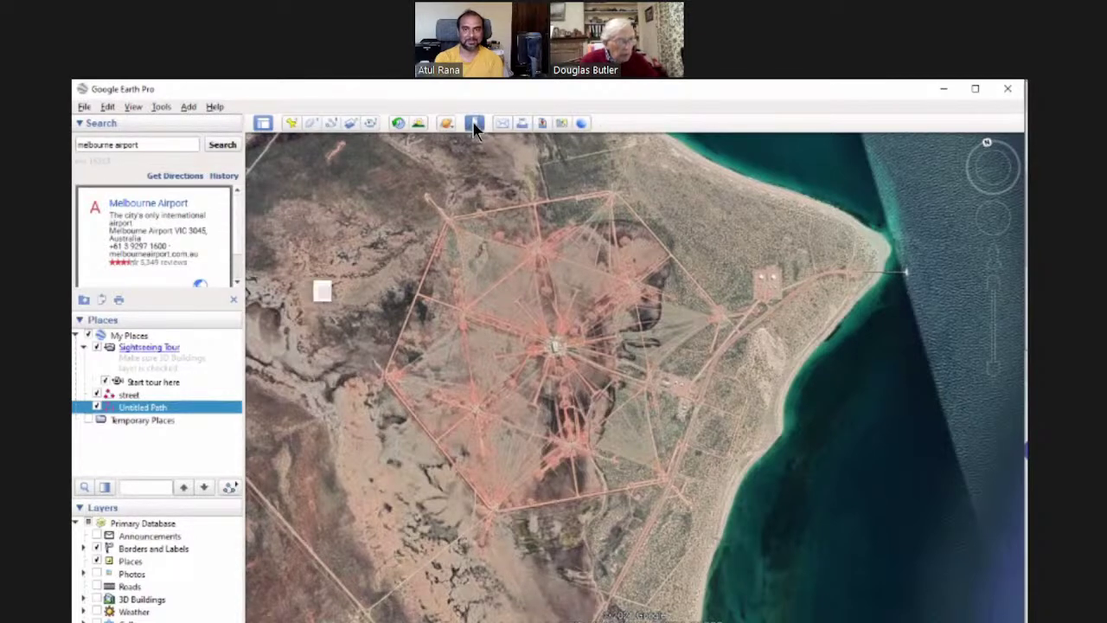
click(446, 224)
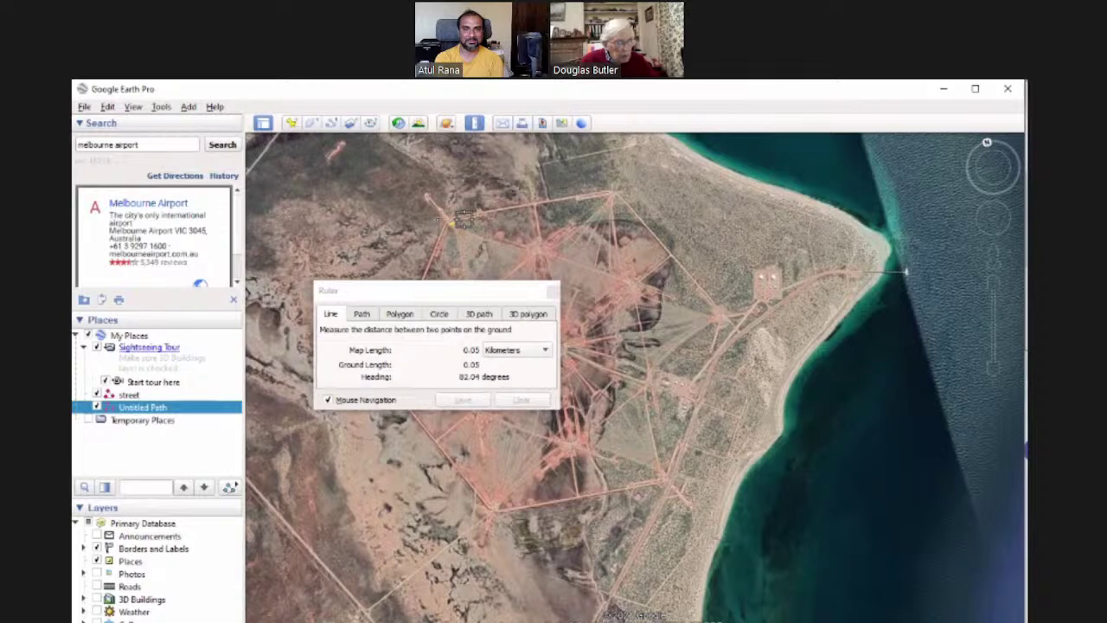
click(611, 196)
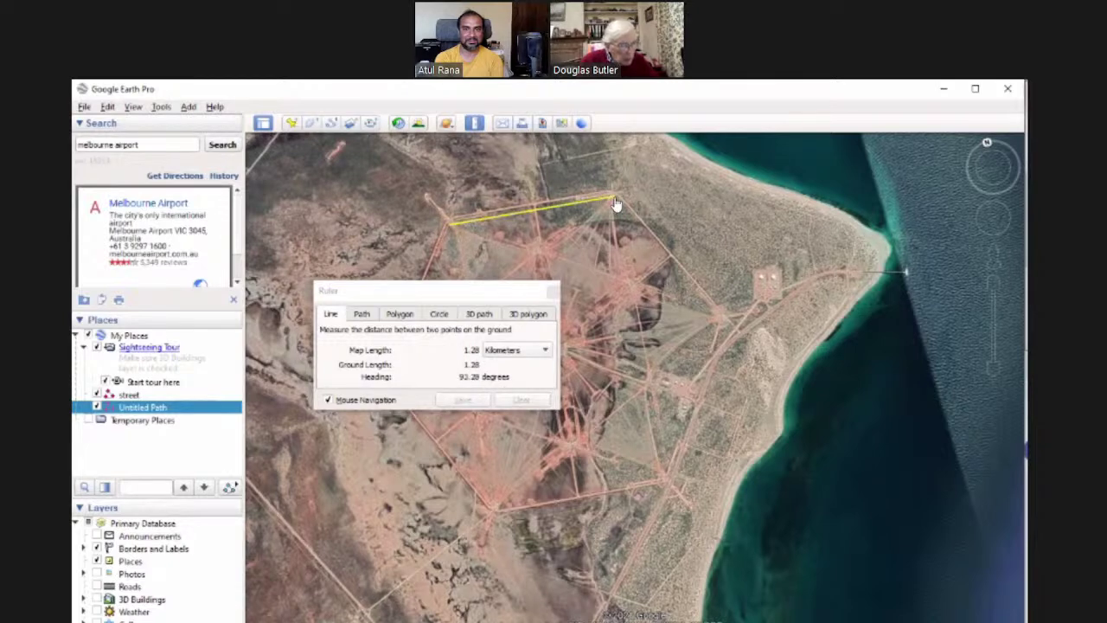
click(465, 299)
drag(442, 294, 236, 202)
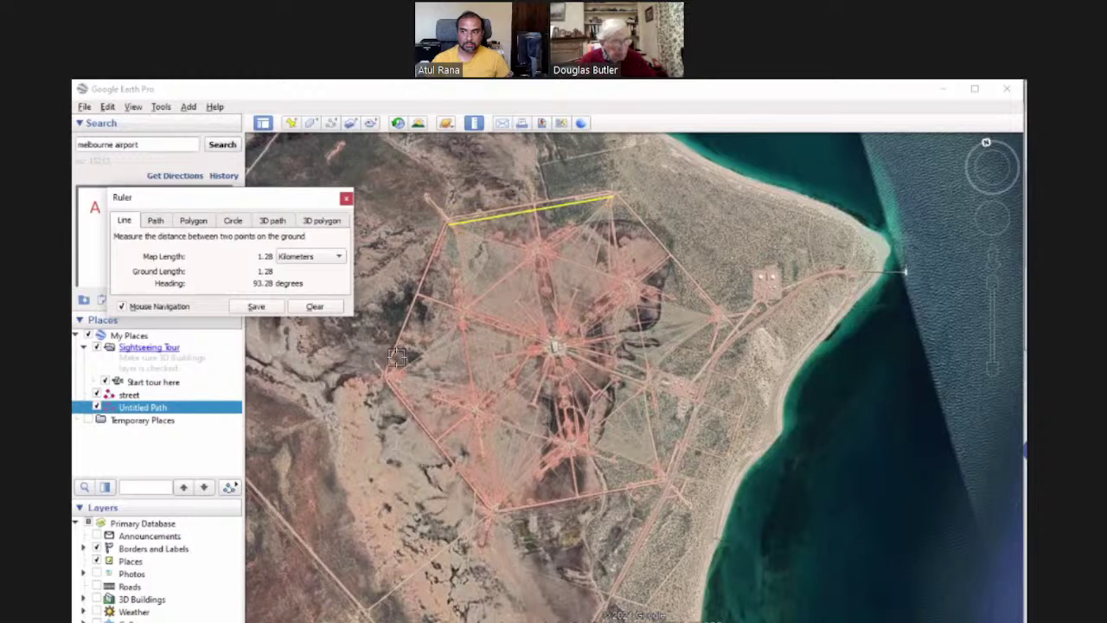
- Close the Ruler and examine where the hexagonal site lies on North West Cape and the surrounding Western Australian coast
click(345, 198)
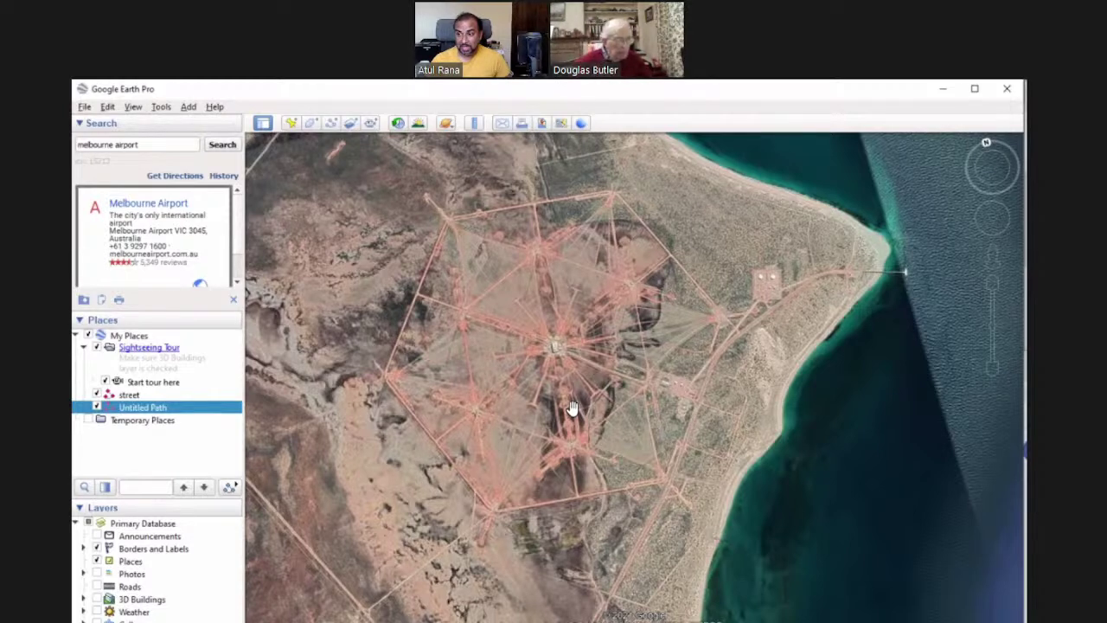
scroll(519, 333, down, 5)
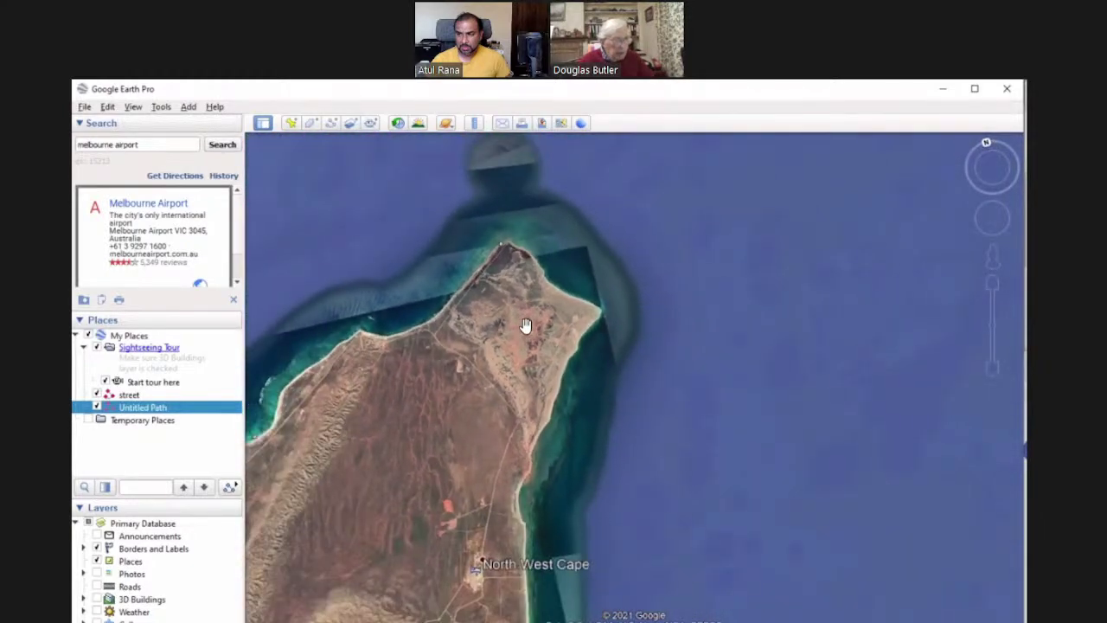
scroll(502, 346, up, 4)
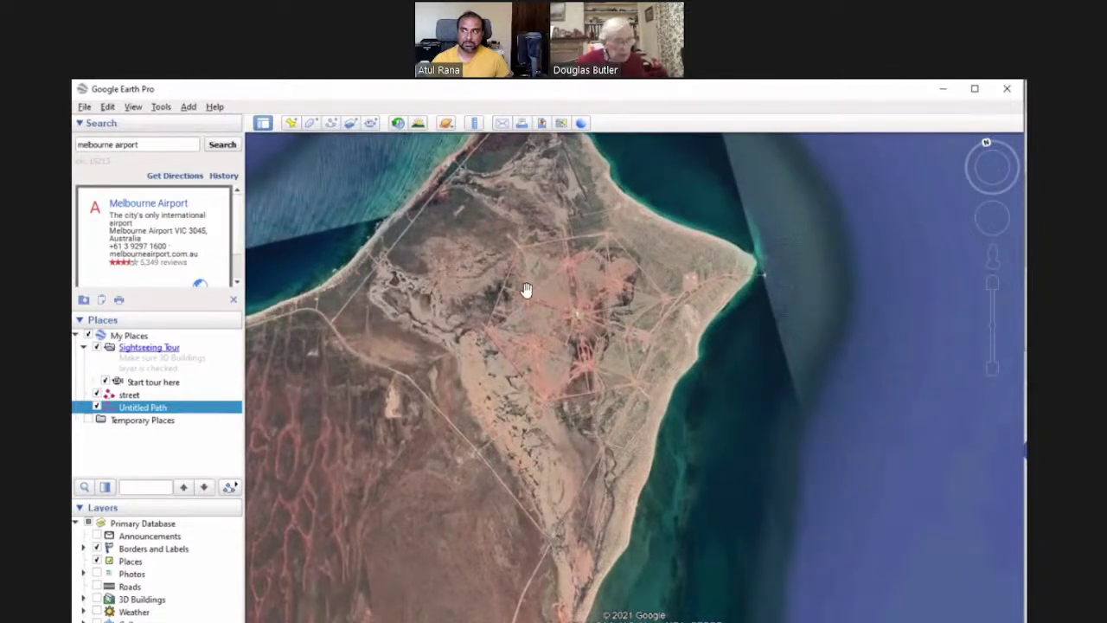
scroll(525, 290, down, 3)
scroll(523, 281, down, 3)
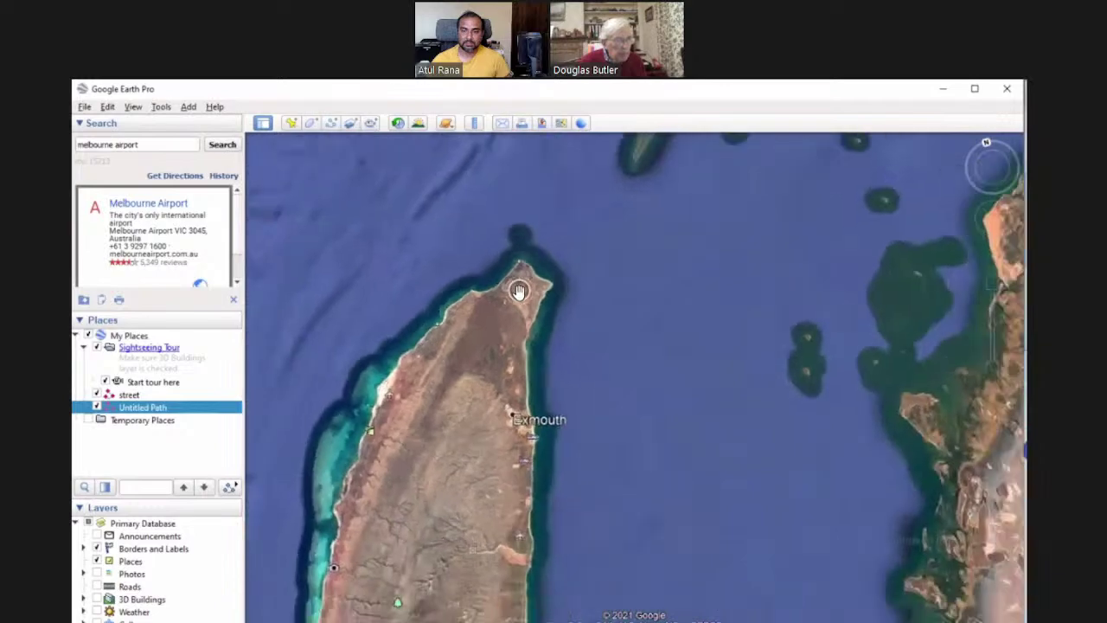
scroll(516, 294, down, 1)
scroll(516, 294, down, 3)
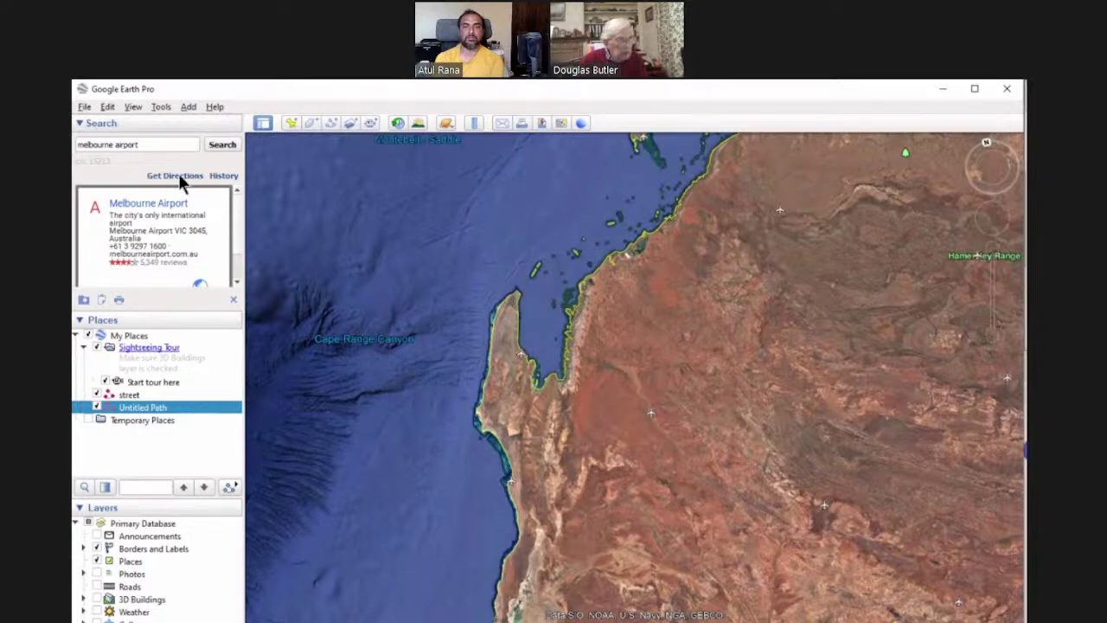
- Search for "The Pentagon, Washington, DC, USA" and inspect the building and its central courtyard
click(147, 145)
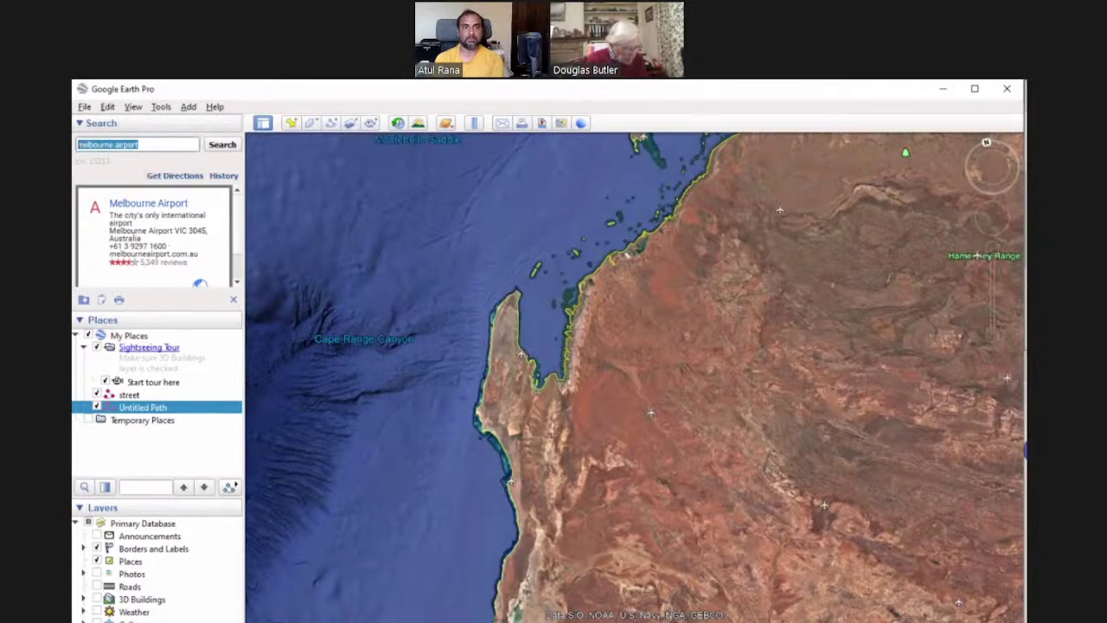
text(the pentagon)
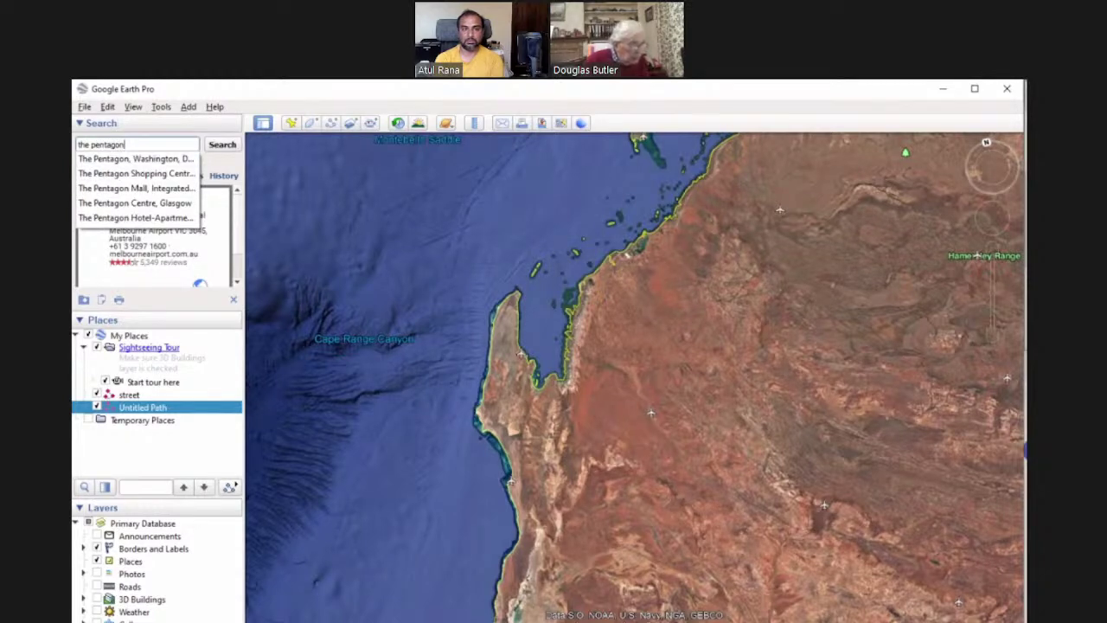
click(151, 161)
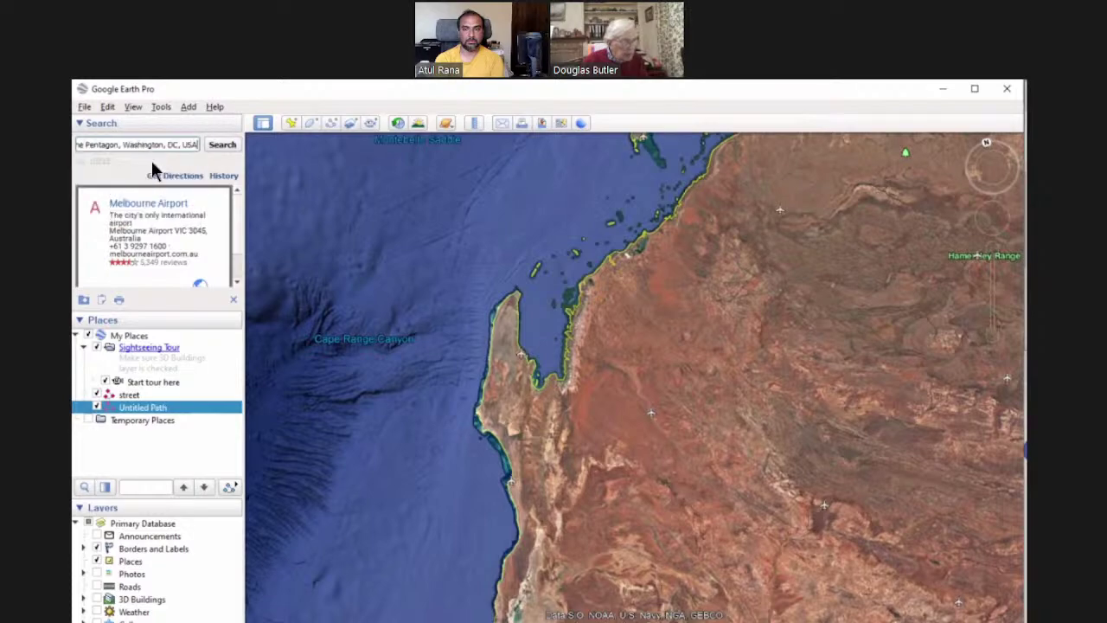
click(224, 144)
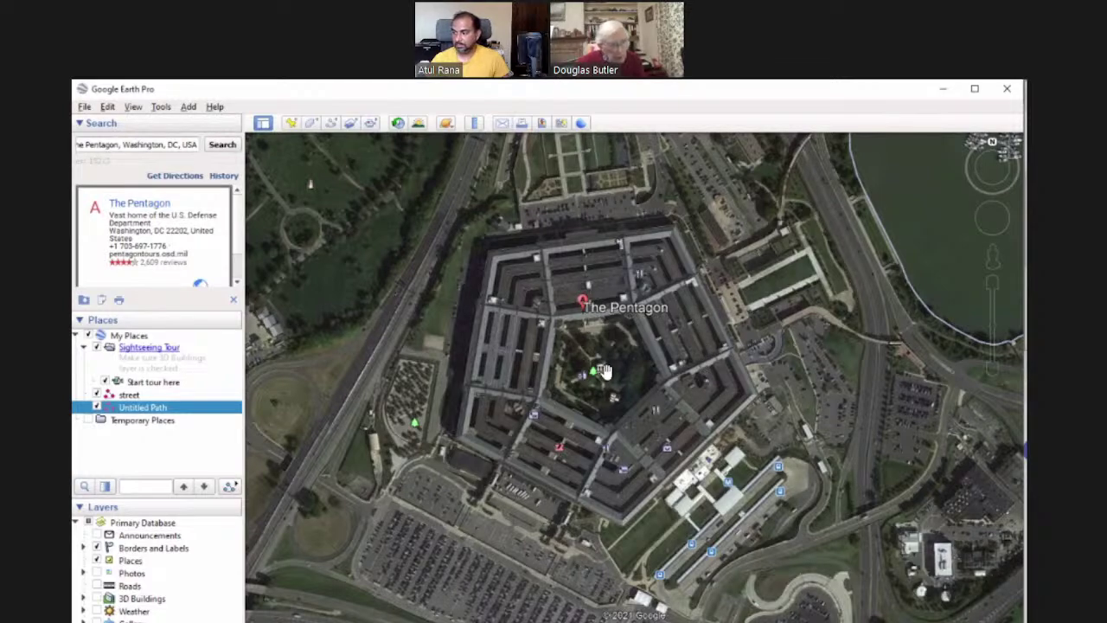
scroll(603, 371, up, 5)
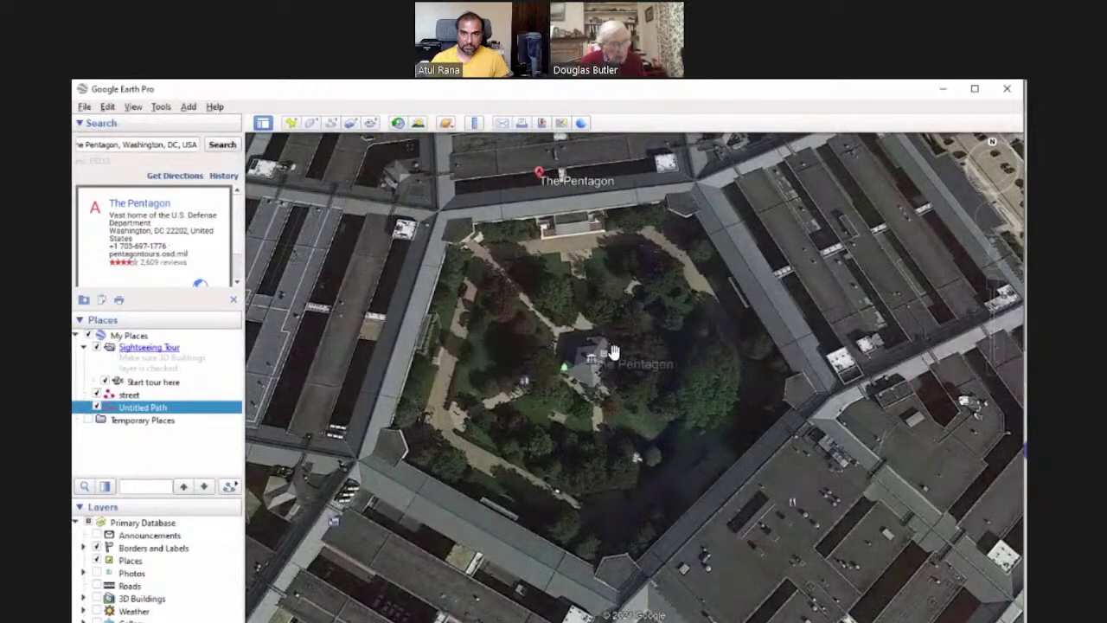
scroll(617, 370, down, 5)
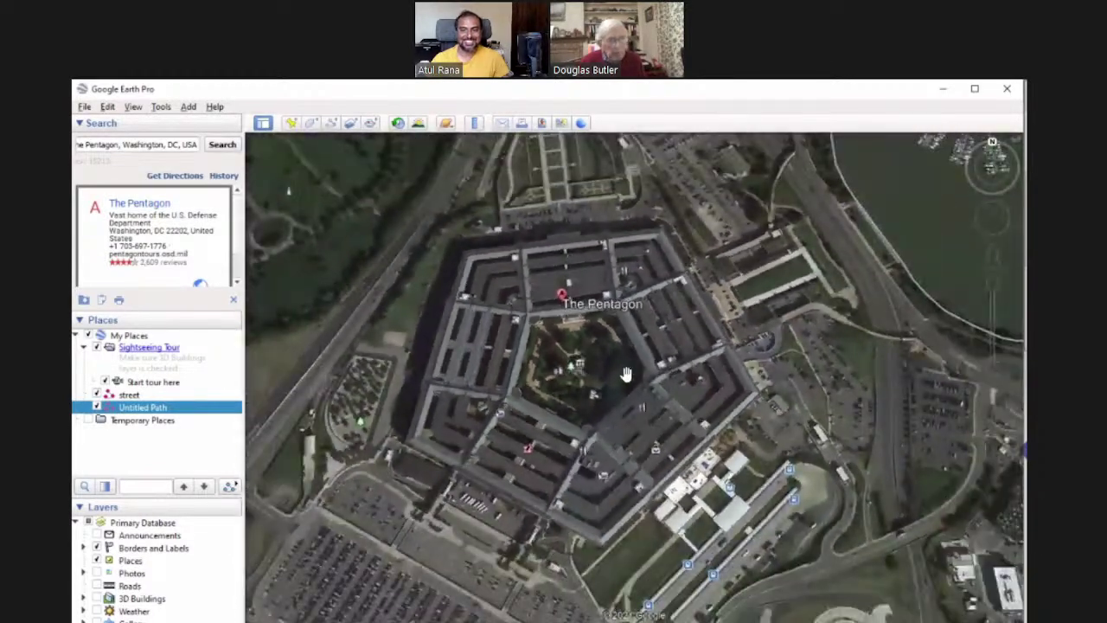
- Examine the starts of runways 15 and 19 at the riverside airport southeast of the Pentagon, with the view reset to north
scroll(624, 373, down, 3)
scroll(563, 351, down, 3)
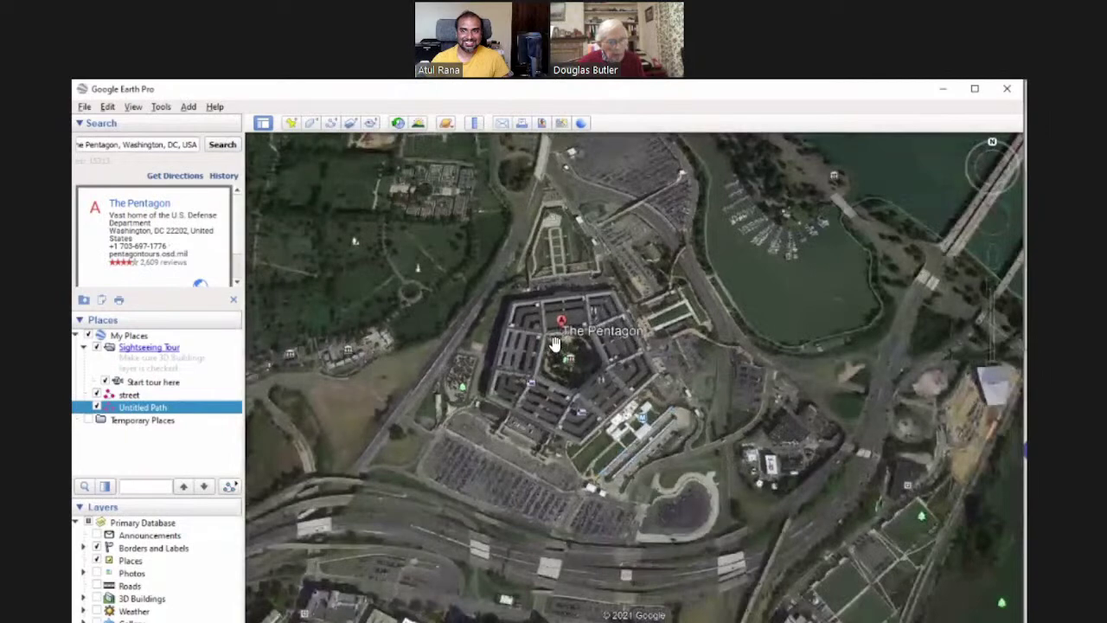
drag(716, 410, 467, 302)
drag(576, 372, 568, 204)
drag(596, 362, 538, 221)
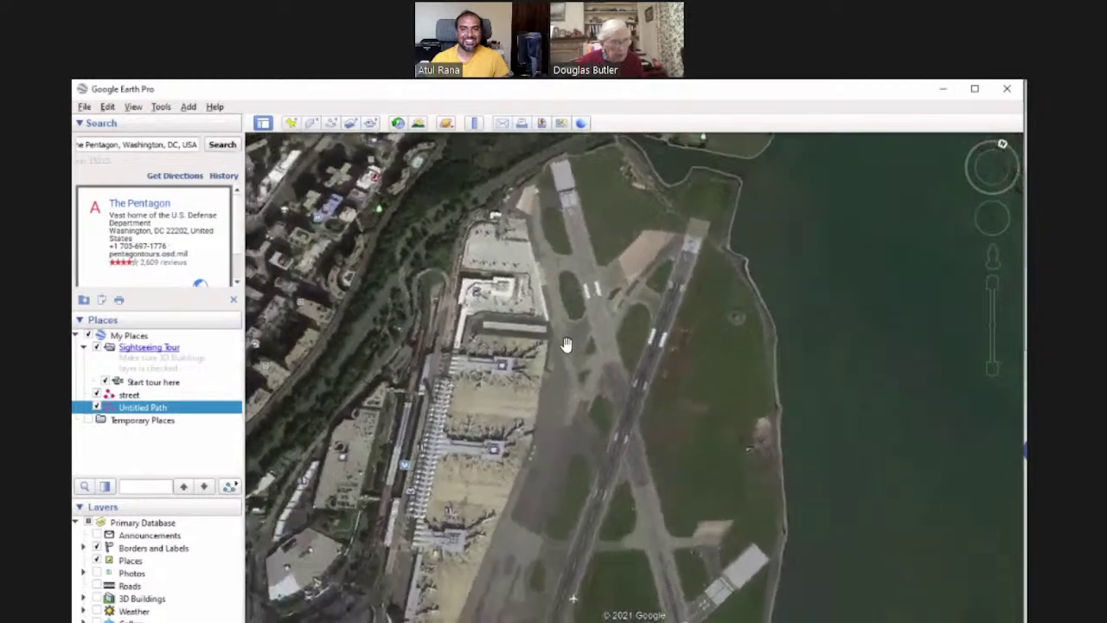
click(1001, 148)
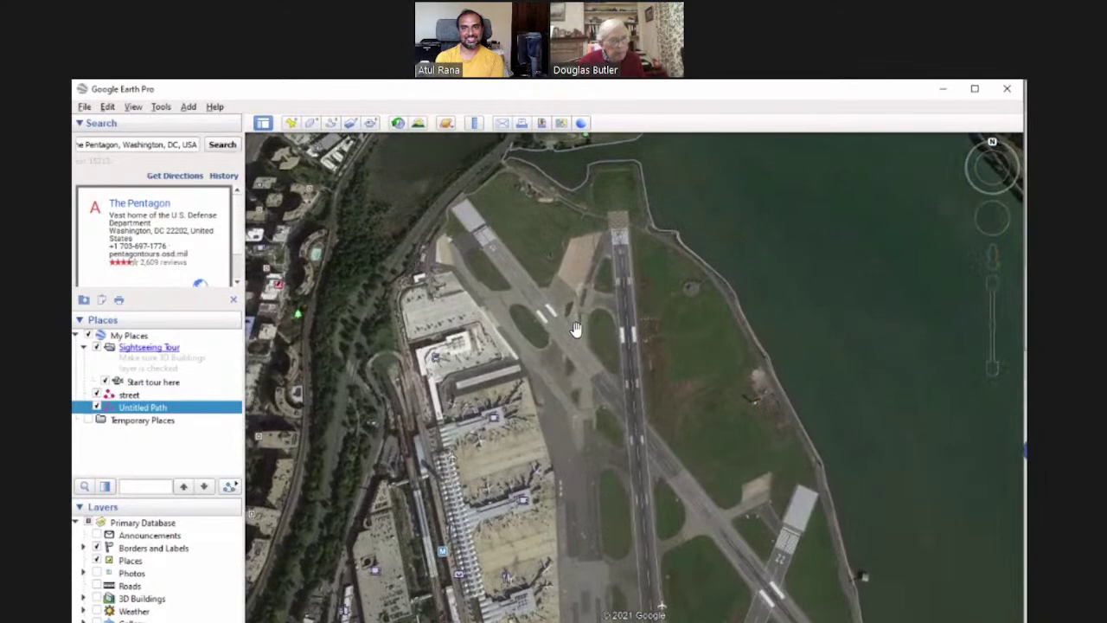
scroll(576, 324, up, 4)
scroll(600, 470, up, 3)
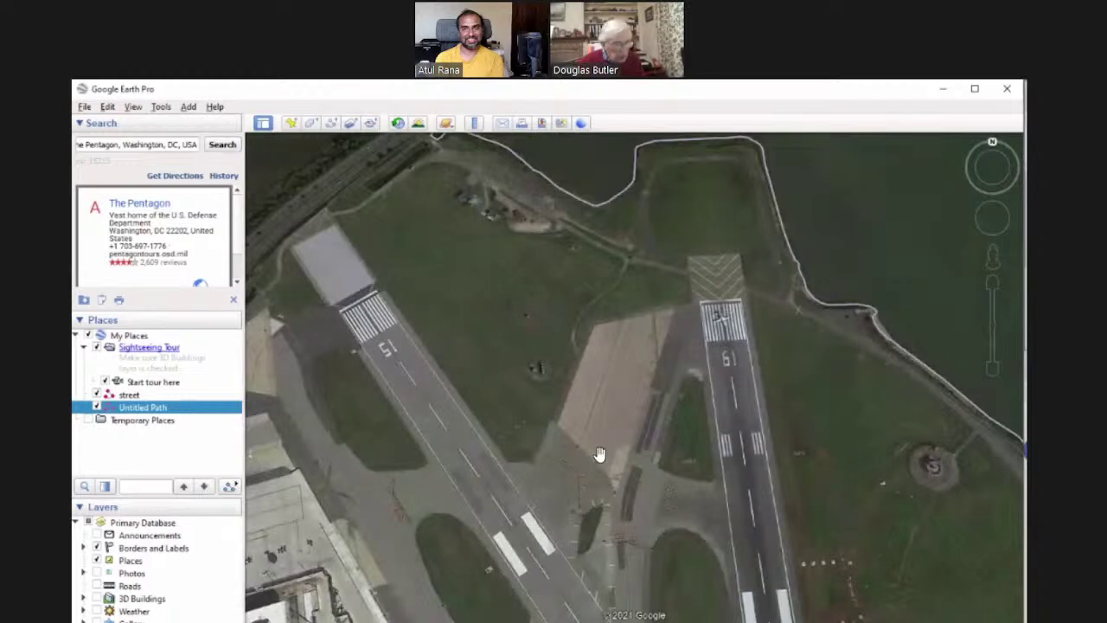
scroll(603, 444, up, 2)
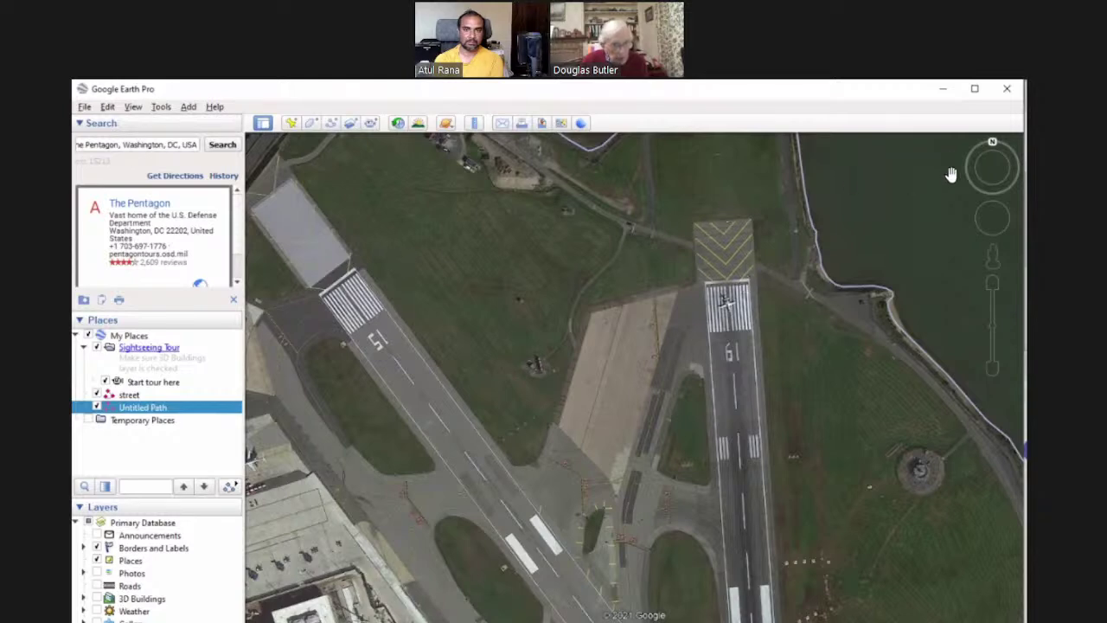
- Rotate the view slightly clockwise and inspect the opposite end of runway 15, marked 33
drag(997, 153, 1004, 153)
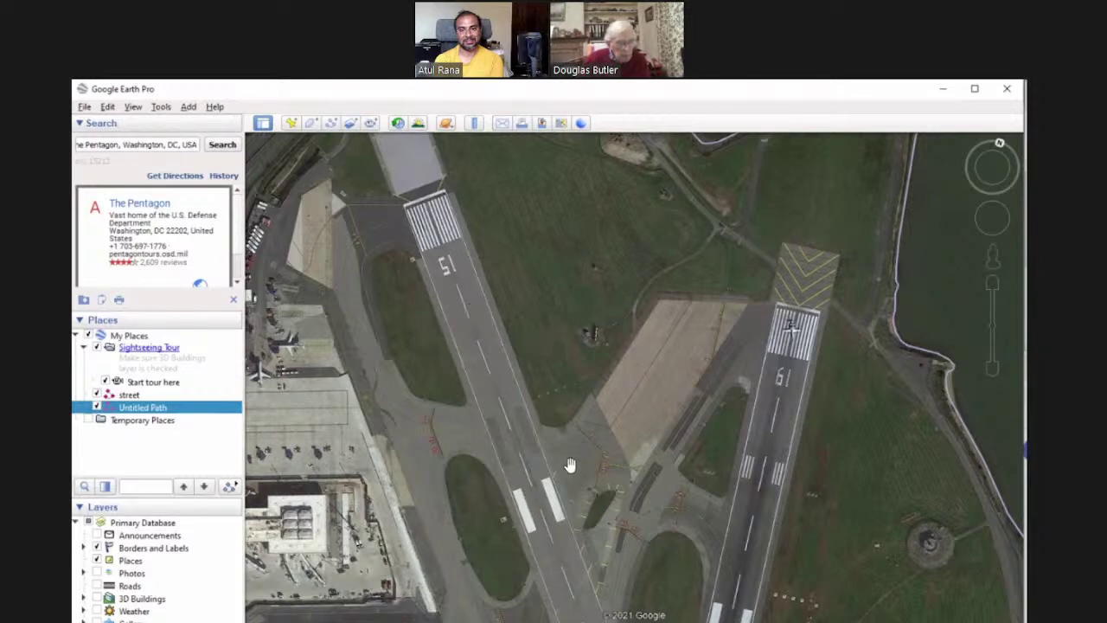
drag(579, 614, 432, 297)
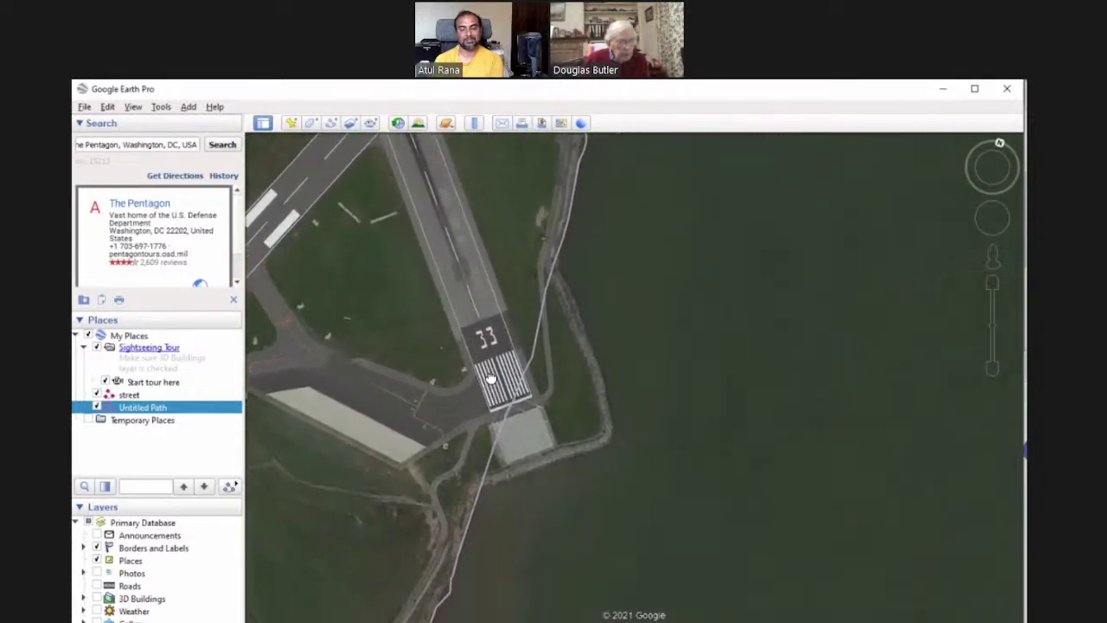
drag(508, 461, 558, 477)
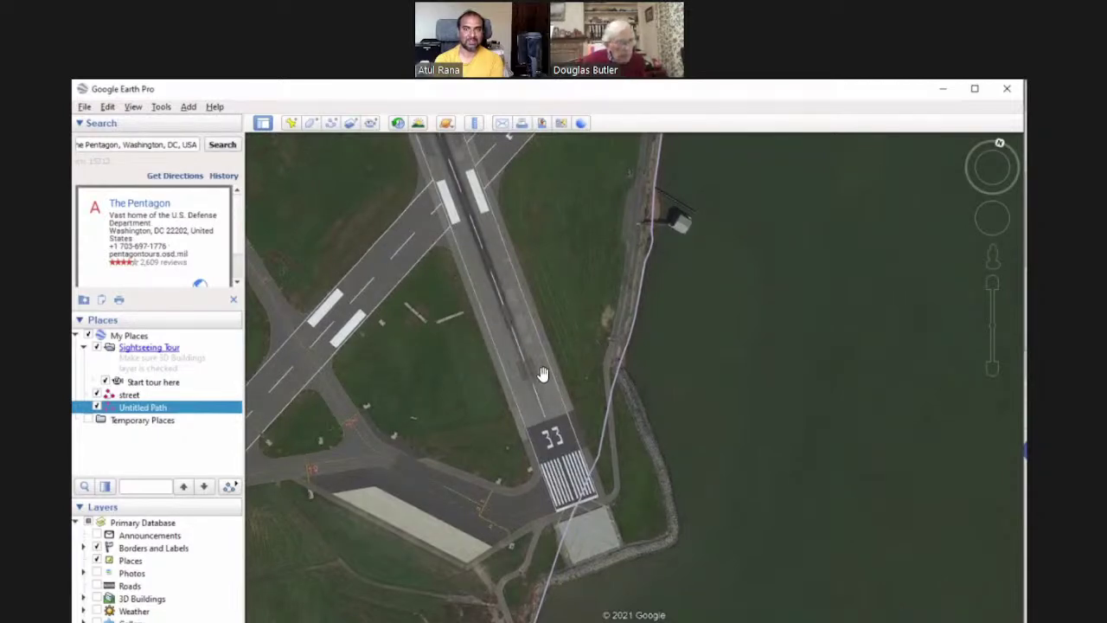
scroll(482, 271, down, 5)
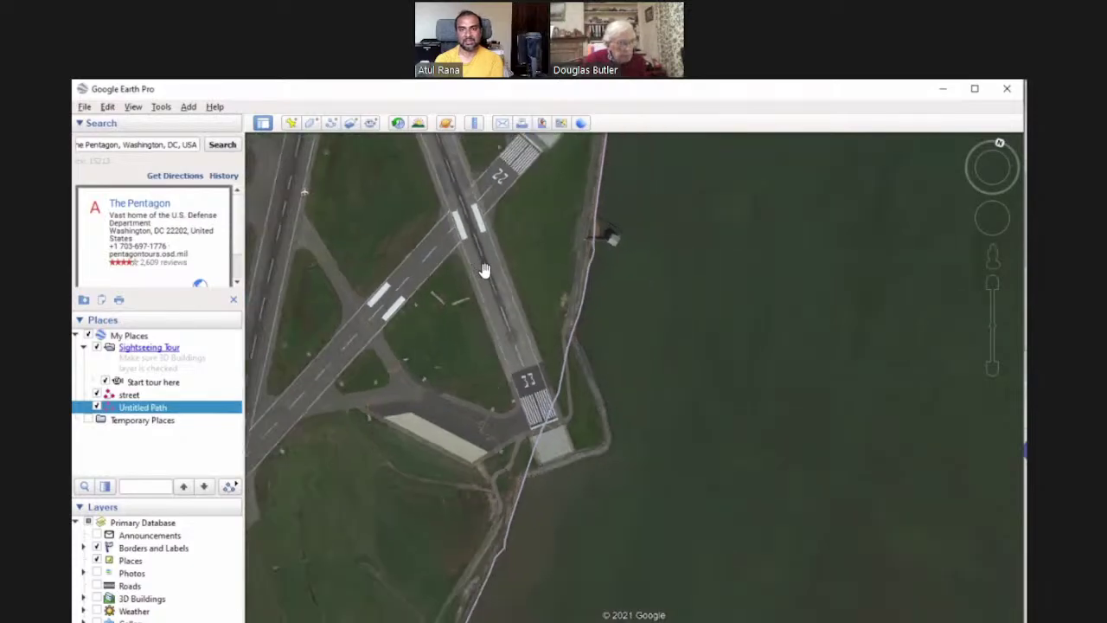
- Look over the Washington region, the US east coast and the Atlantic Ocean around Bermuda
scroll(489, 277, down, 6)
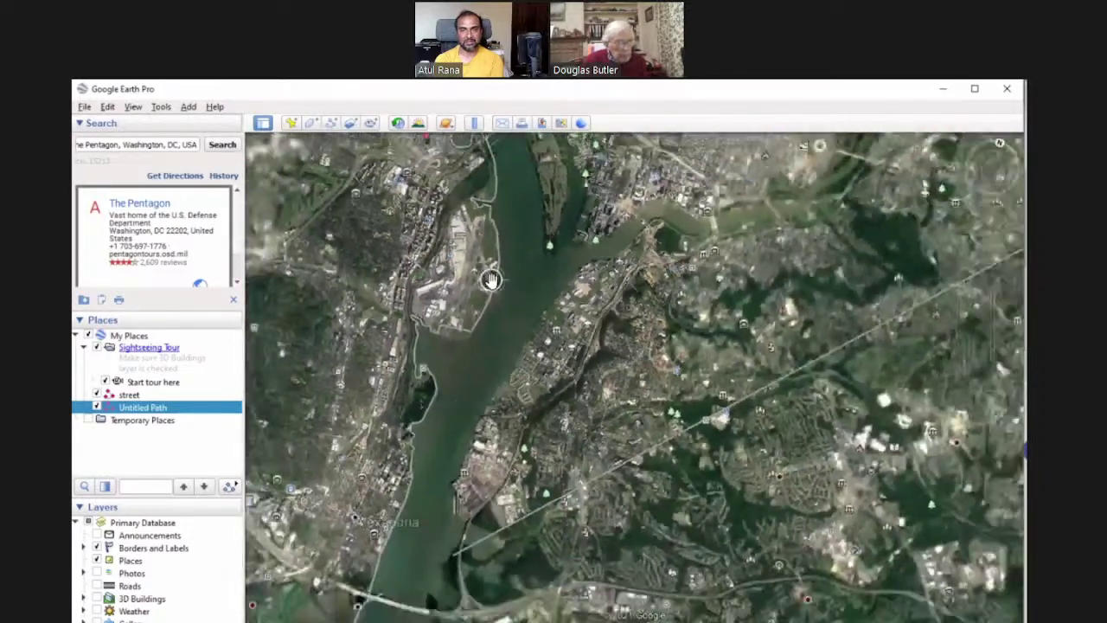
scroll(497, 291, down, 5)
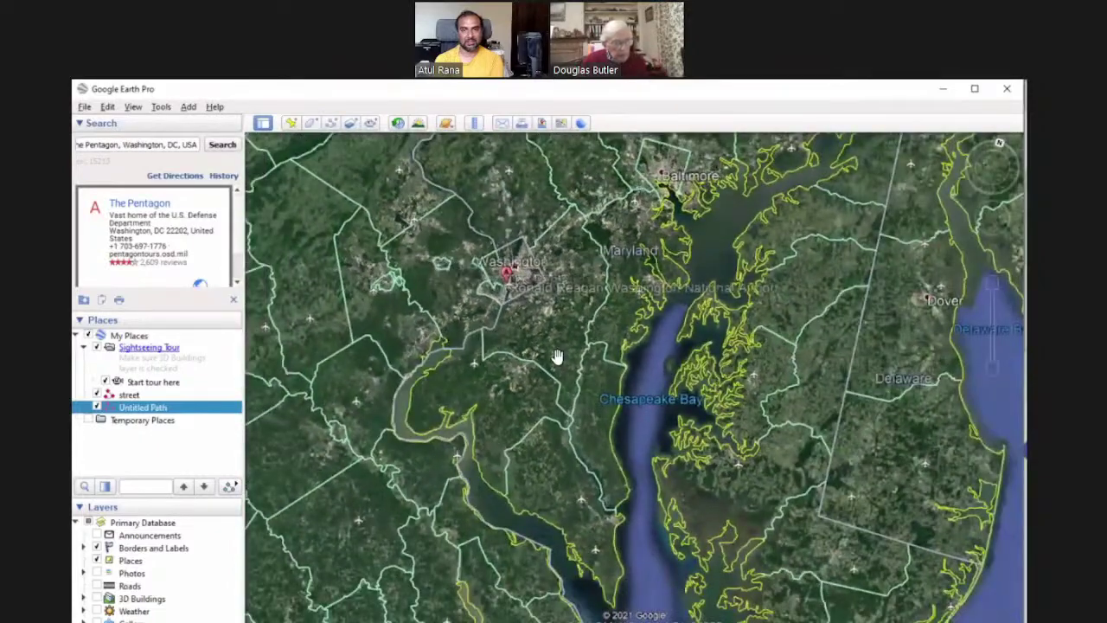
scroll(555, 342, down, 4)
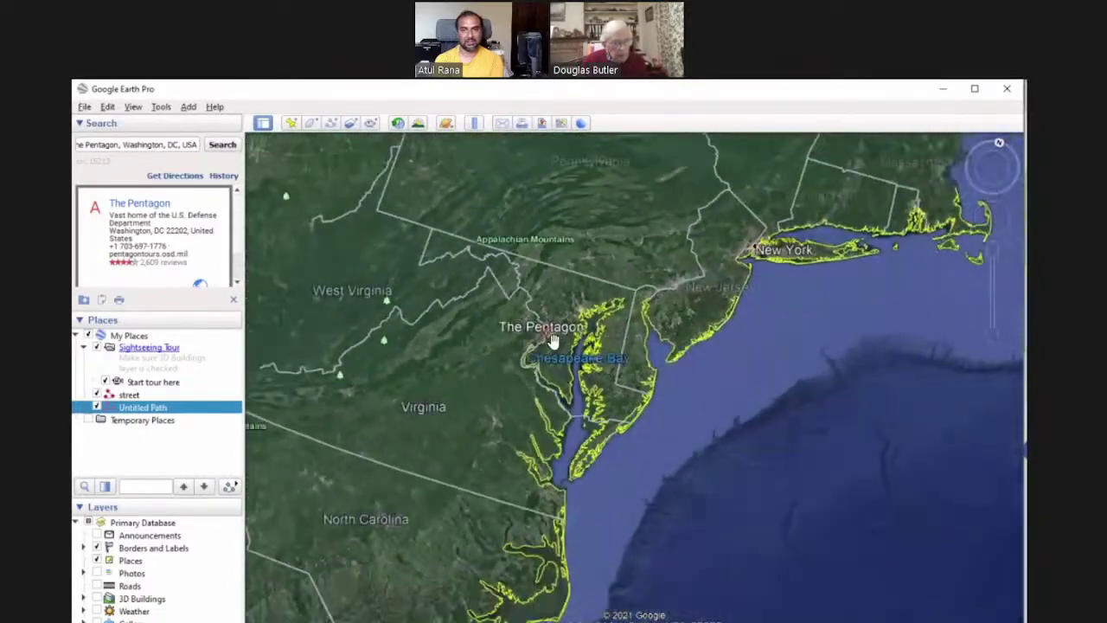
scroll(667, 306, down, 2)
drag(700, 293, 373, 294)
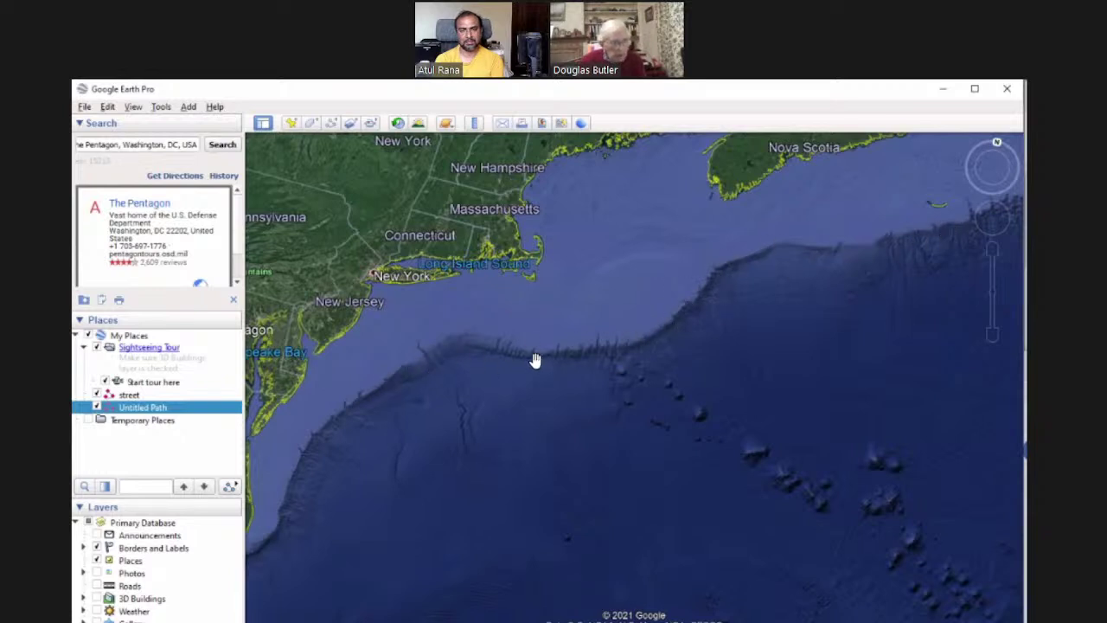
drag(683, 527, 470, 381)
drag(739, 570, 604, 426)
drag(343, 562, 591, 486)
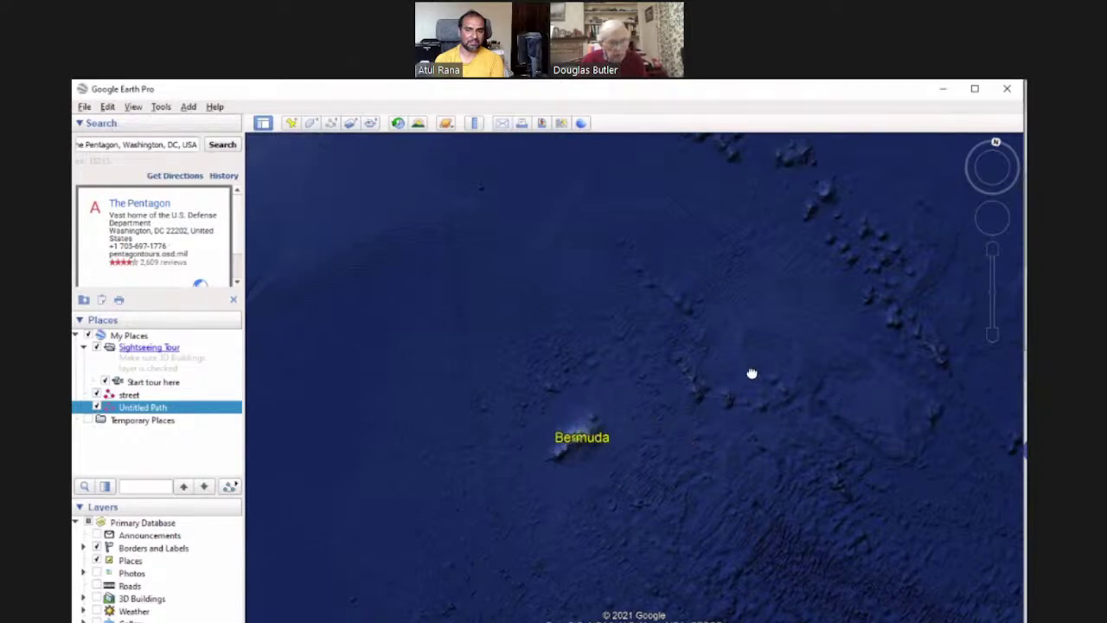
- Bring Western Europe into view across the North Atlantic and reset the view to north
drag(752, 371, 423, 472)
drag(730, 378, 410, 442)
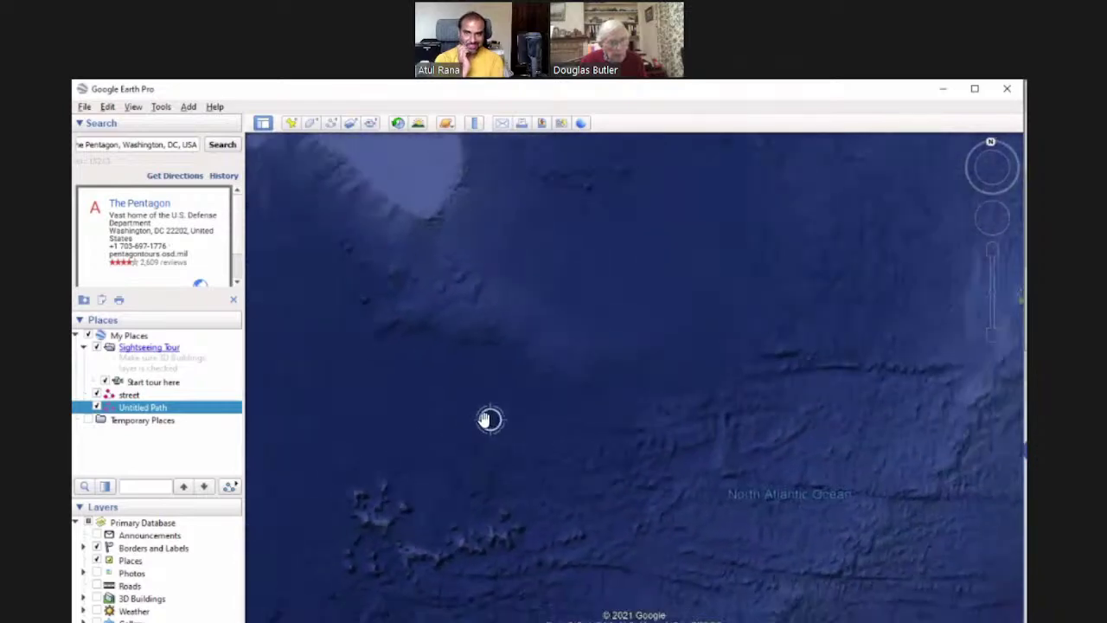
scroll(530, 407, down, 2)
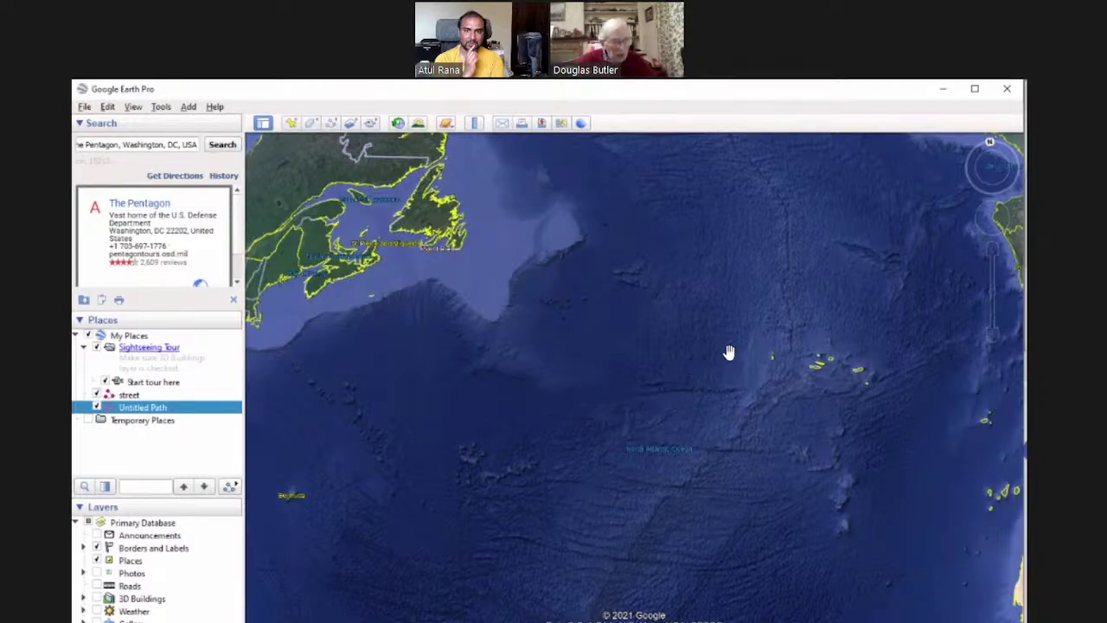
drag(764, 334, 317, 510)
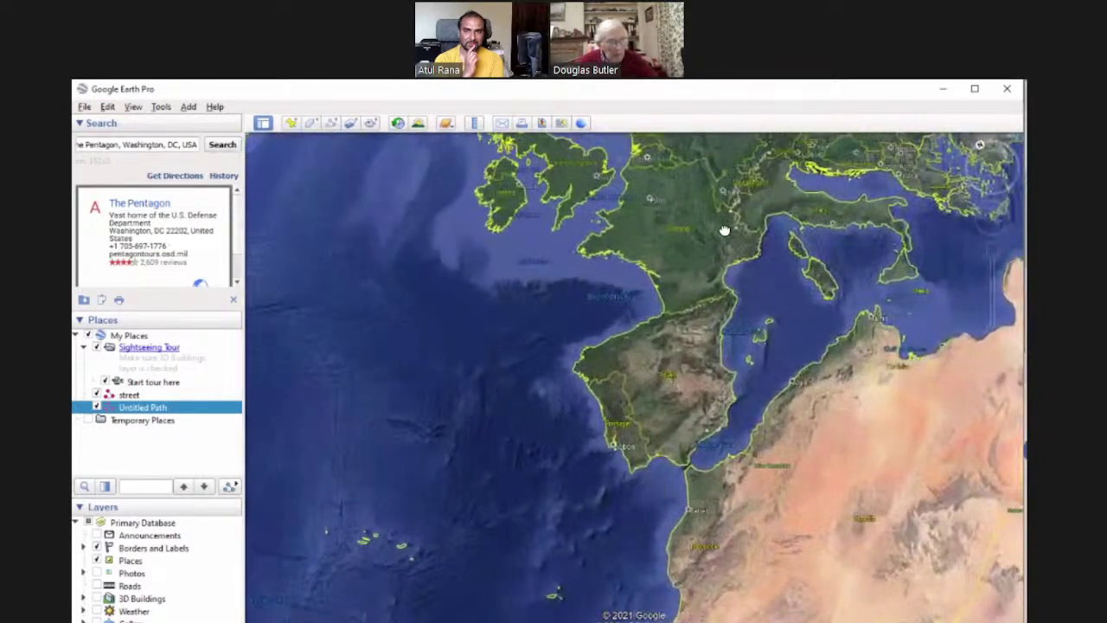
drag(536, 216, 588, 406)
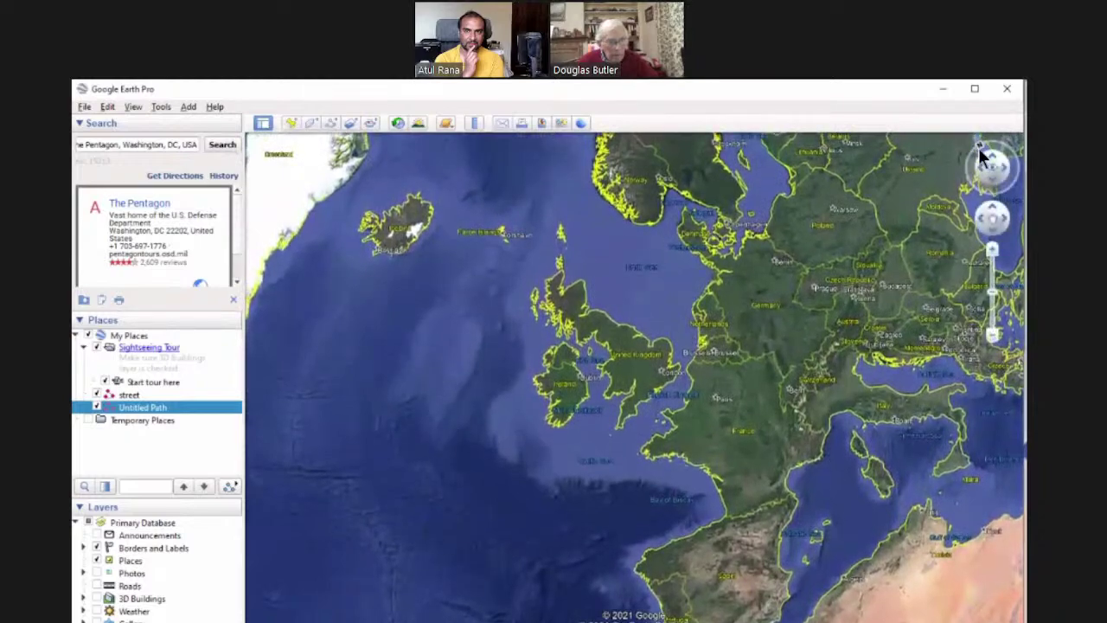
click(979, 145)
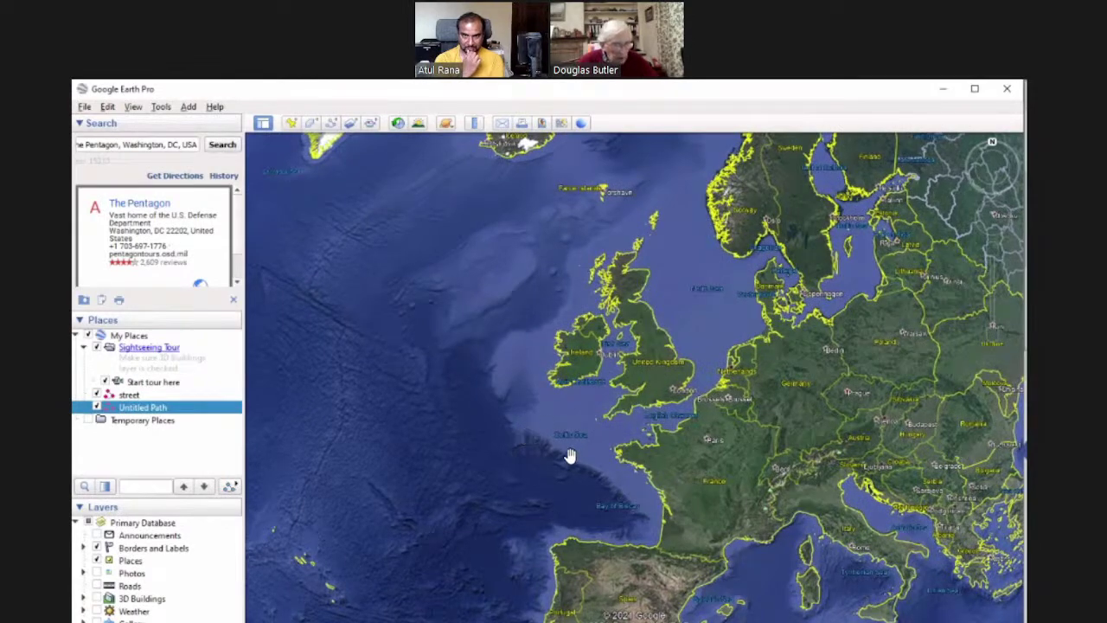
- Locate the headland south of Lydd-on-Sea on England's southeast coast
scroll(634, 428, up, 1)
scroll(634, 428, up, 3)
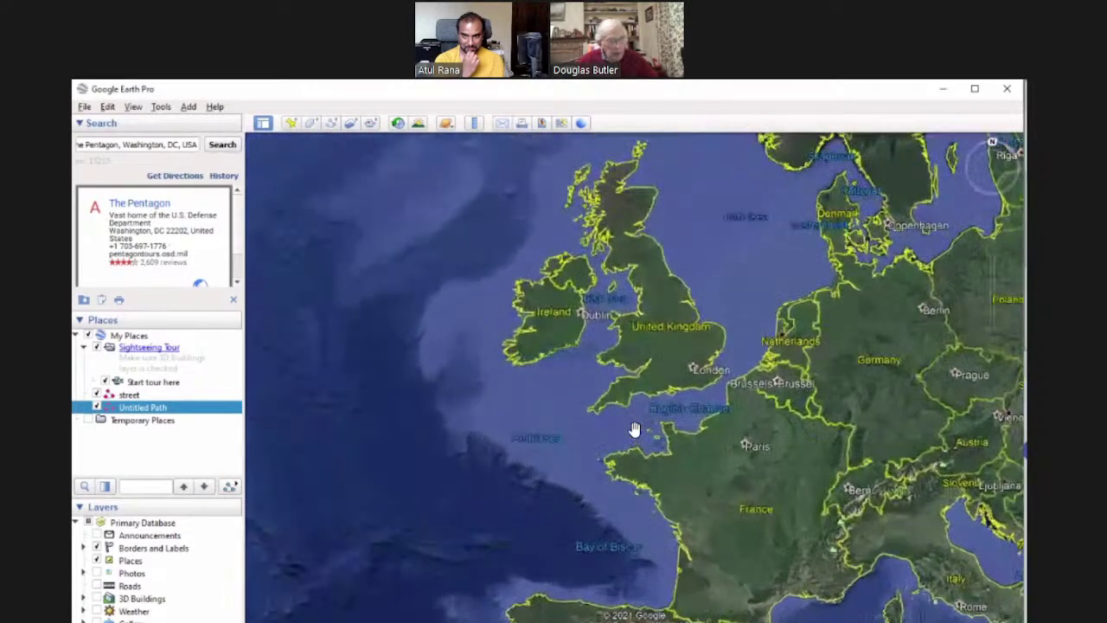
drag(767, 367, 630, 382)
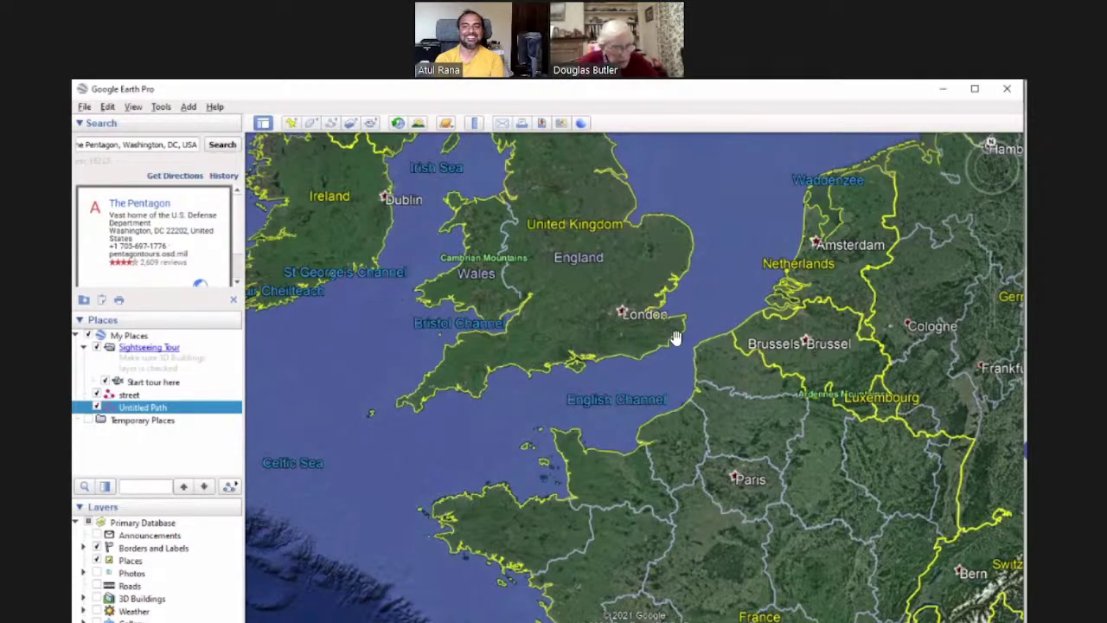
scroll(659, 343, up, 5)
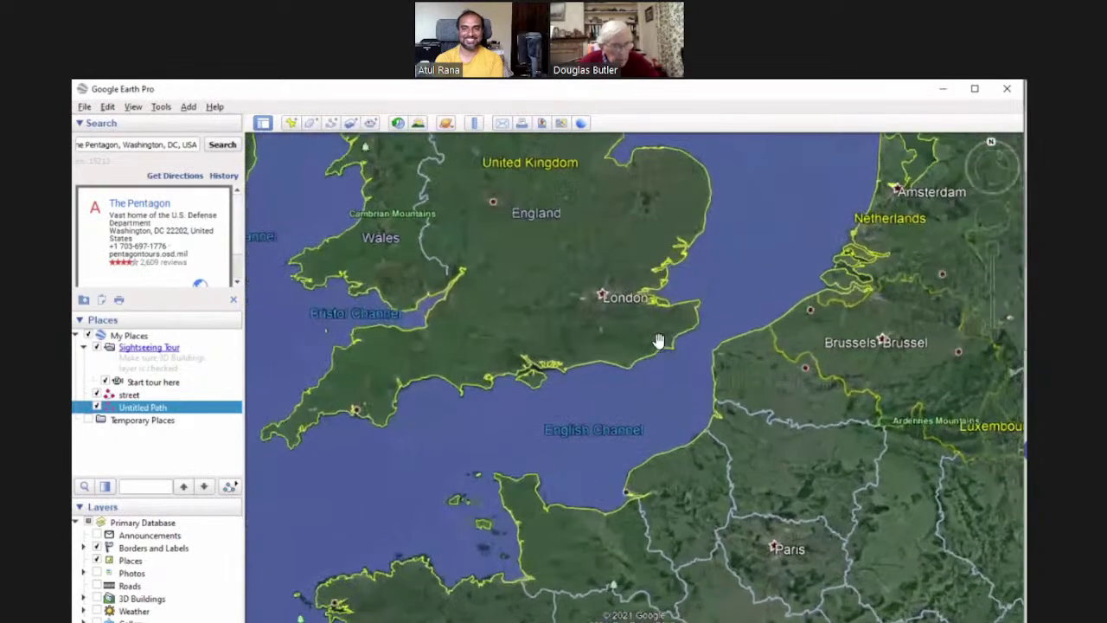
scroll(659, 350, up, 2)
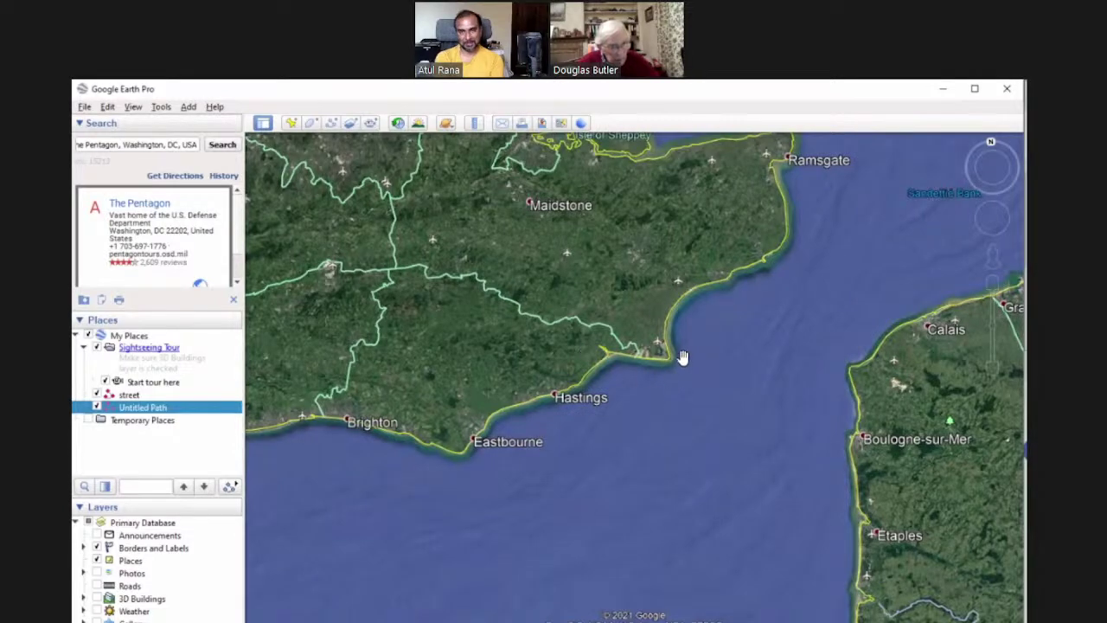
scroll(682, 358, up, 4)
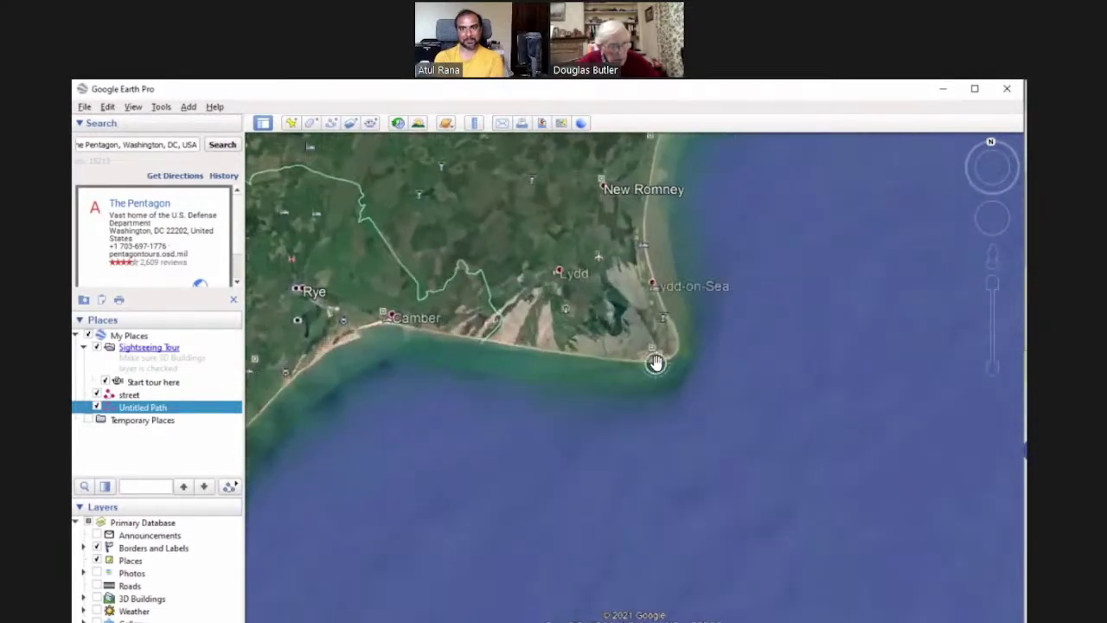
- Look over the Dungeness headland and bring the coast from Camber to New Romney into view
scroll(656, 363, up, 3)
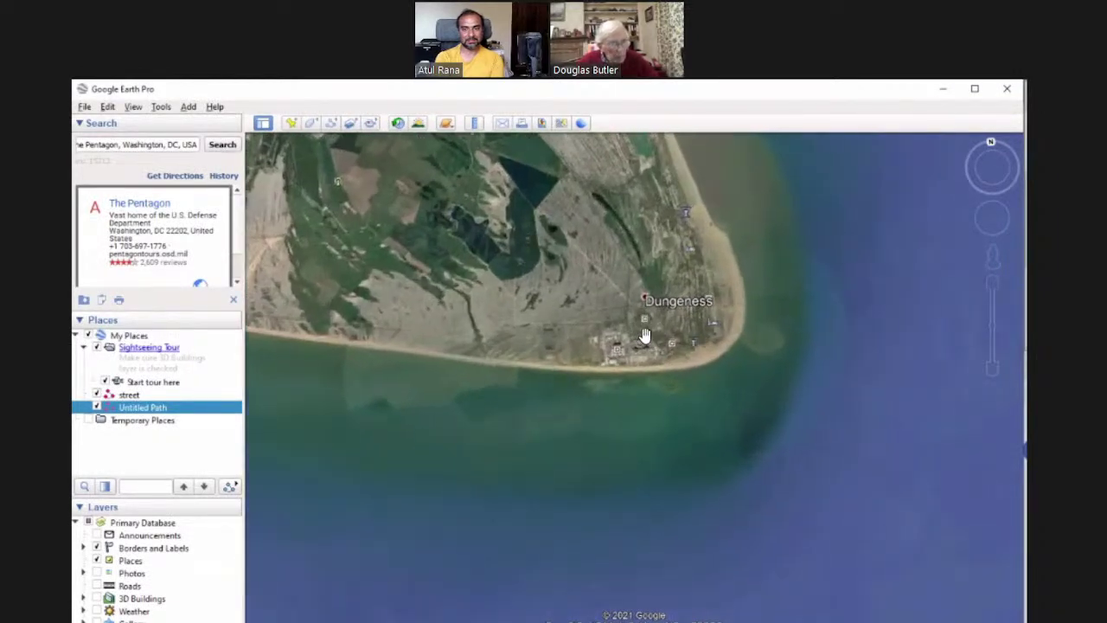
scroll(651, 324, down, 2)
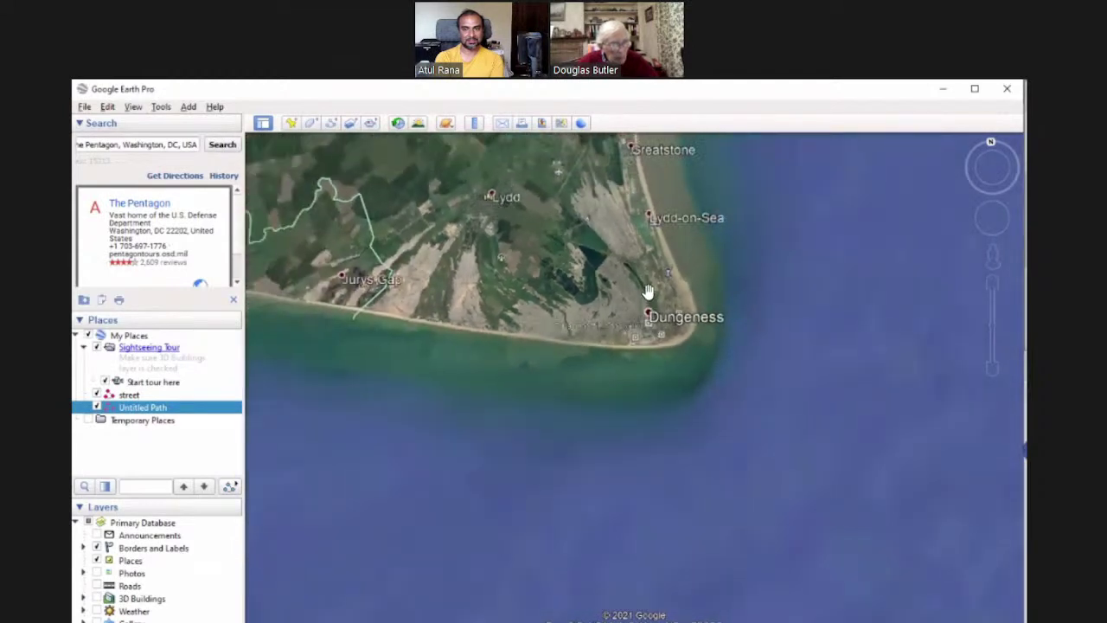
drag(563, 184, 685, 323)
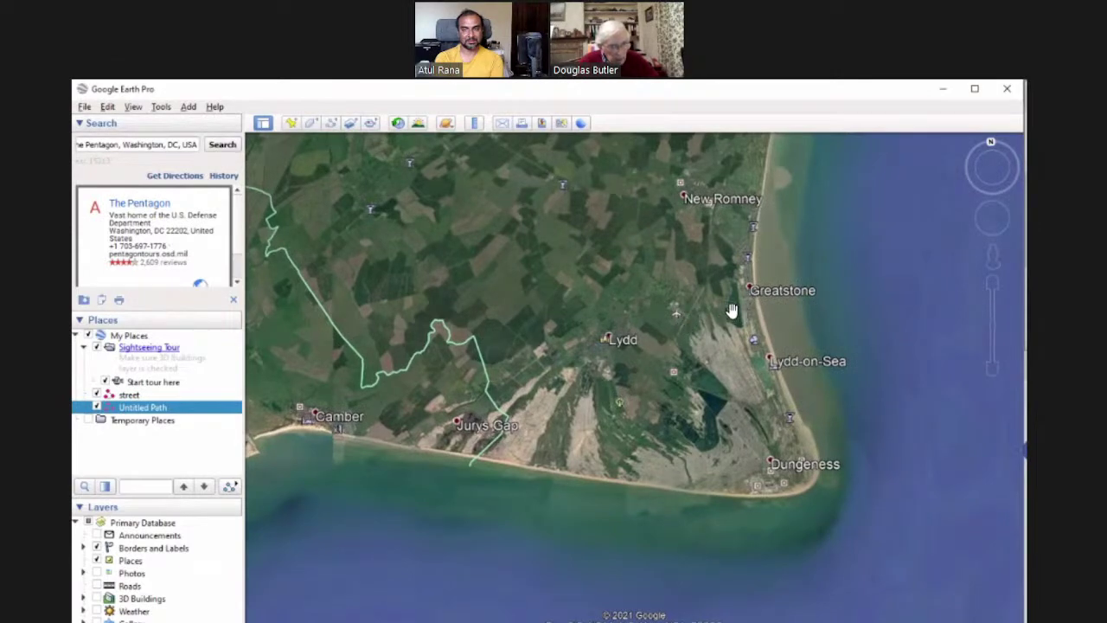
- Find Lydd Airport east of Lydd and inspect the southwest end of its runway
scroll(677, 325, up, 5)
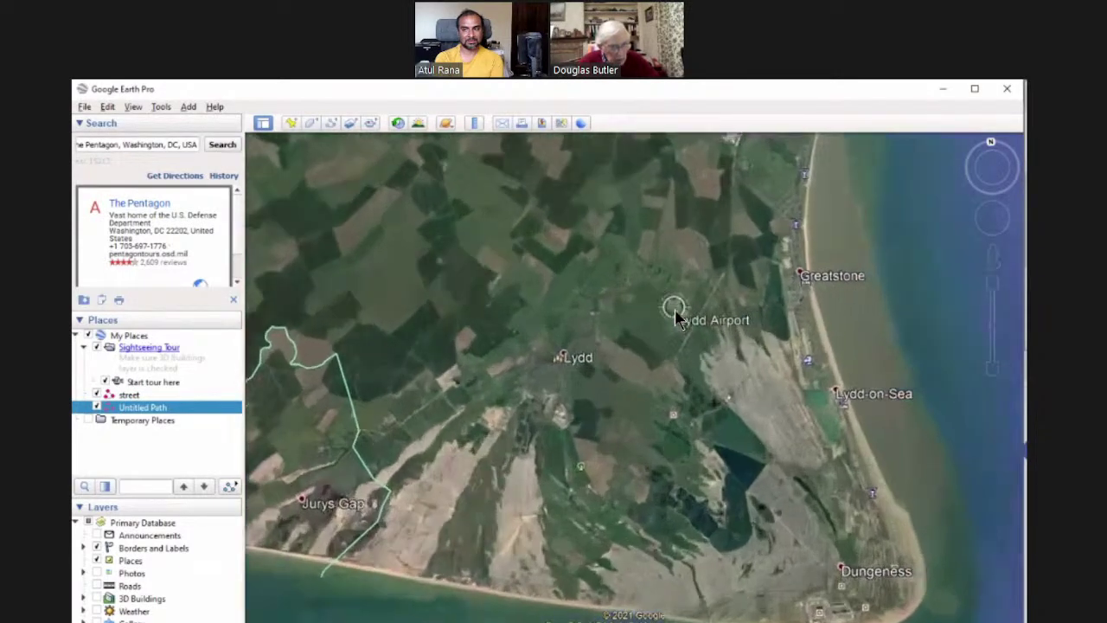
scroll(675, 308, up, 3)
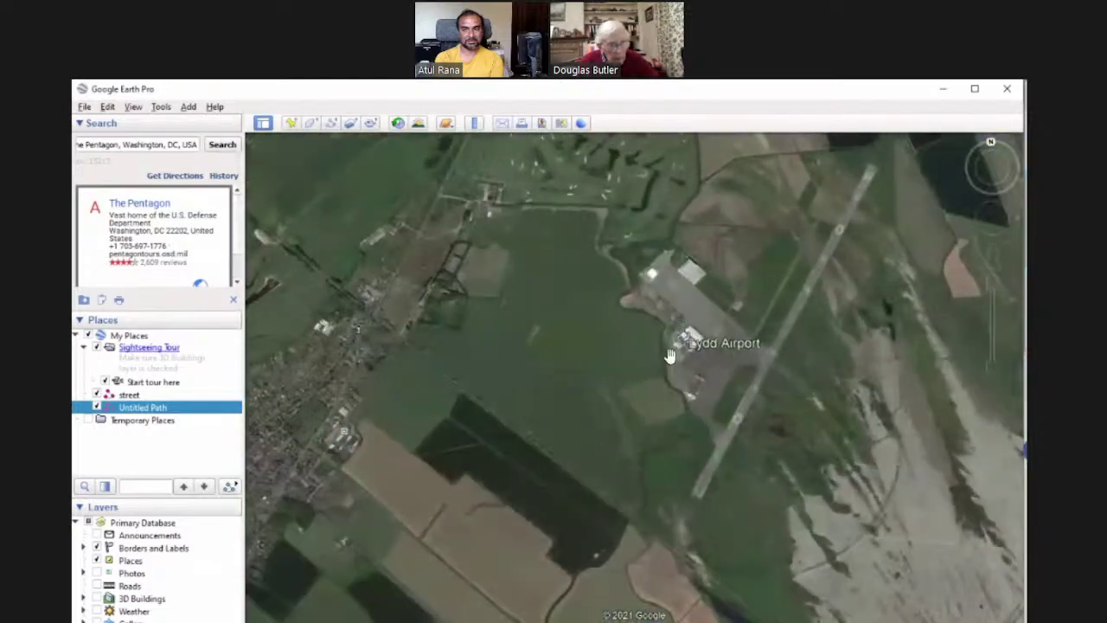
scroll(577, 387, up, 2)
drag(577, 387, 535, 394)
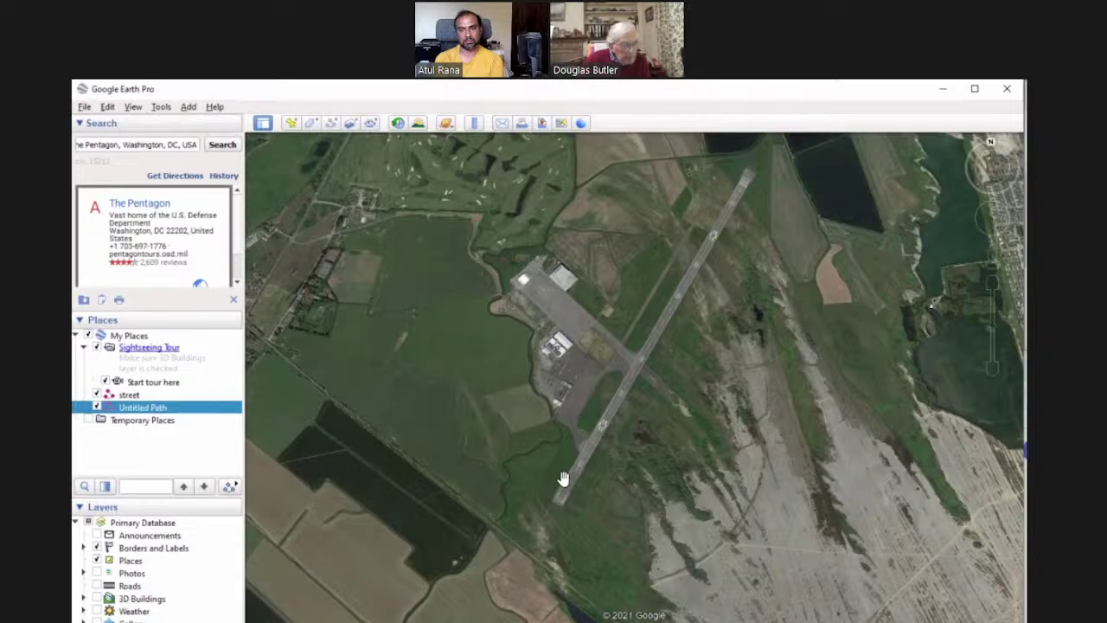
scroll(562, 495, up, 3)
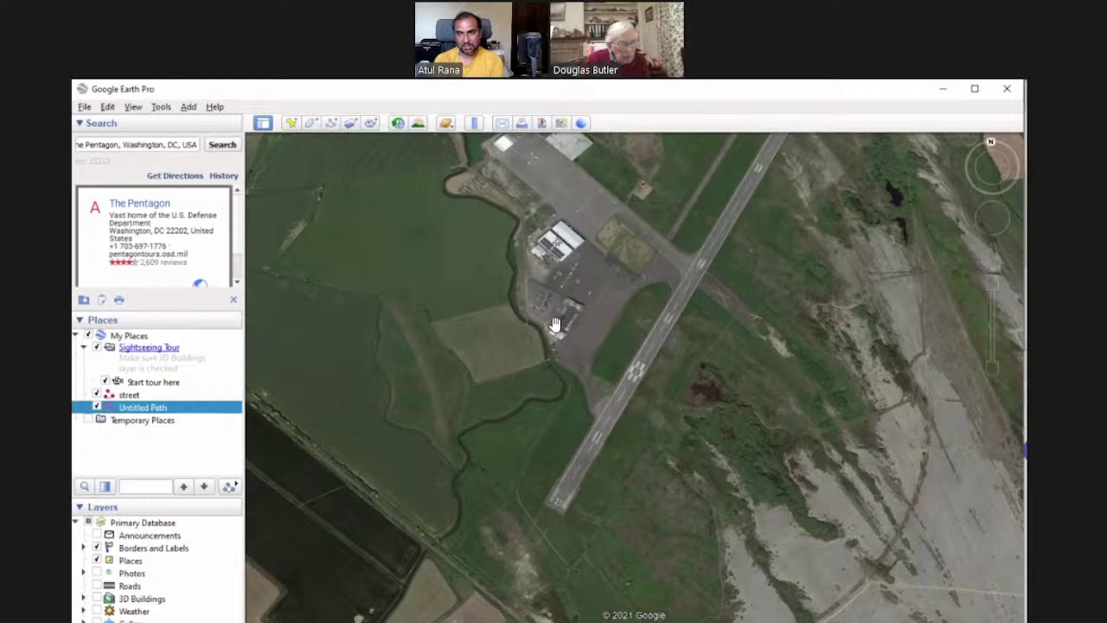
double_click(561, 493)
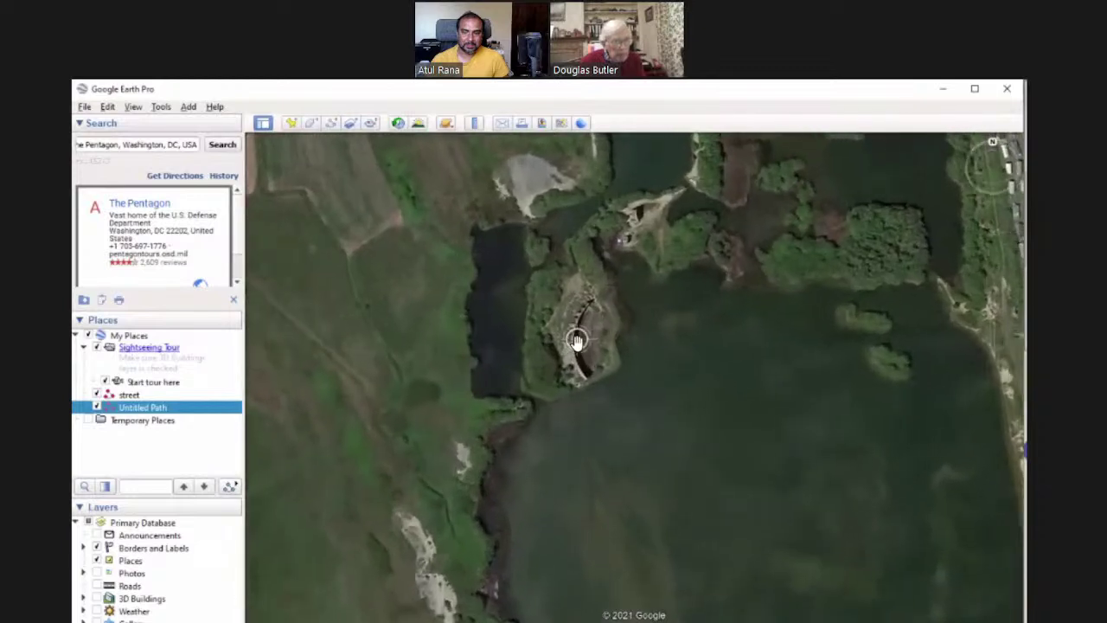
- Measure the straight-line distance between the north and south ends of the curved wall on the lake peninsula with the Ruler
scroll(578, 340, up, 5)
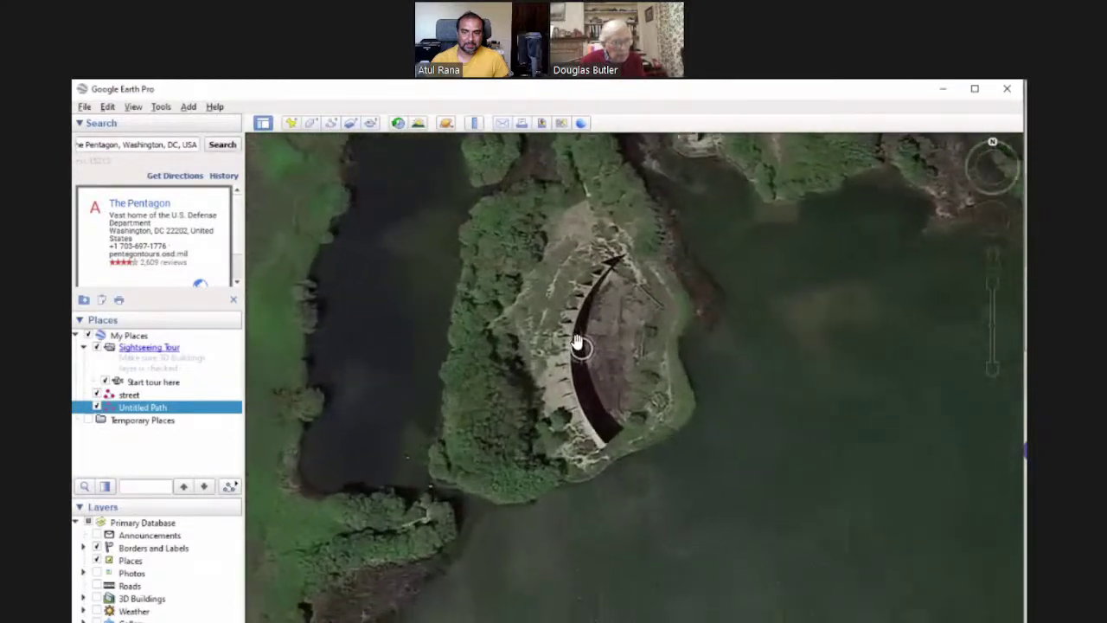
click(475, 123)
click(625, 248)
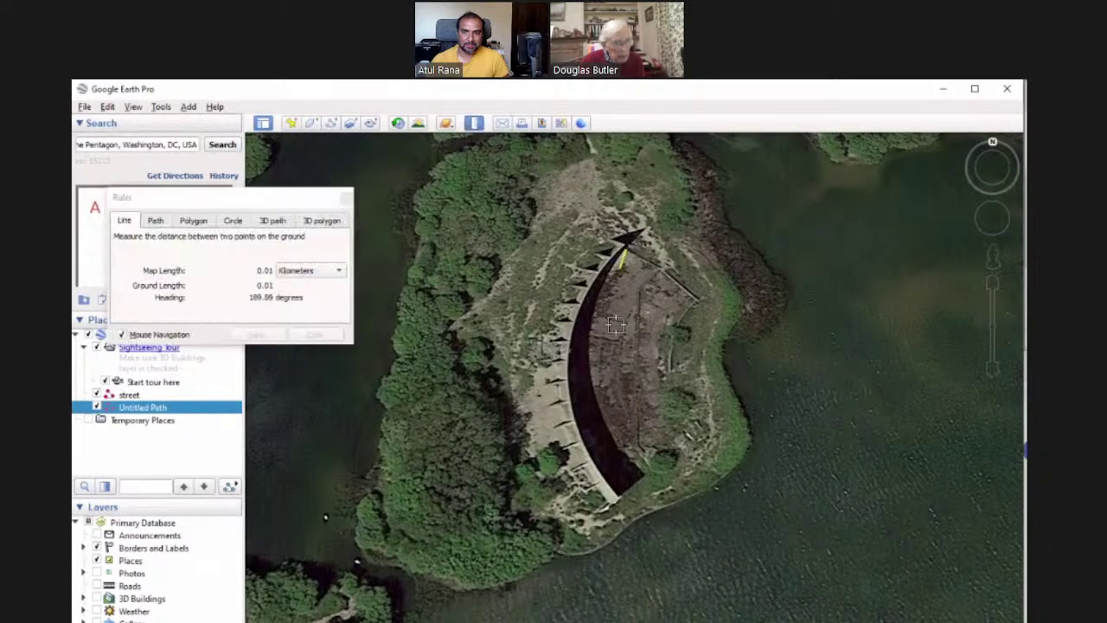
click(624, 505)
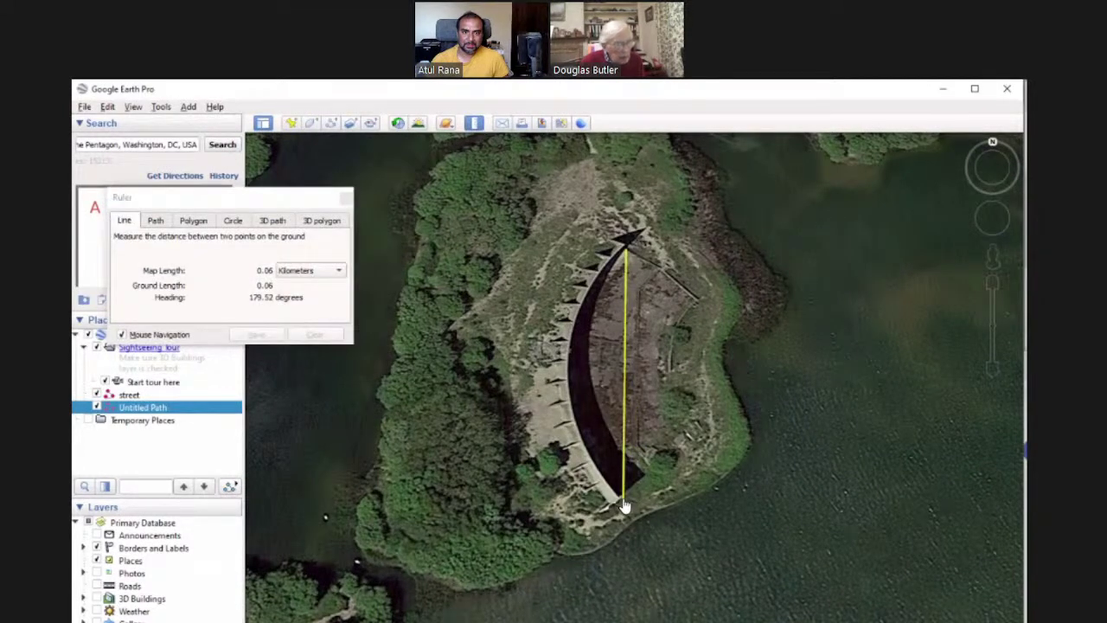
- Set the Ruler's length unit to Meters and move its window clear of the measured wall
click(337, 271)
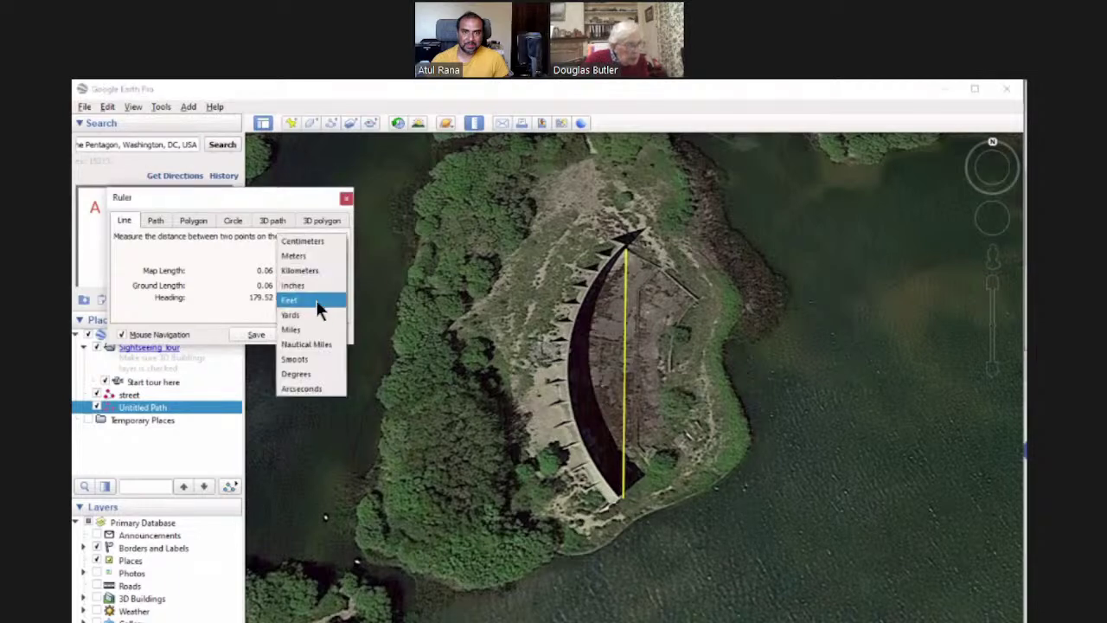
click(313, 258)
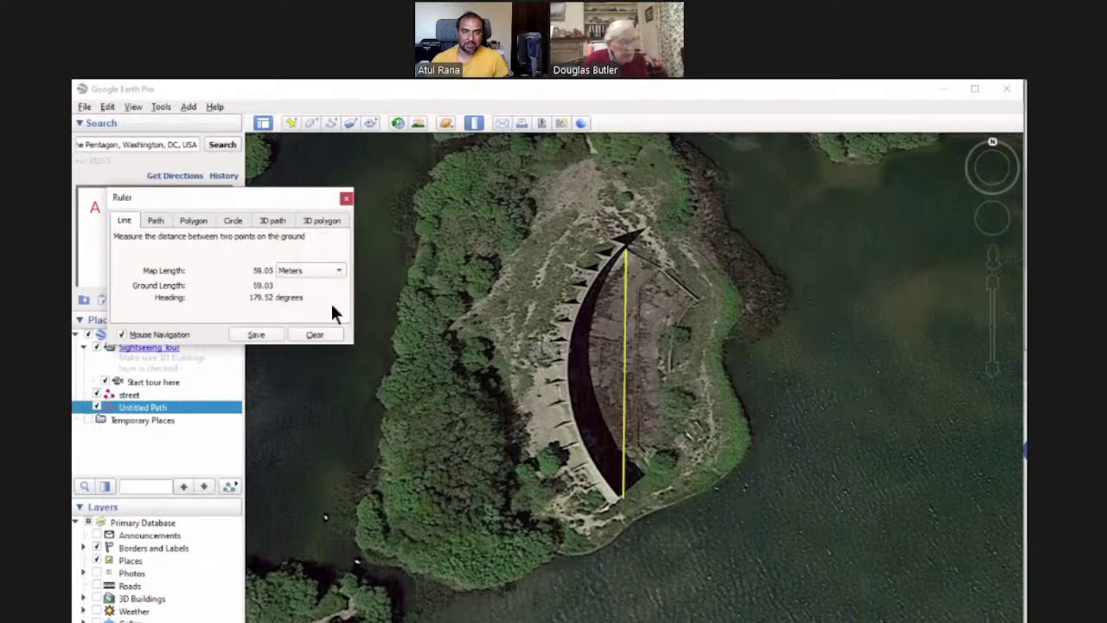
drag(630, 253, 628, 256)
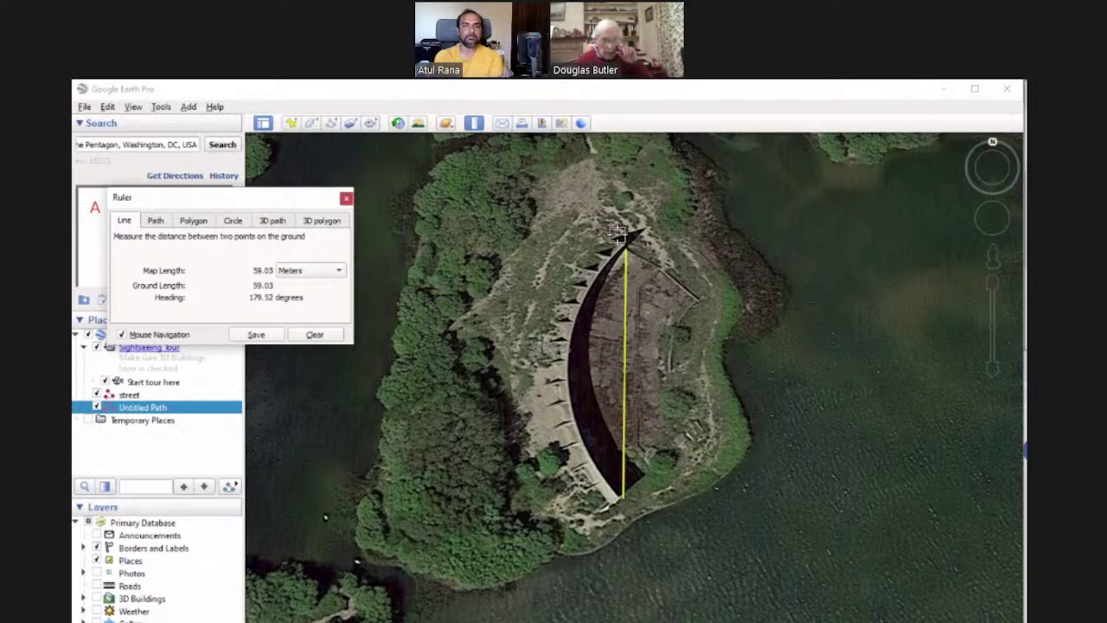
drag(316, 204, 263, 189)
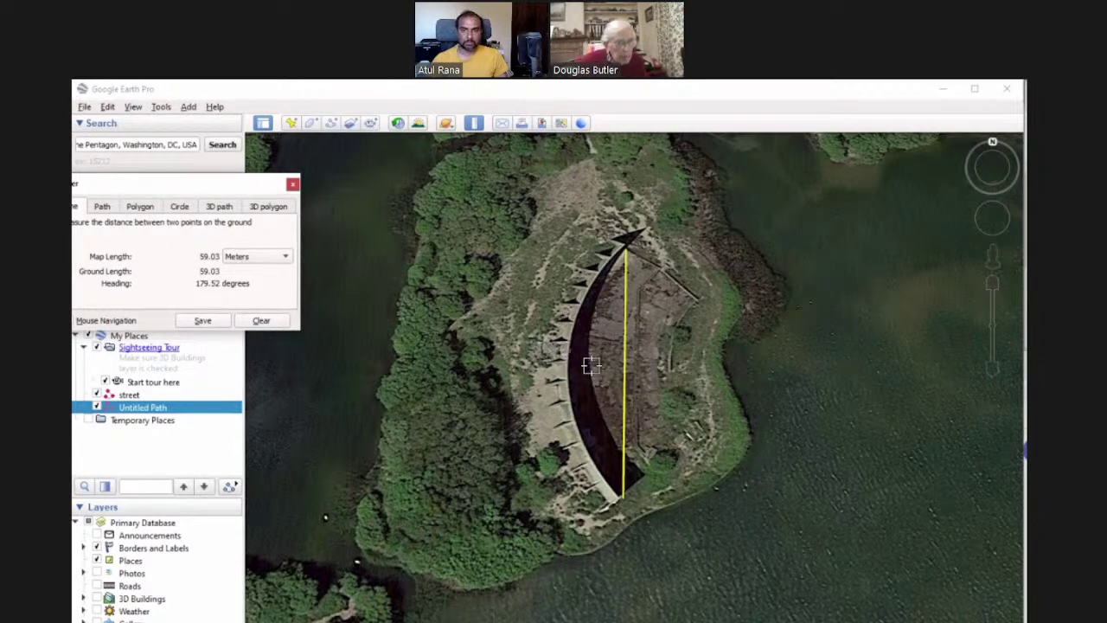
- Examine where the curved wall lies relative to Lydd Airport, Greatstone and the Dungeness coast
scroll(609, 350, down, 2)
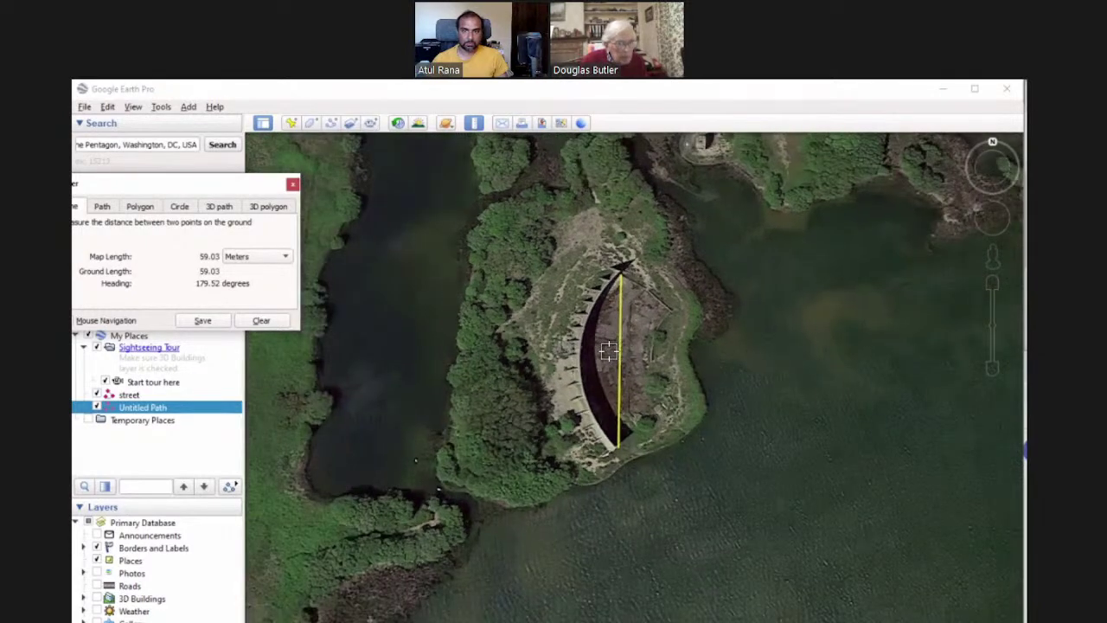
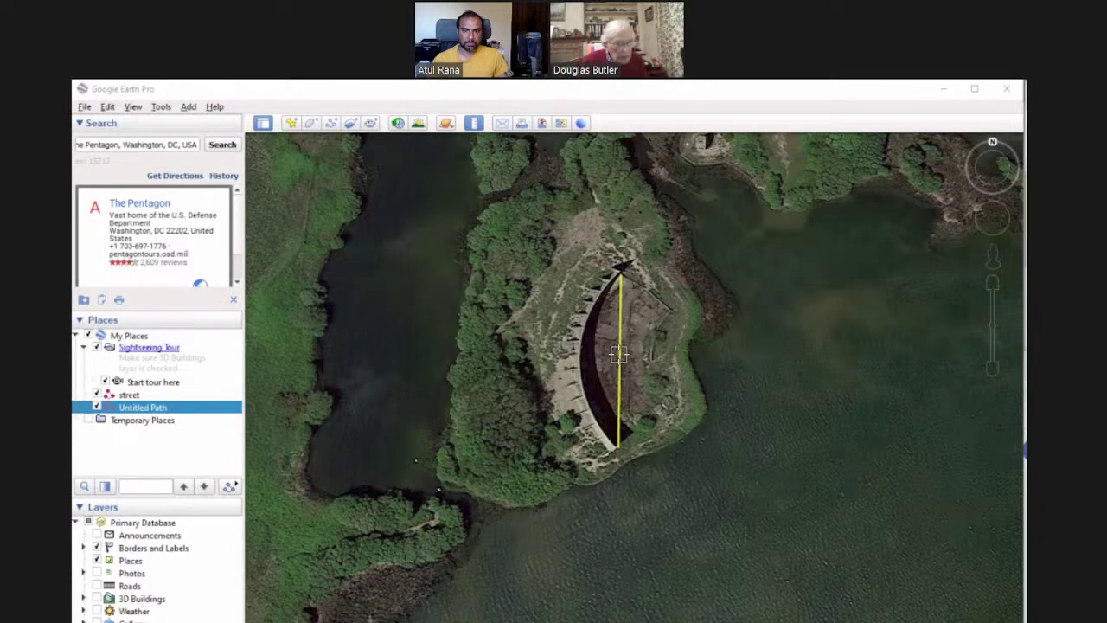
scroll(618, 348, down, 3)
scroll(617, 348, down, 3)
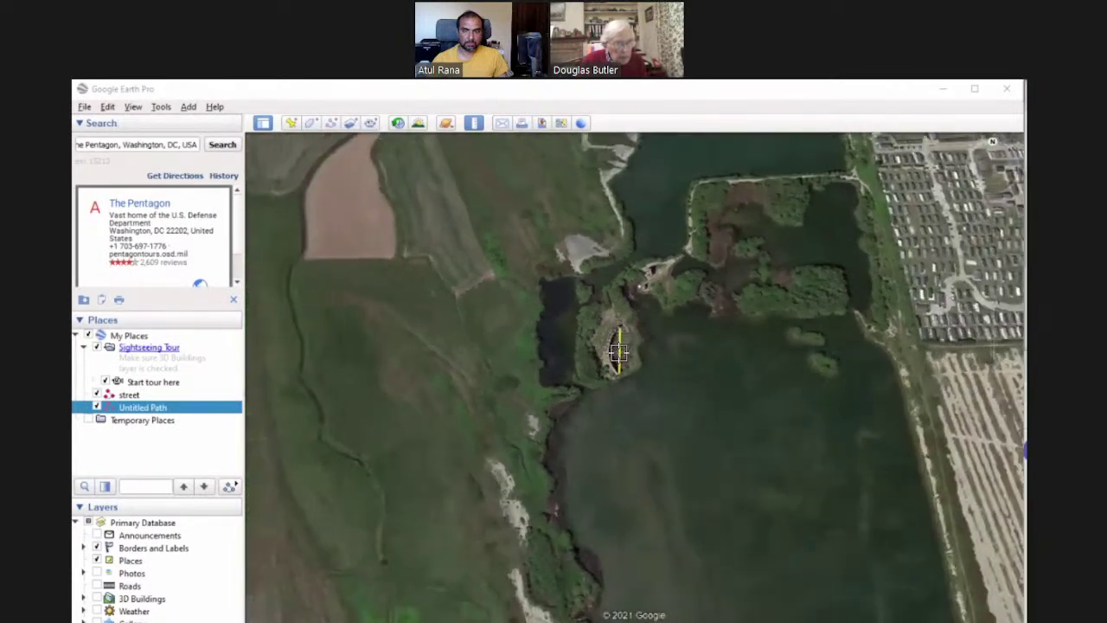
scroll(659, 354, down, 3)
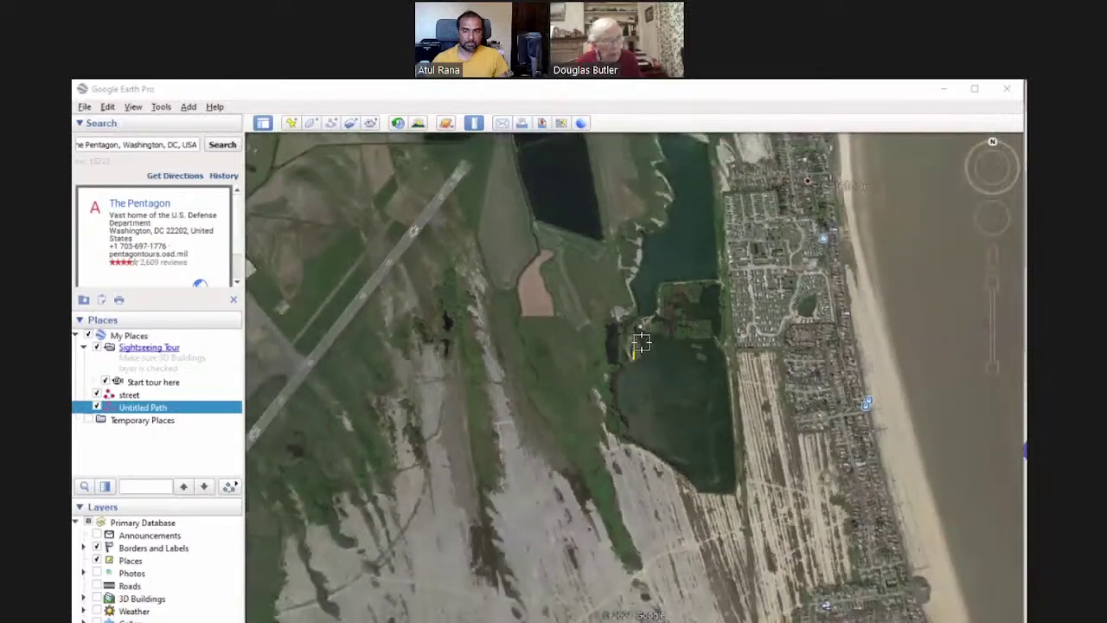
scroll(635, 335, down, 3)
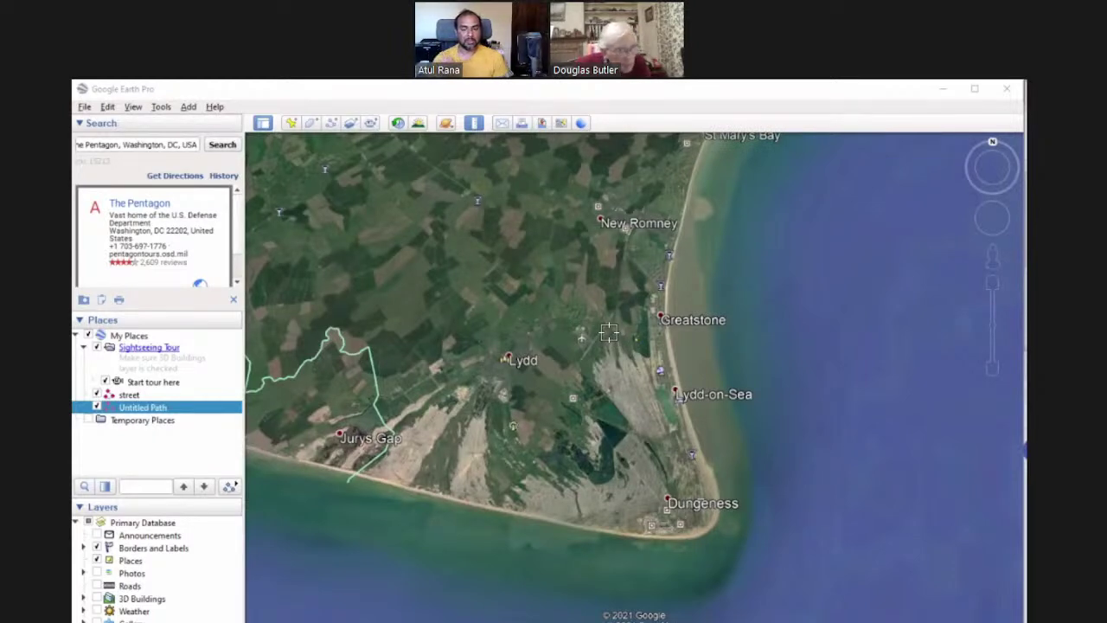
scroll(609, 331, up, 2)
scroll(601, 322, up, 4)
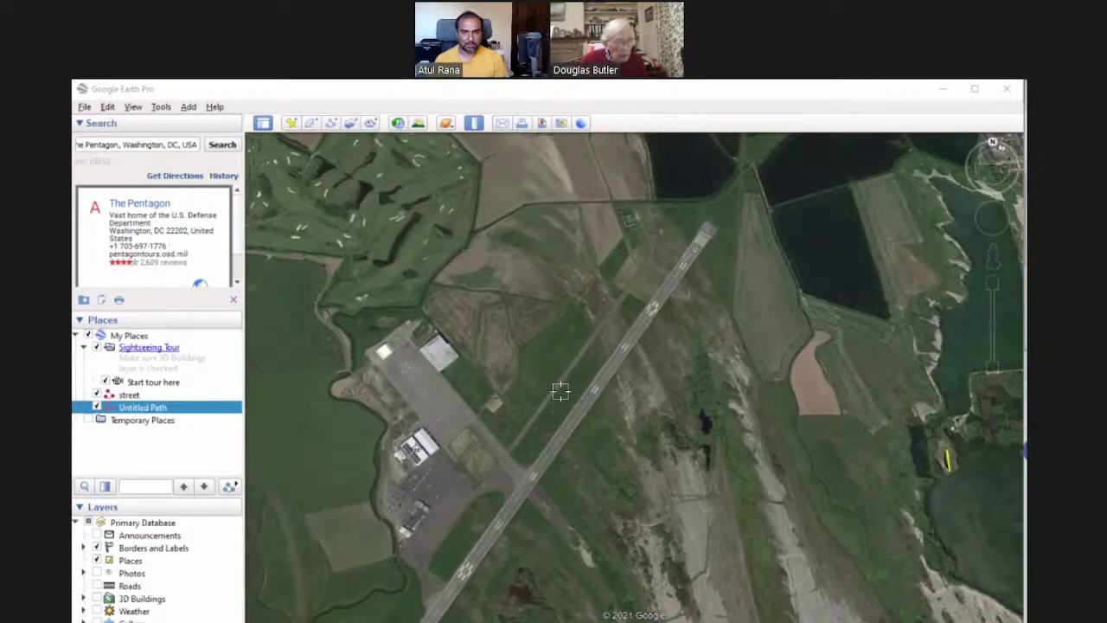
drag(620, 421, 358, 389)
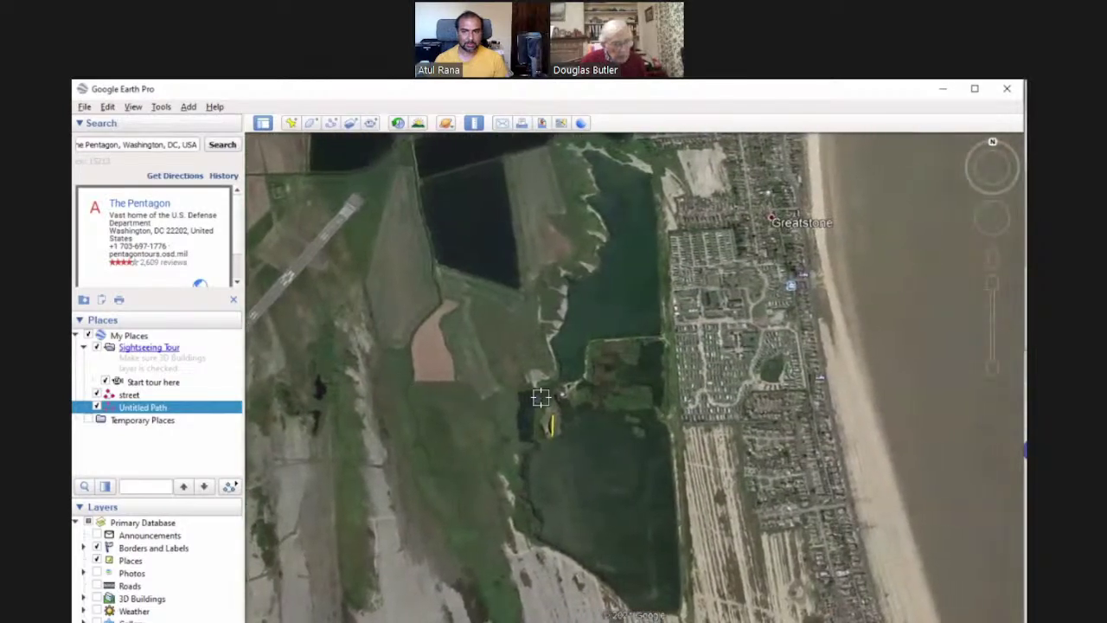
- Return to the curved wall, view it at a tilt, and frame it closely from directly above
scroll(540, 397, up, 3)
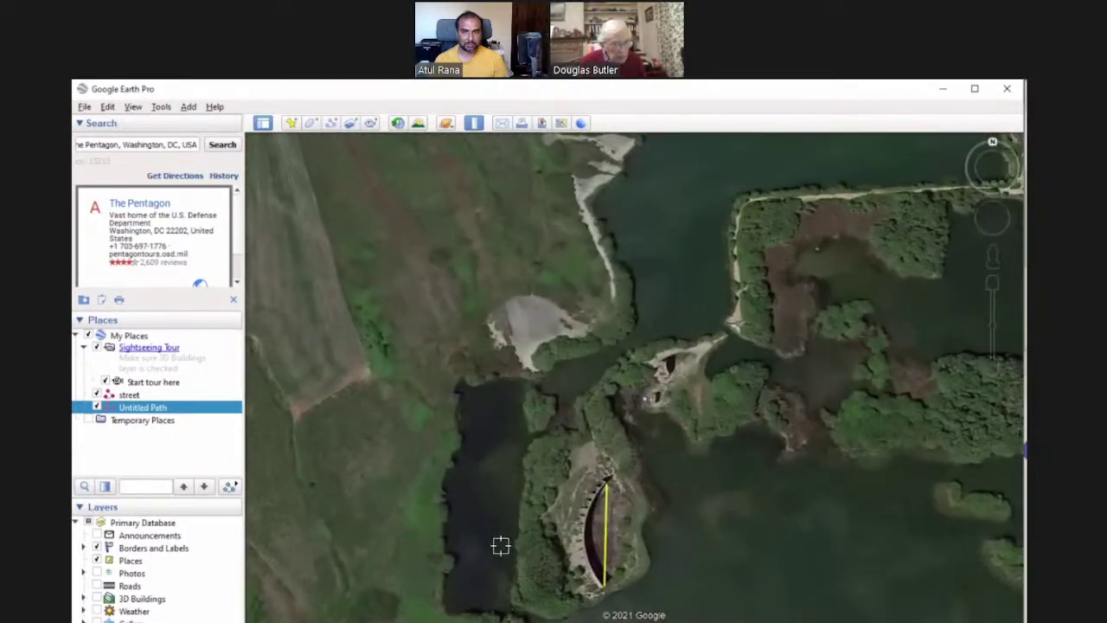
scroll(507, 366, up, 3)
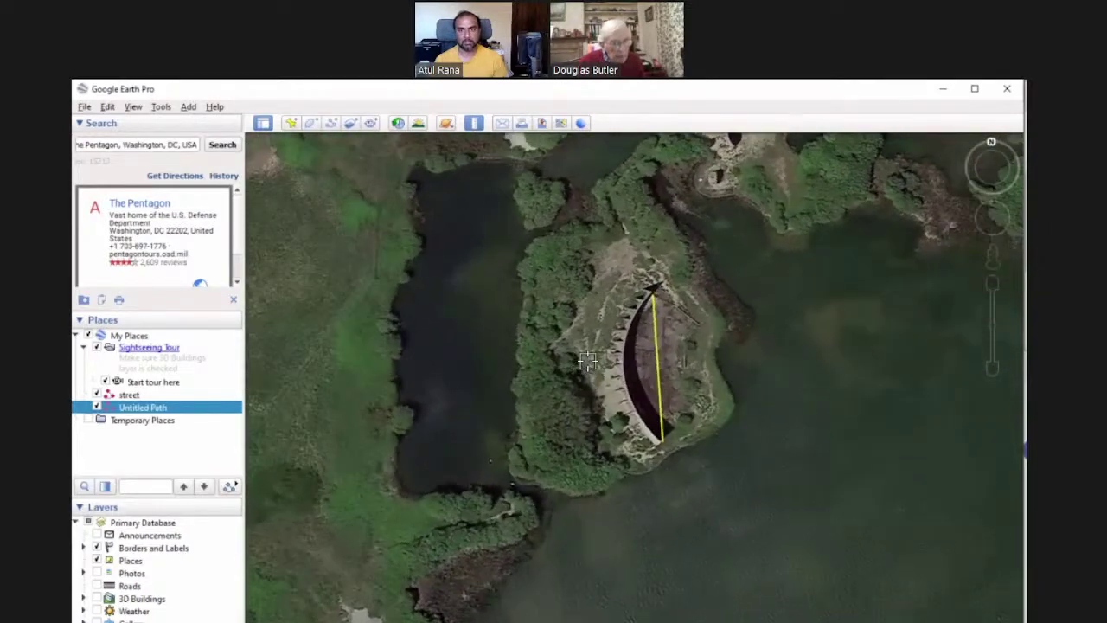
scroll(588, 362, up, 5)
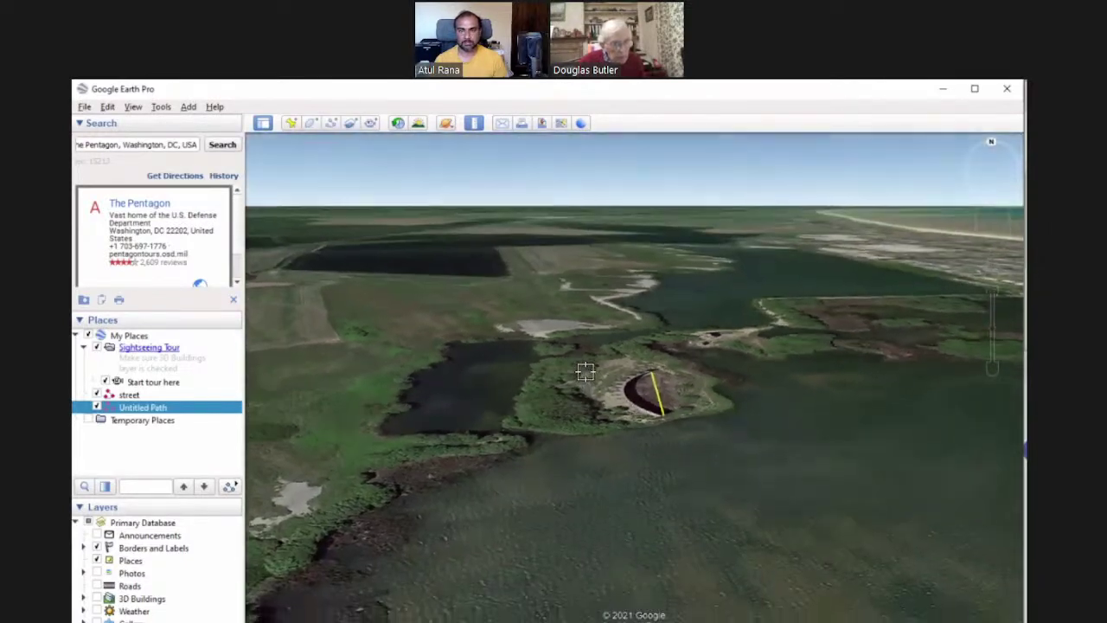
scroll(586, 372, down, 5)
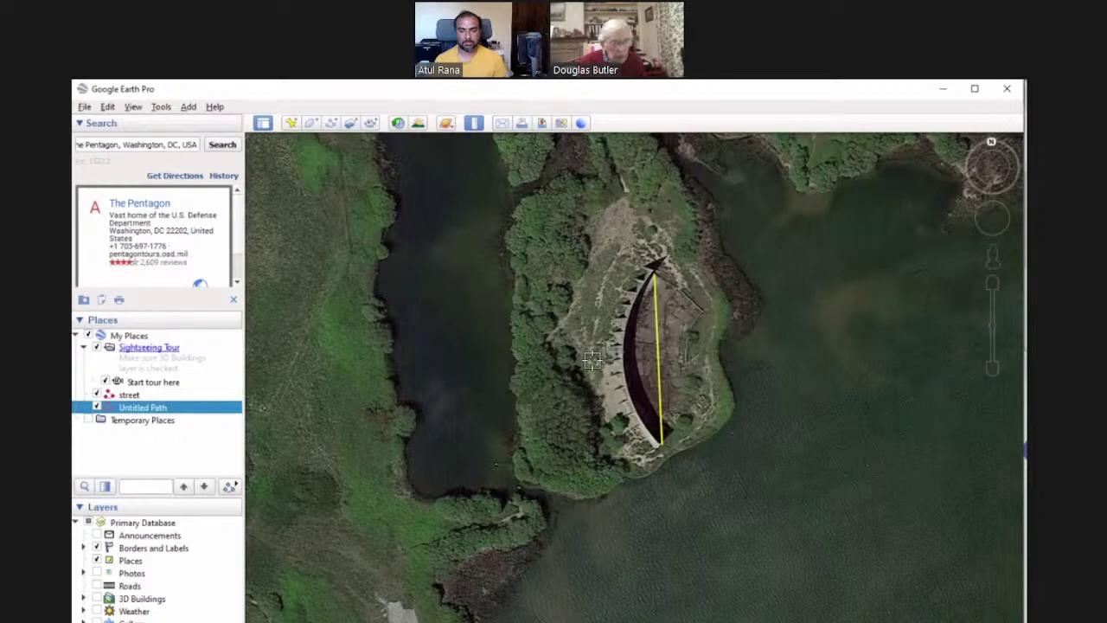
scroll(605, 367, down, 2)
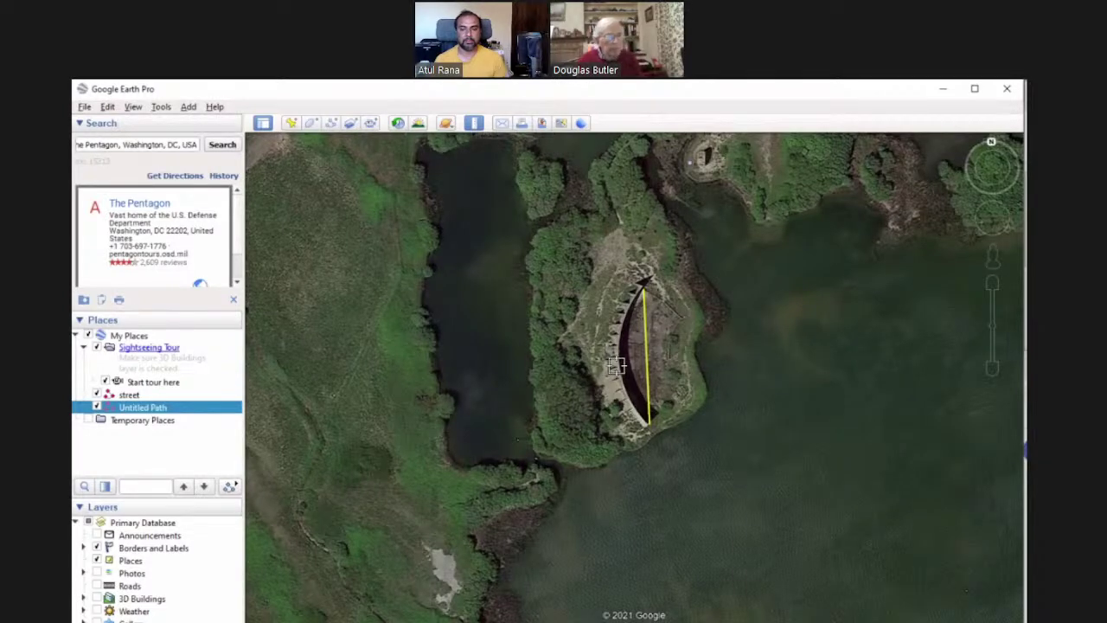
scroll(618, 348, up, 1)
scroll(617, 348, up, 2)
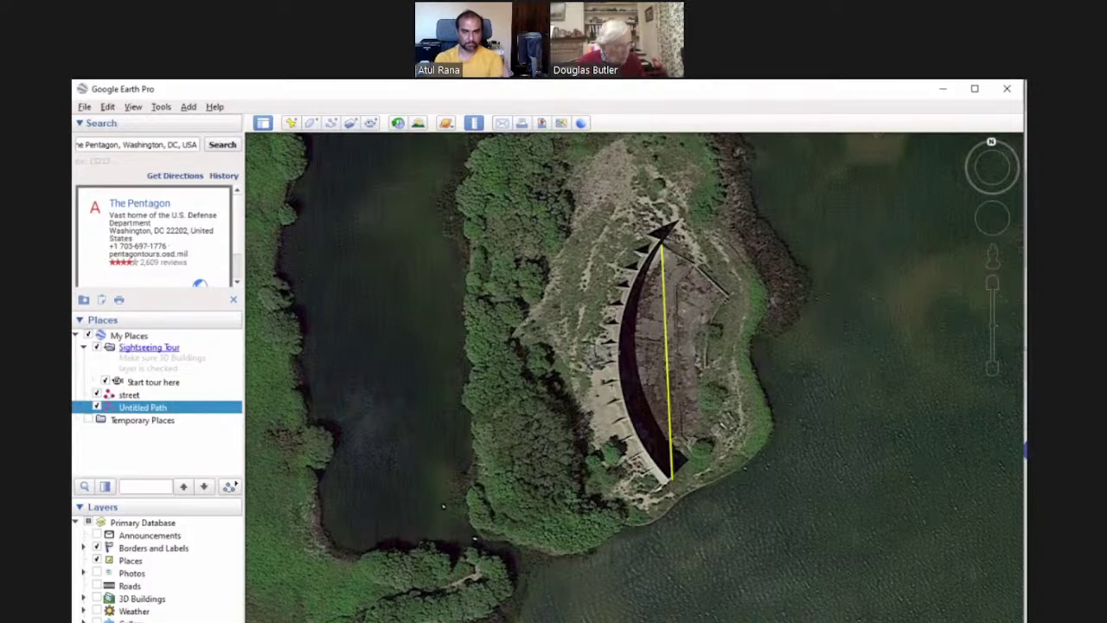
- Capture a 220 × 380 screenshot of the curved wall with its measuring line and switch to Autograph 5
key(super+s)
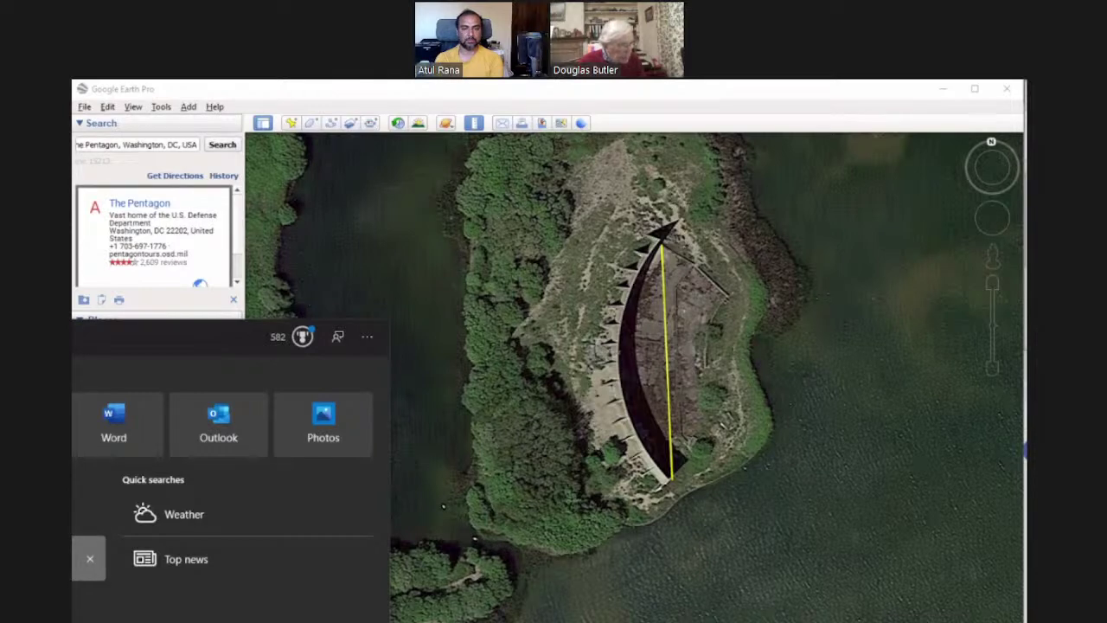
click(89, 514)
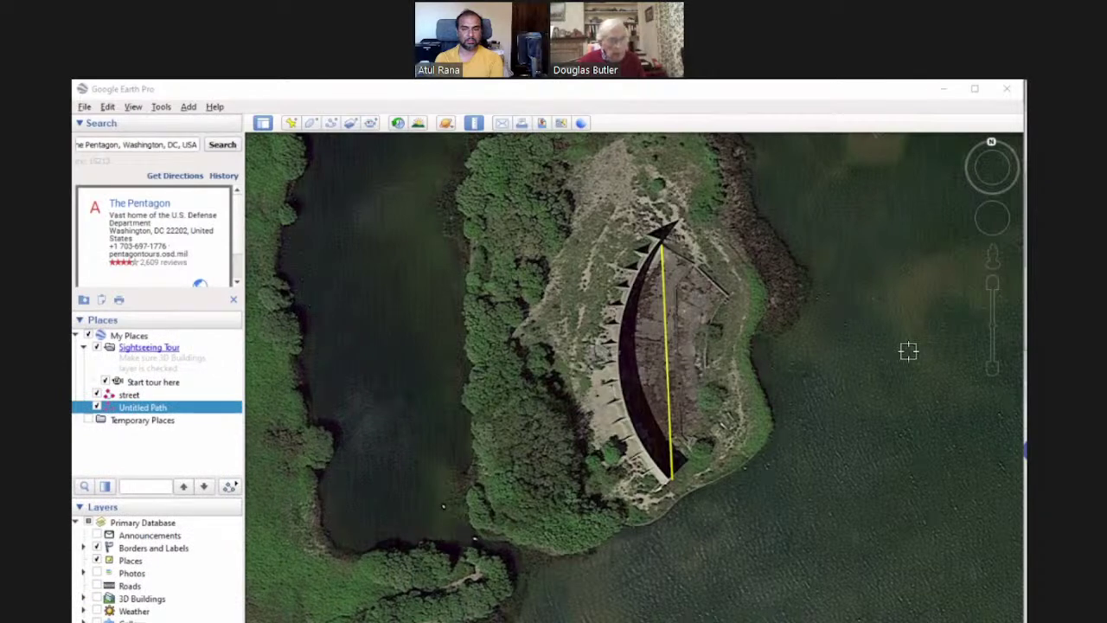
mouse_move(1000, 266)
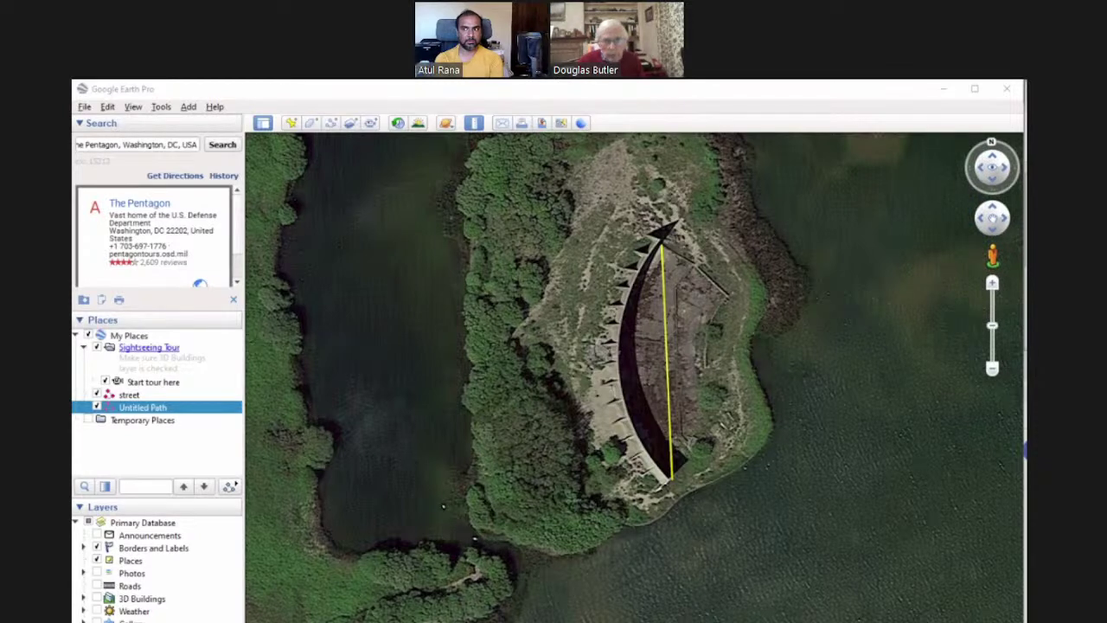
key(Print)
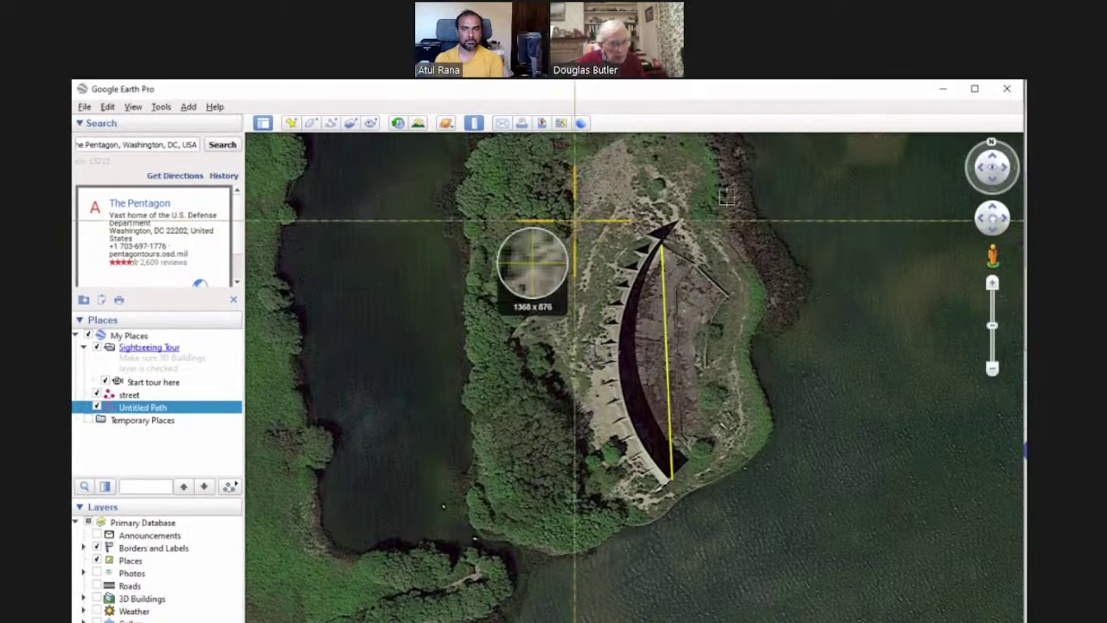
drag(575, 218, 726, 481)
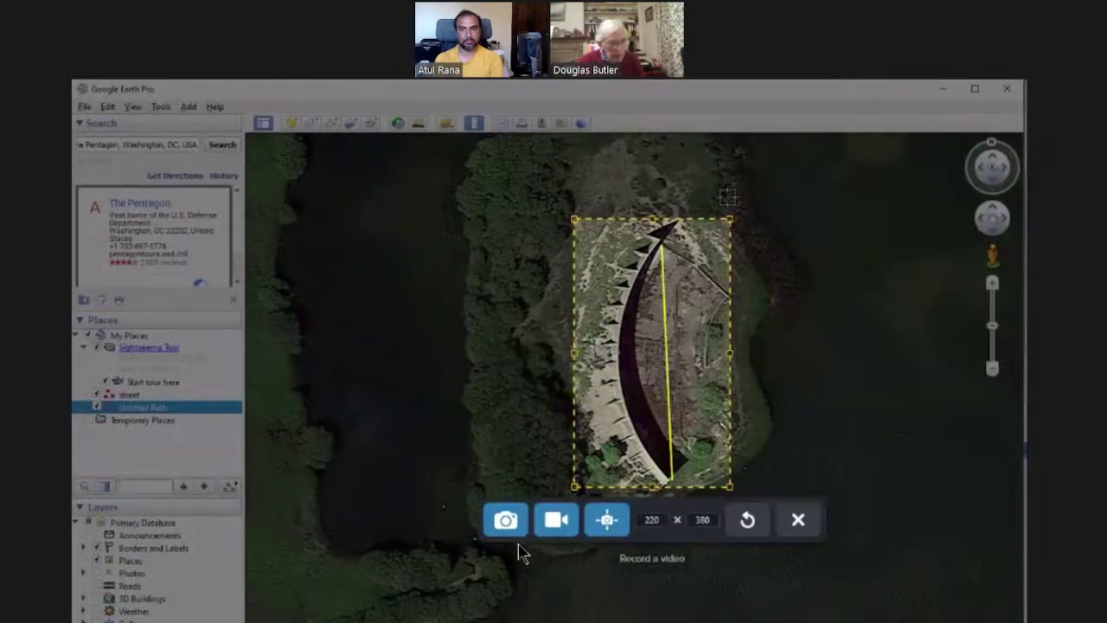
click(508, 519)
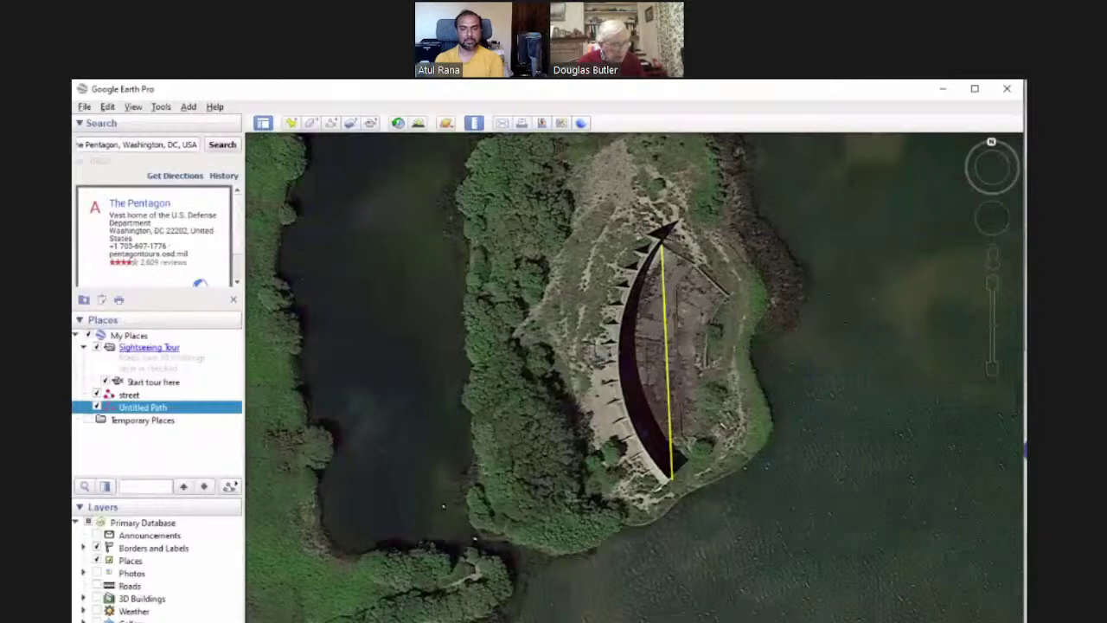
key(alt+Tab)
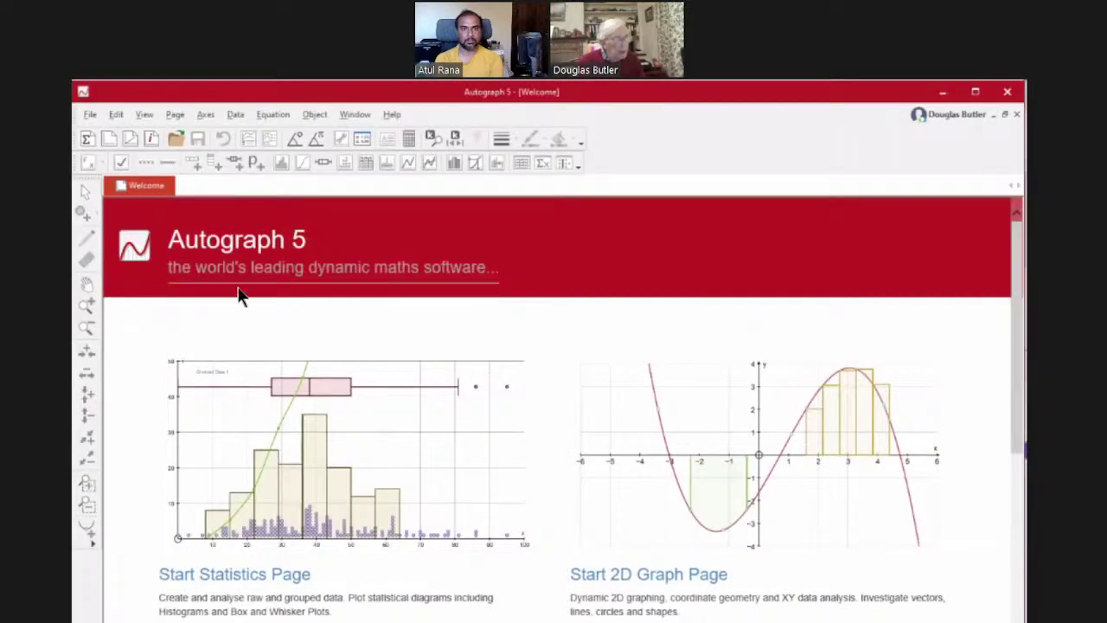
- Create a new 2D graph page and paste the captured wall image onto its axes
click(103, 139)
right_click(441, 303)
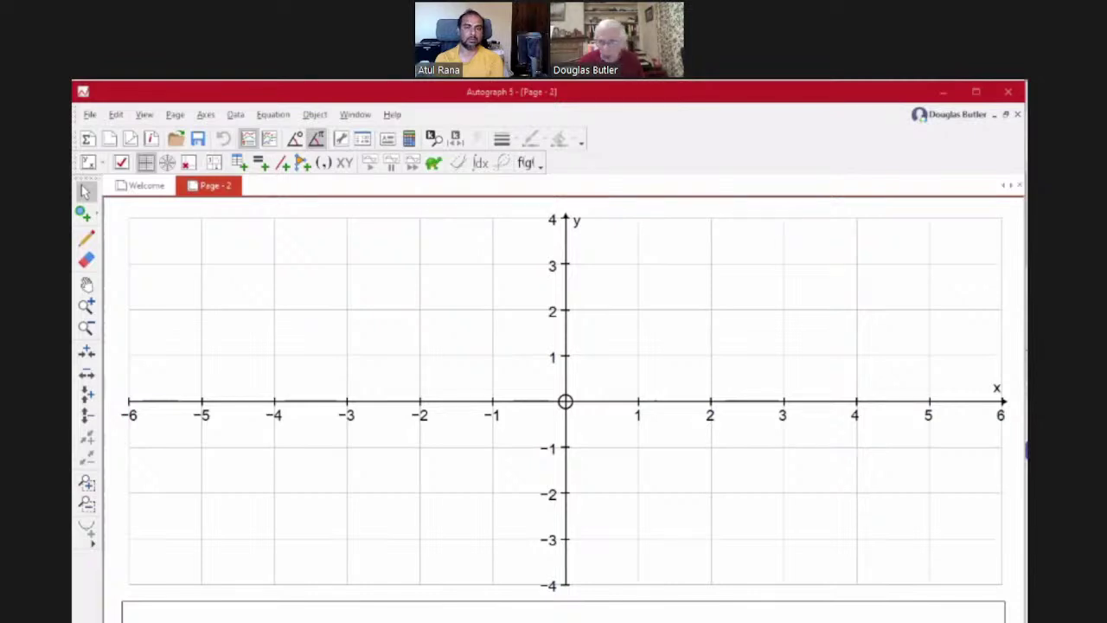
right_click(411, 286)
click(450, 425)
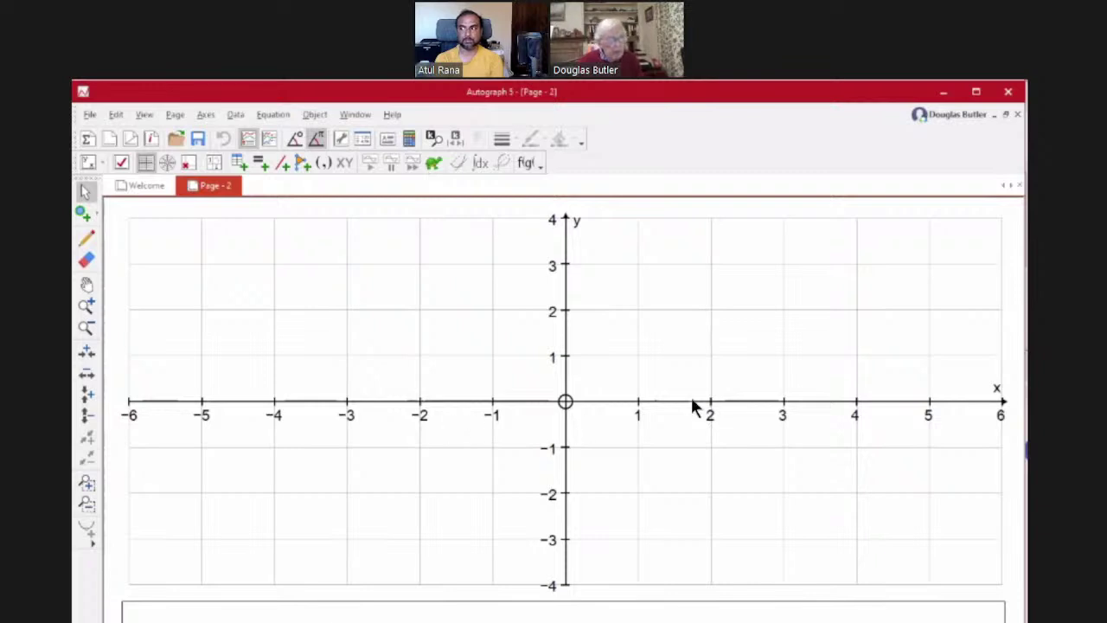
- Set the wall image's transparency to 25% and turn off its scaling with the axes
double_click(519, 298)
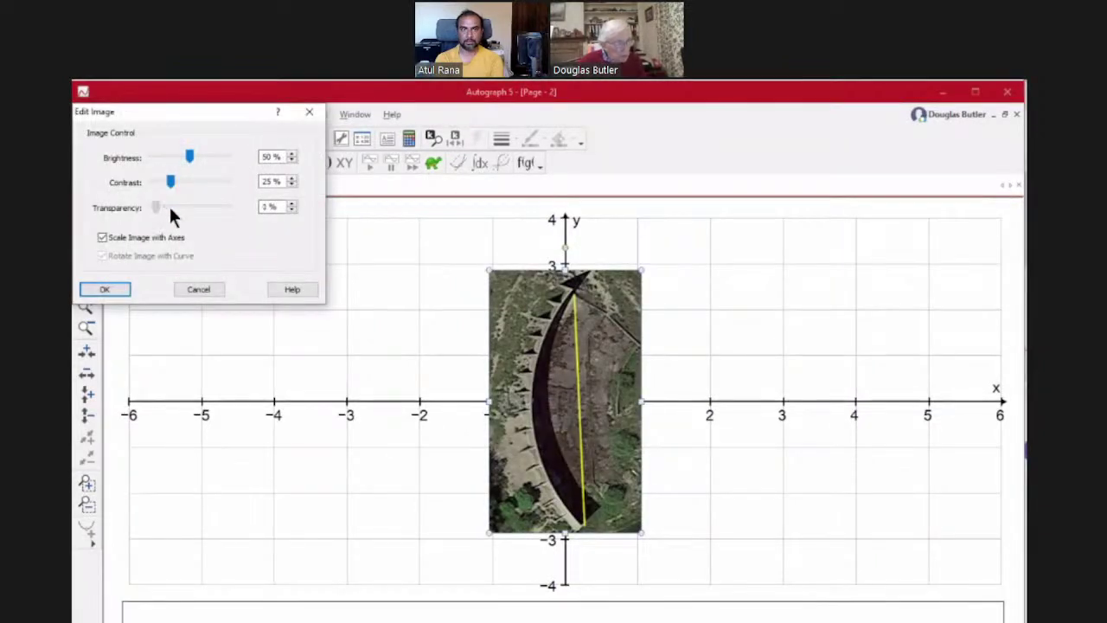
drag(169, 209, 171, 209)
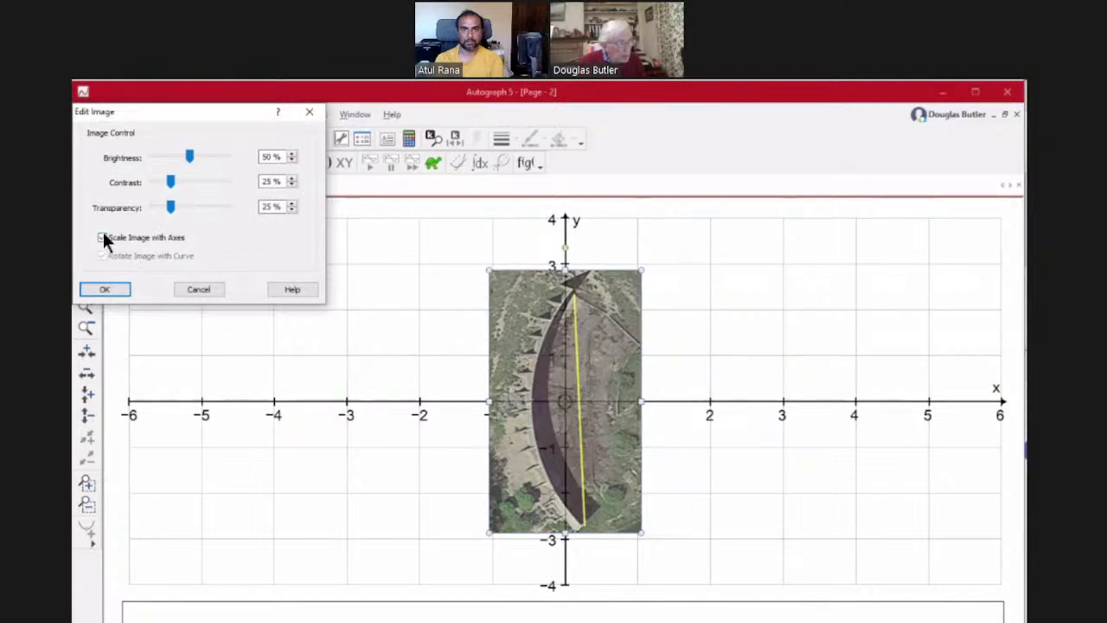
click(104, 289)
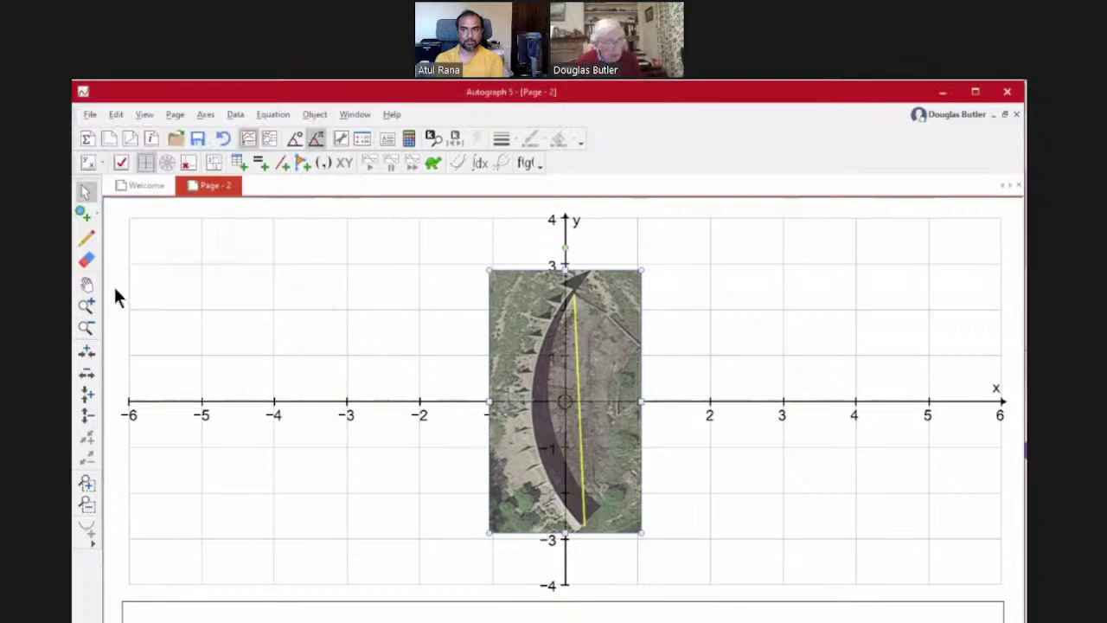
- Give the axes equal scaling and move the image so the wall's outer curve touches the origin
click(211, 161)
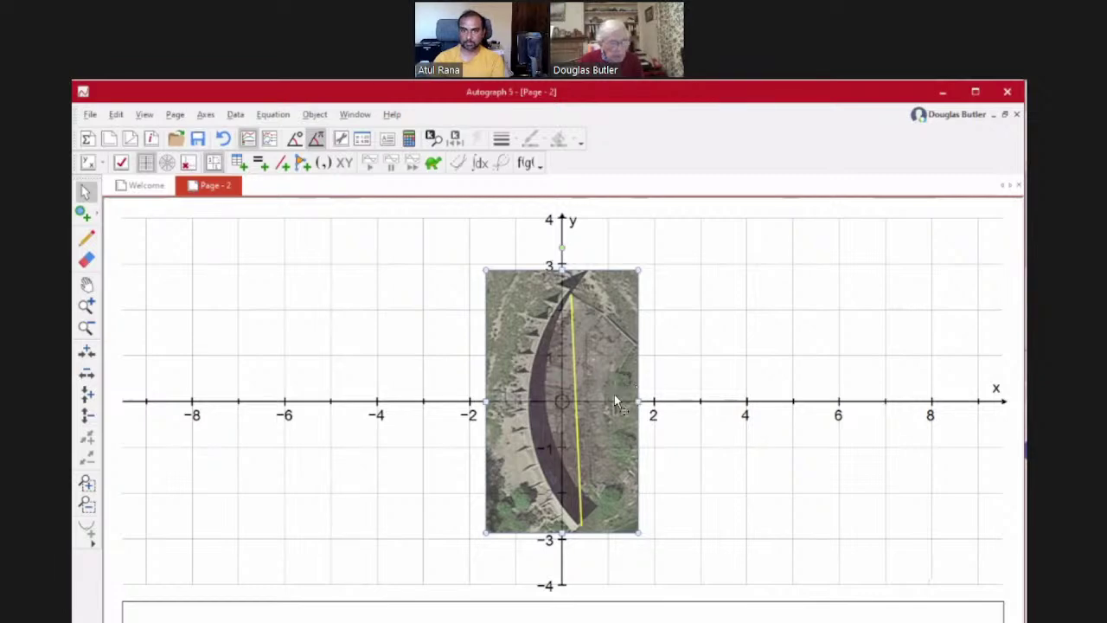
drag(540, 404, 573, 402)
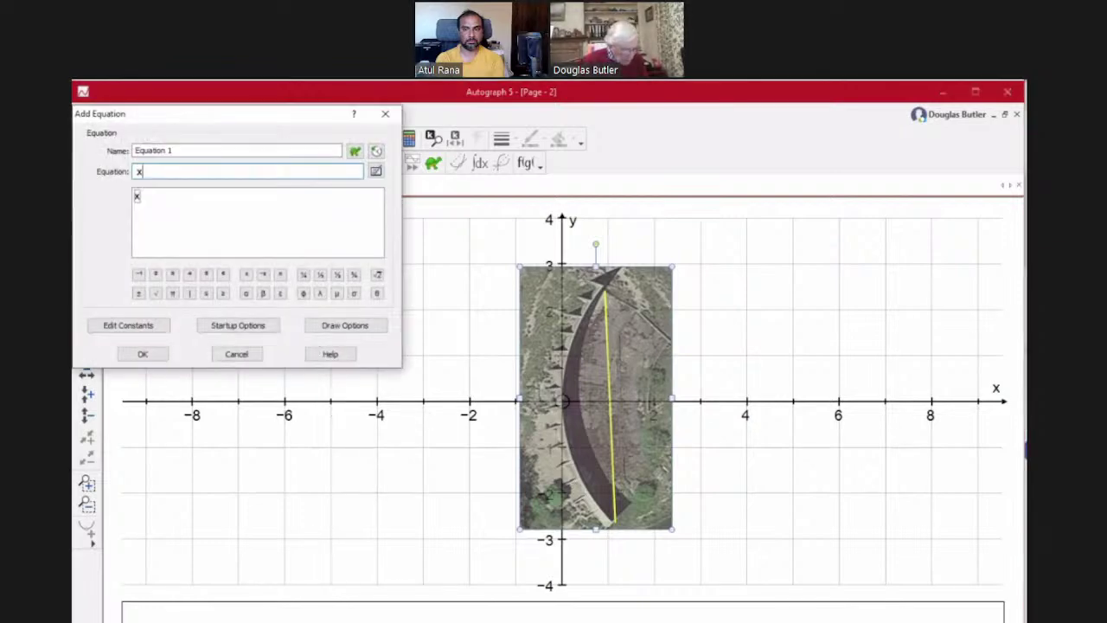
- Add the equation x = ky² with slow plotting and pause the plot partway along its lower branch
text(=)
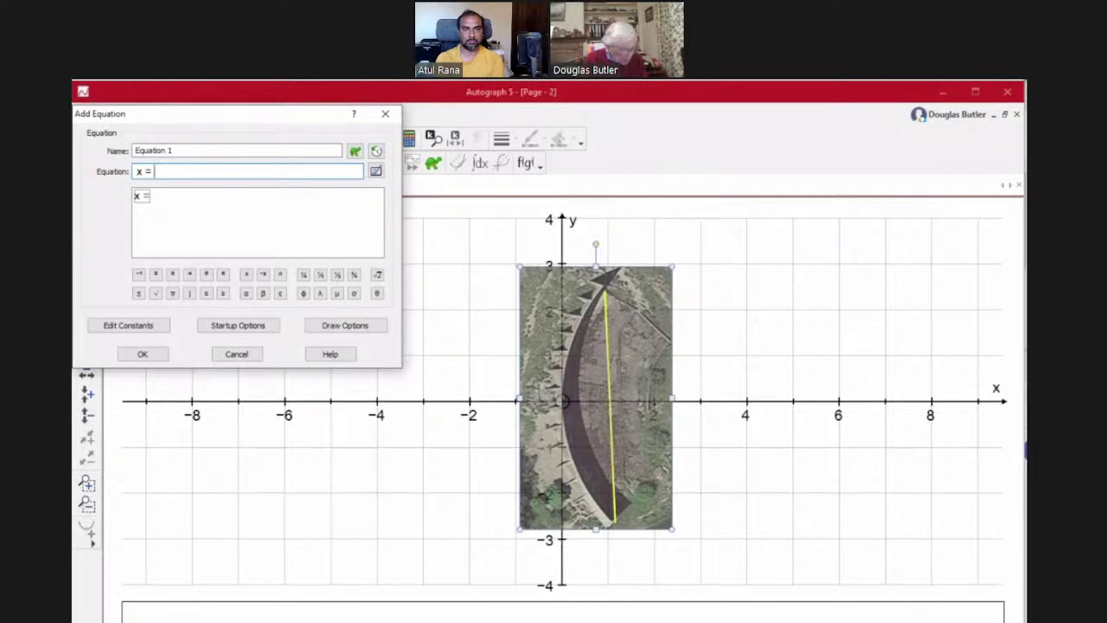
text(k)
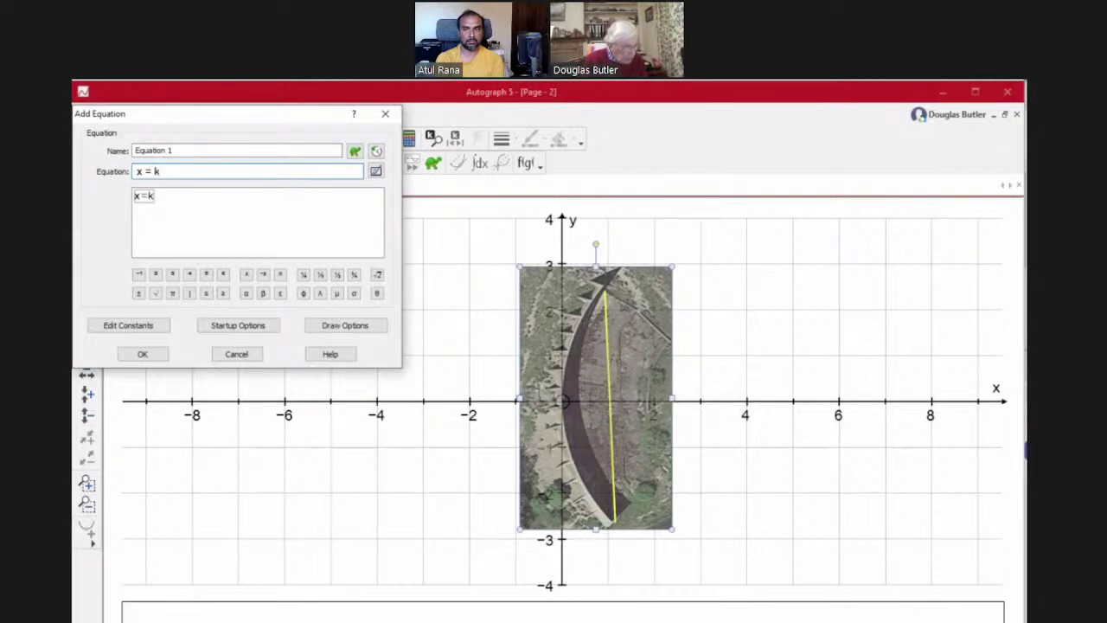
text(y^2)
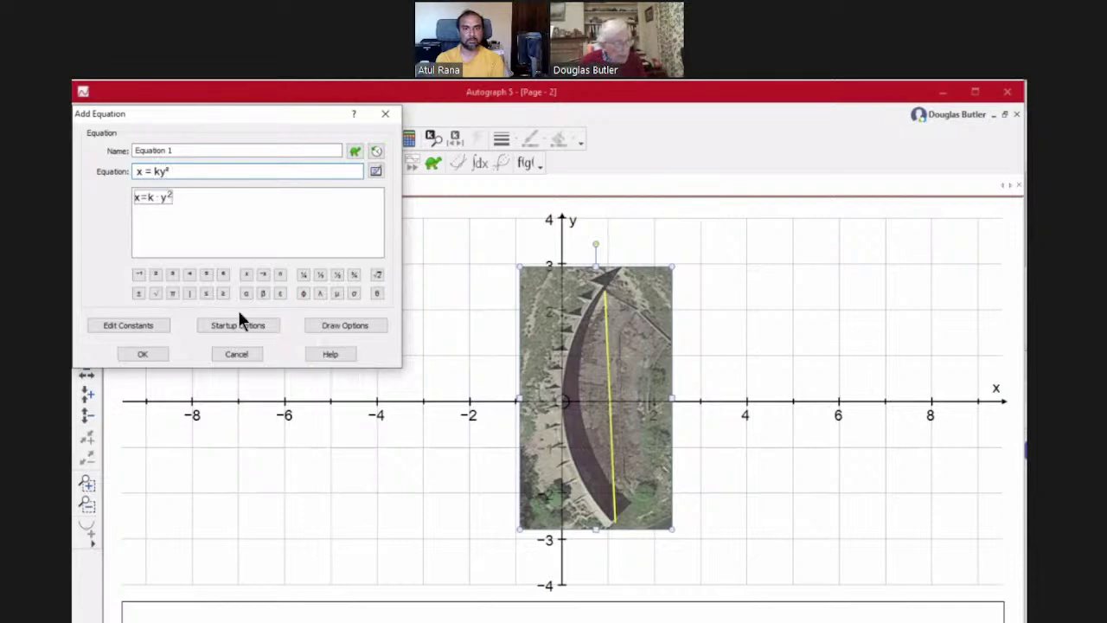
click(356, 153)
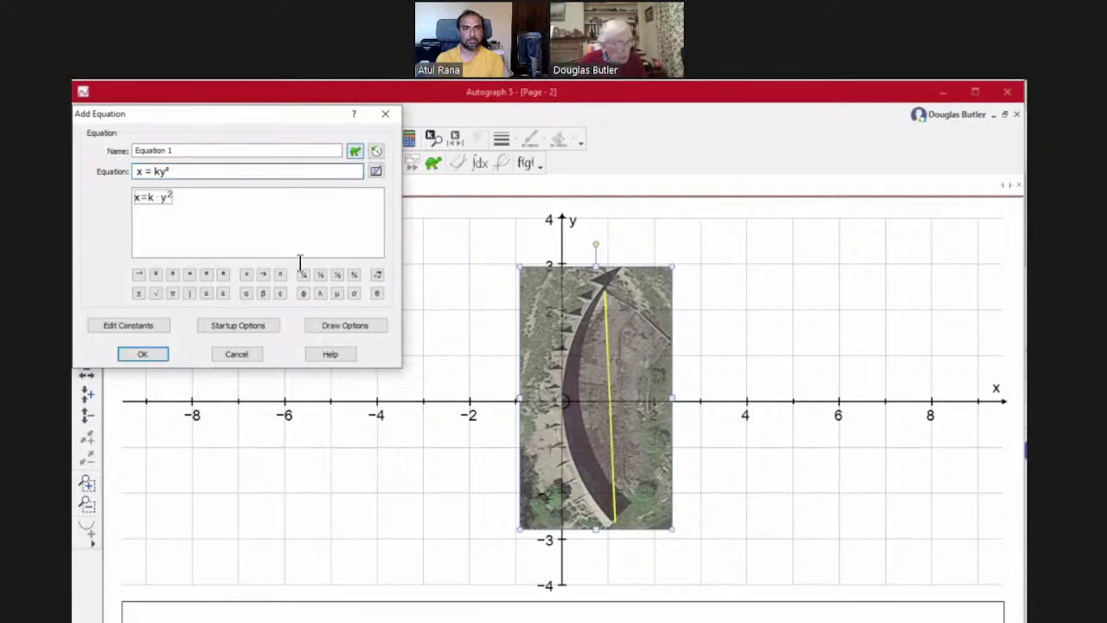
click(144, 353)
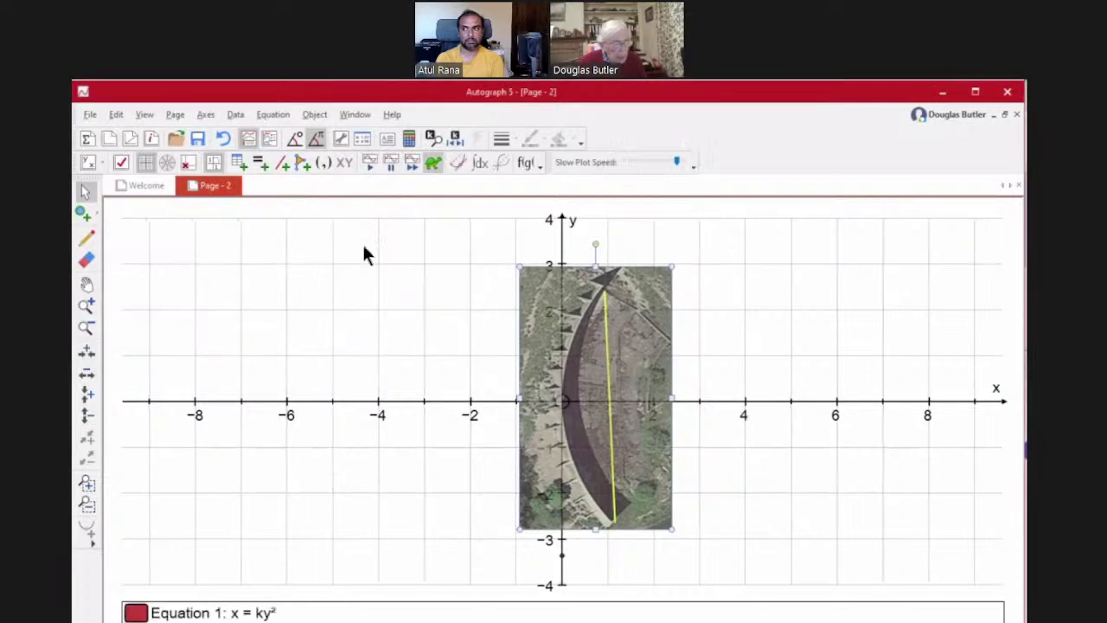
click(390, 160)
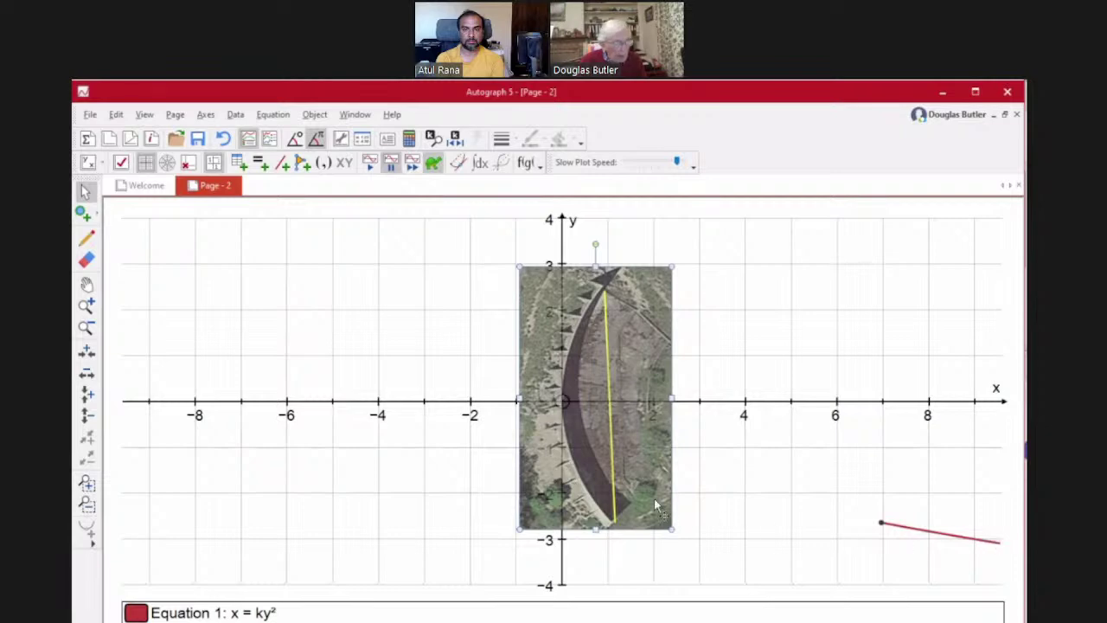
- Circle the points (0, 0), (1, ±1) and (4, ±2) freehand, and resume the paused plot
click(87, 238)
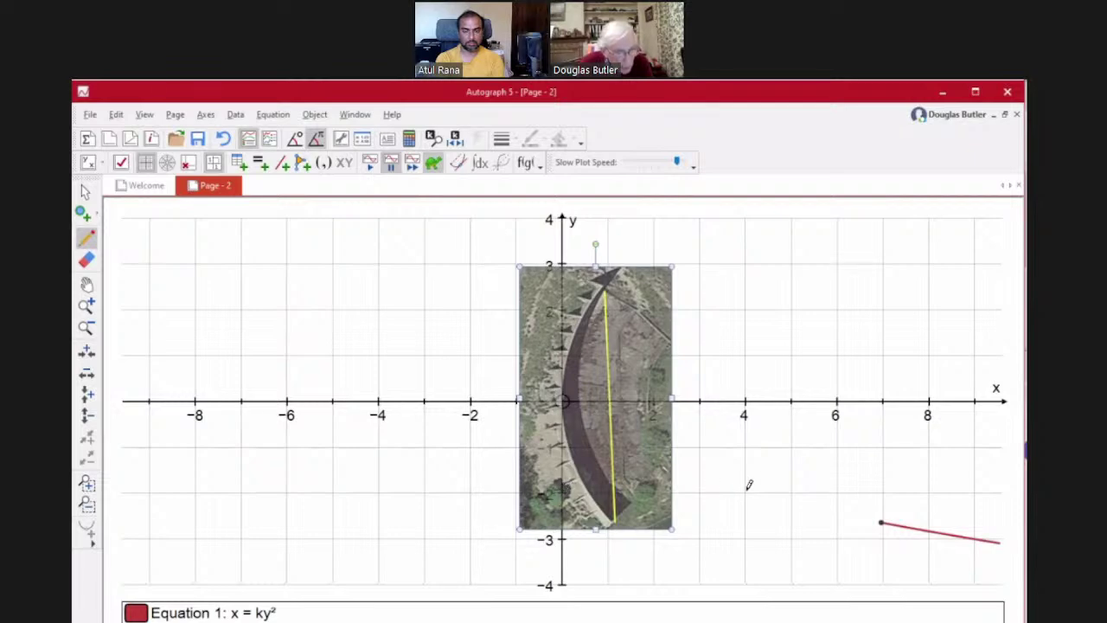
mouse_move(742, 485)
mouse_down()
mouse_move(750, 490)
mouse_move(736, 496)
mouse_move(742, 488)
mouse_up()
mouse_move(605, 440)
mouse_down()
mouse_move(618, 448)
mouse_move(607, 438)
mouse_up()
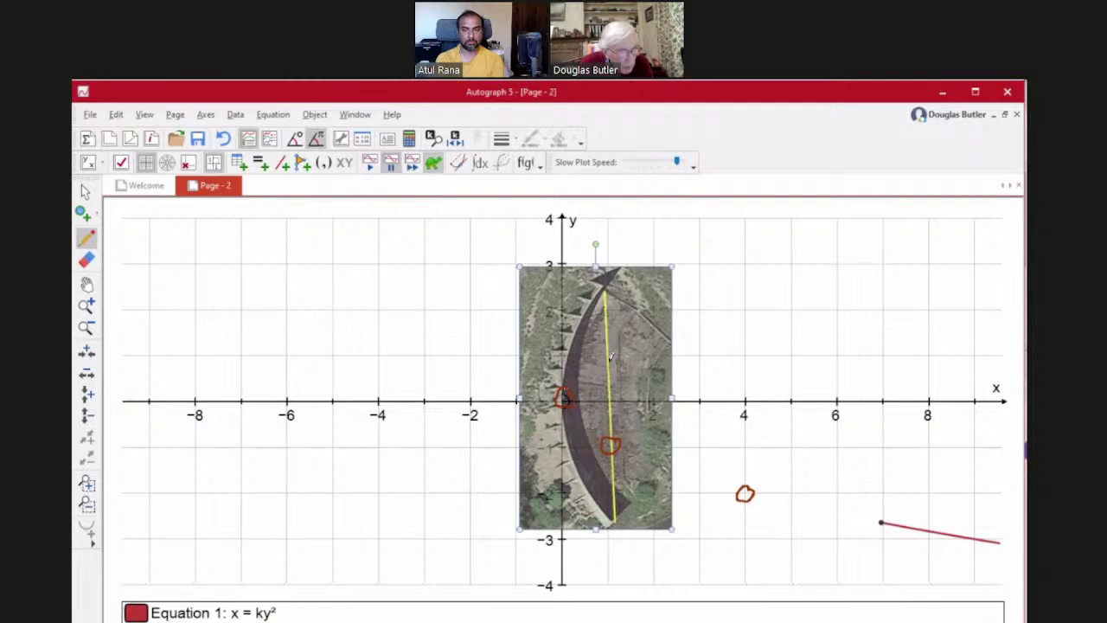
drag(620, 345, 620, 346)
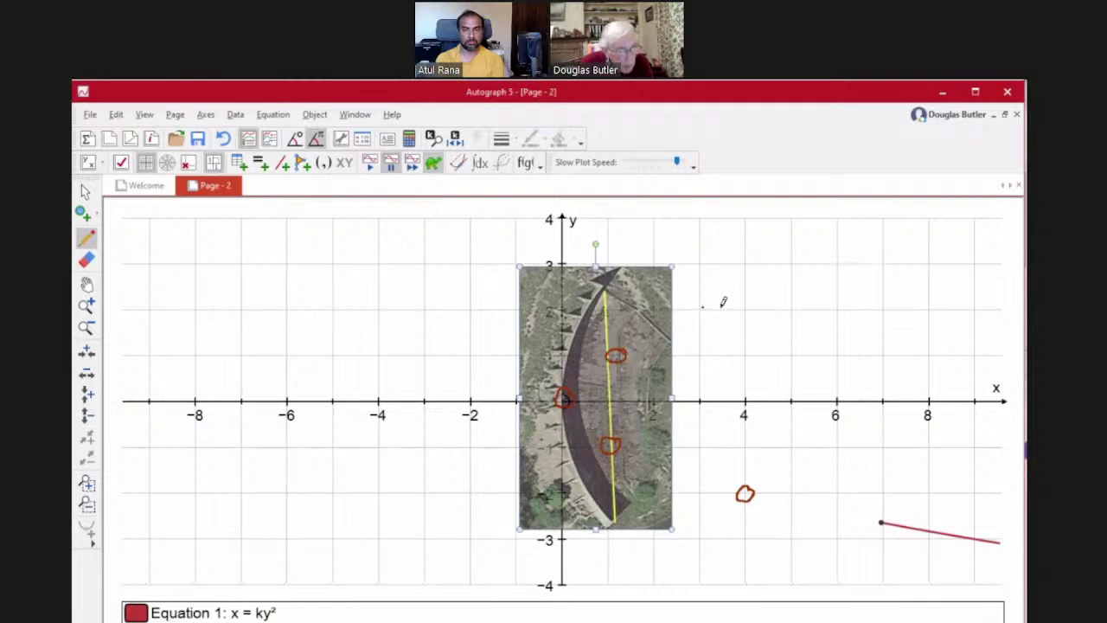
drag(750, 302, 745, 298)
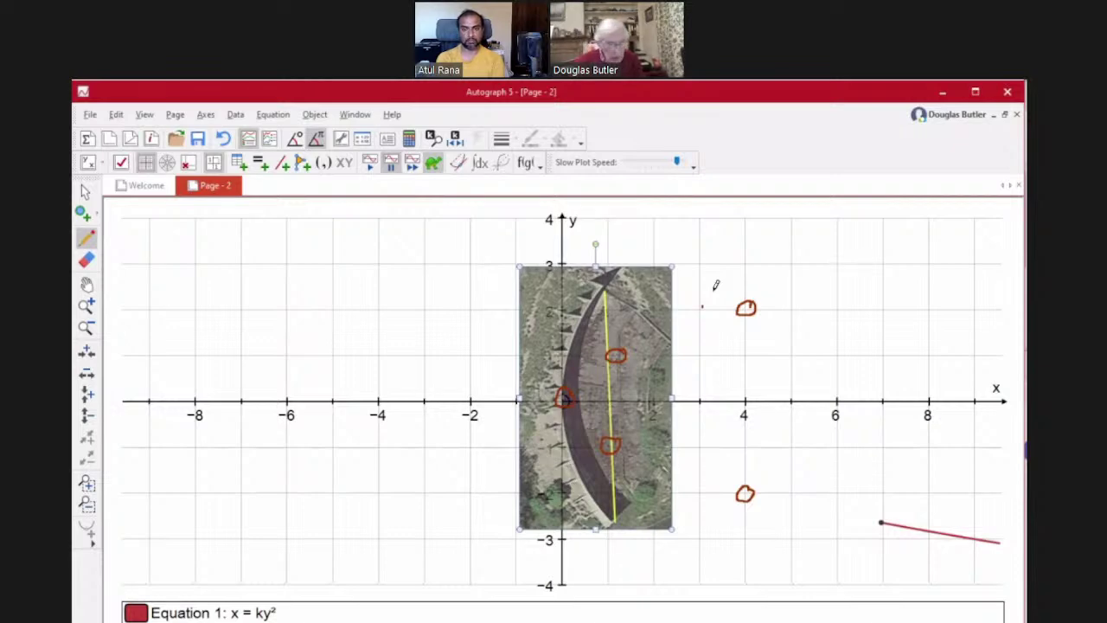
click(389, 162)
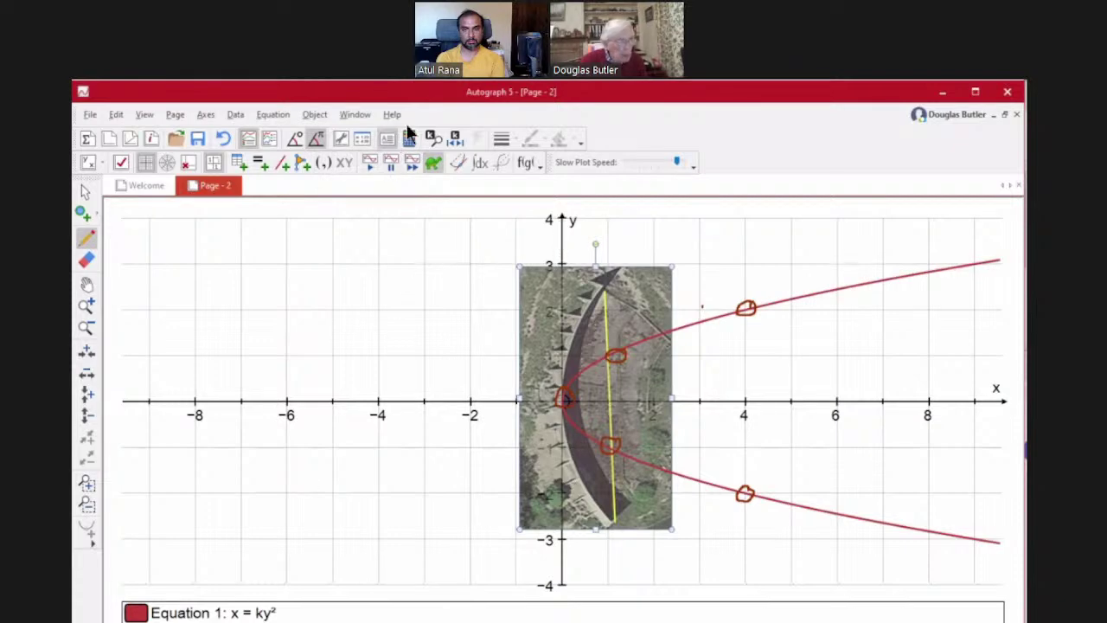
- Open the Constant Controller, move it clear of the wall image, and reduce k to 0.1
click(455, 140)
drag(303, 203, 799, 175)
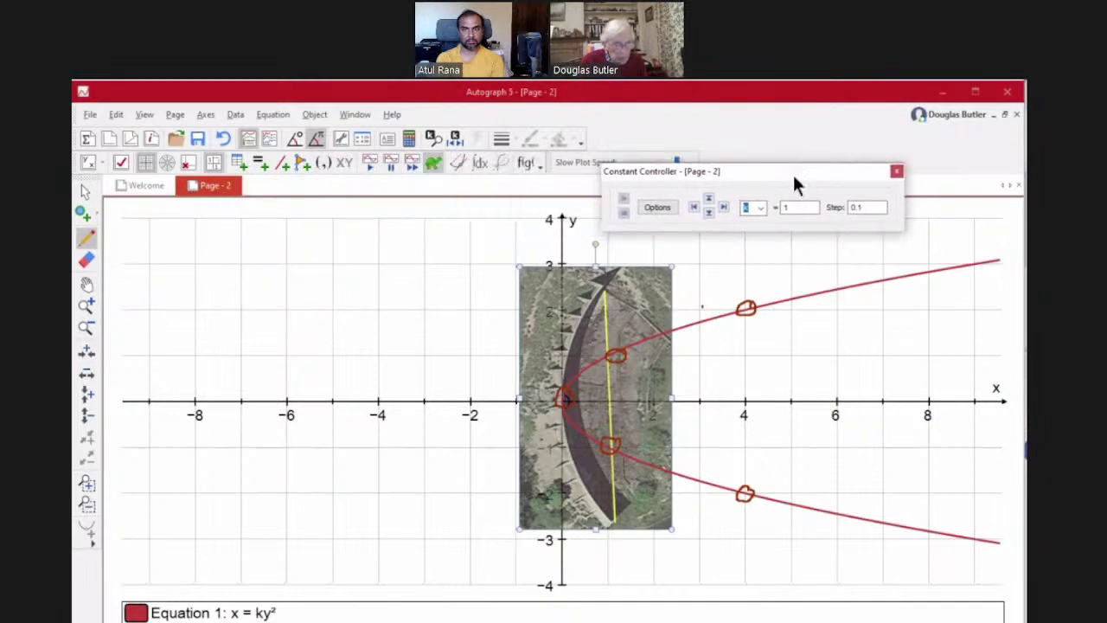
click(744, 207)
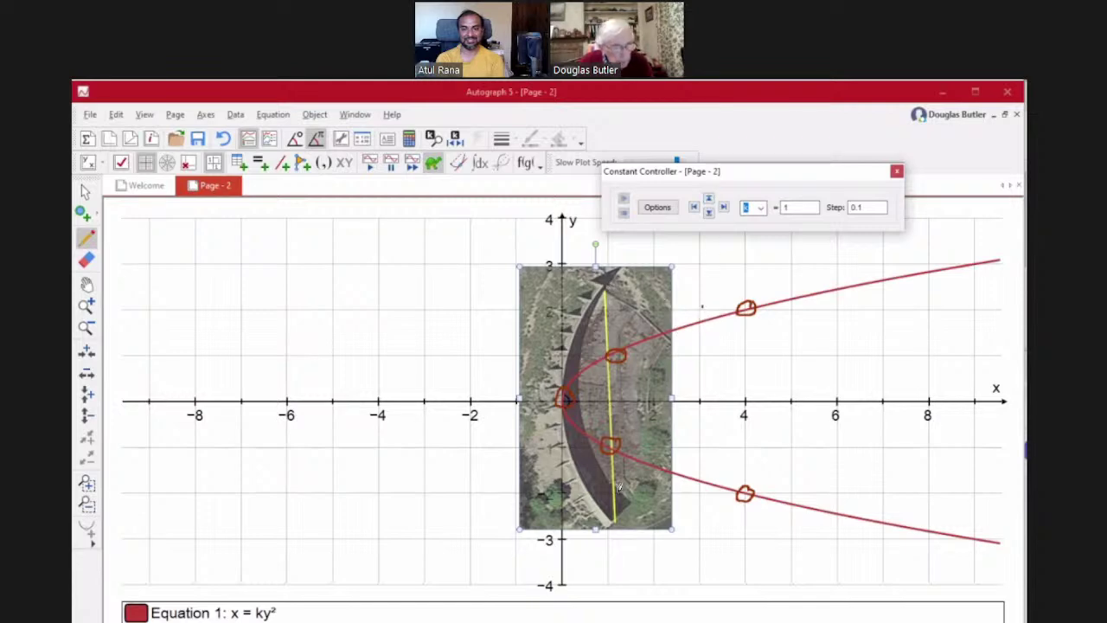
click(708, 212)
click(708, 212)
click(708, 212)
click(708, 212)
click(708, 212)
click(708, 212)
click(708, 212)
click(709, 212)
click(708, 212)
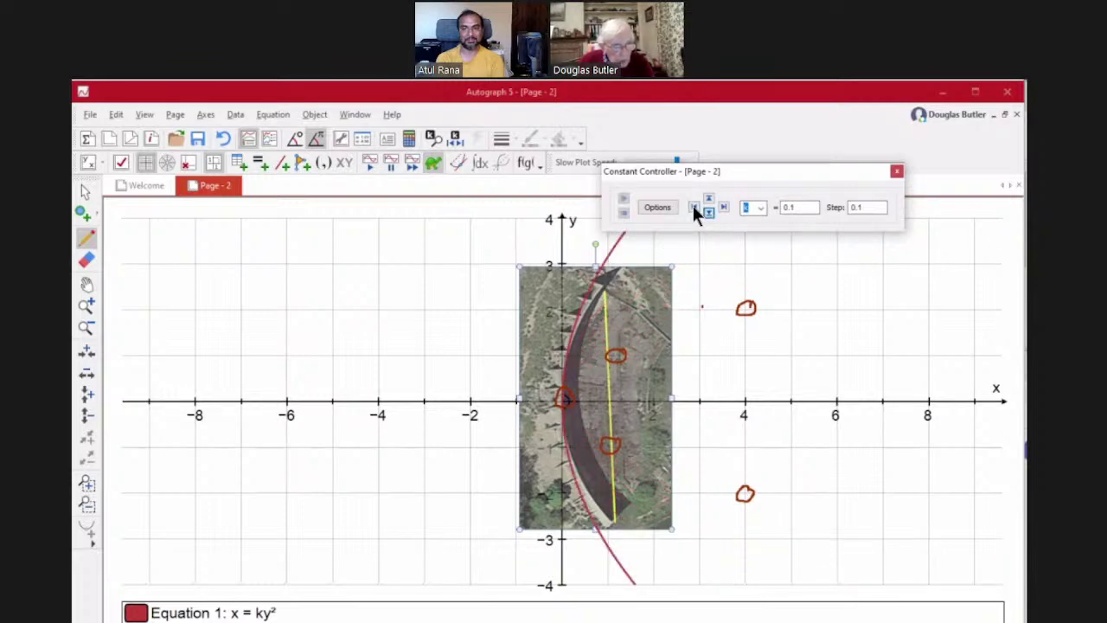
- Refine k to 0.14 with a step of 0.01 and move the Constant Controller clear of the graph
click(709, 200)
click(709, 200)
click(709, 200)
click(709, 200)
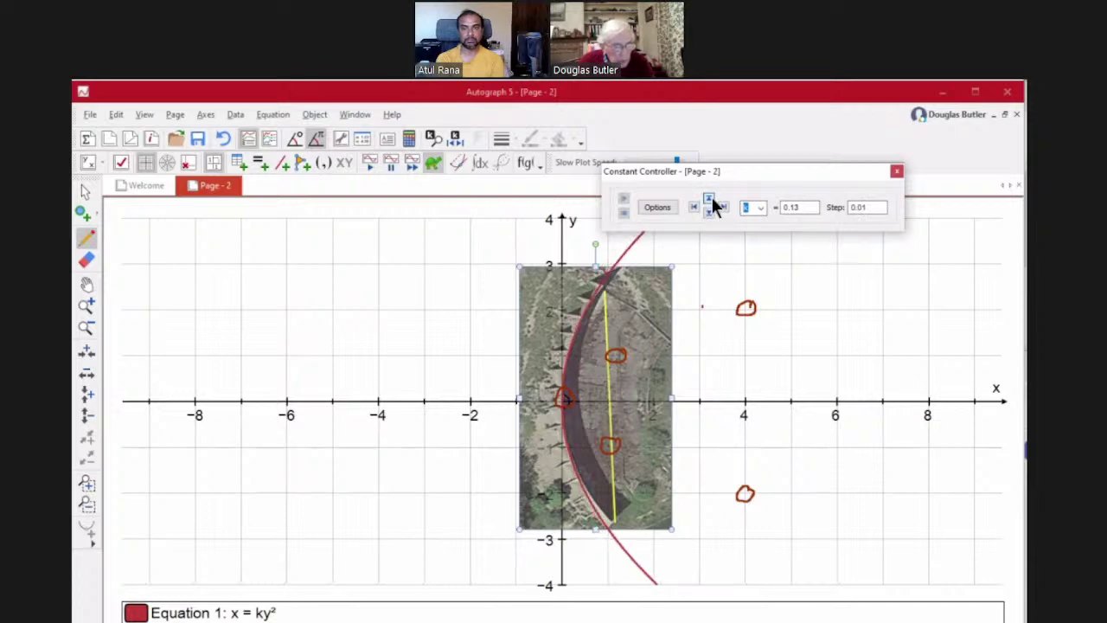
click(709, 200)
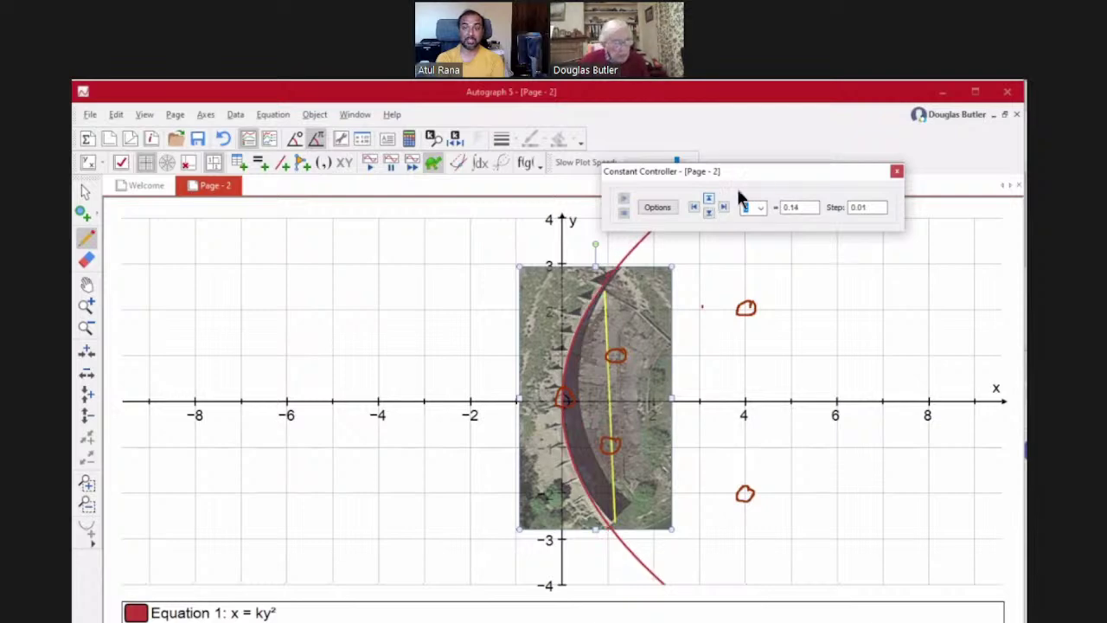
drag(762, 168, 832, 120)
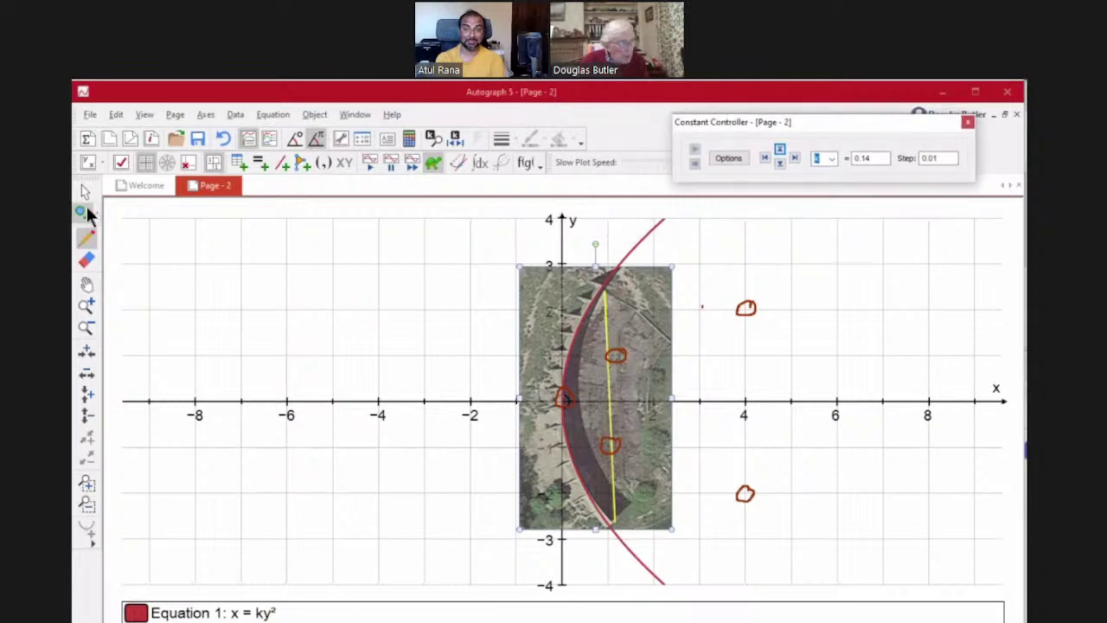
- Place a point on the parabola at about (1.5, 3.3) and draw a horizontal line through it
click(85, 214)
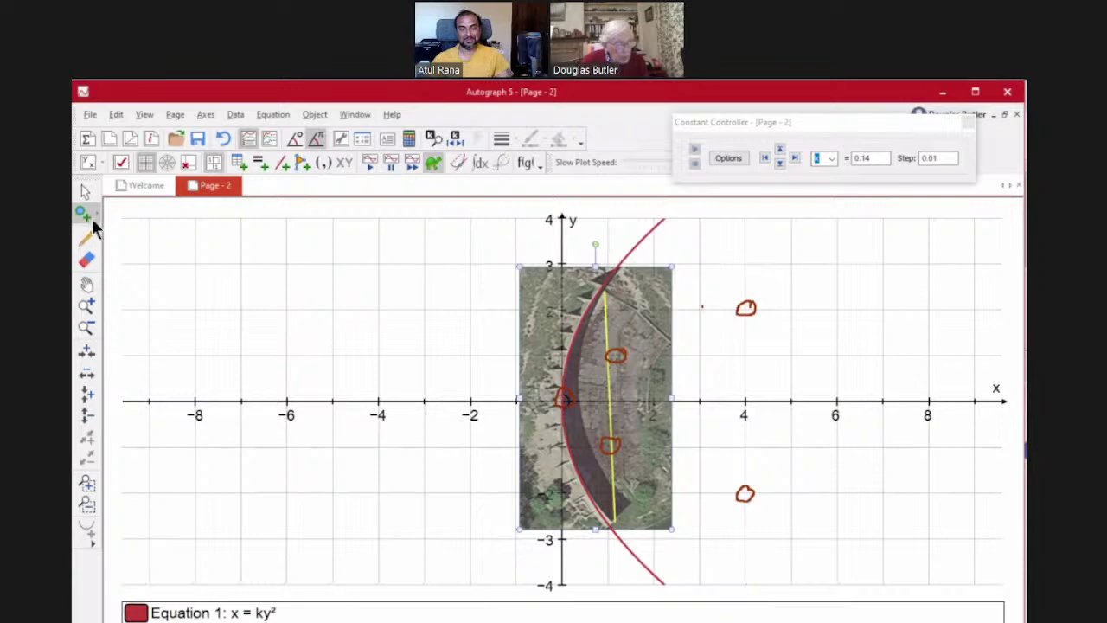
click(85, 213)
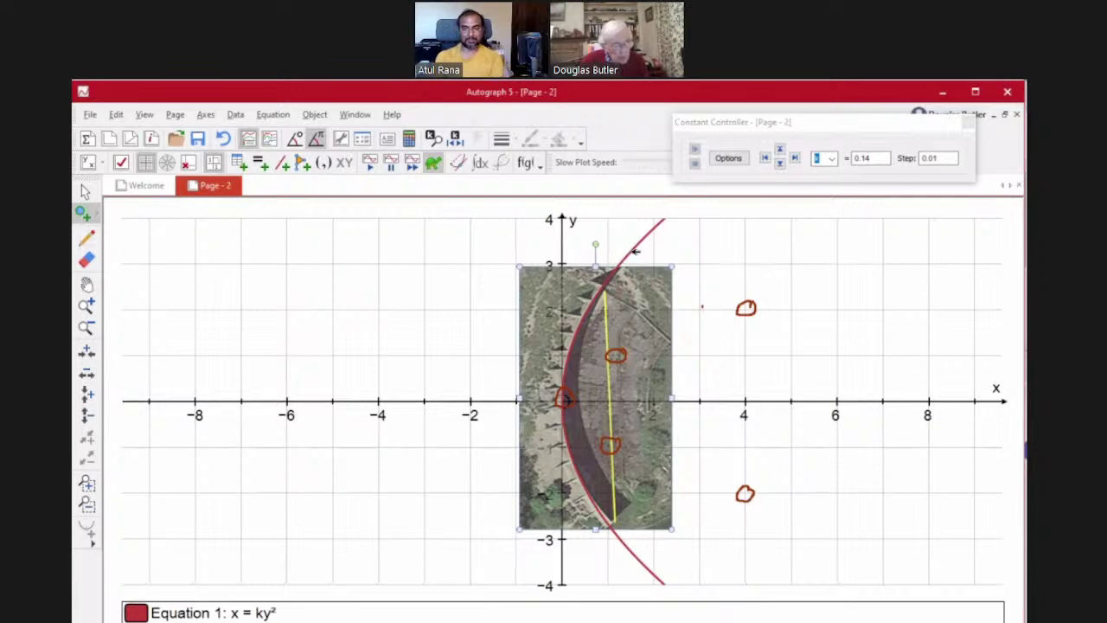
click(633, 250)
right_click(700, 241)
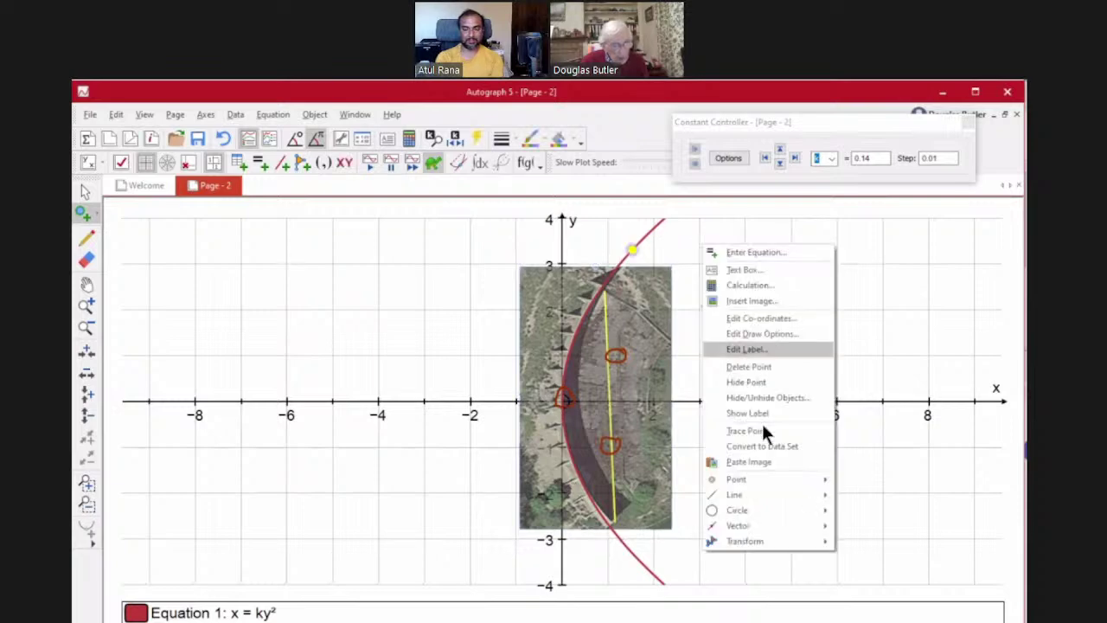
mouse_move(787, 500)
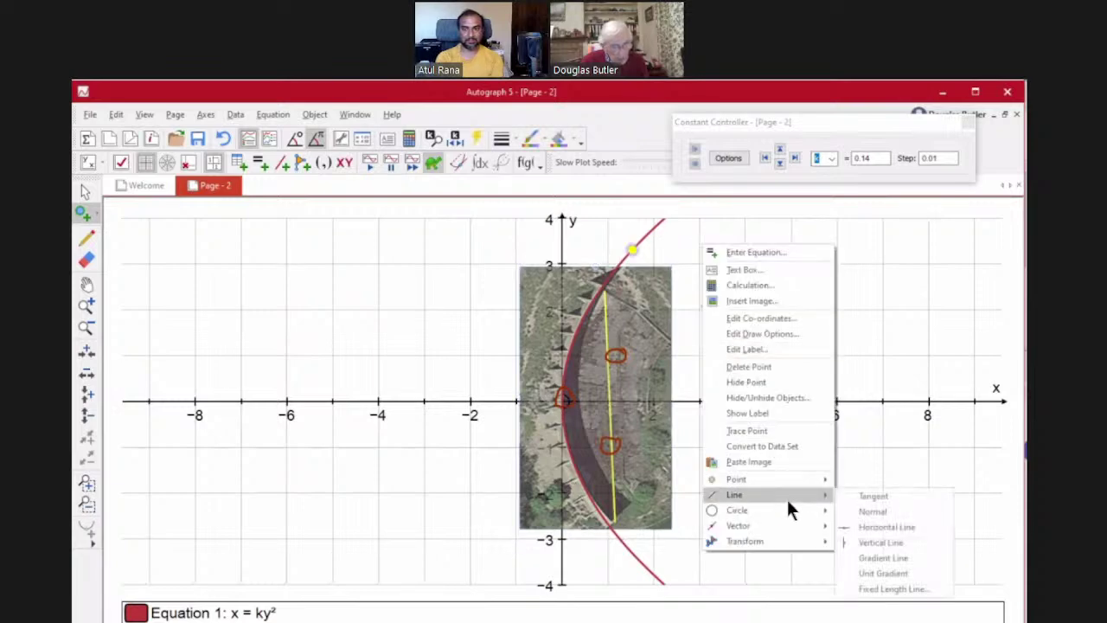
click(886, 526)
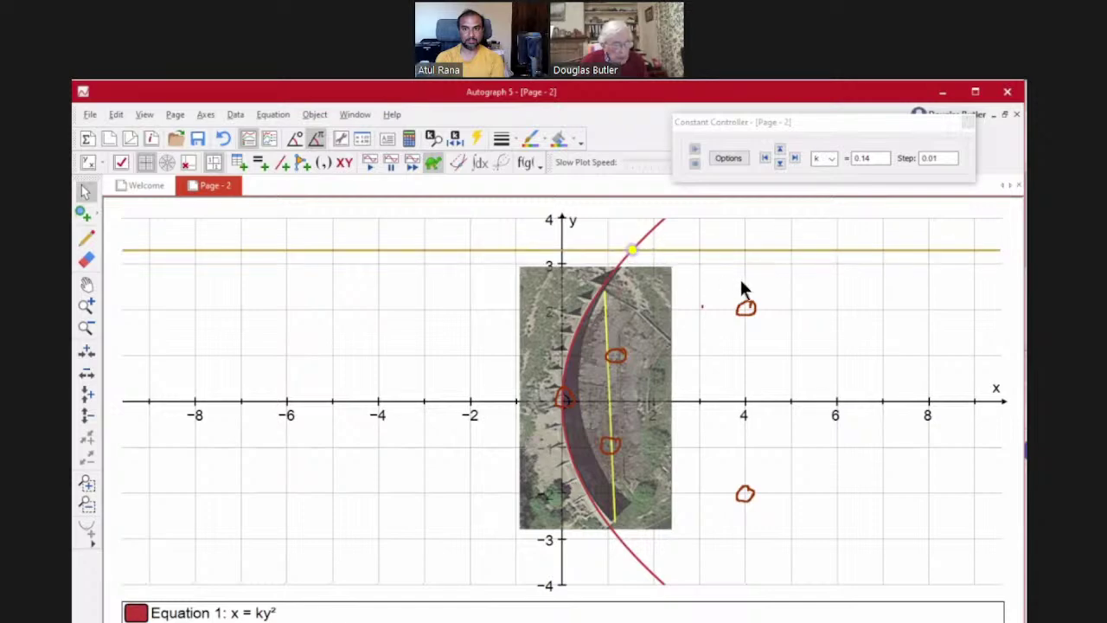
- Draw the normal to the parabola at the point on the curve
right_click(830, 283)
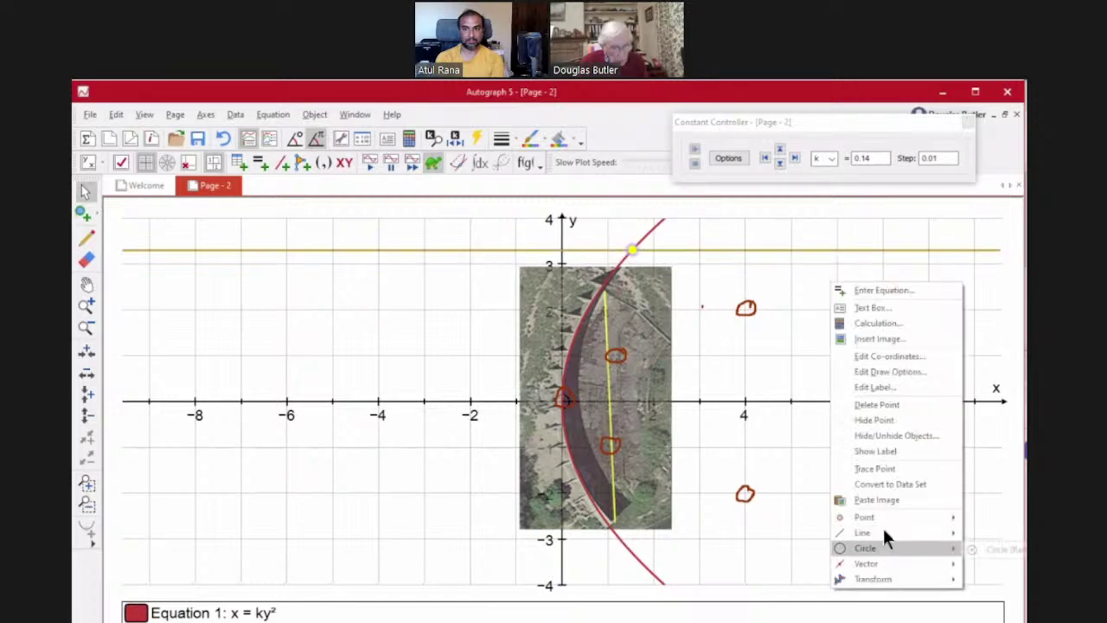
mouse_move(901, 531)
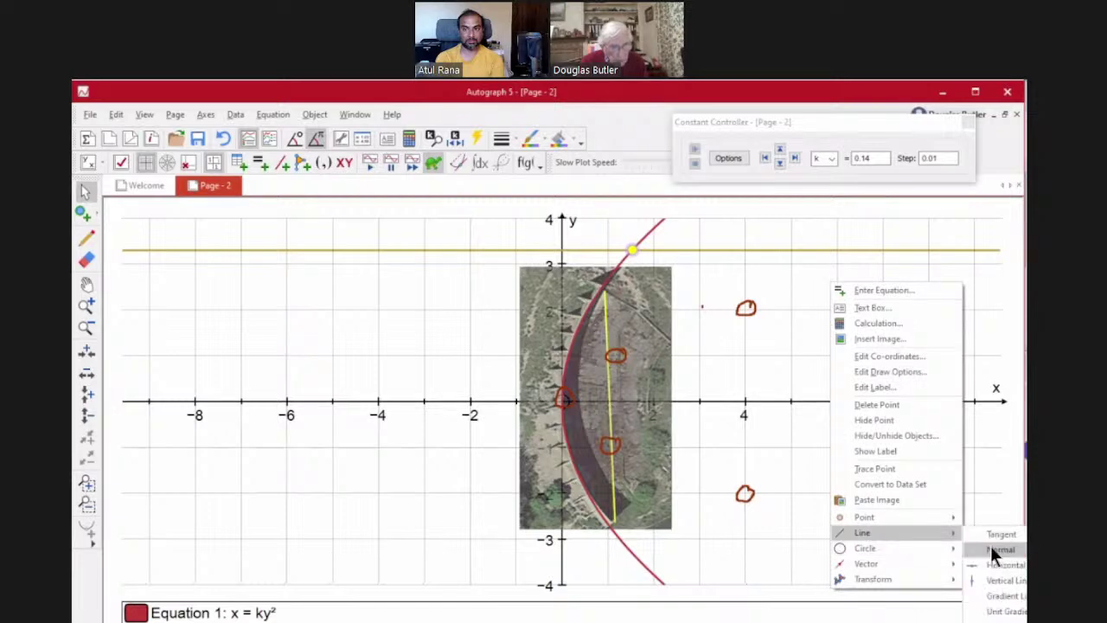
click(992, 549)
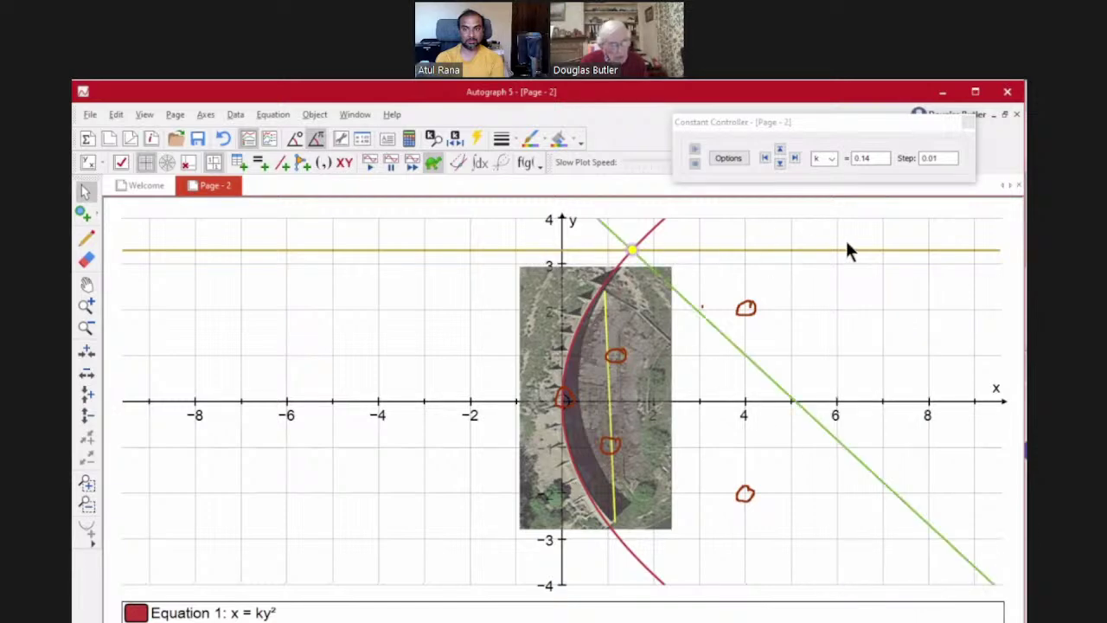
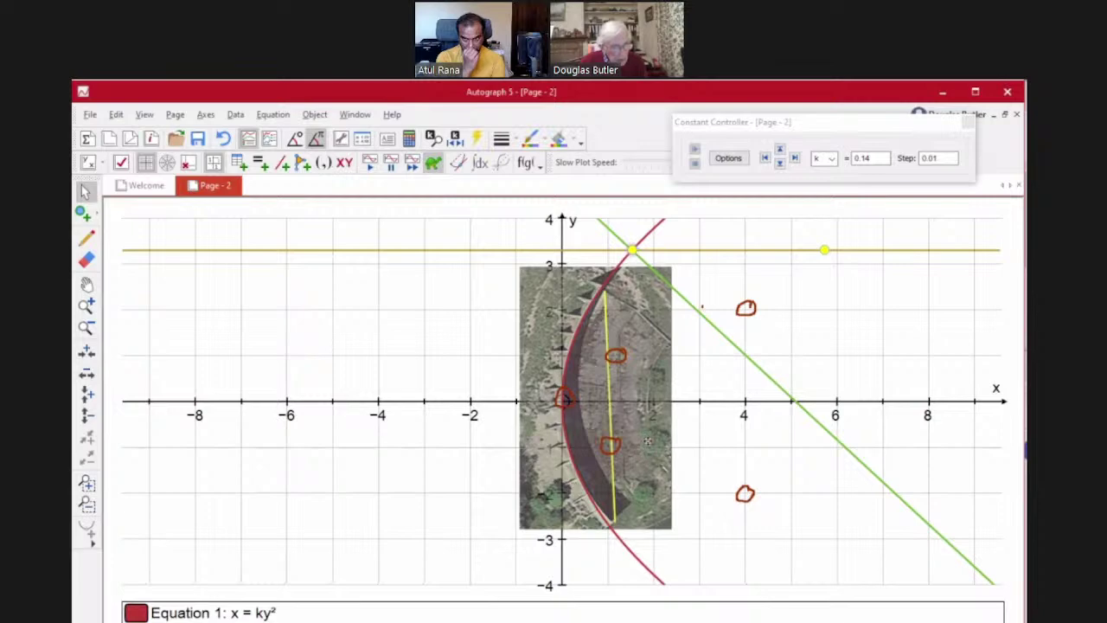
- Draw a straight line through the point on the parabola and the reflected point below the x-axis, leaving nothing selected
right_click(306, 268)
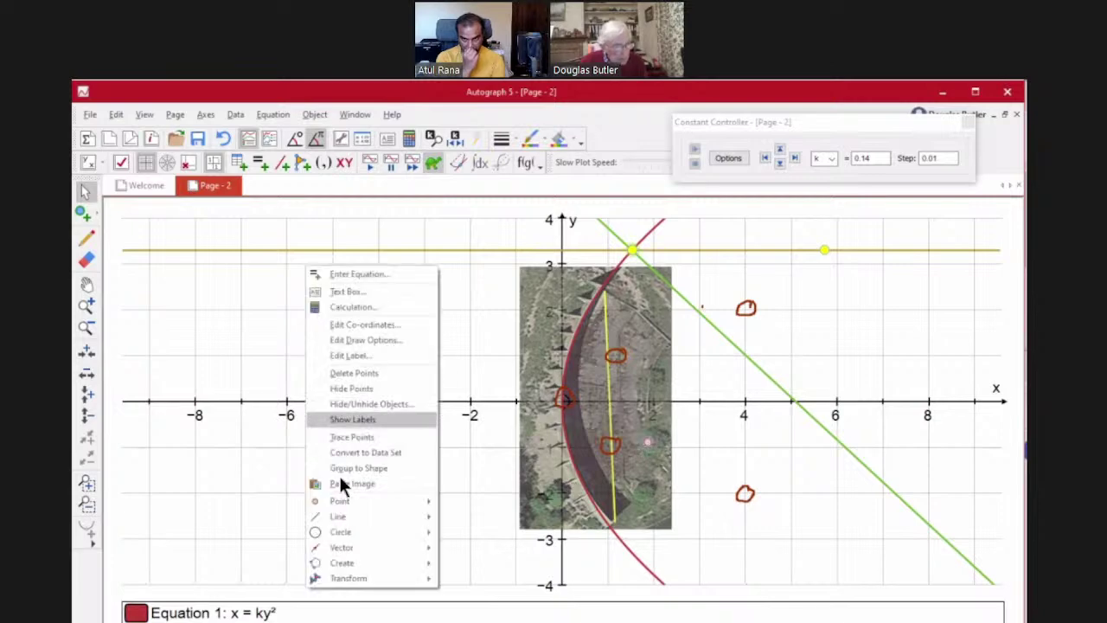
mouse_move(343, 518)
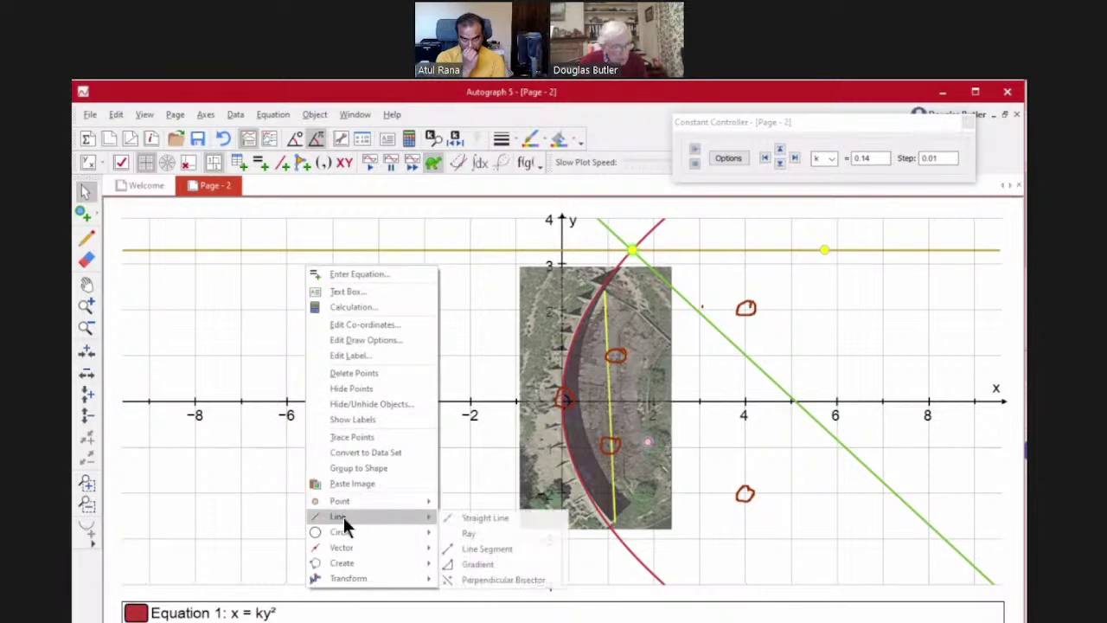
click(465, 517)
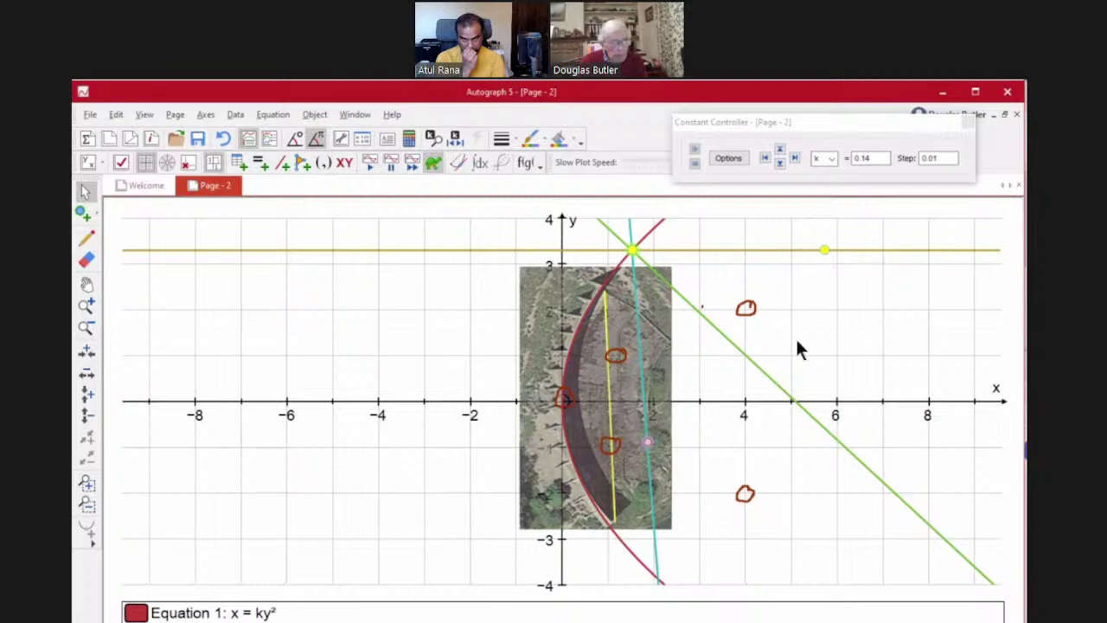
click(847, 250)
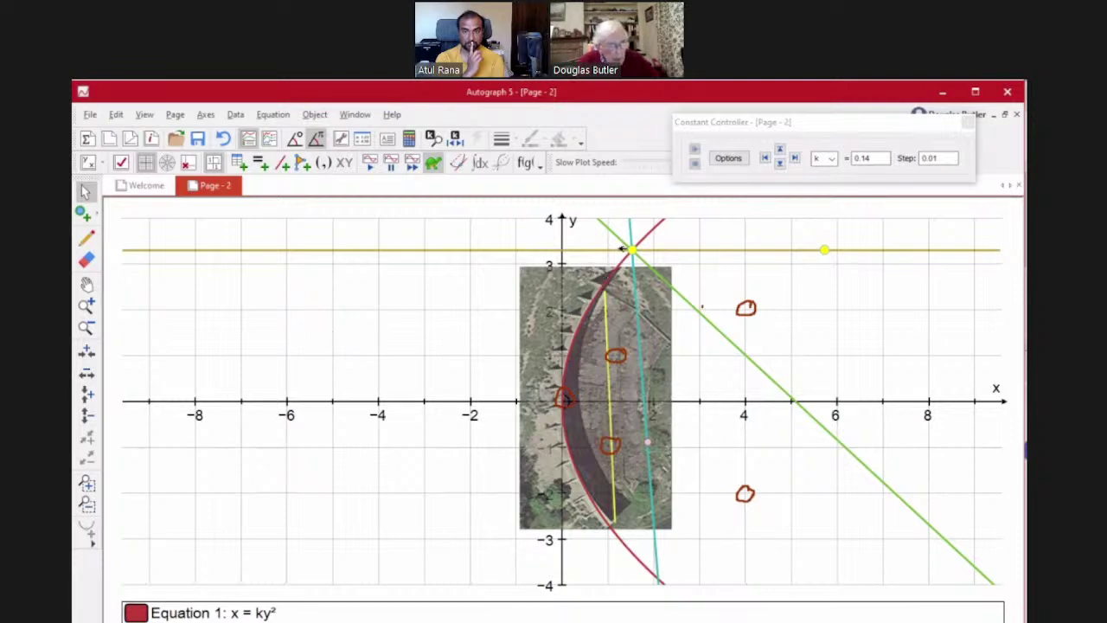
- Mark the reflected line's x-axis crossing with a freehand square and slide the curve point along the parabola, ending at y = 3.2
drag(634, 251, 626, 260)
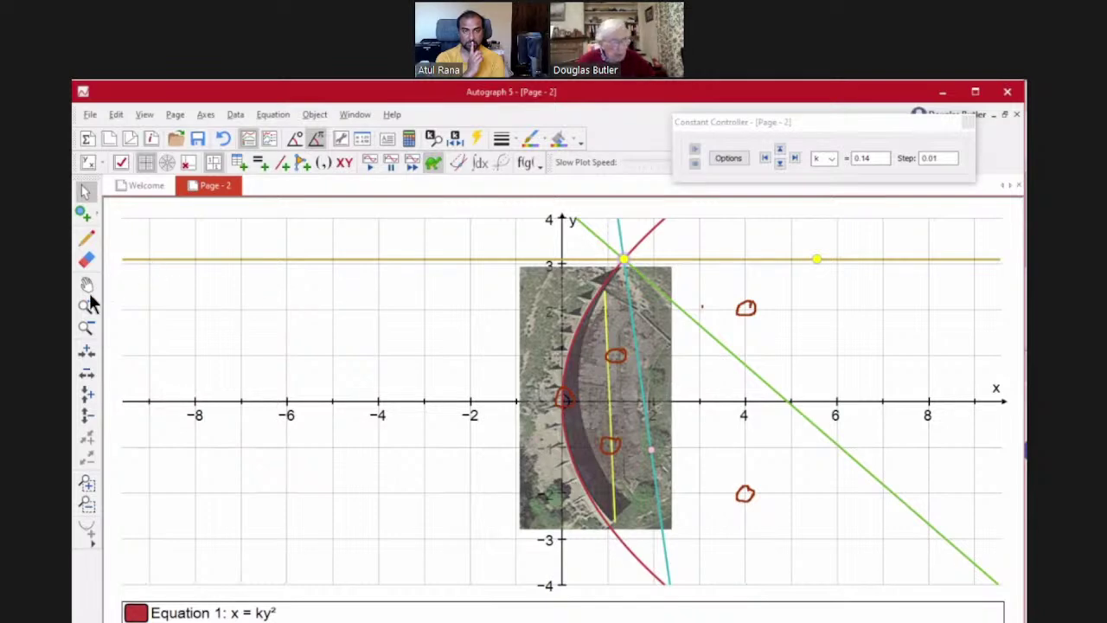
click(87, 239)
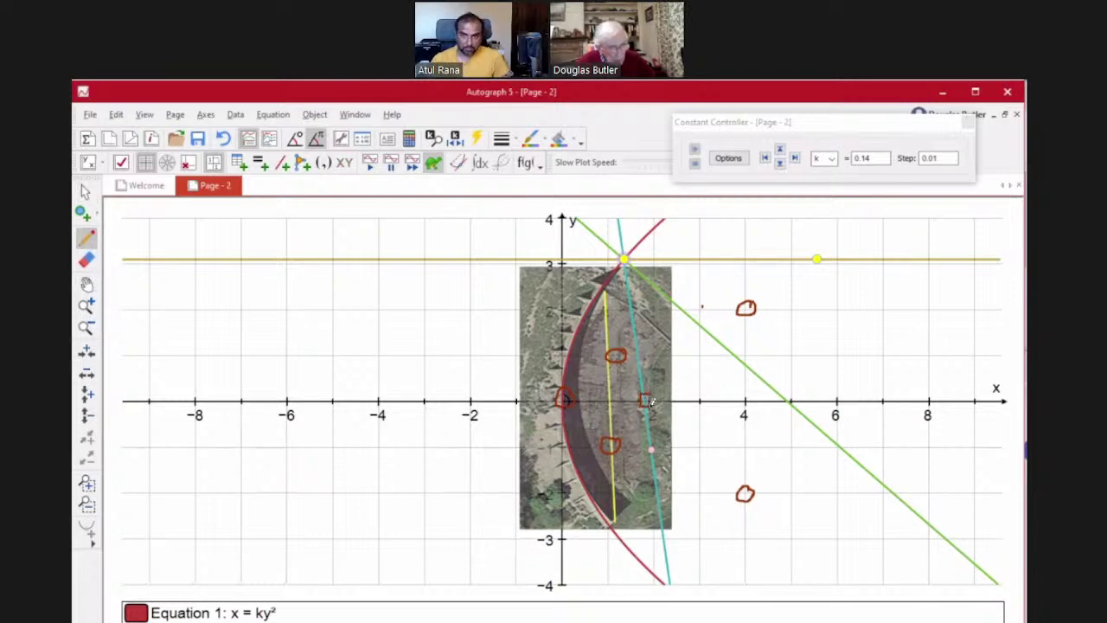
click(85, 192)
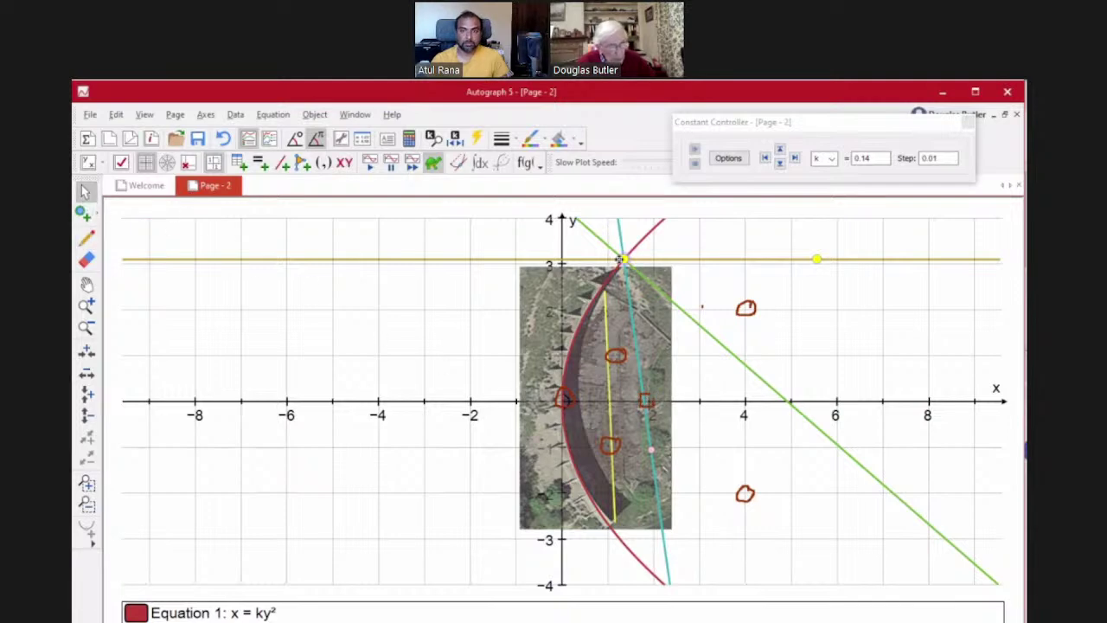
drag(621, 259, 580, 332)
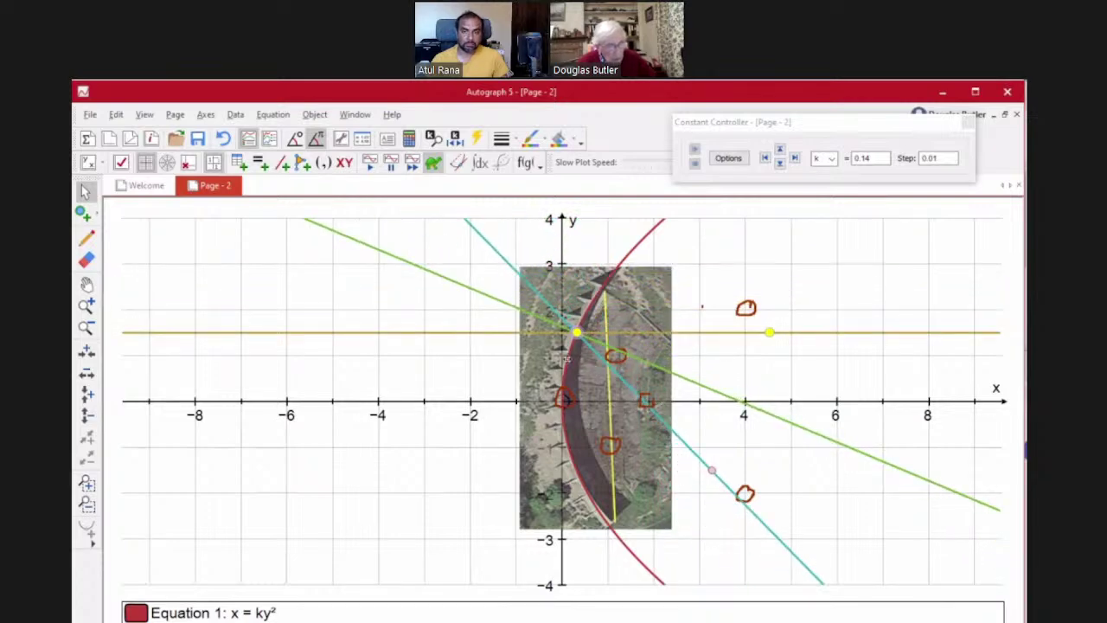
drag(577, 332, 645, 252)
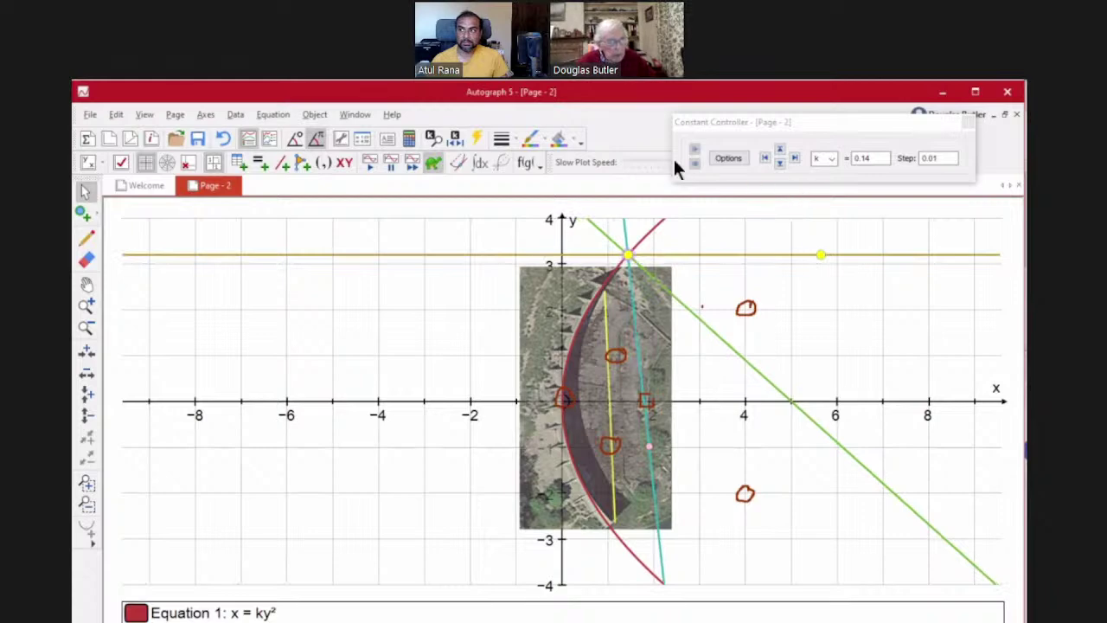
- Animate the point along the parabola in Automatic - Up/Down mode
click(476, 138)
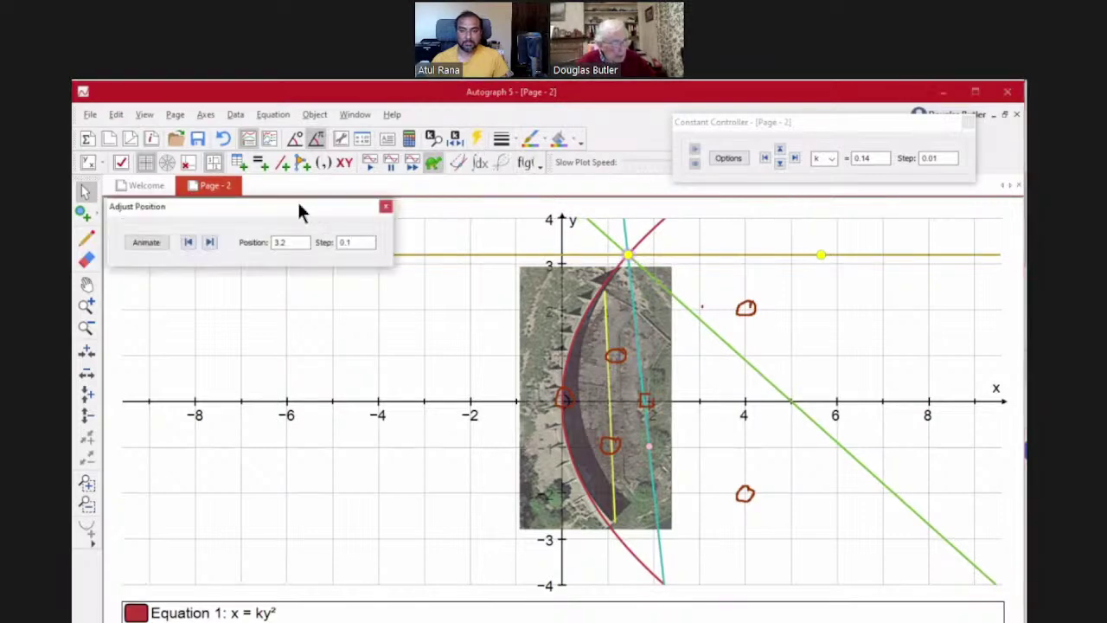
click(294, 243)
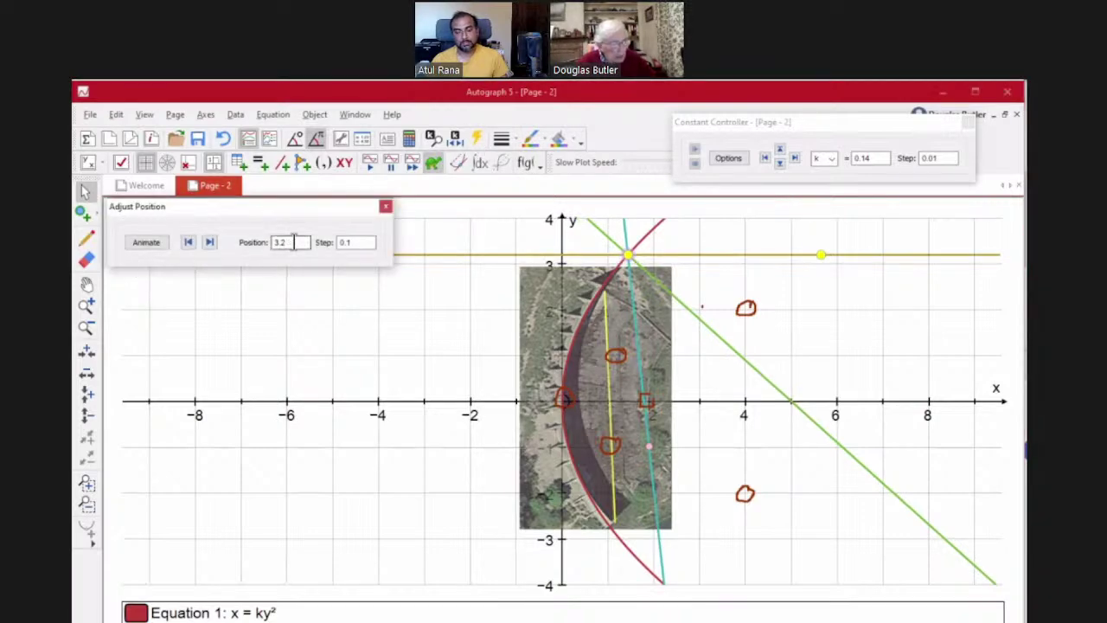
key(BackSpace)
key(BackSpace)
click(145, 241)
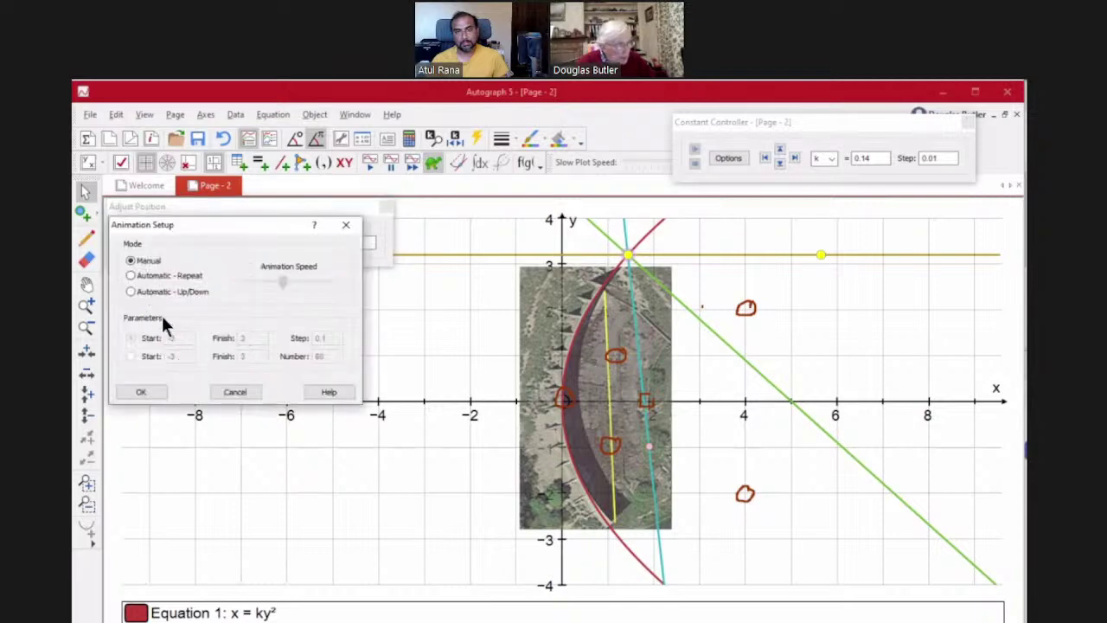
click(131, 291)
click(141, 392)
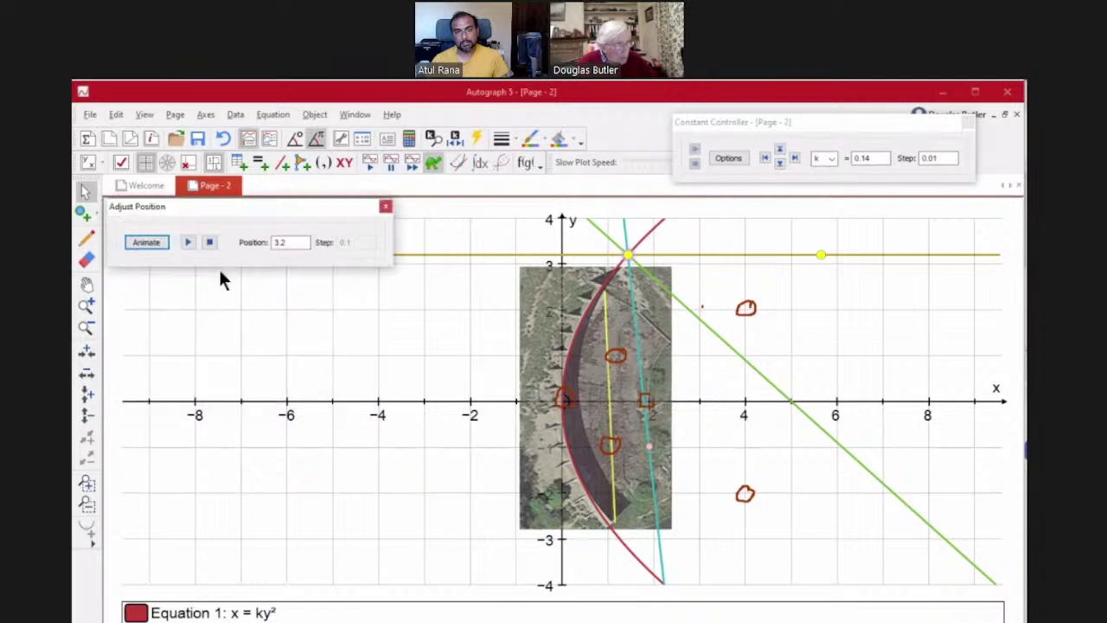
click(189, 242)
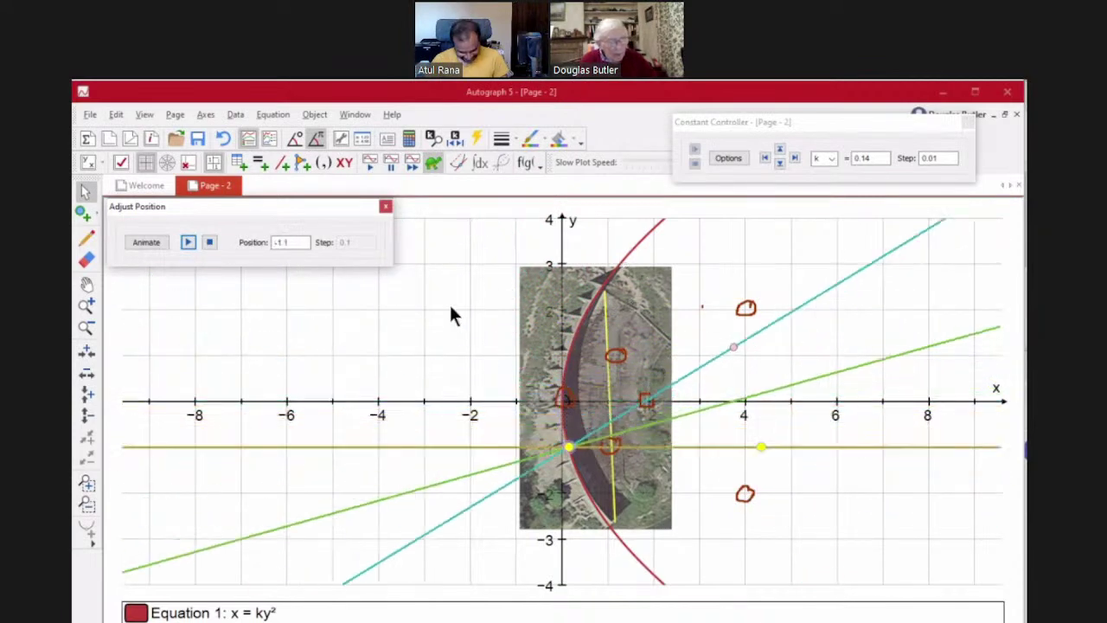
- Move the Adjust Position window clear of the graph and close it to end the animation
drag(254, 203, 373, 119)
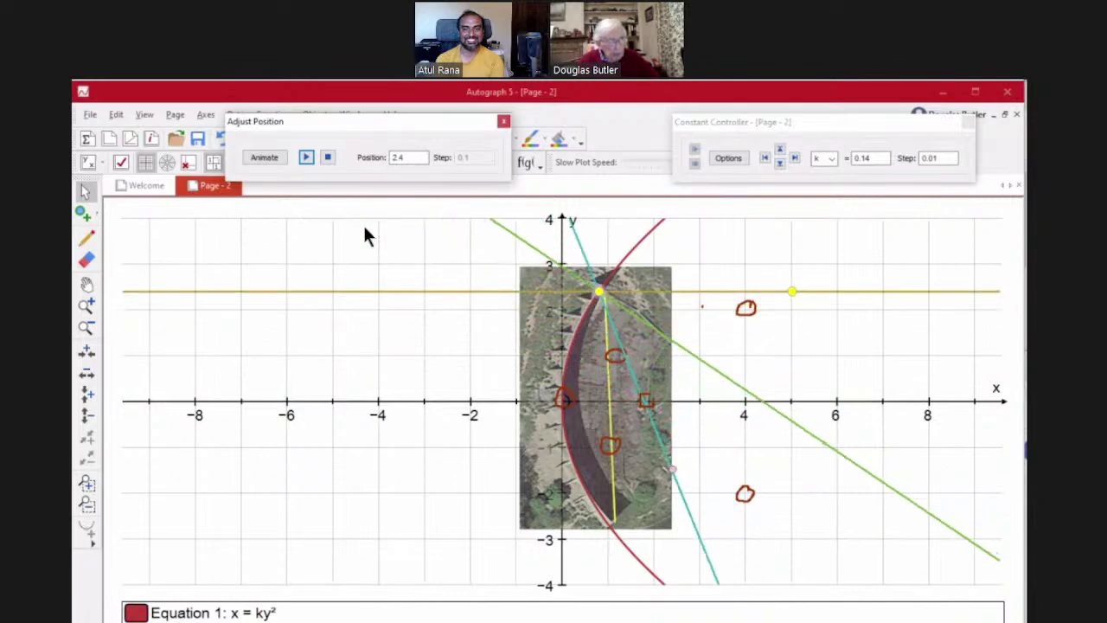
click(503, 121)
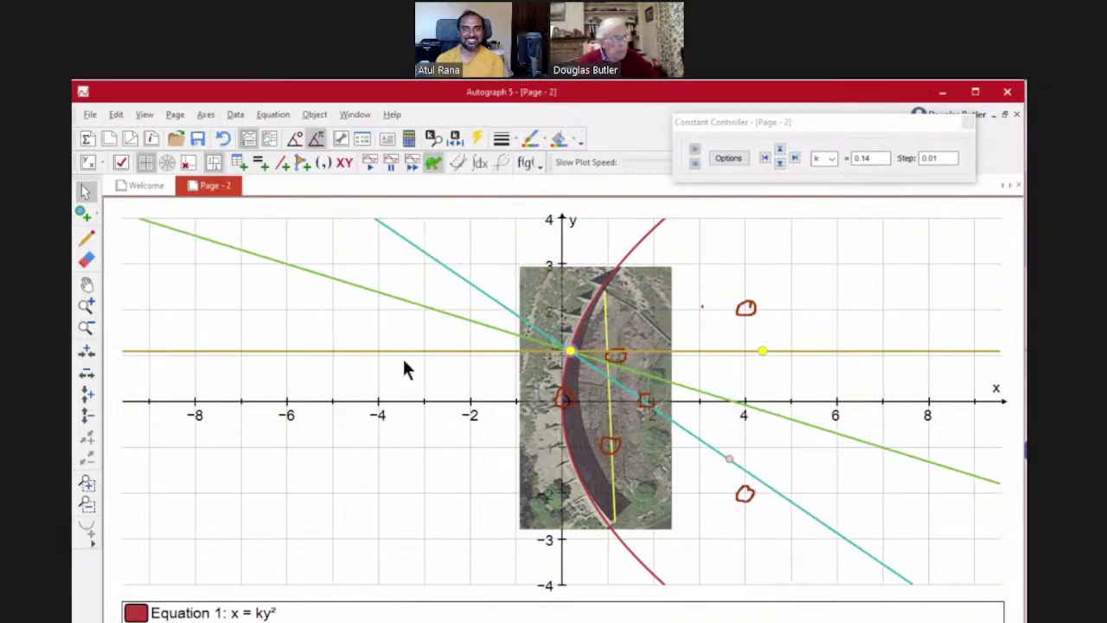
mouse_move(299, 94)
mouse_down()
mouse_move(290, 150)
mouse_move(302, 96)
mouse_up()
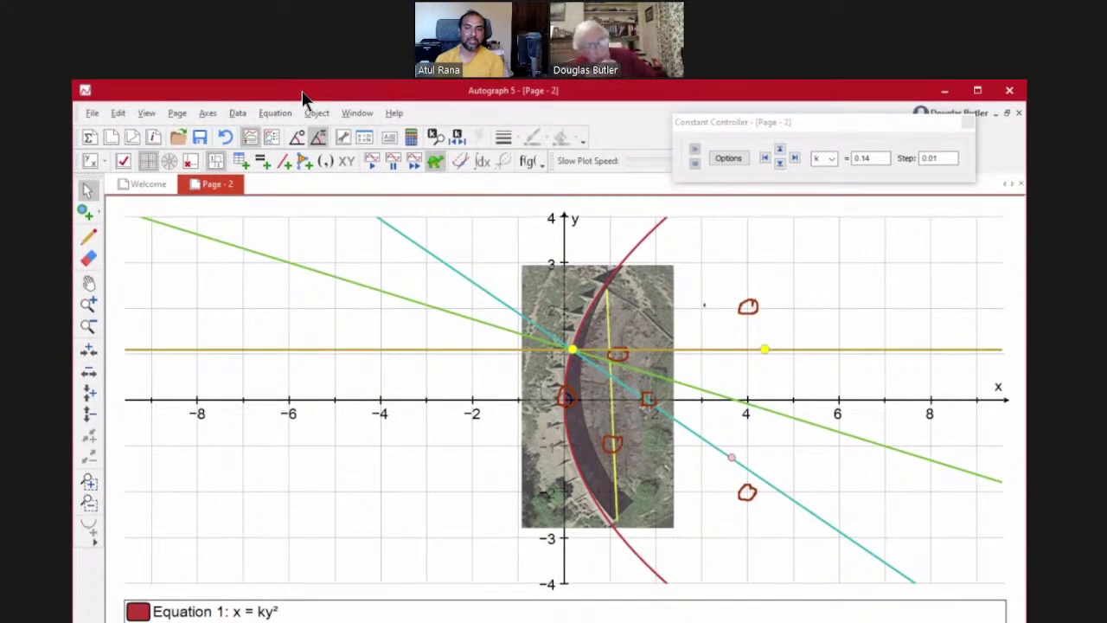
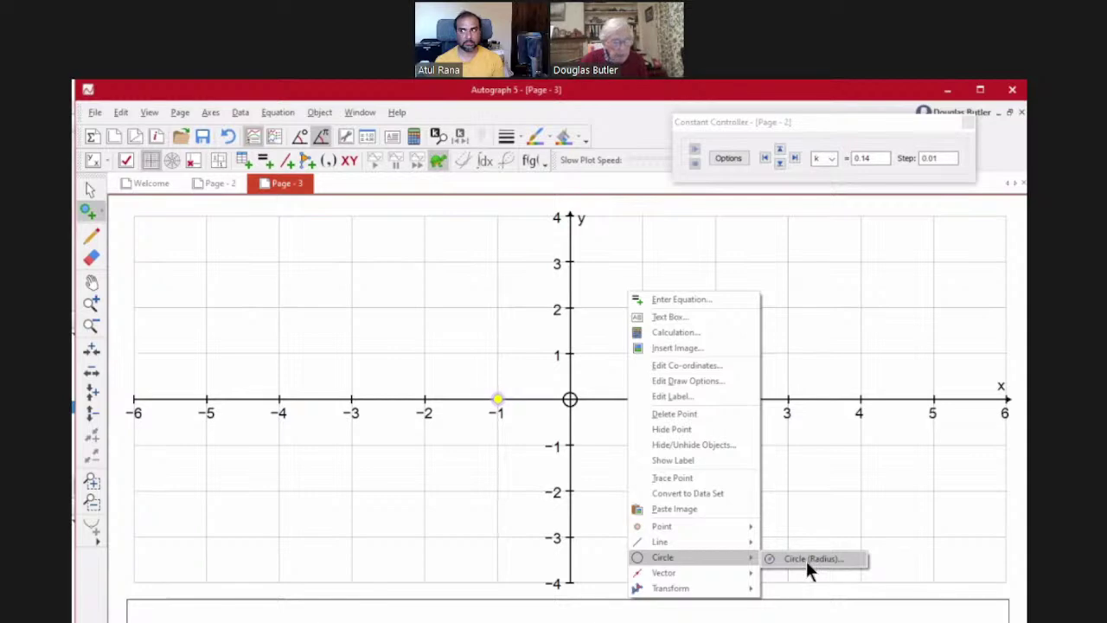
- Draw a circle of radius 1 centred on the point (−1, 0) and give both axes equal scaling
click(806, 560)
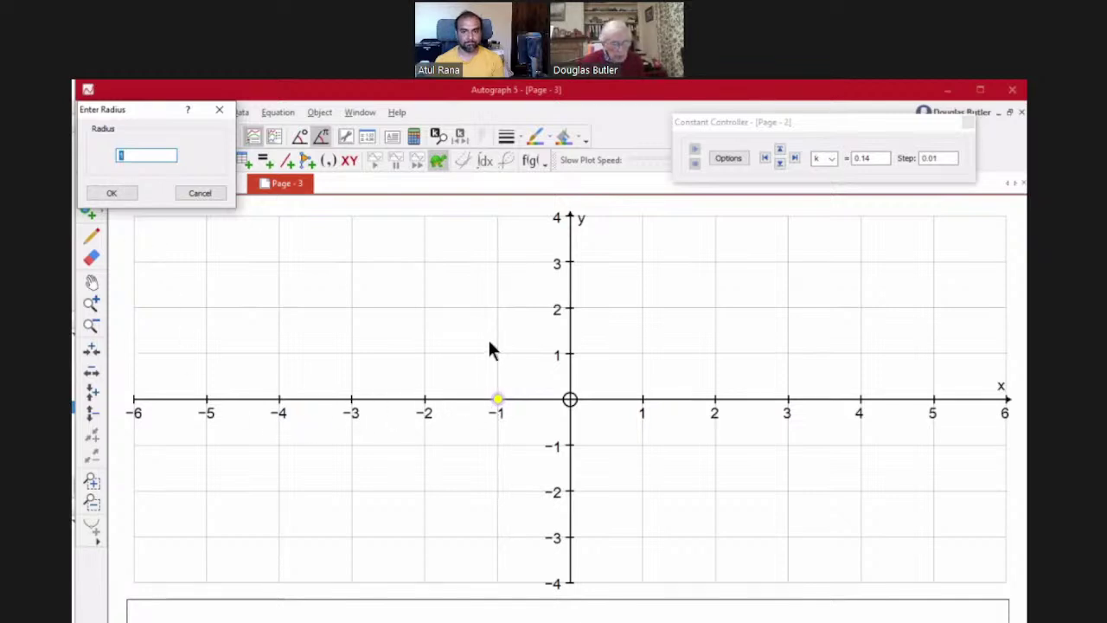
click(109, 190)
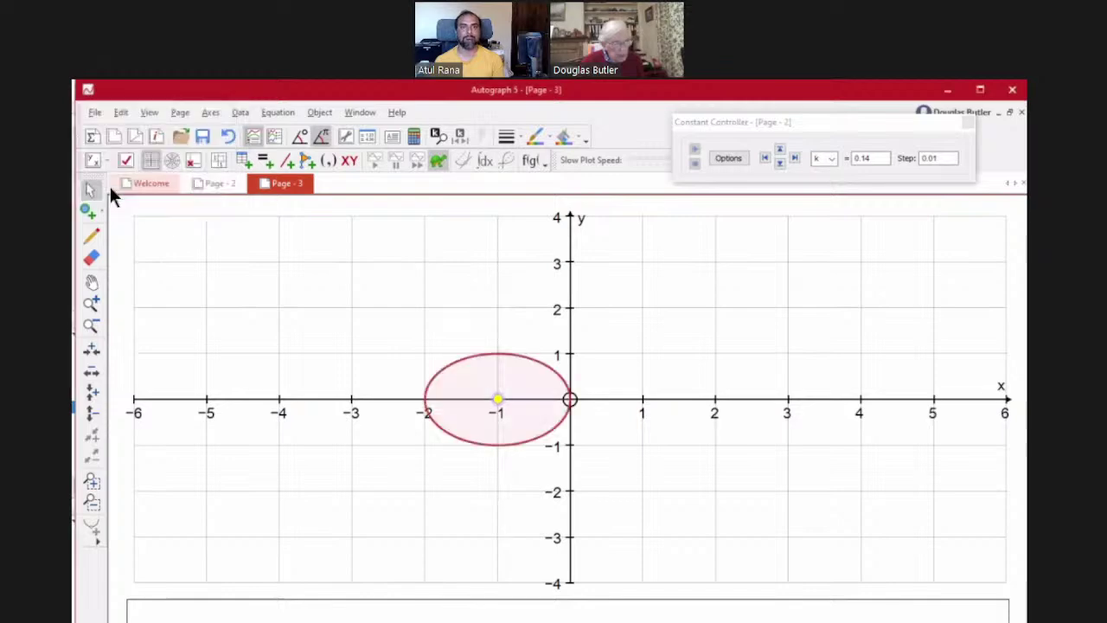
click(218, 161)
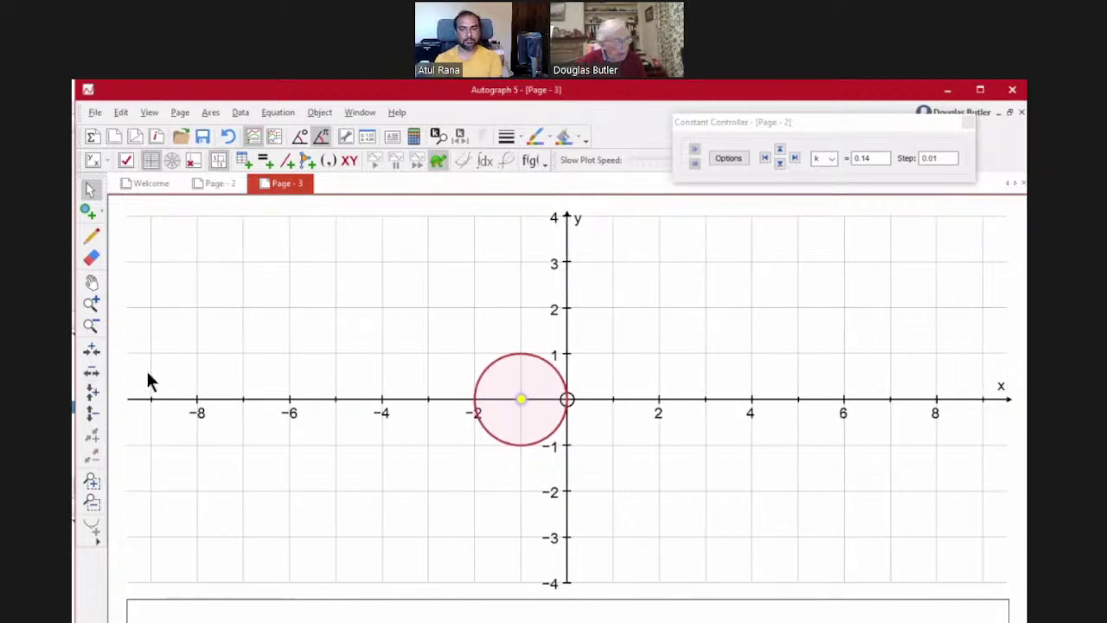
- Place a point on the circle's circumference at about (−0.4, 0.8)
click(90, 303)
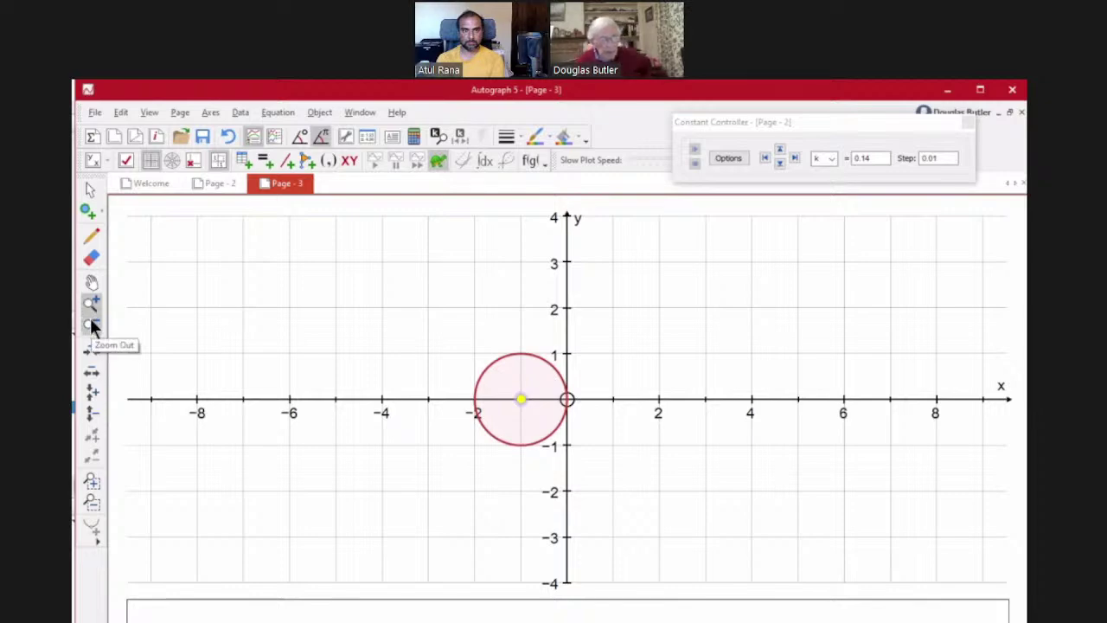
click(568, 397)
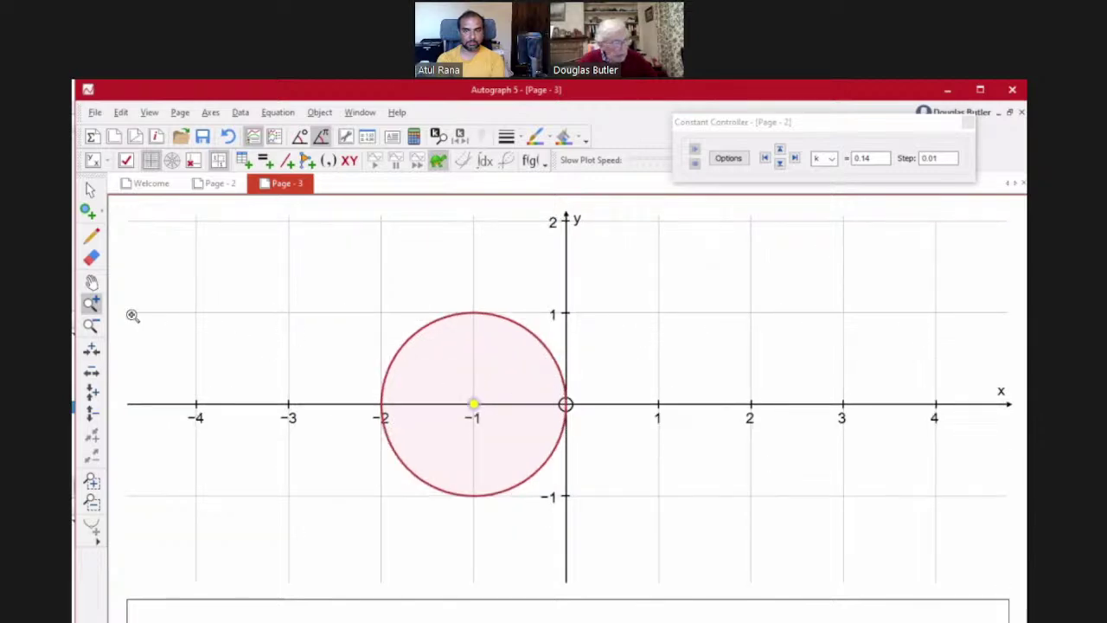
click(91, 282)
drag(539, 402, 368, 406)
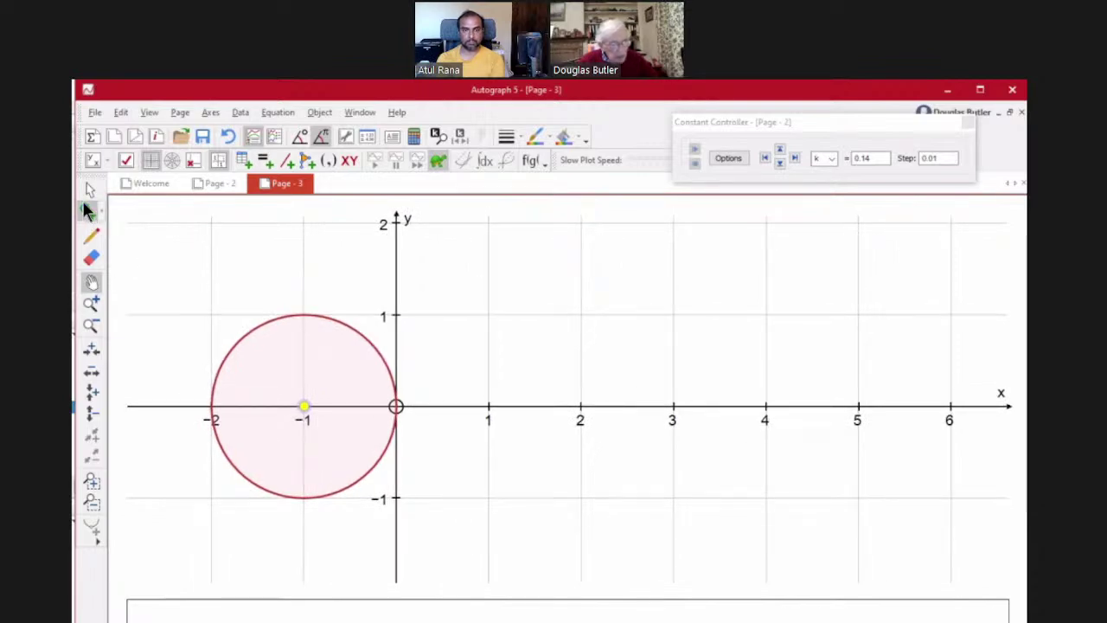
click(89, 212)
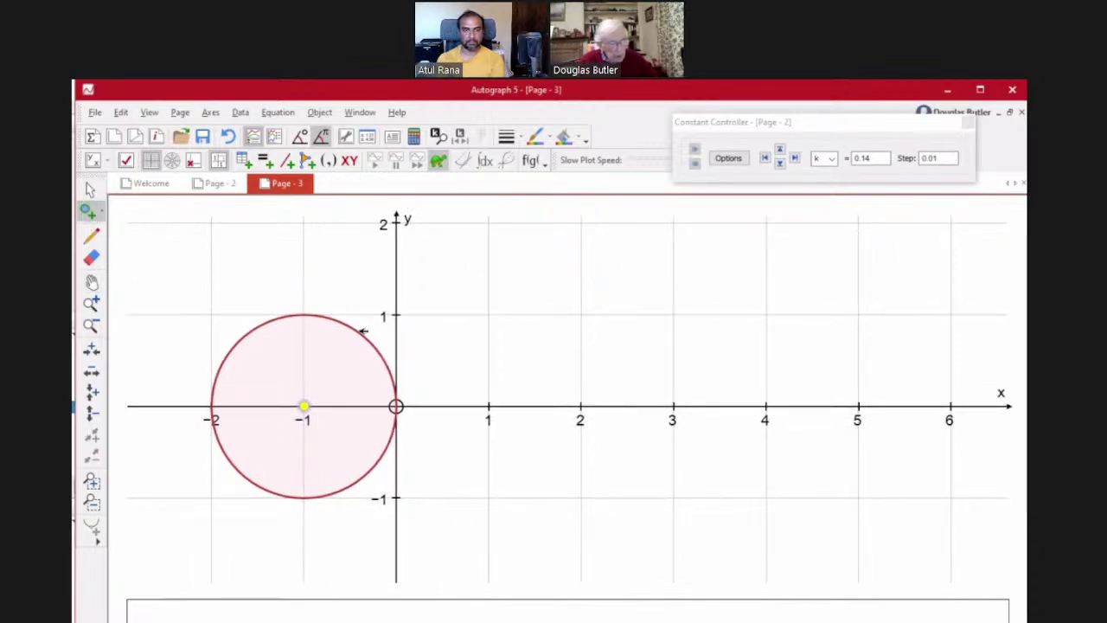
click(363, 334)
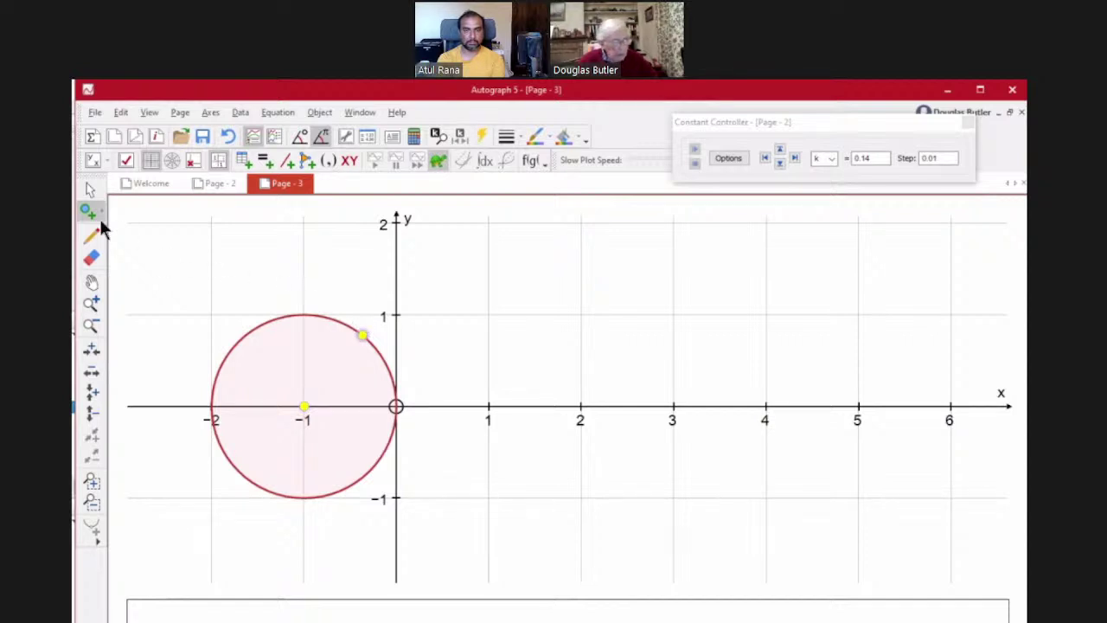
- Create an XY attribute point from the point on the circle, with x-attribute B: t and y-attribute B: y
click(90, 190)
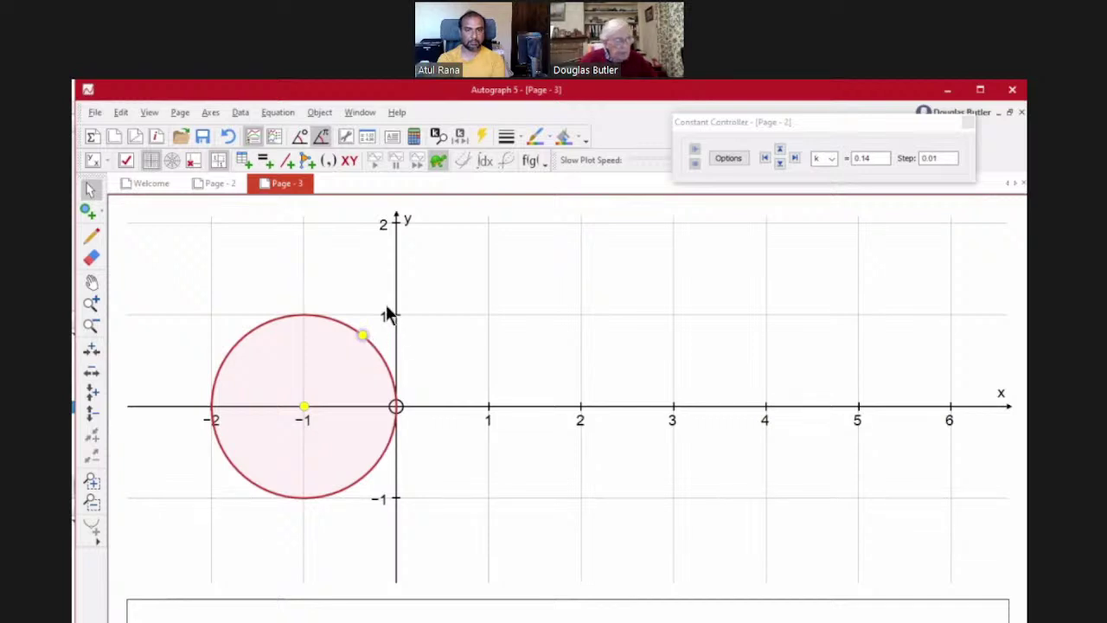
click(360, 335)
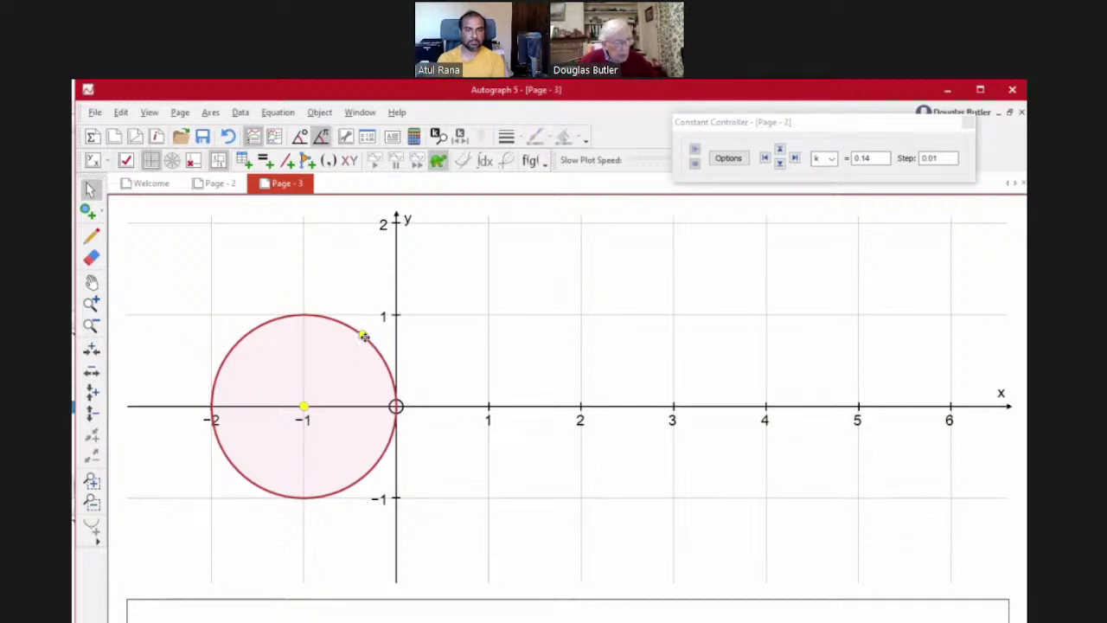
click(362, 335)
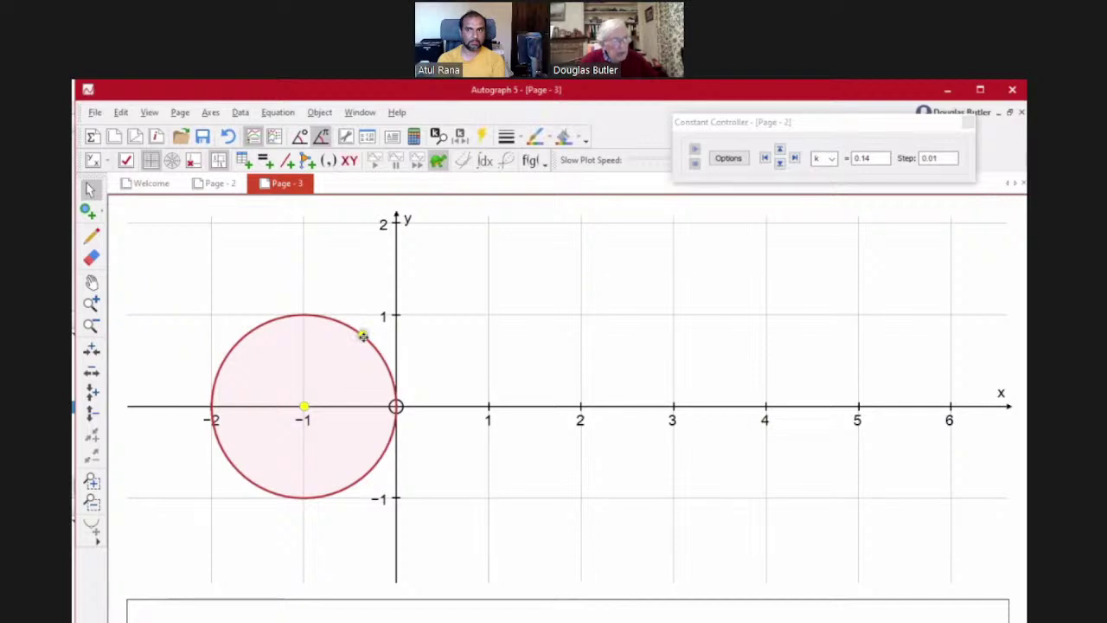
click(347, 163)
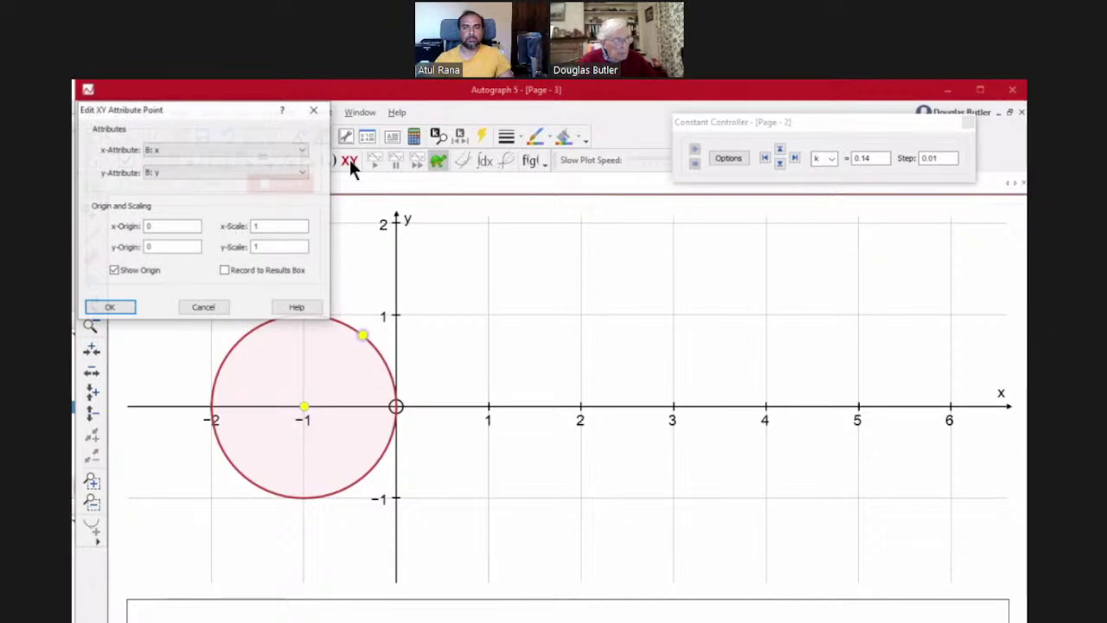
click(304, 152)
click(177, 184)
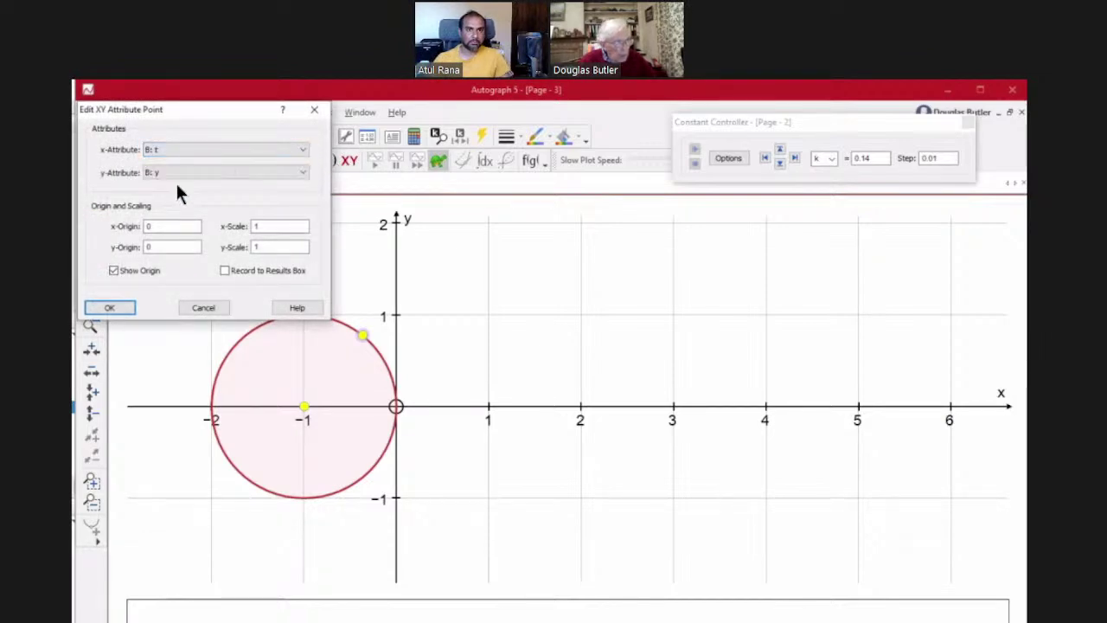
click(303, 173)
click(182, 195)
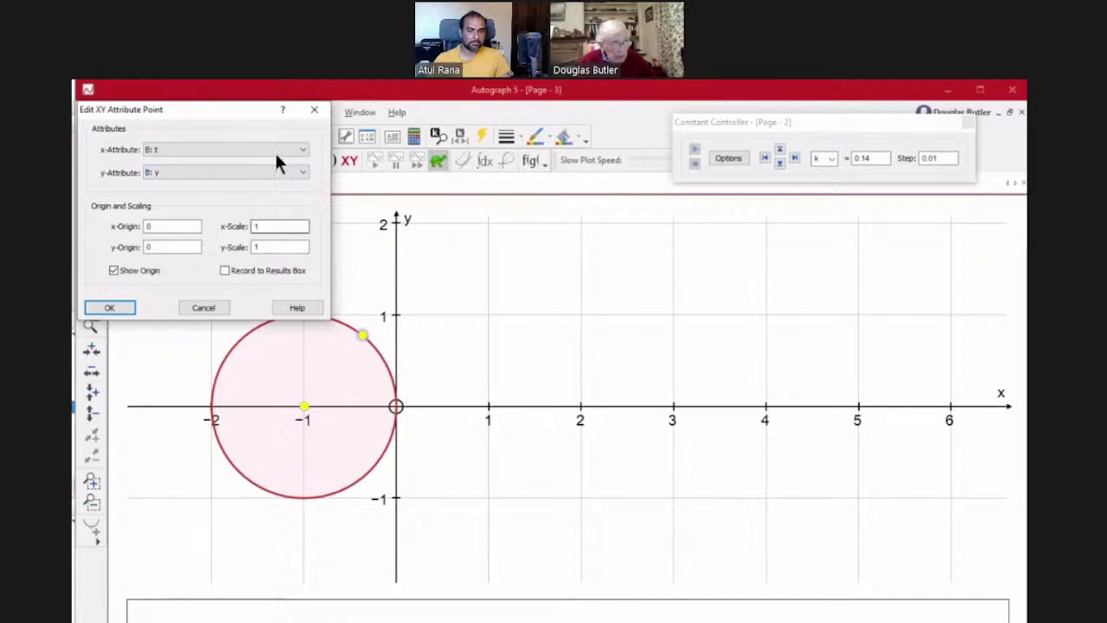
drag(257, 105, 127, 156)
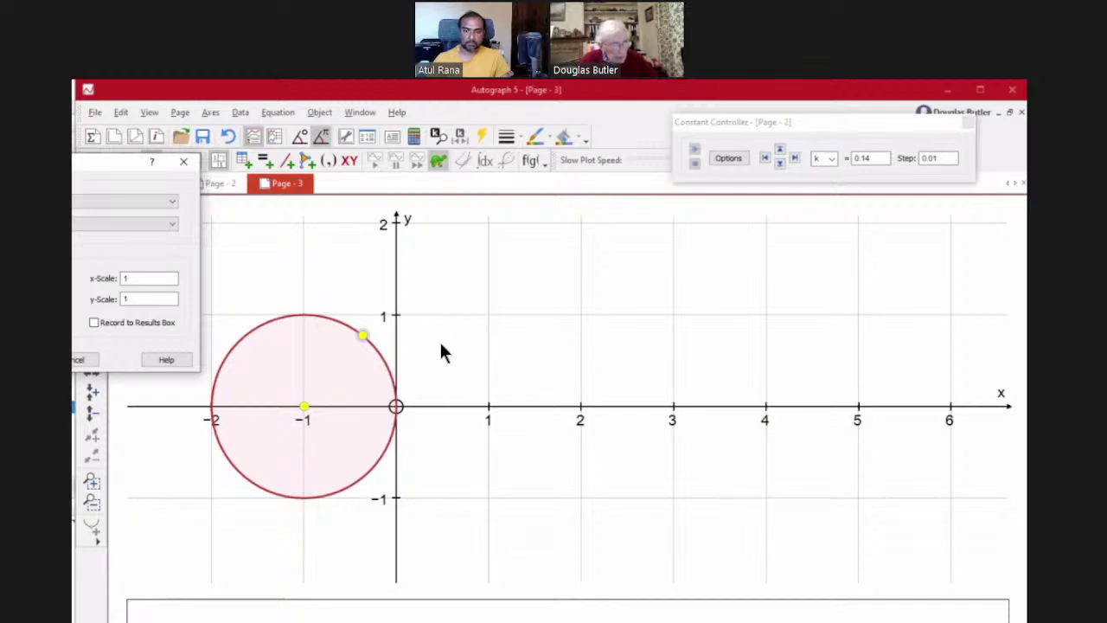
drag(111, 171, 271, 124)
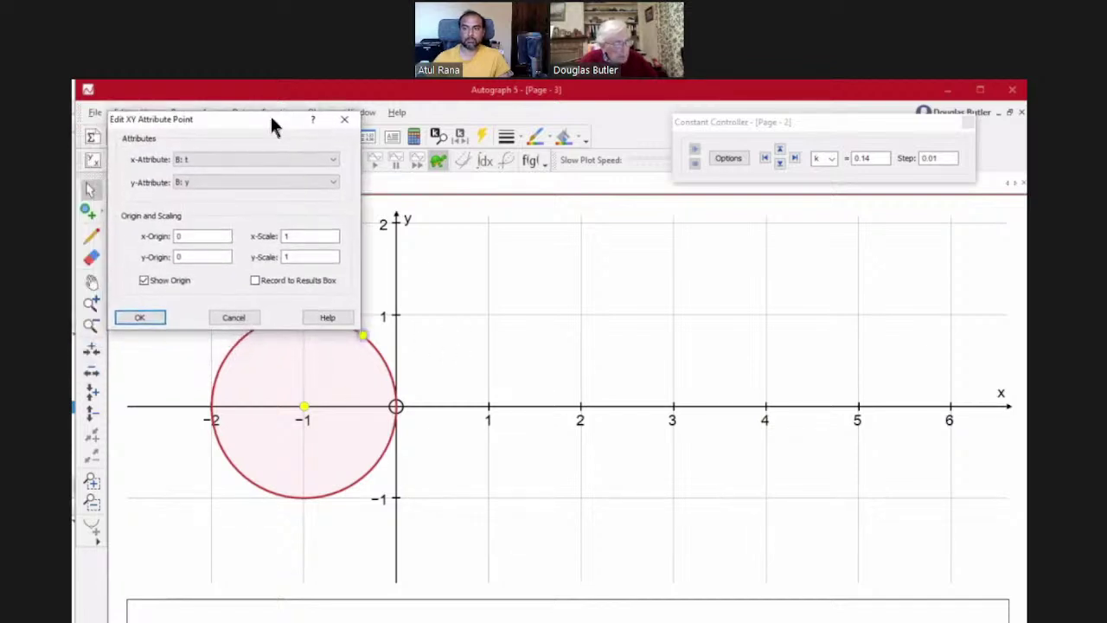
click(139, 317)
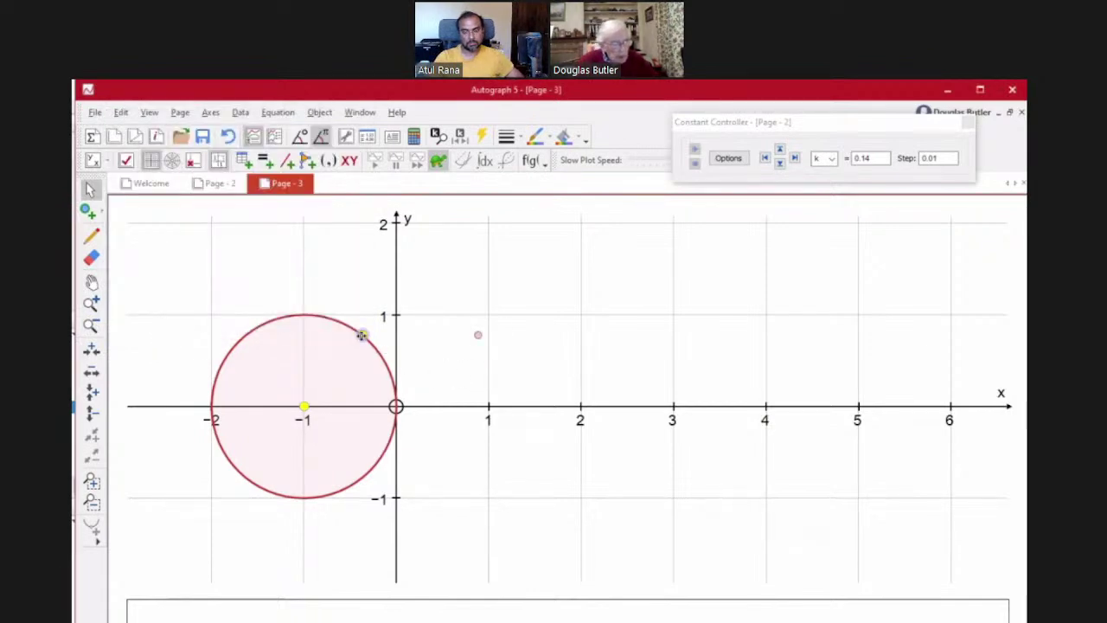
- Slide the circumference point along the circle, and set the x-axis spacing to π/2 for numbers and π/4 for pips
drag(363, 336, 348, 369)
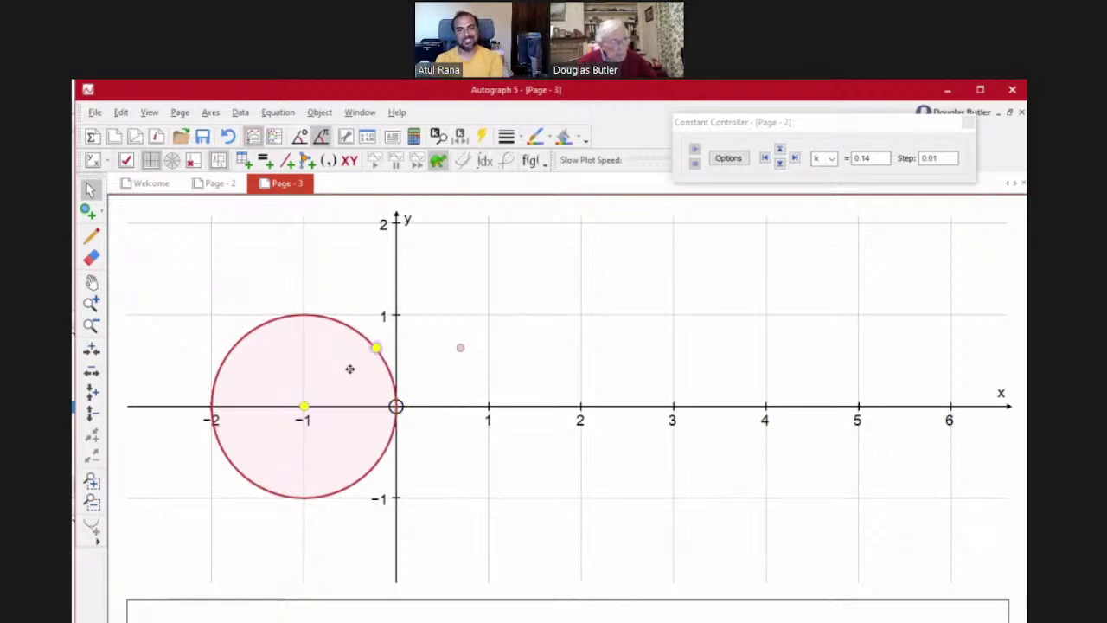
double_click(466, 404)
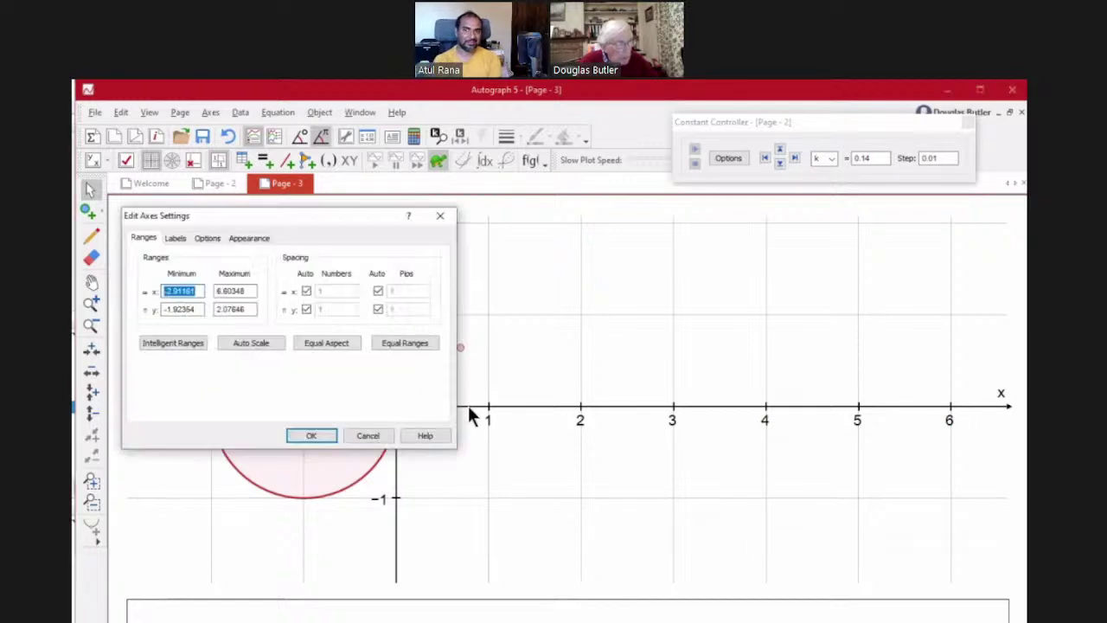
click(307, 291)
text(pi)
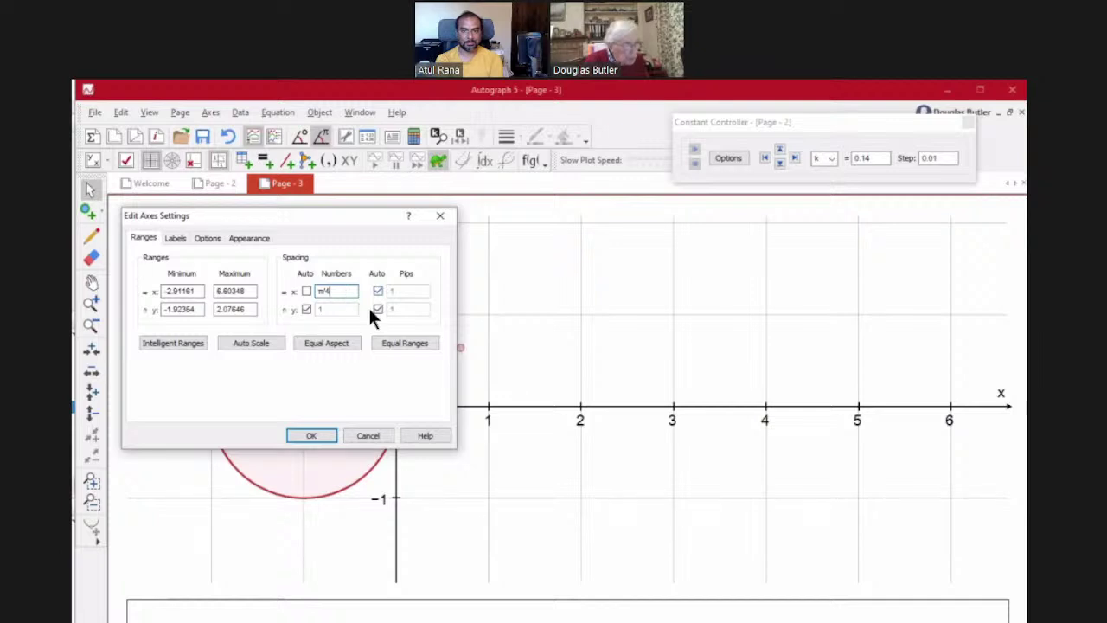
key(BackSpace)
text(2)
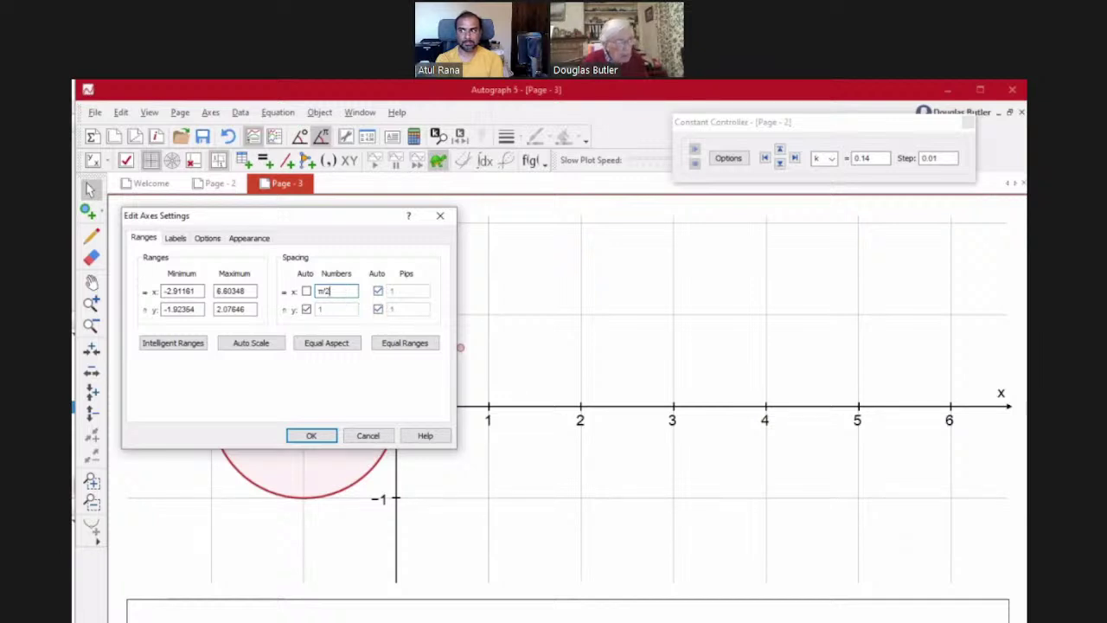
click(378, 290)
click(390, 291)
double_click(390, 291)
text(π/4)
click(332, 433)
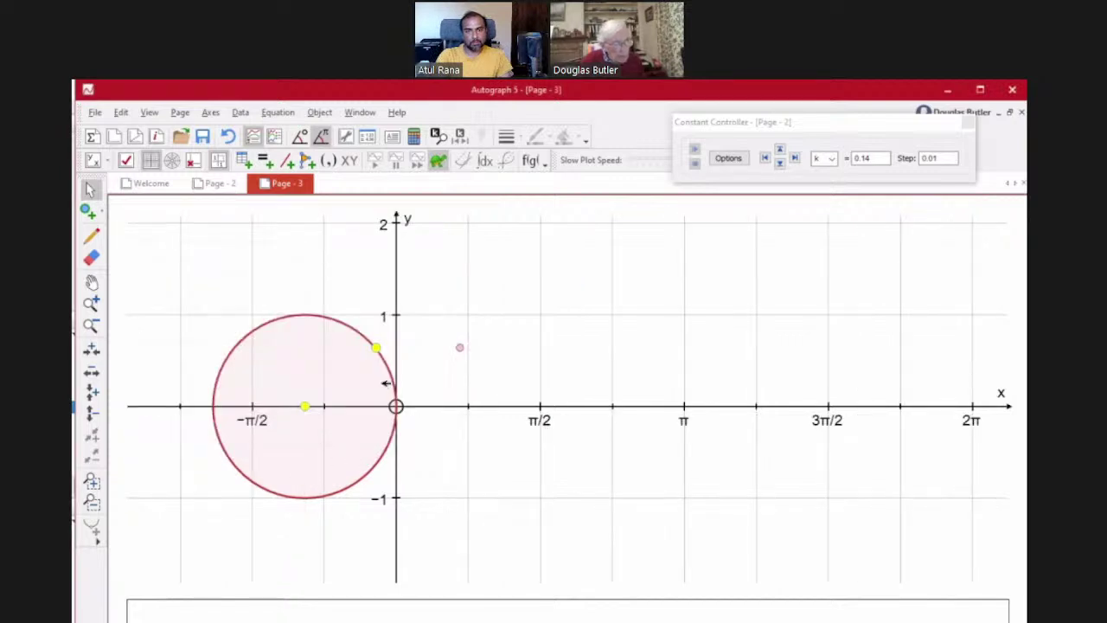
- Slide the circumference point until the attribute point sits at x = π/4, and create the attribute point's locus with t-step π/16
drag(377, 347, 348, 354)
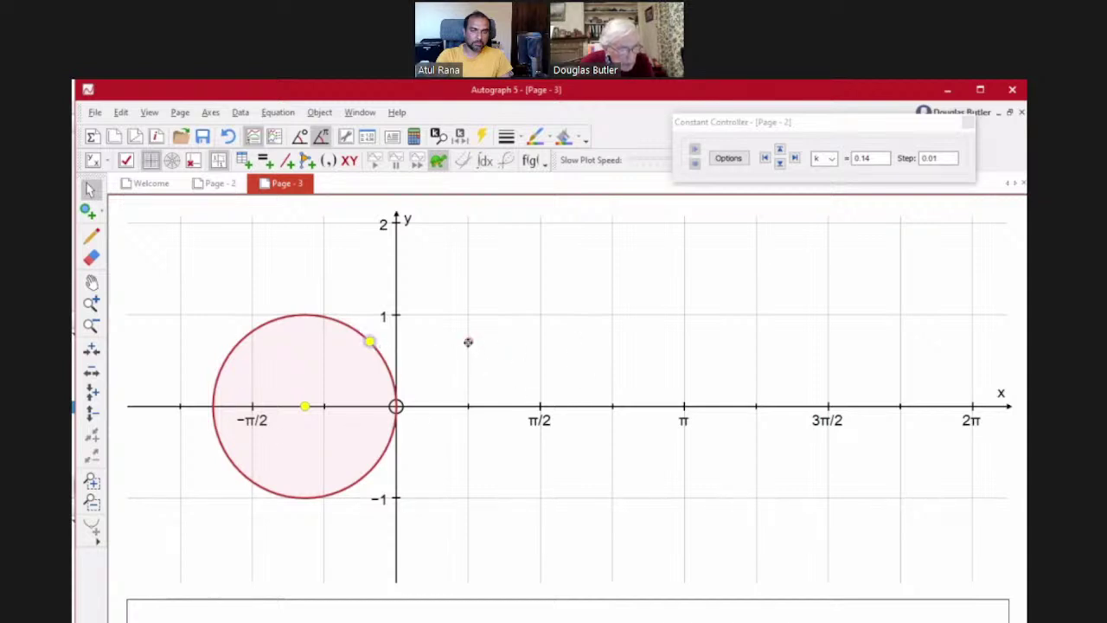
right_click(492, 250)
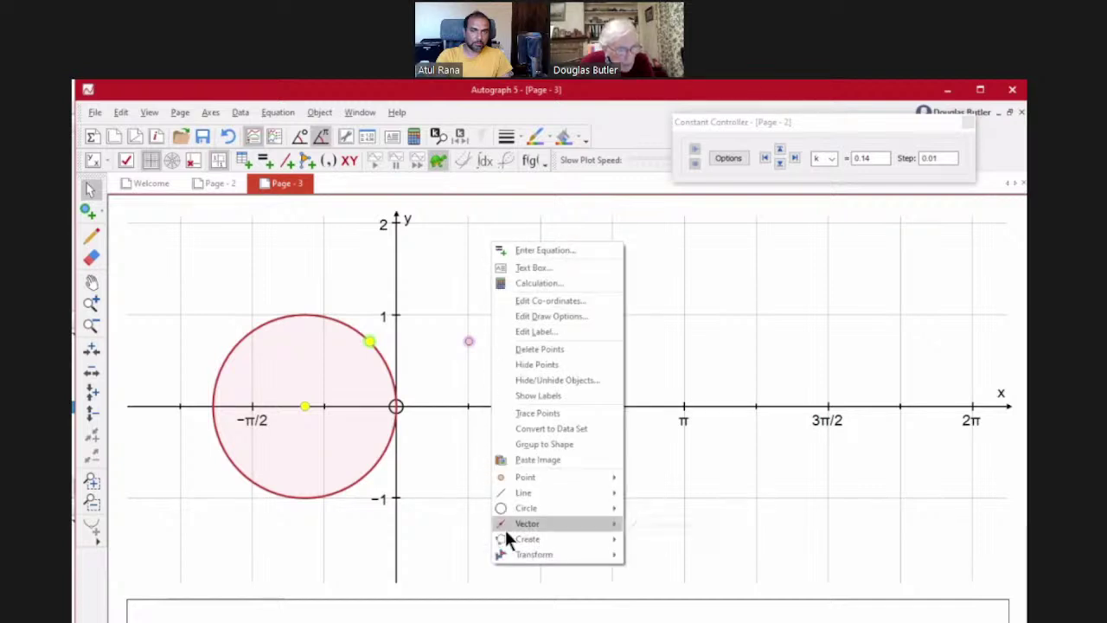
mouse_move(515, 537)
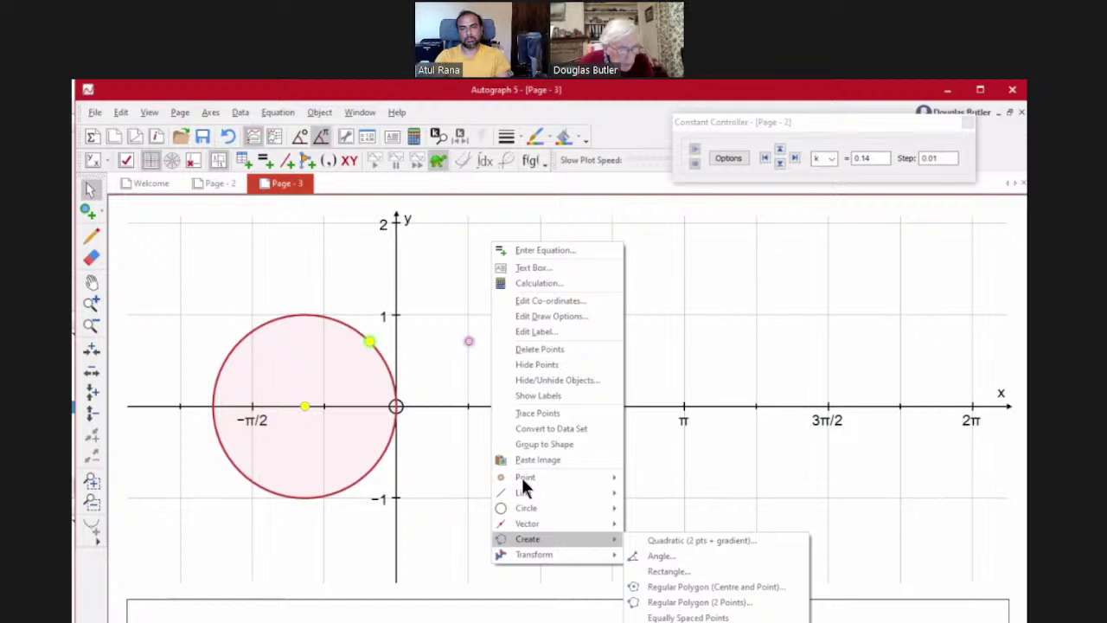
mouse_move(521, 487)
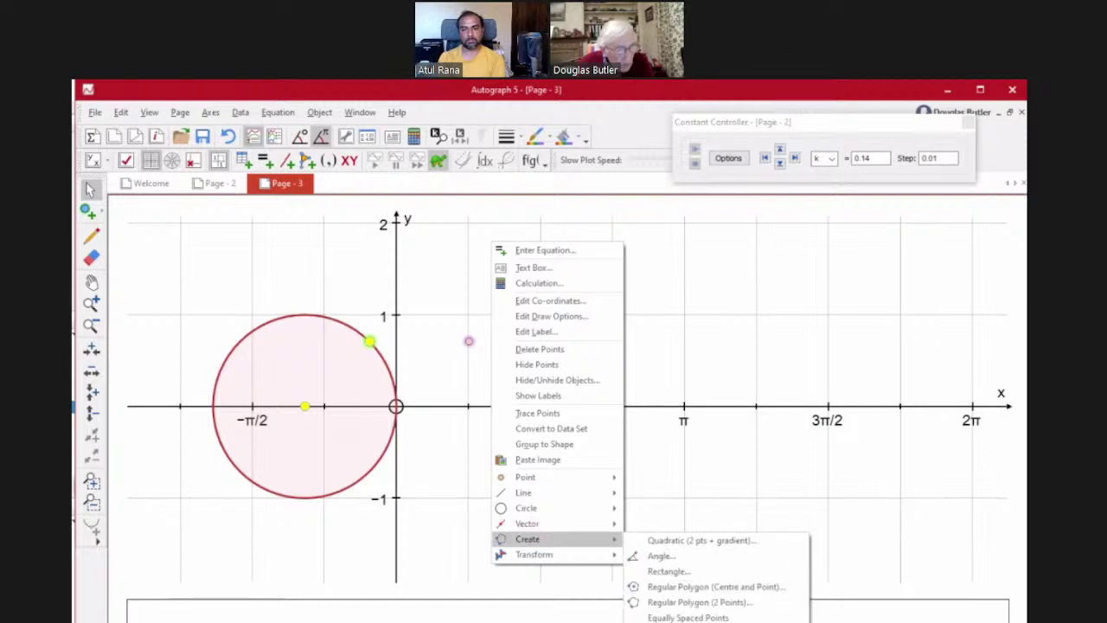
click(684, 622)
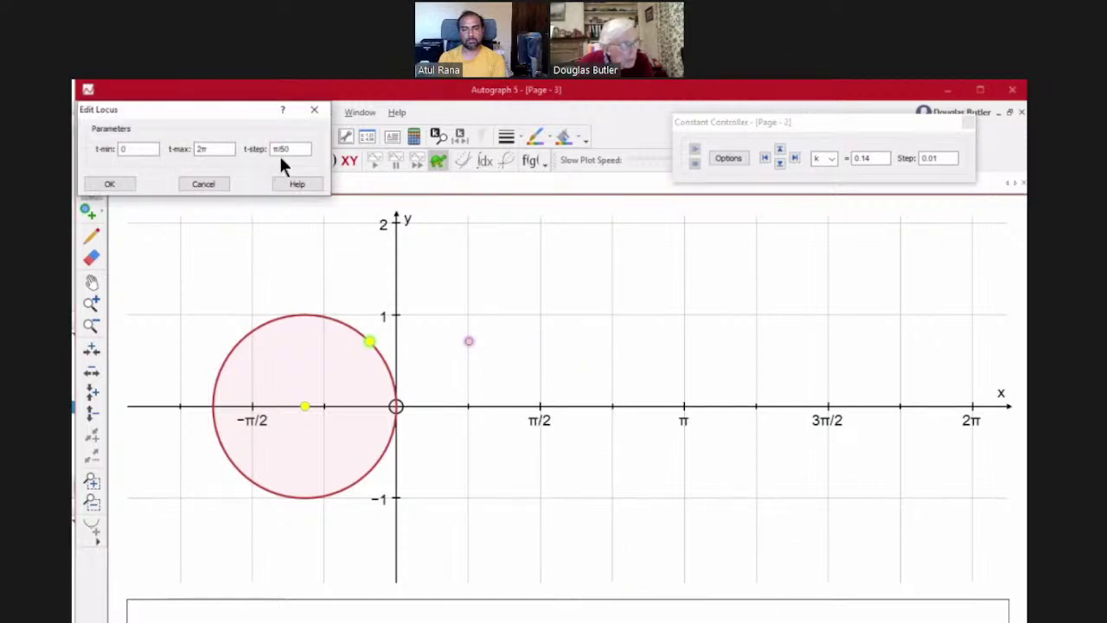
key(End)
key(BackSpace)
key(BackSpace)
text(16)
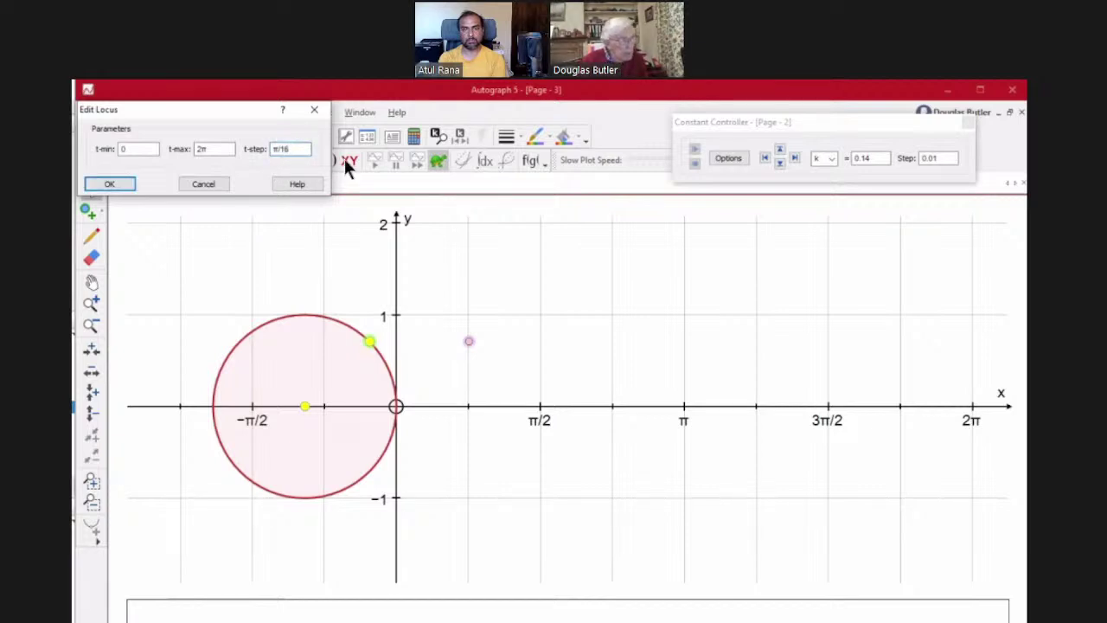
- Create the sine point's locus for t from 0 to 2π with step π/16, and move the driving point along the circle
click(109, 184)
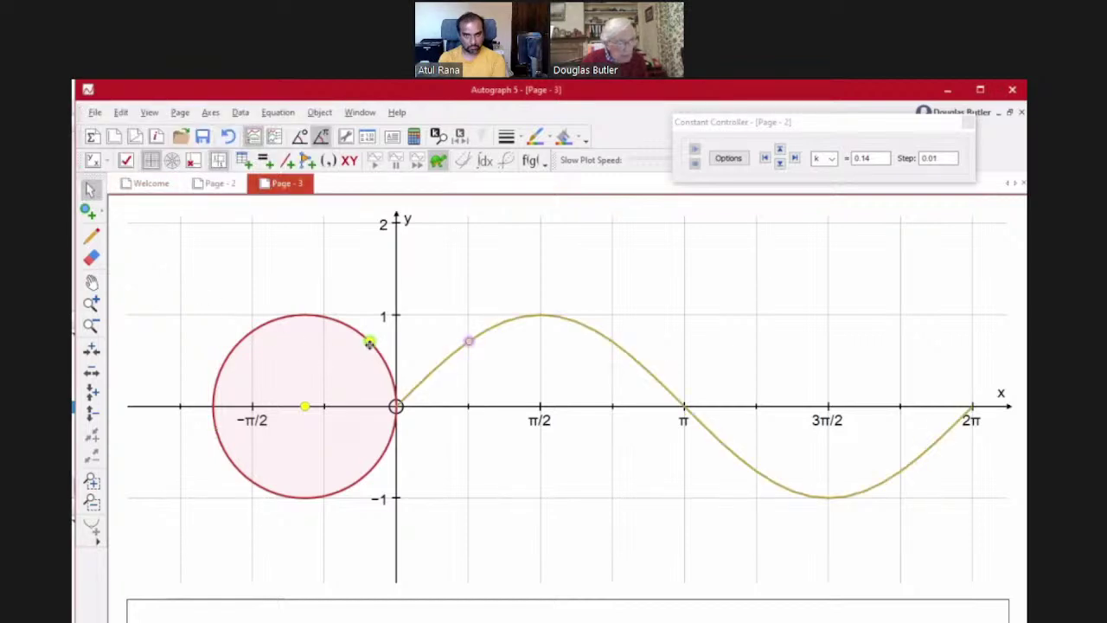
drag(370, 341, 360, 373)
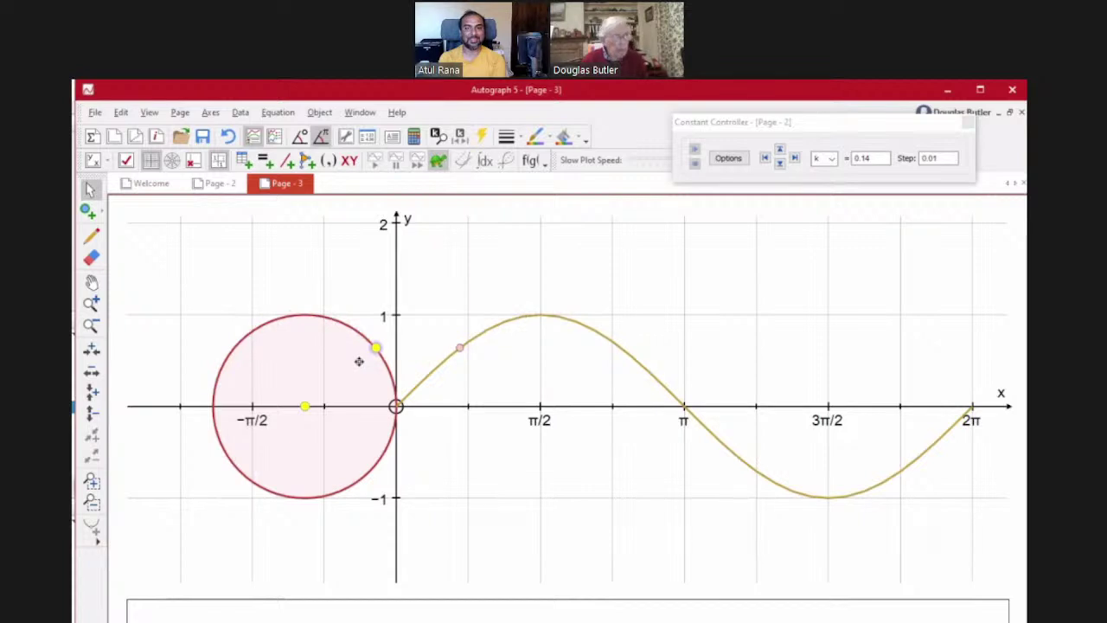
click(445, 270)
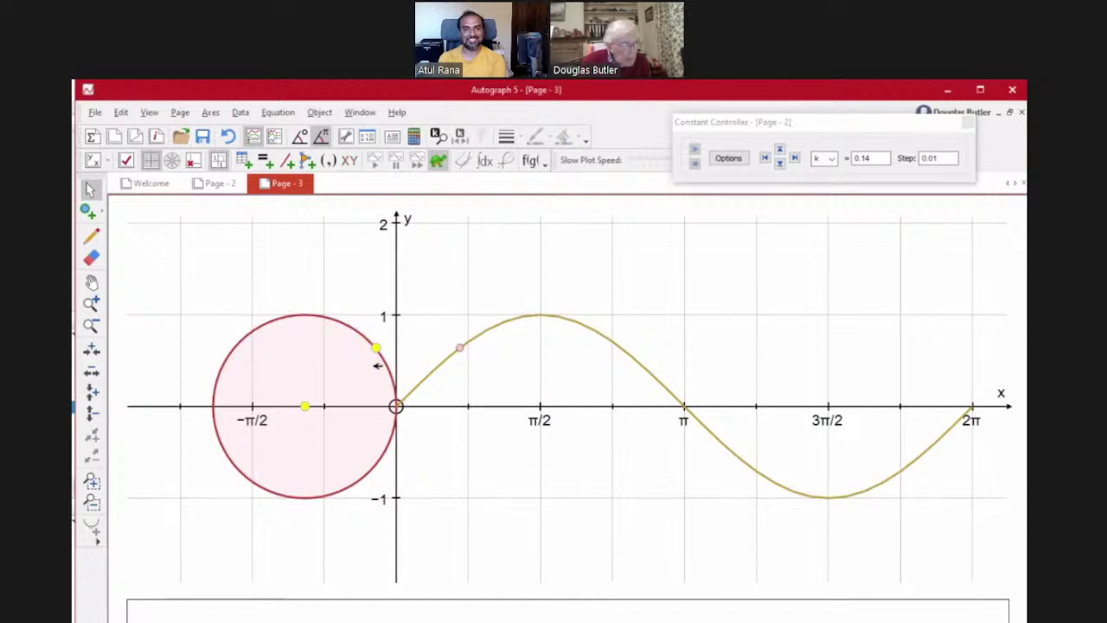
- Draw a horizontal line and a vertical line through the circle's centre point
click(306, 406)
right_click(529, 260)
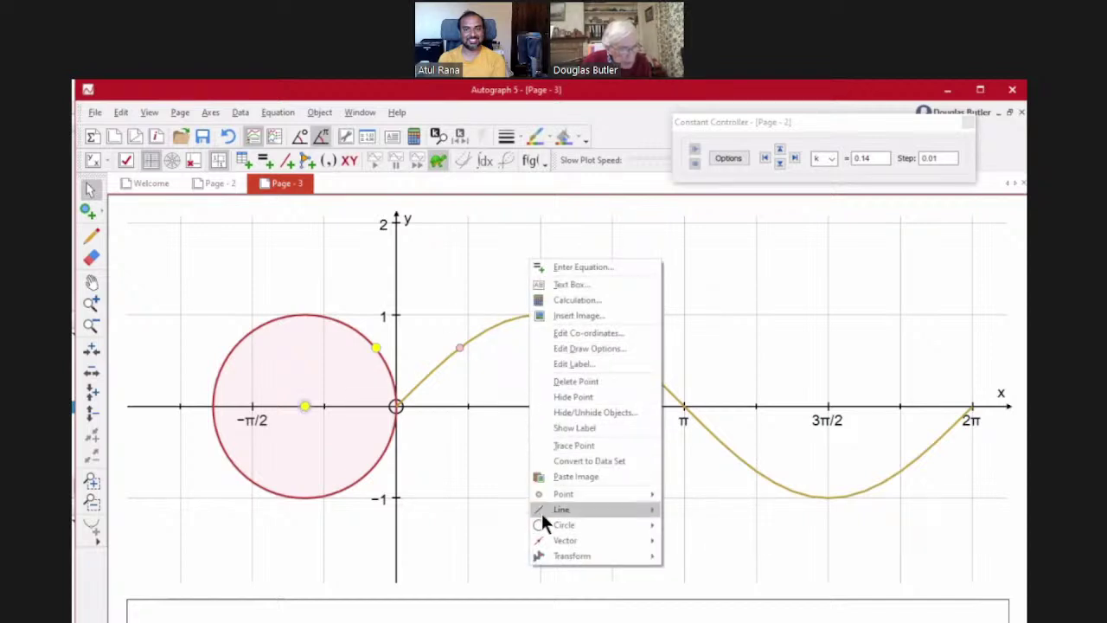
mouse_move(541, 513)
click(676, 503)
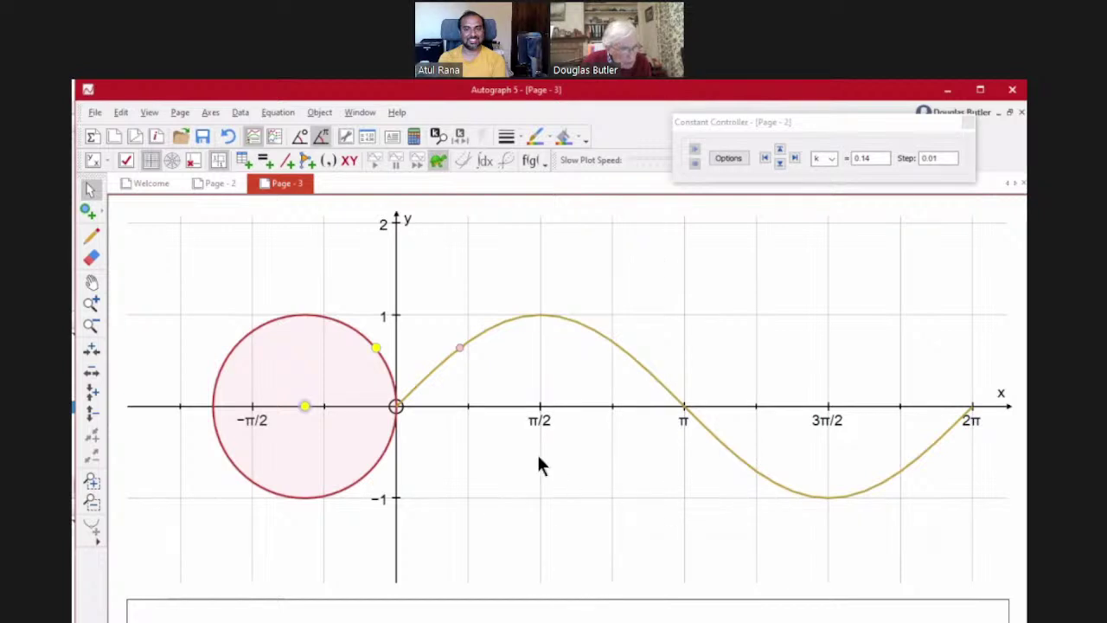
mouse_move(614, 397)
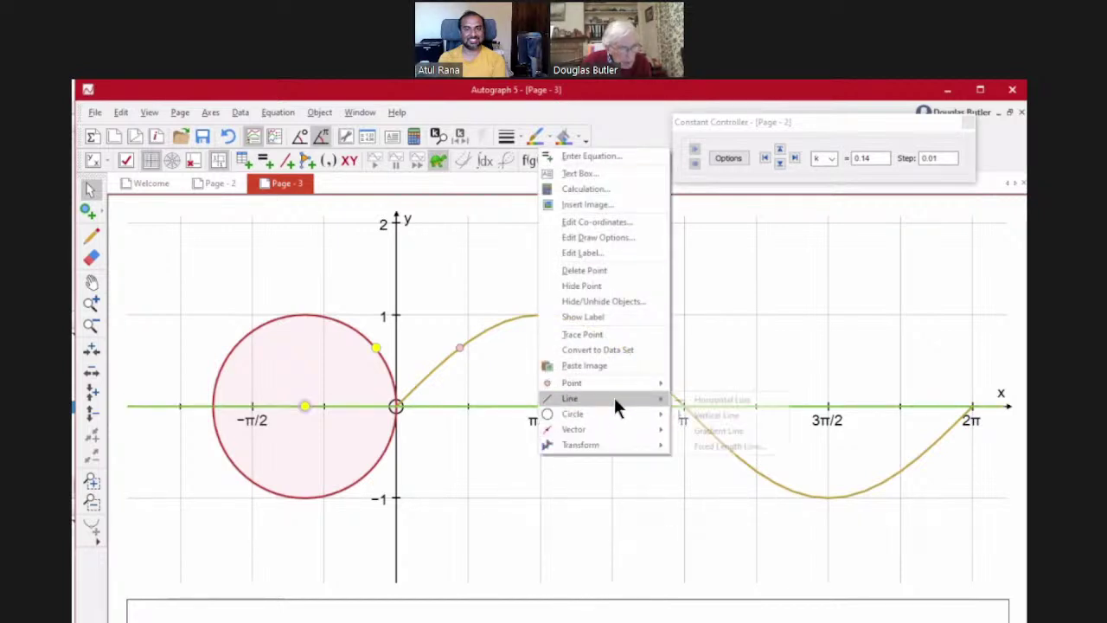
click(712, 415)
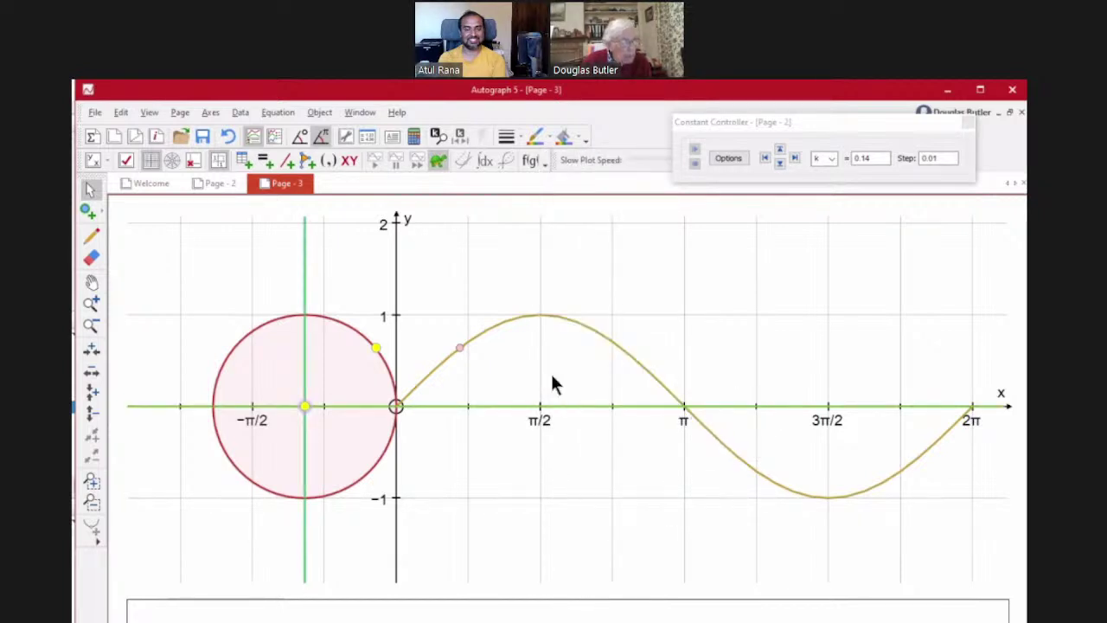
- Create the closest point on the horizontal line to the moving point on the circle
click(376, 348)
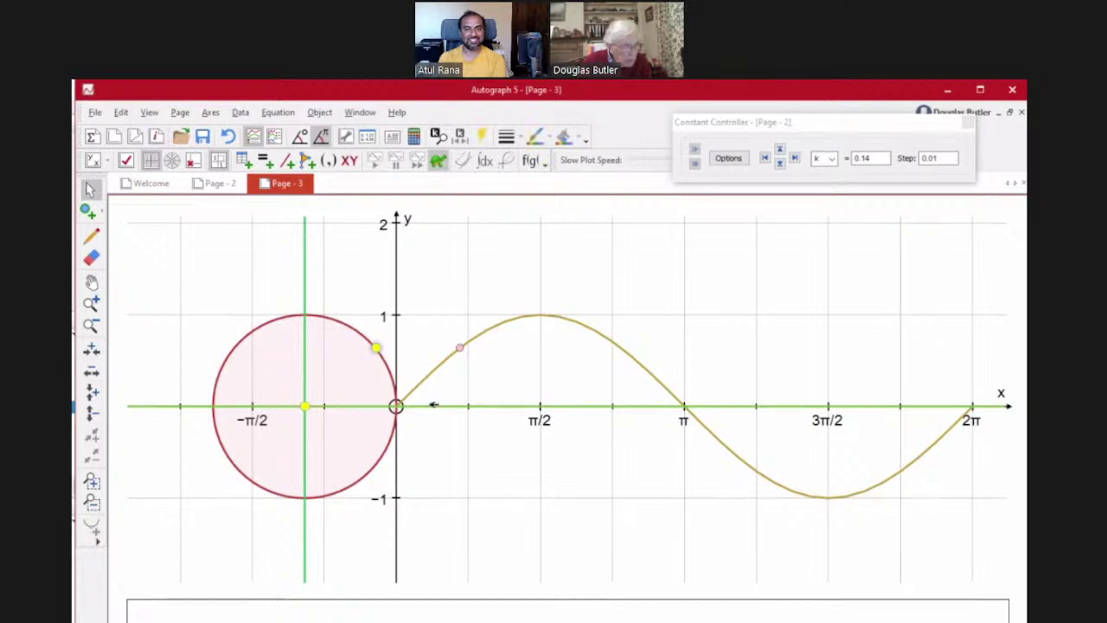
right_click(462, 259)
mouse_move(496, 459)
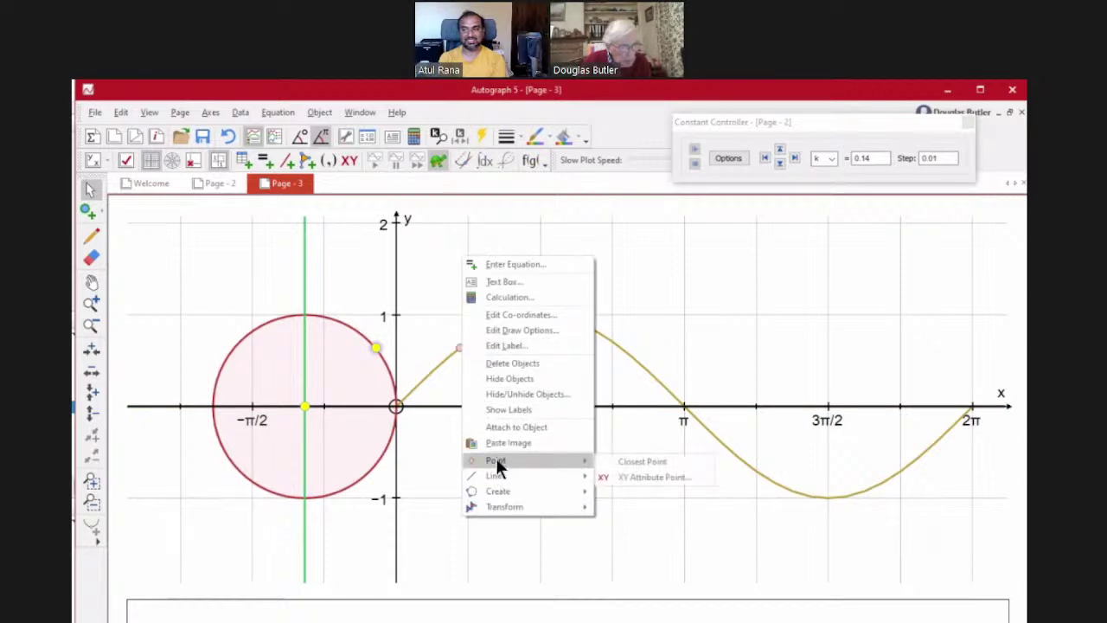
click(615, 461)
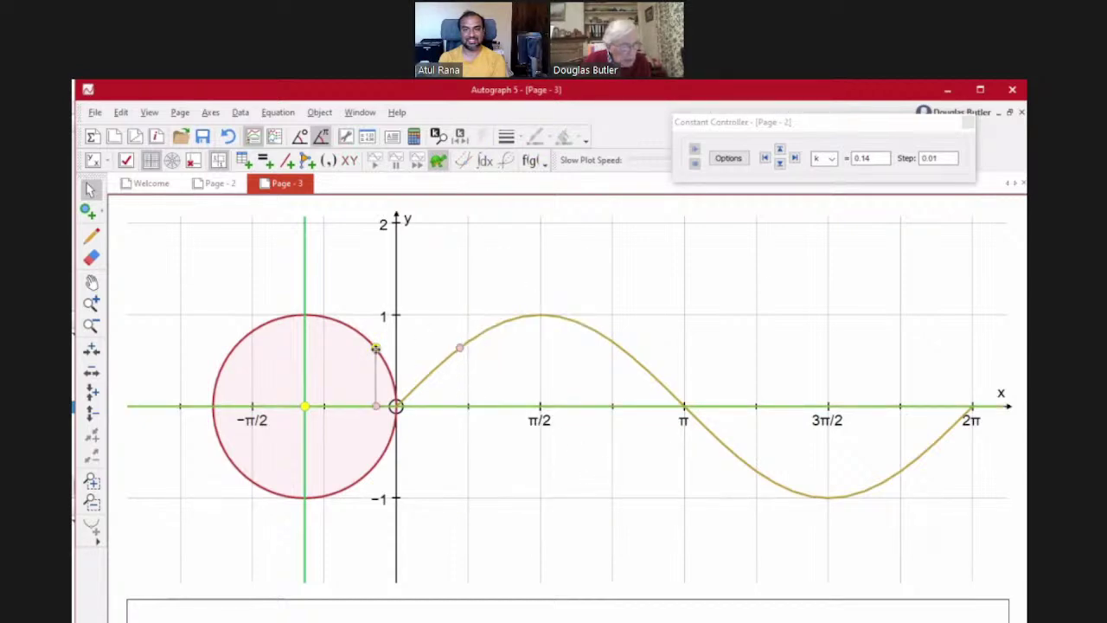
- Create the closest point on the vertical line to the moving point on the circle
click(308, 302)
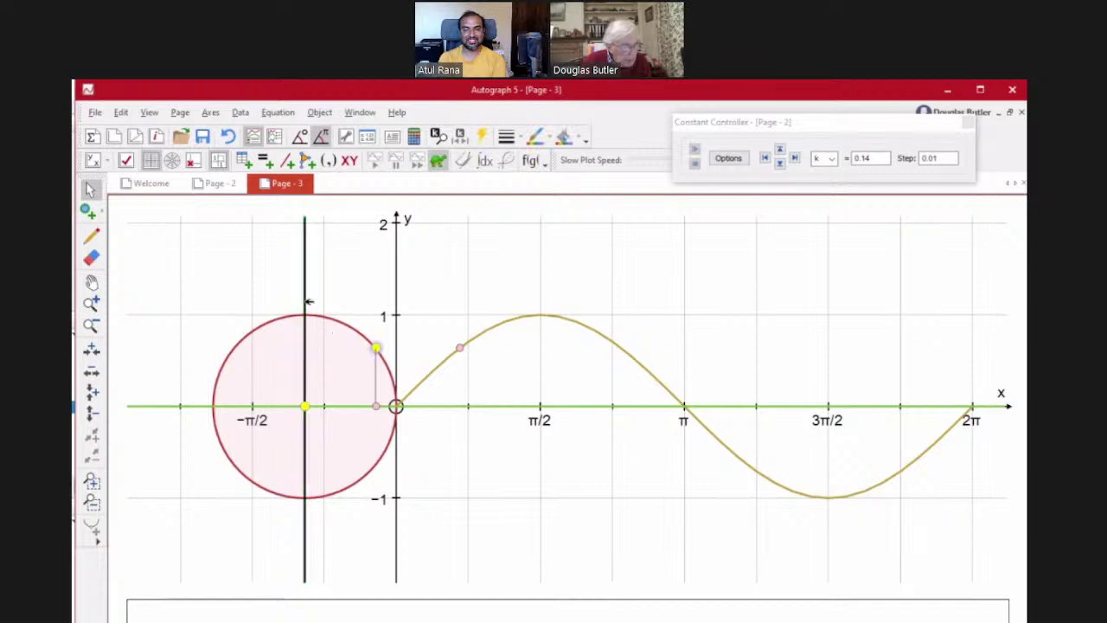
right_click(458, 259)
mouse_move(529, 466)
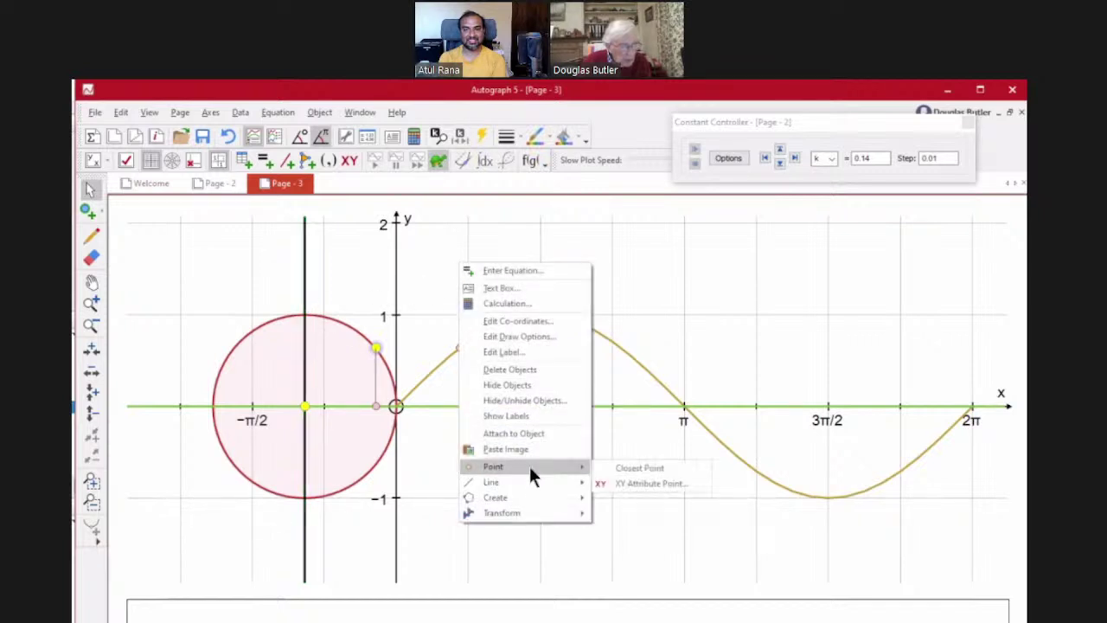
click(614, 467)
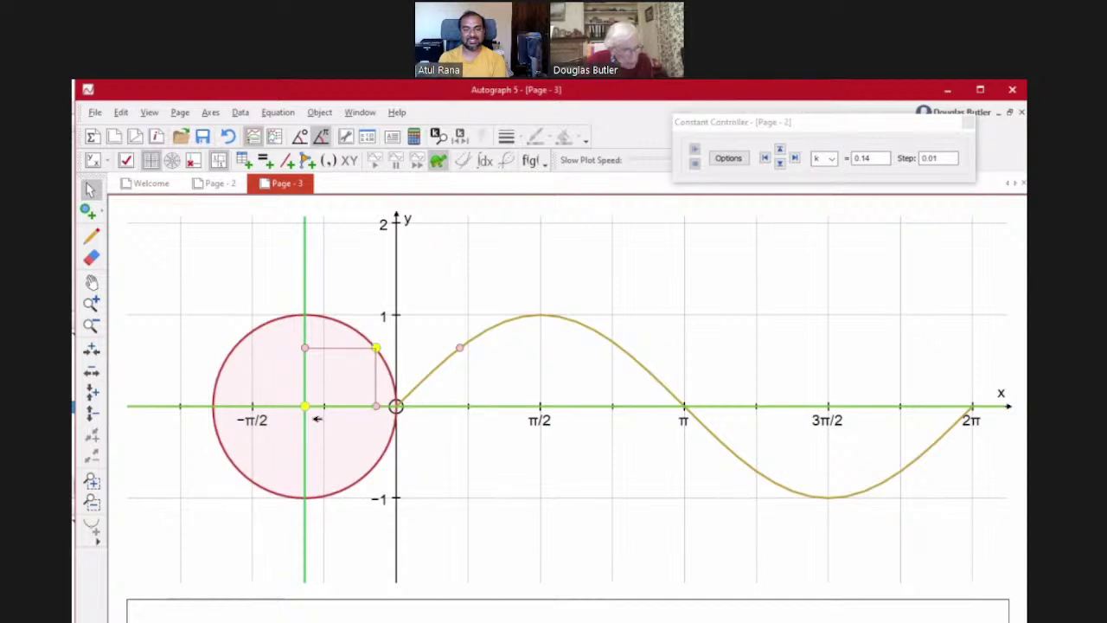
click(304, 406)
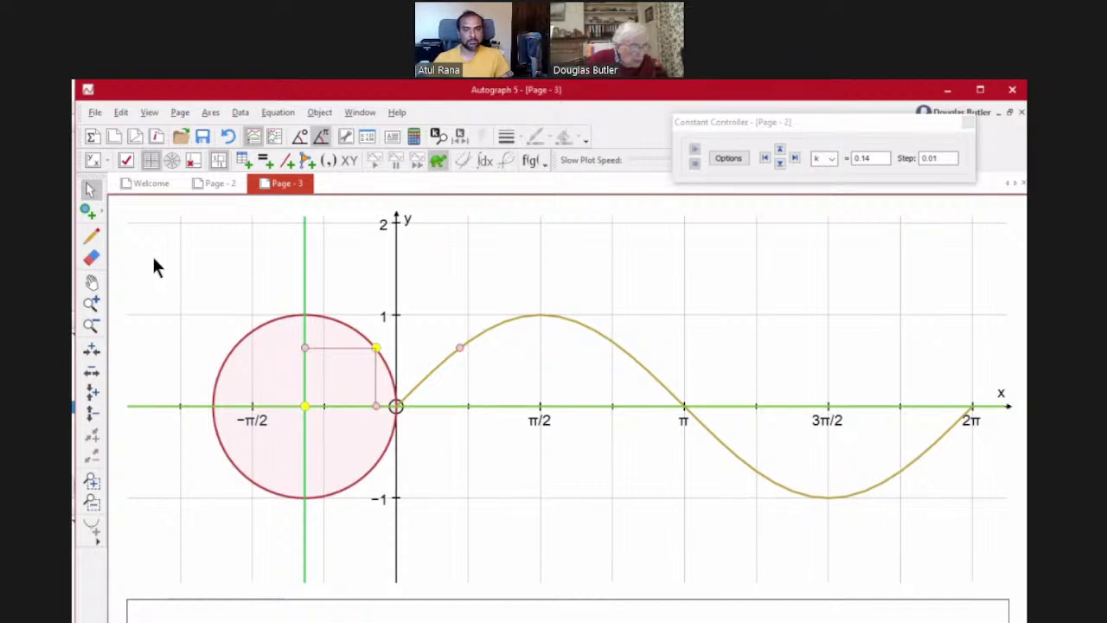
- Join the two closest points on the horizontal and vertical lines with a straight line, and move the point around the circle
click(101, 219)
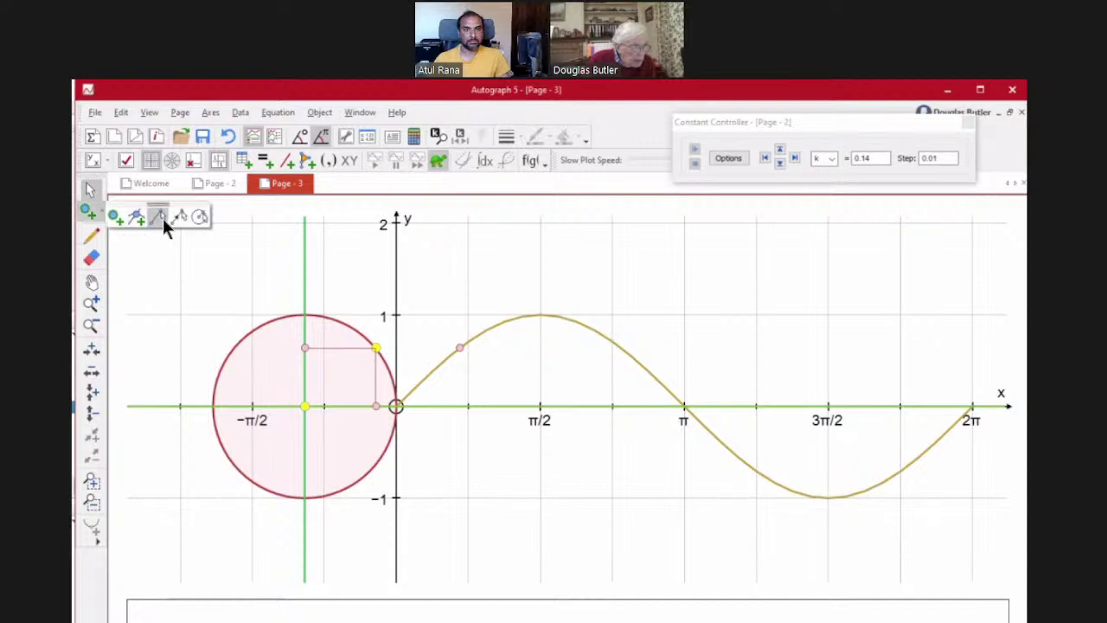
click(157, 216)
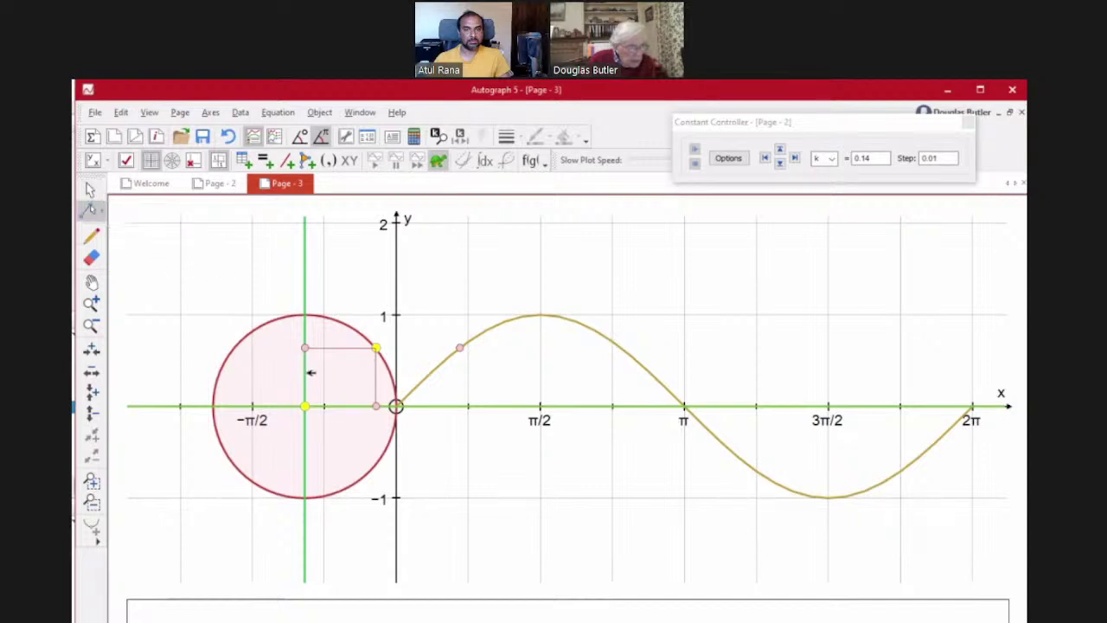
mouse_move(304, 349)
mouse_down()
mouse_move(308, 367)
mouse_move(381, 365)
mouse_move(375, 408)
mouse_up()
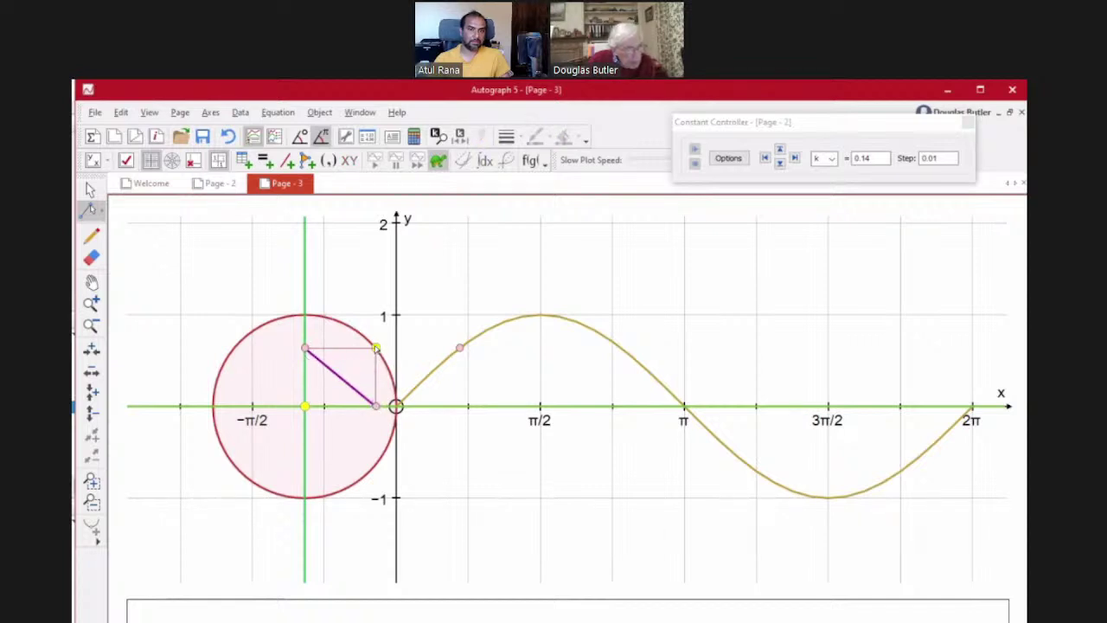
click(91, 190)
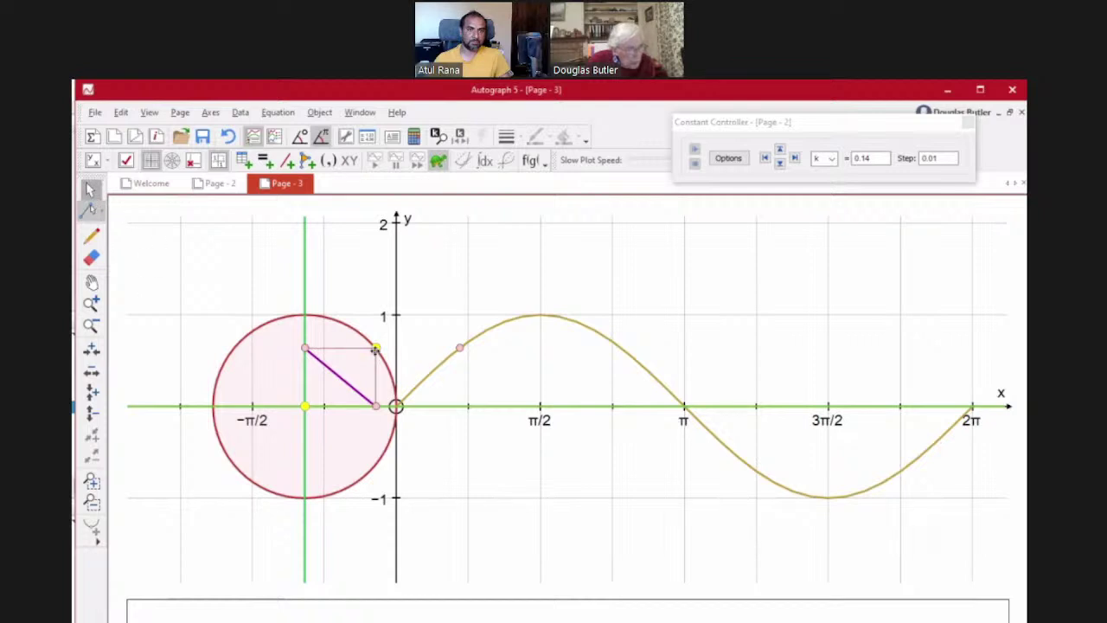
drag(376, 349, 337, 360)
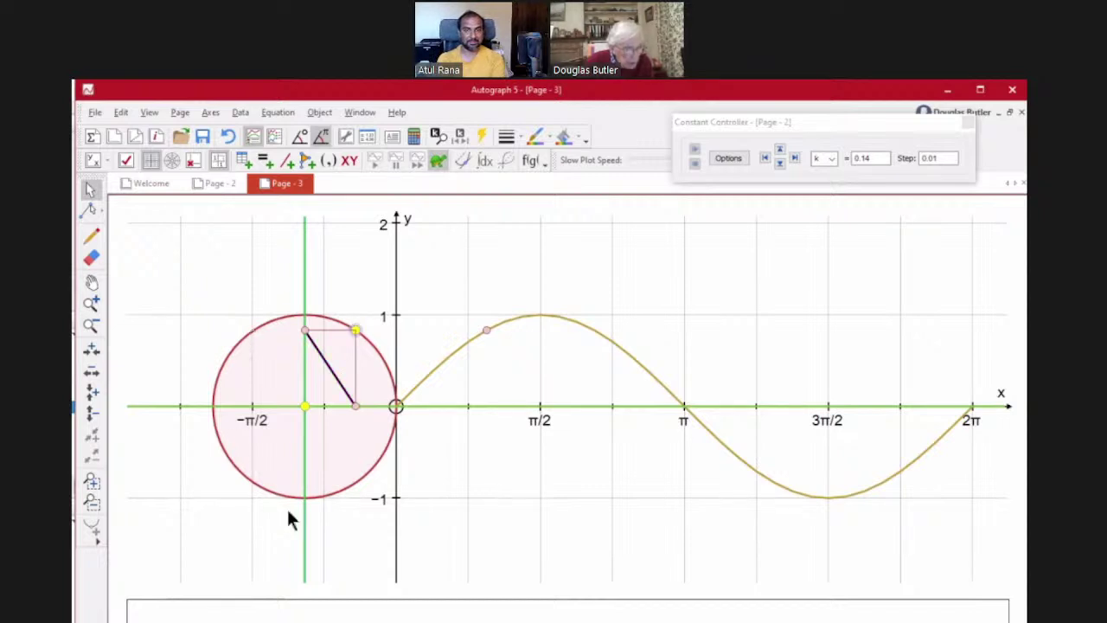
- Create a locus of the line joining the two closest points for t from 0 to 2π with step π/16
right_click(434, 253)
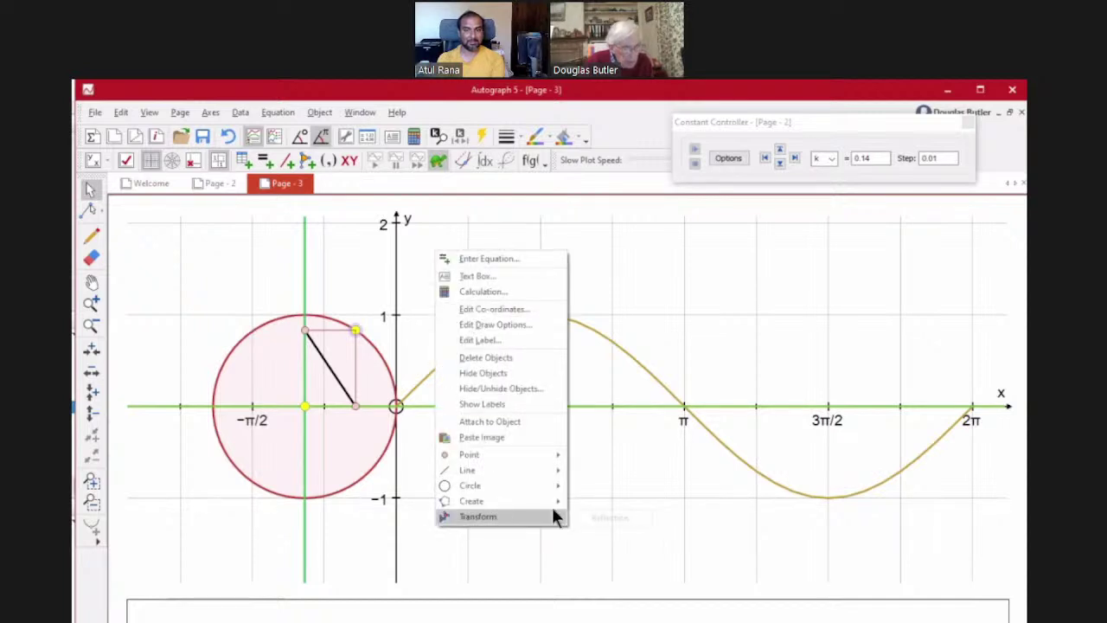
mouse_move(554, 502)
click(635, 517)
click(302, 149)
key(BackSpace)
key(BackSpace)
text(18)
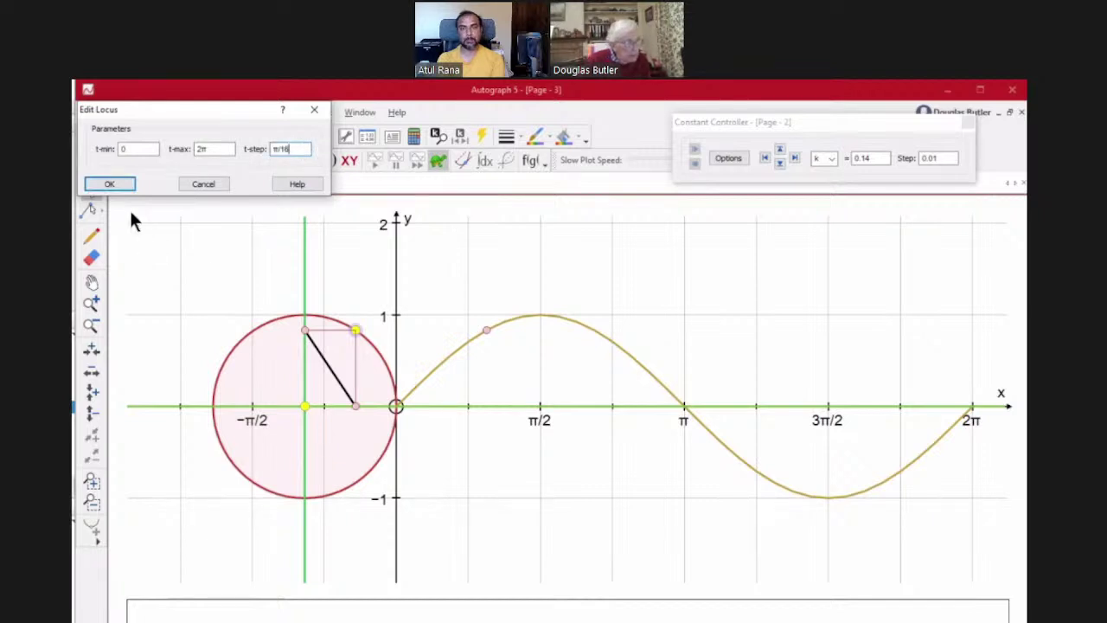
click(116, 183)
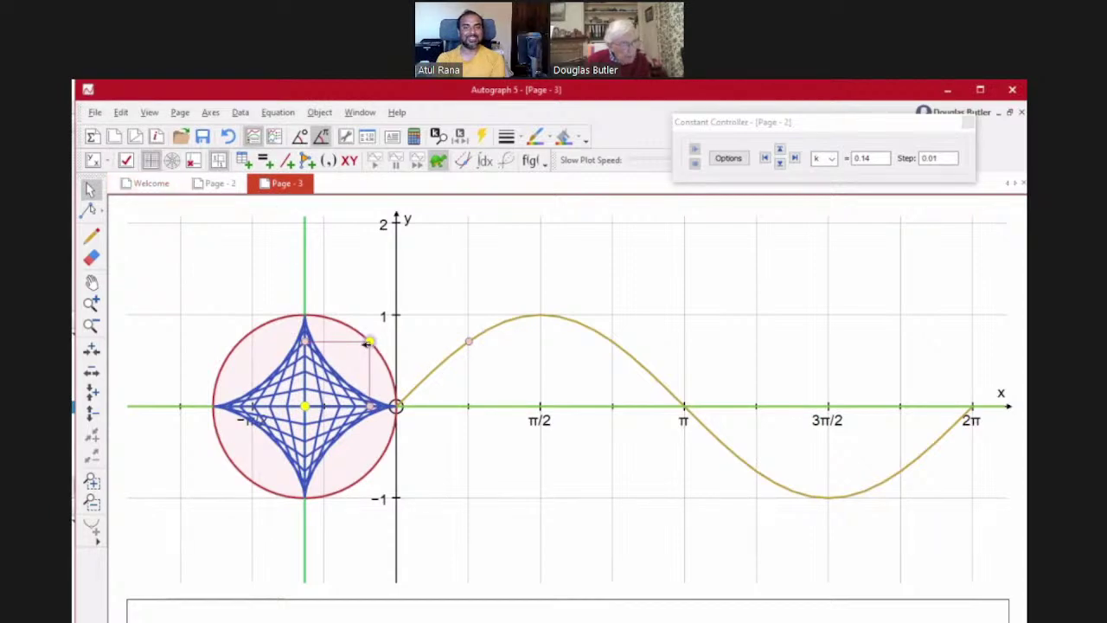
- Set up the moving circle point's animation in Automatic - Repeat mode
mouse_move(368, 340)
mouse_down()
mouse_move(321, 317)
mouse_move(272, 325)
mouse_move(233, 354)
mouse_move(212, 392)
mouse_move(235, 476)
mouse_move(218, 380)
mouse_move(369, 342)
mouse_up()
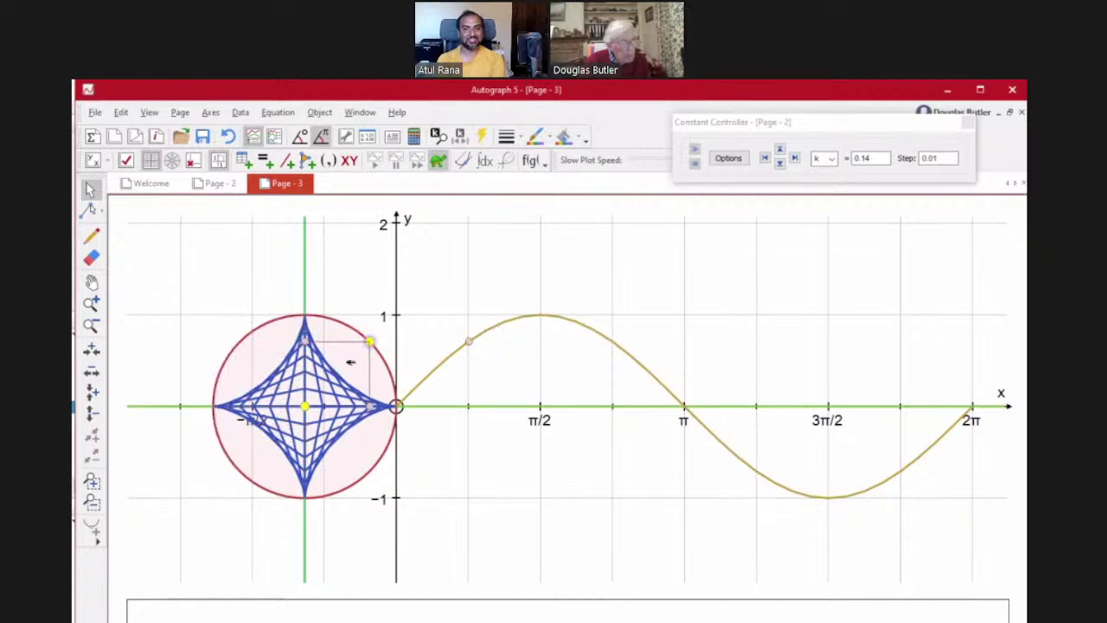
click(482, 136)
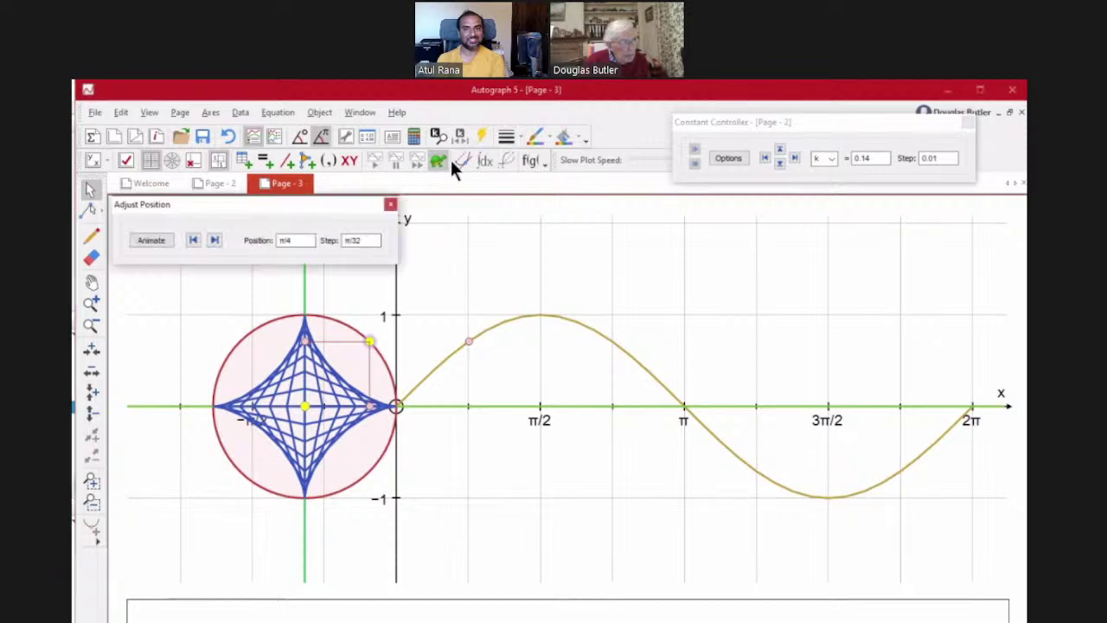
click(153, 240)
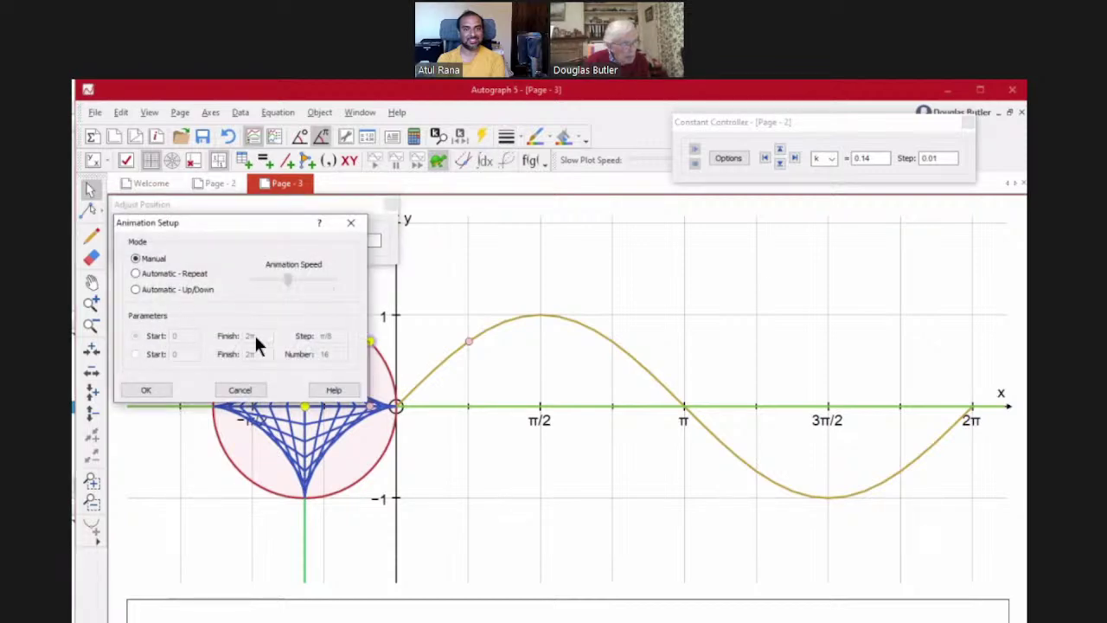
click(135, 287)
click(135, 273)
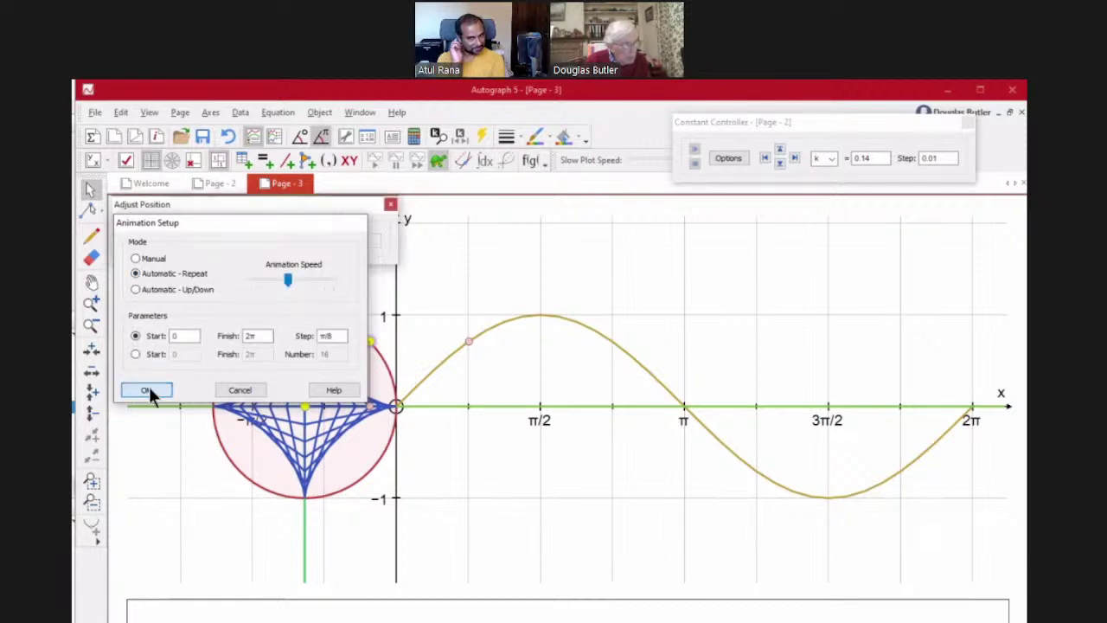
click(149, 389)
- Run and stop the circle point's animation, and move the Adjust Position window clear of the circle
click(194, 237)
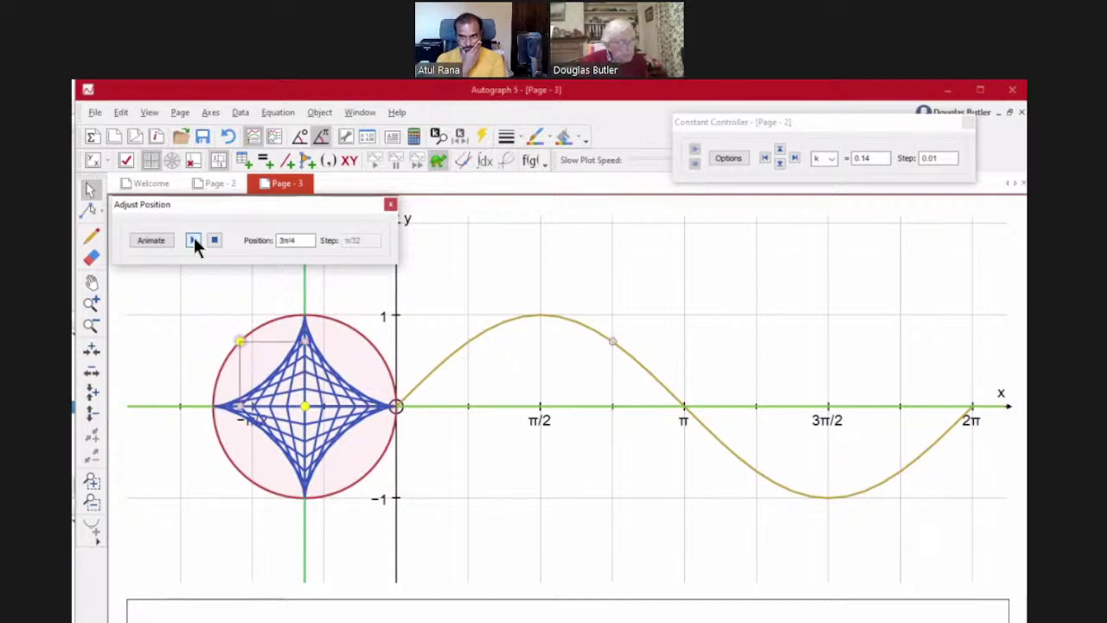
click(215, 244)
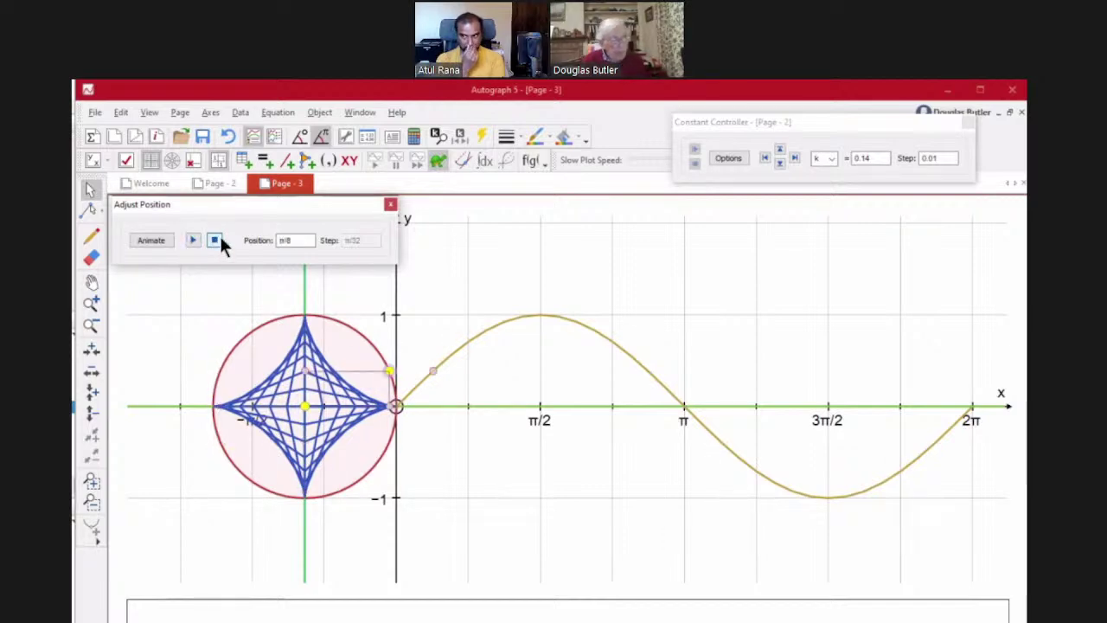
drag(328, 207, 737, 225)
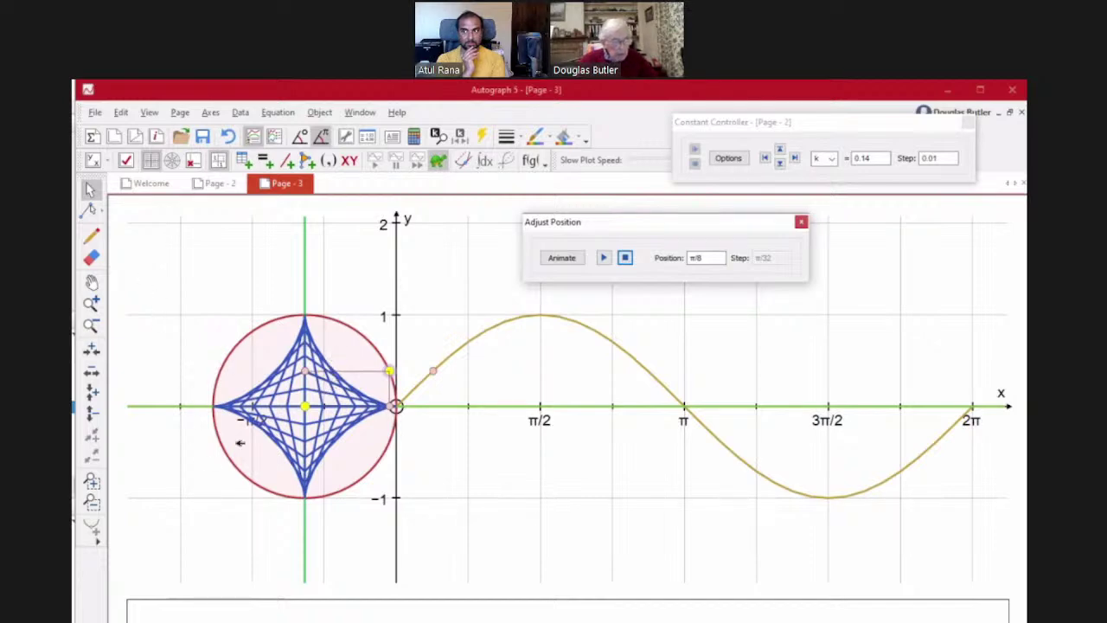
right_click(448, 370)
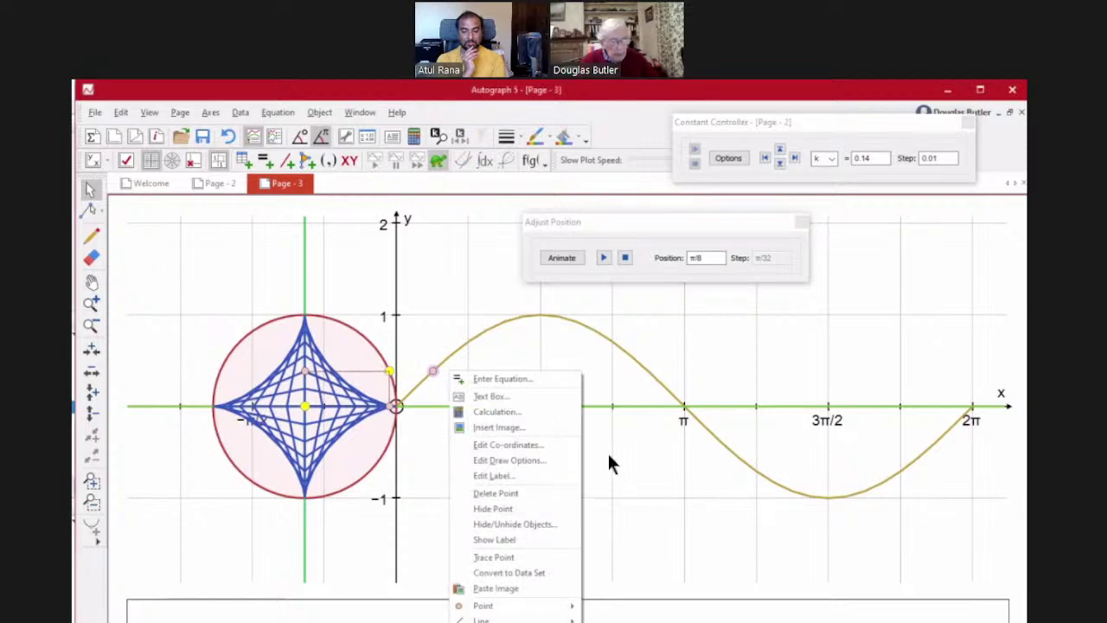
click(636, 439)
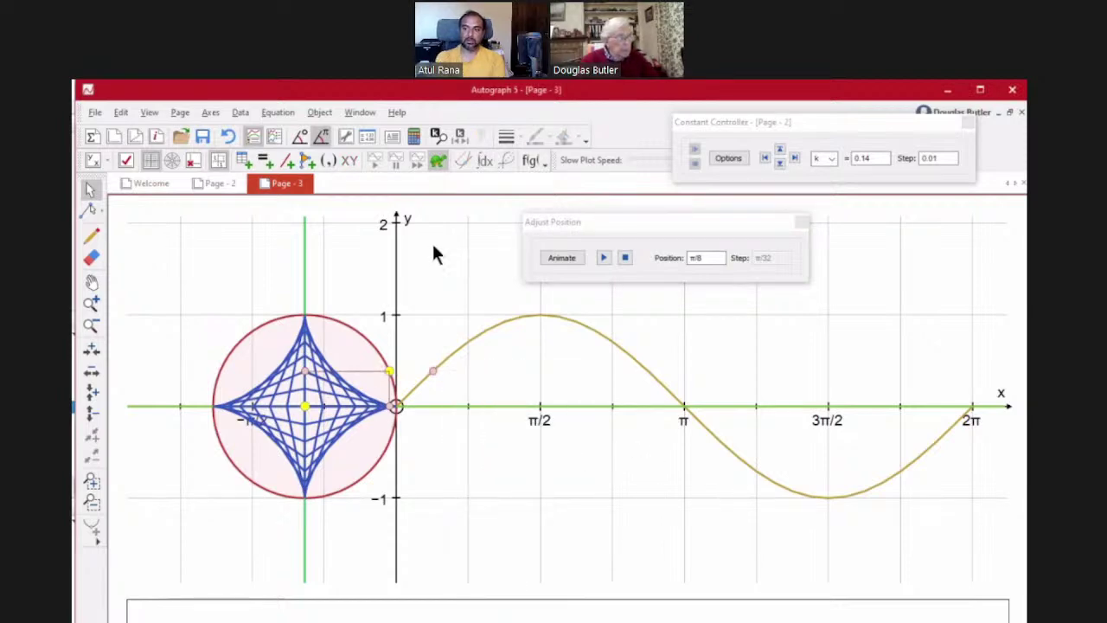
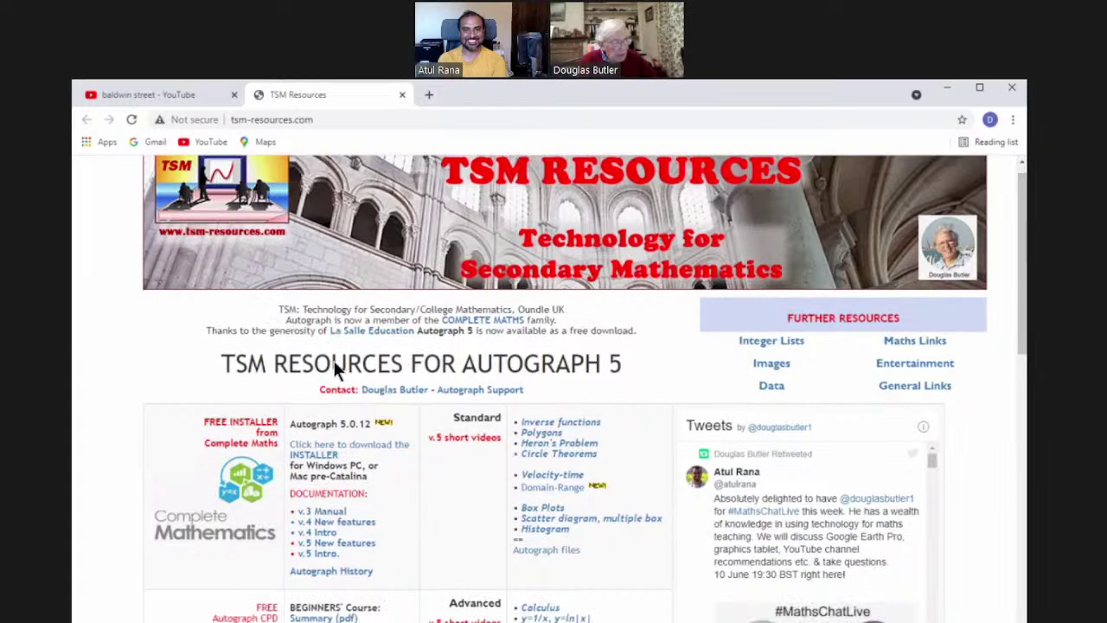
- Follow the installer link on the TSM Resources page and open the free download section for Autograph 5
scroll(333, 364, down, 1)
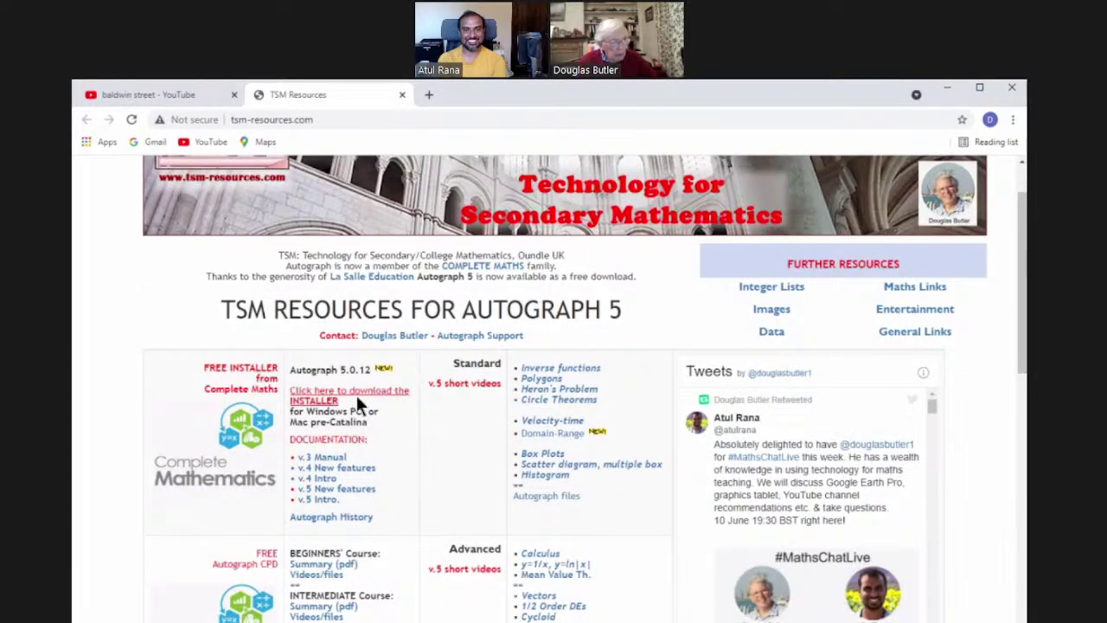
click(314, 399)
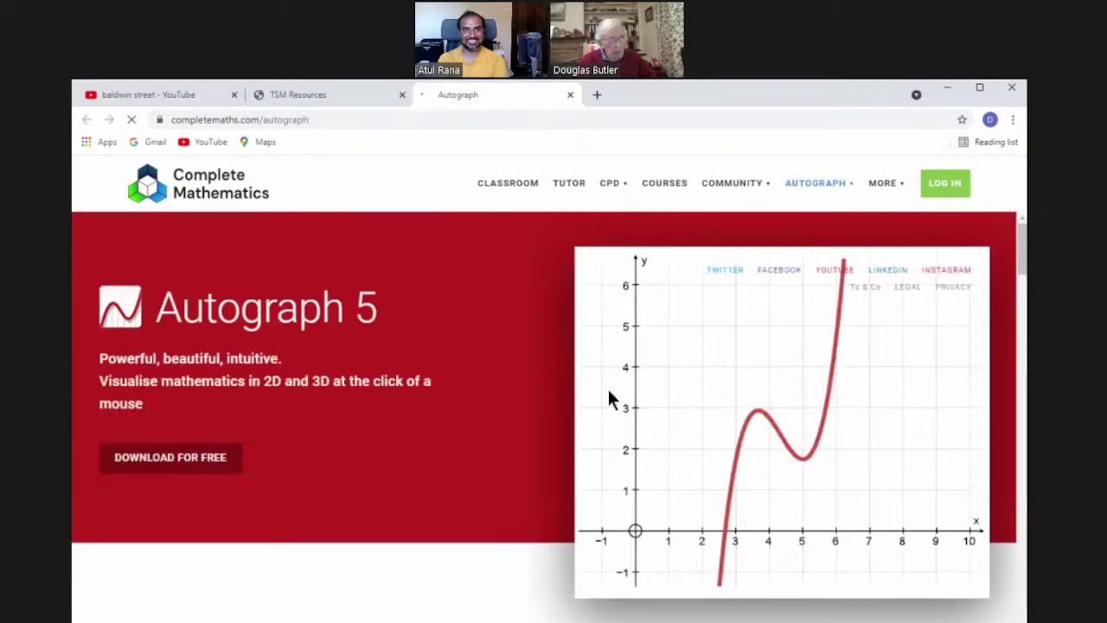
click(170, 465)
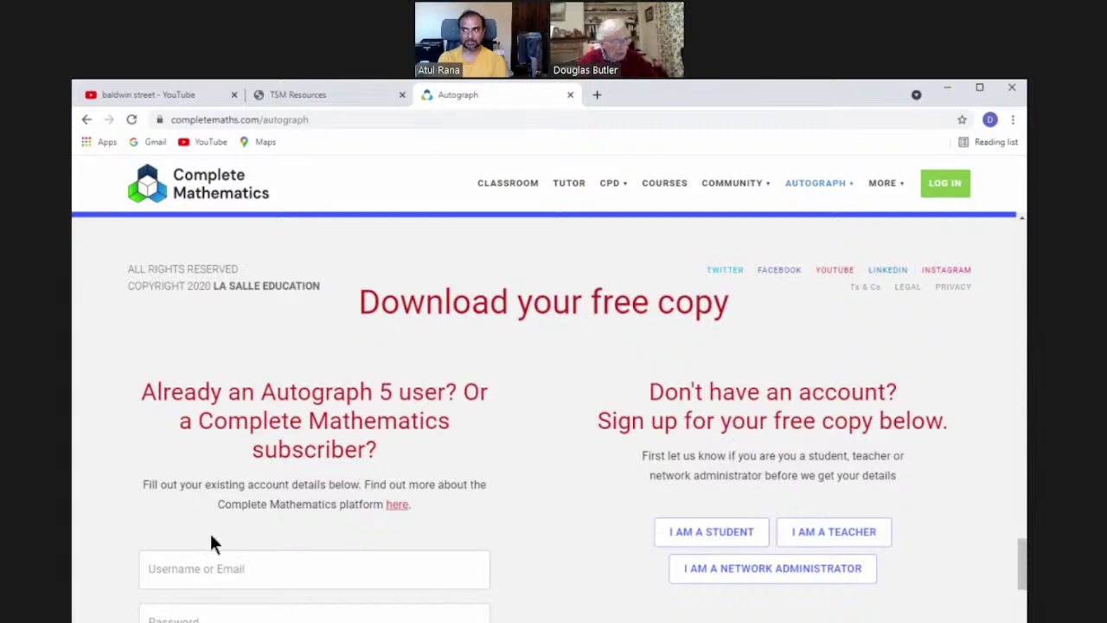
click(250, 571)
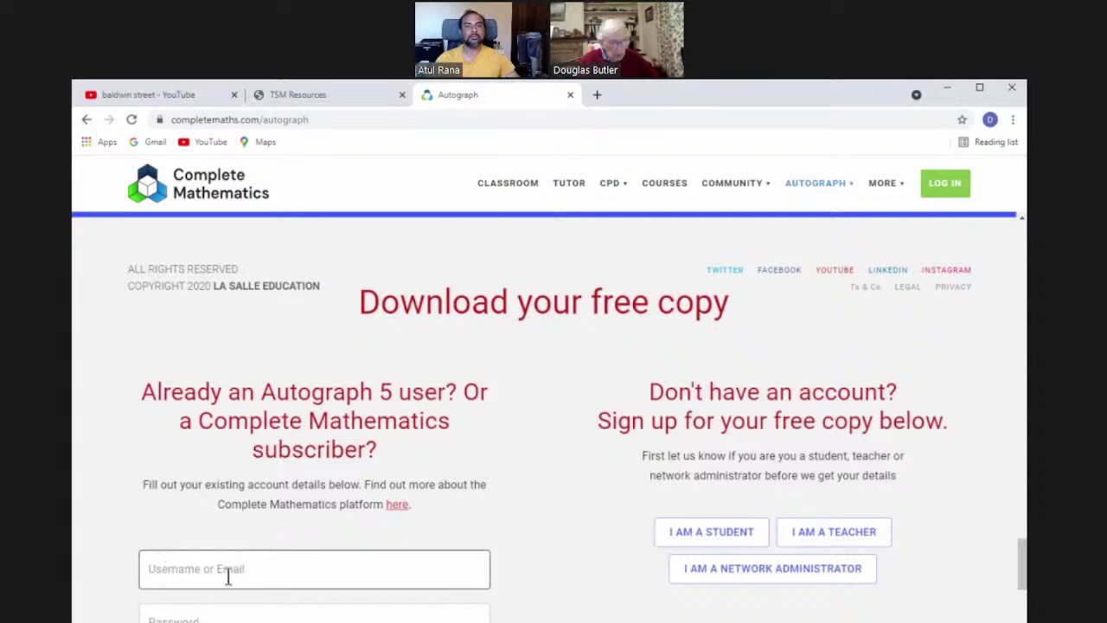
click(215, 619)
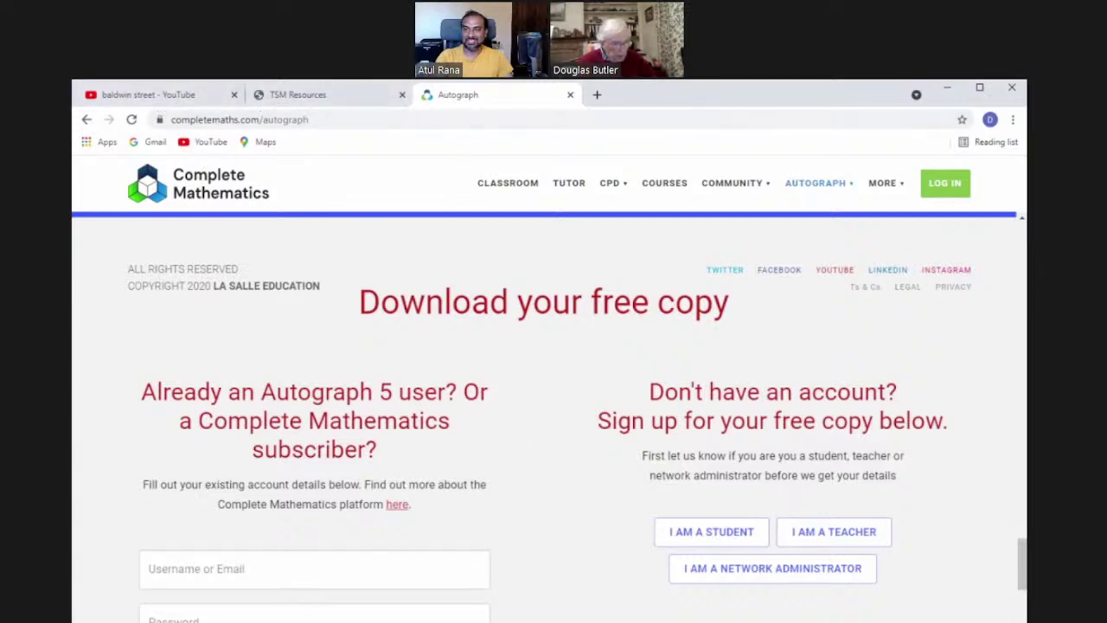
- Switch to Autograph, close it without saving the open pages, and restart it at the Advanced level
key(alt+Tab)
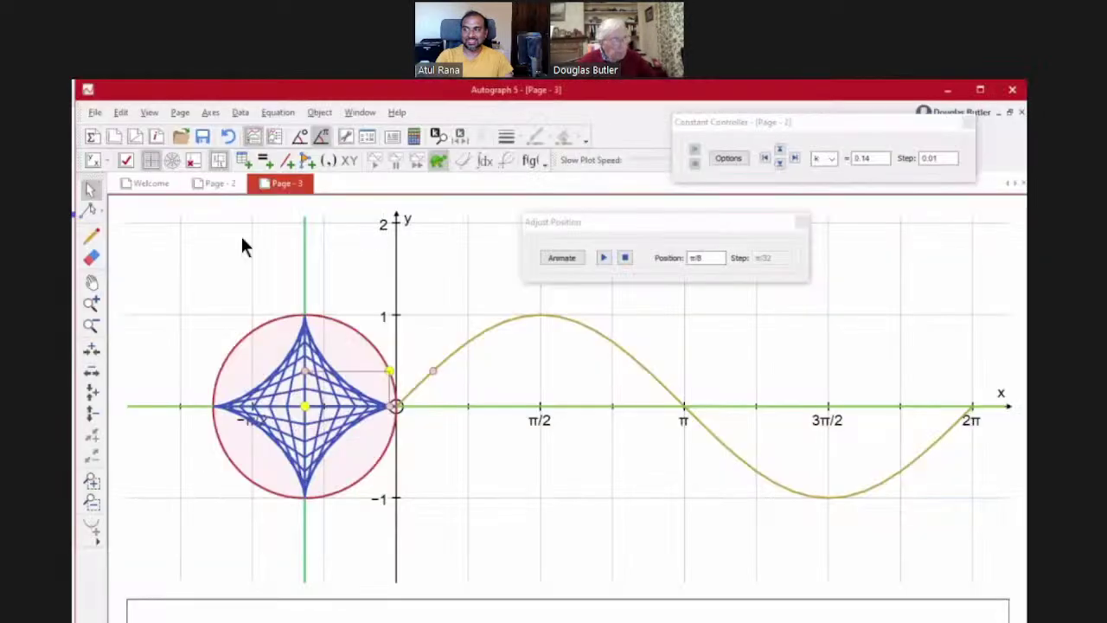
click(1014, 90)
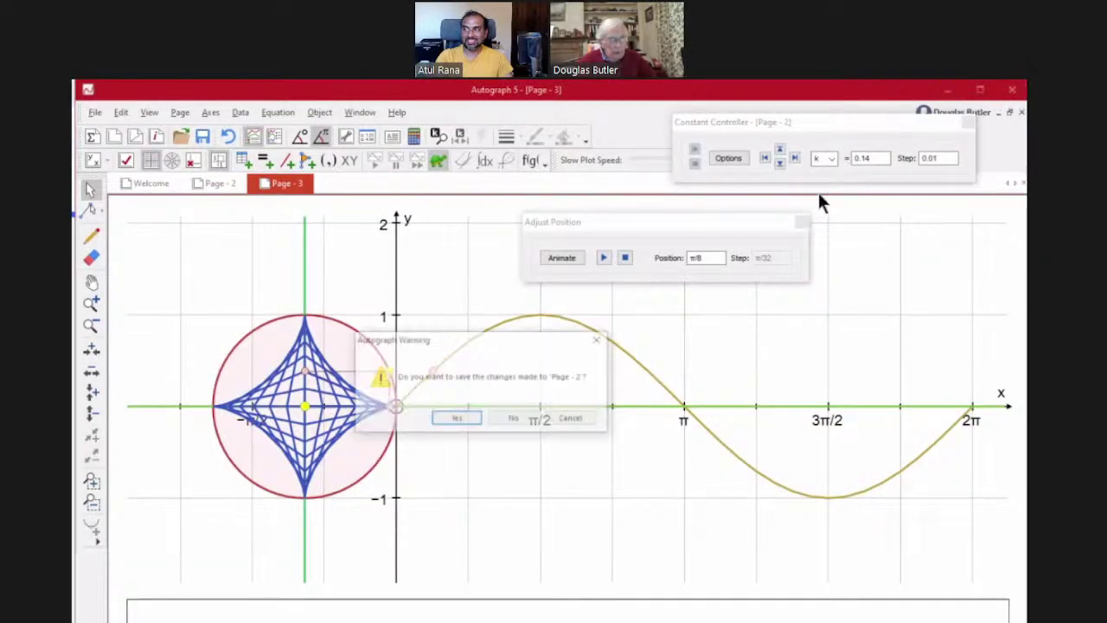
click(513, 420)
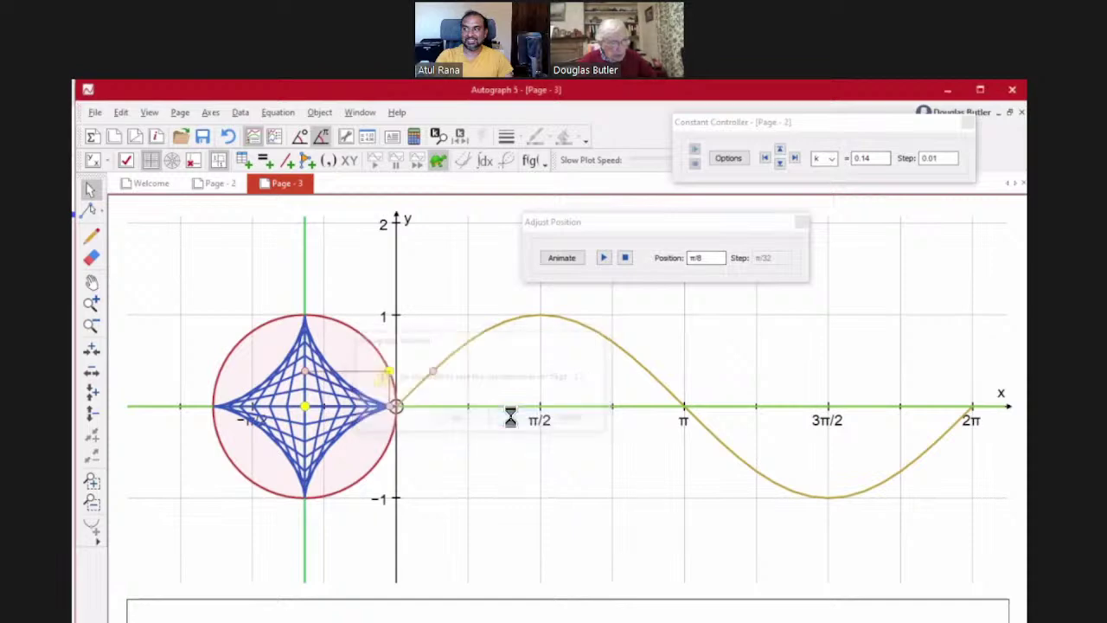
click(508, 419)
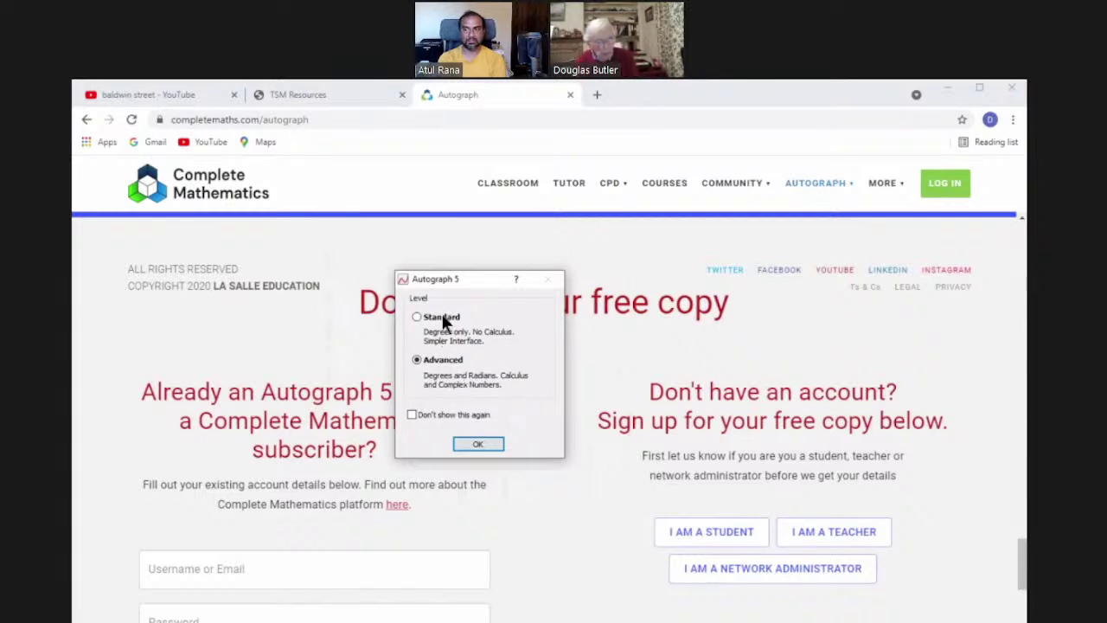
click(470, 446)
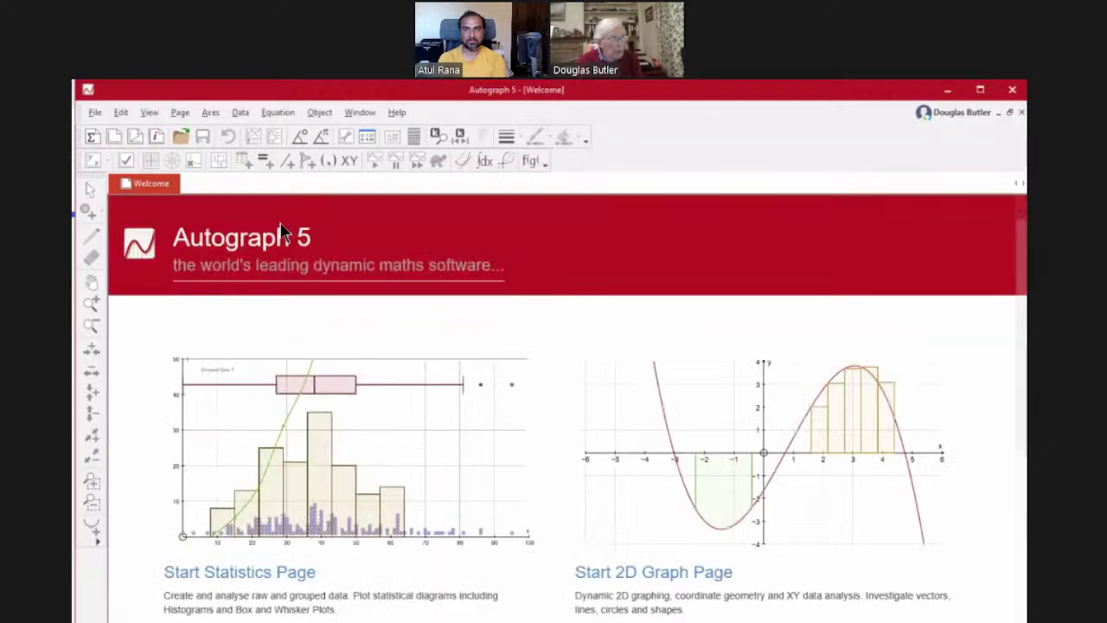
- Create a new statistics page and a new 2D graph page
click(91, 137)
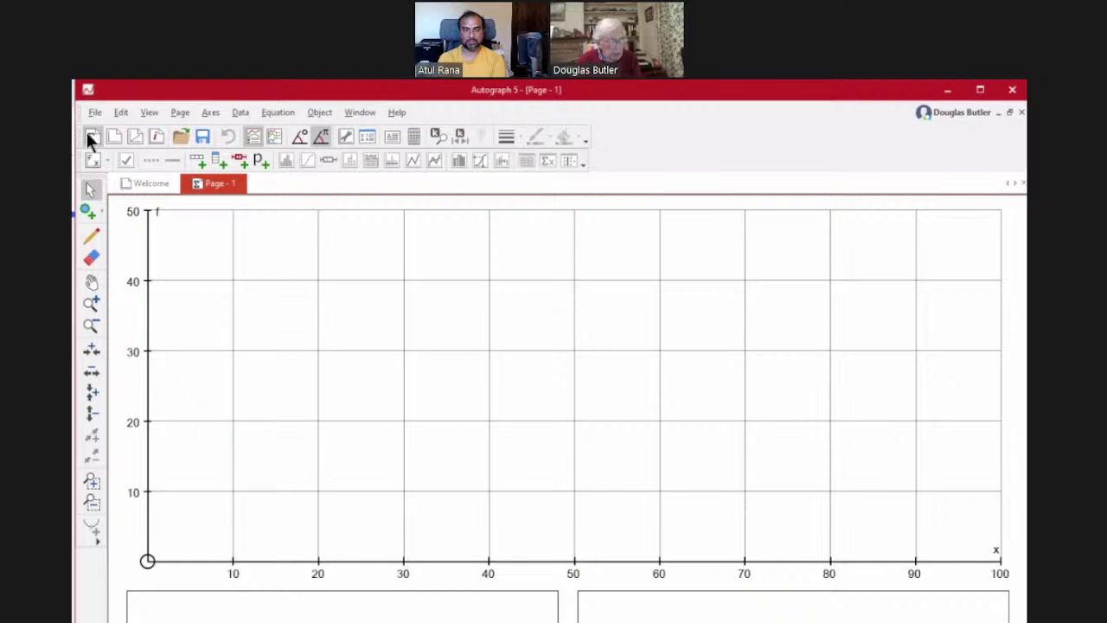
right_click(256, 266)
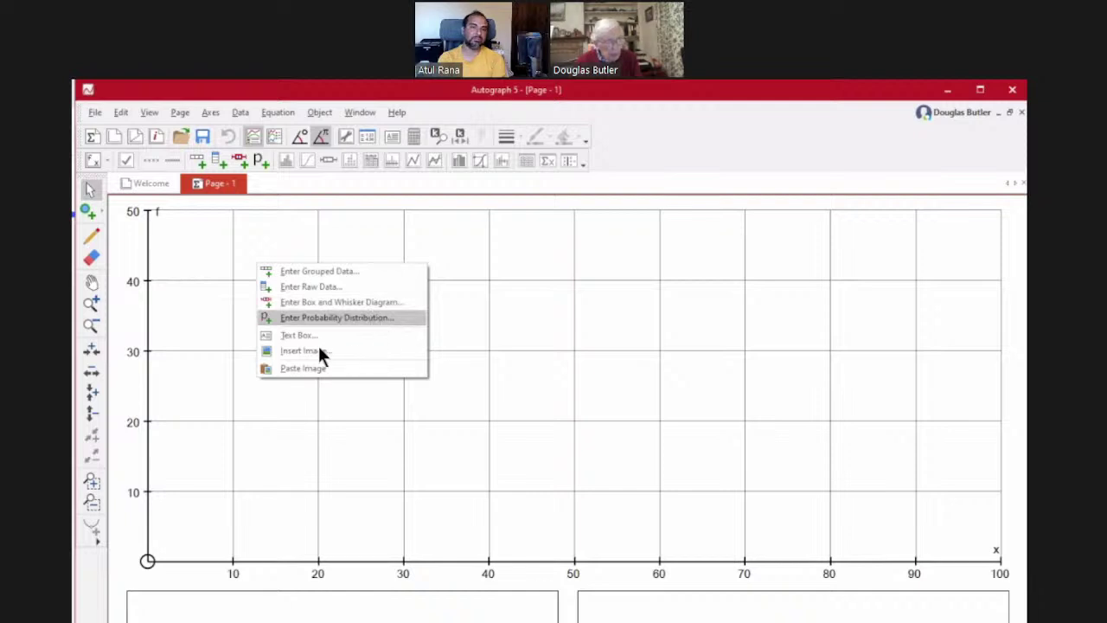
click(115, 136)
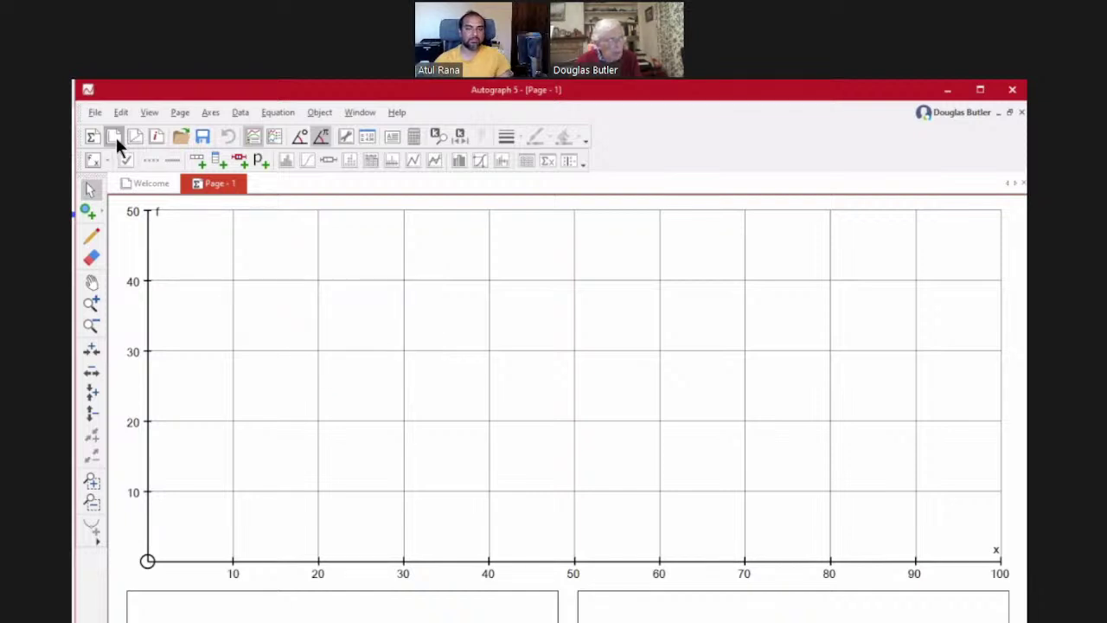
click(114, 136)
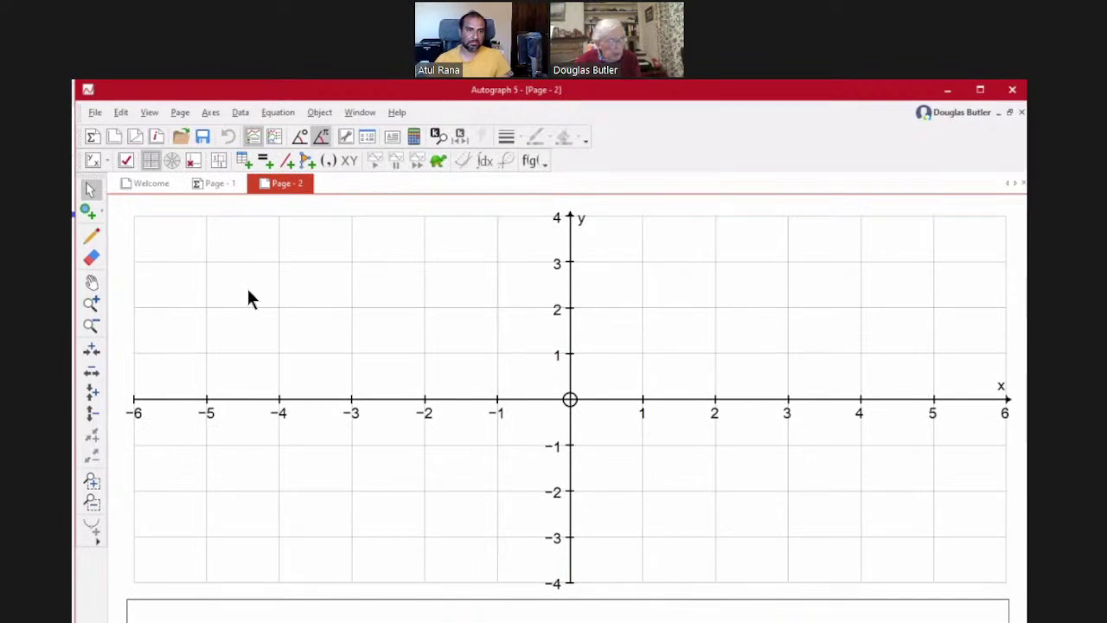
- Create a new 3D graph page and a new complex number page
click(134, 138)
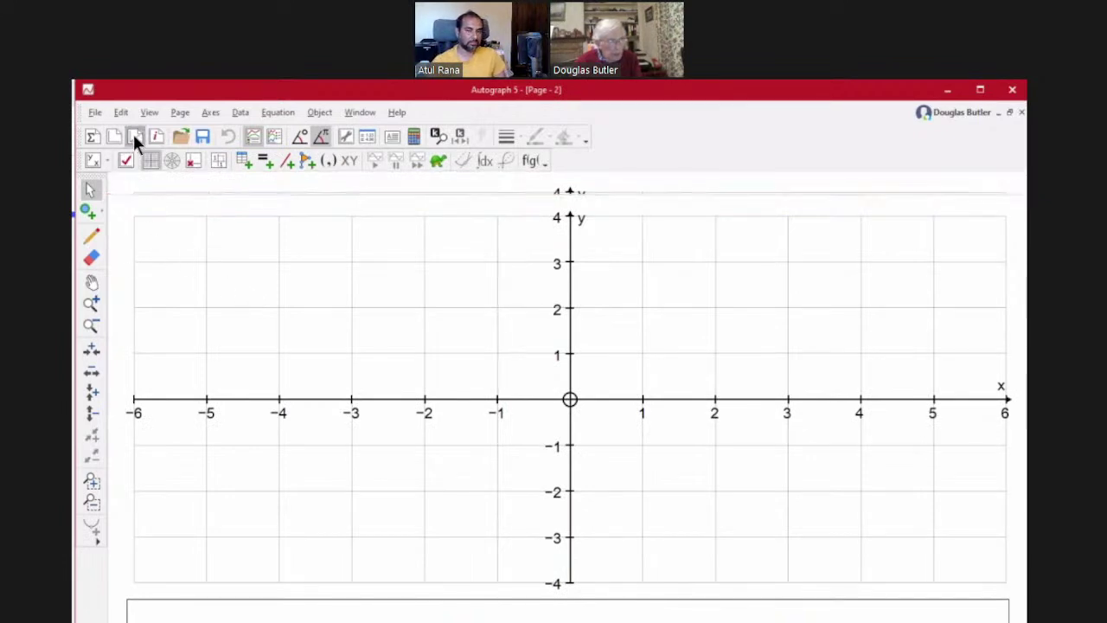
drag(364, 343, 464, 420)
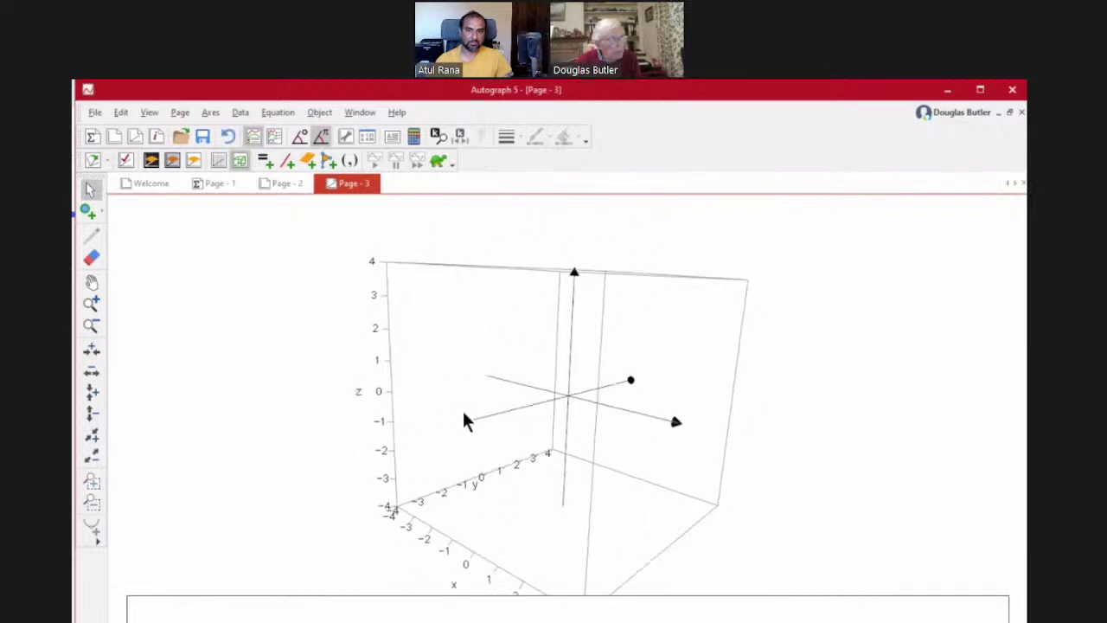
click(157, 138)
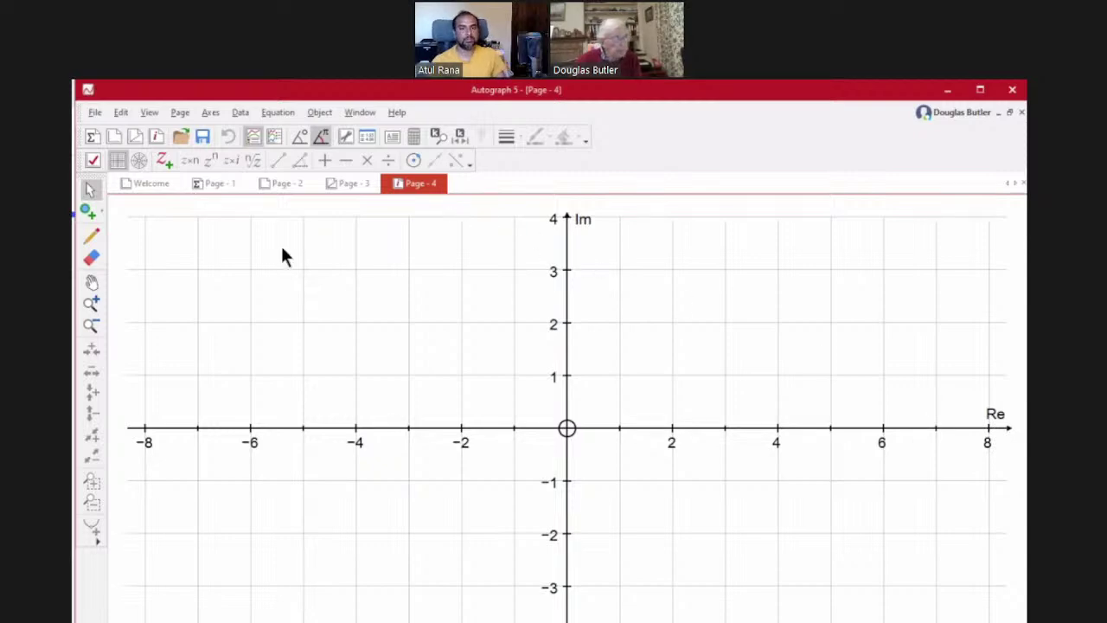
- Switch back to the TSM Resources page in the browser, closing the Autograph download page, and open the Velocity-time short video
click(948, 93)
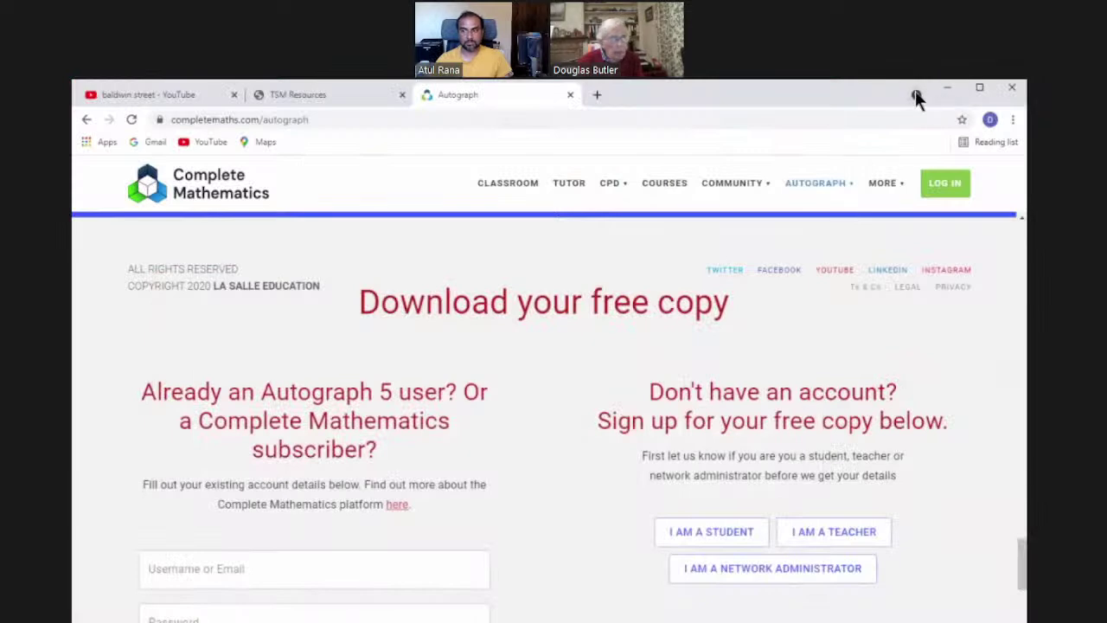
click(570, 96)
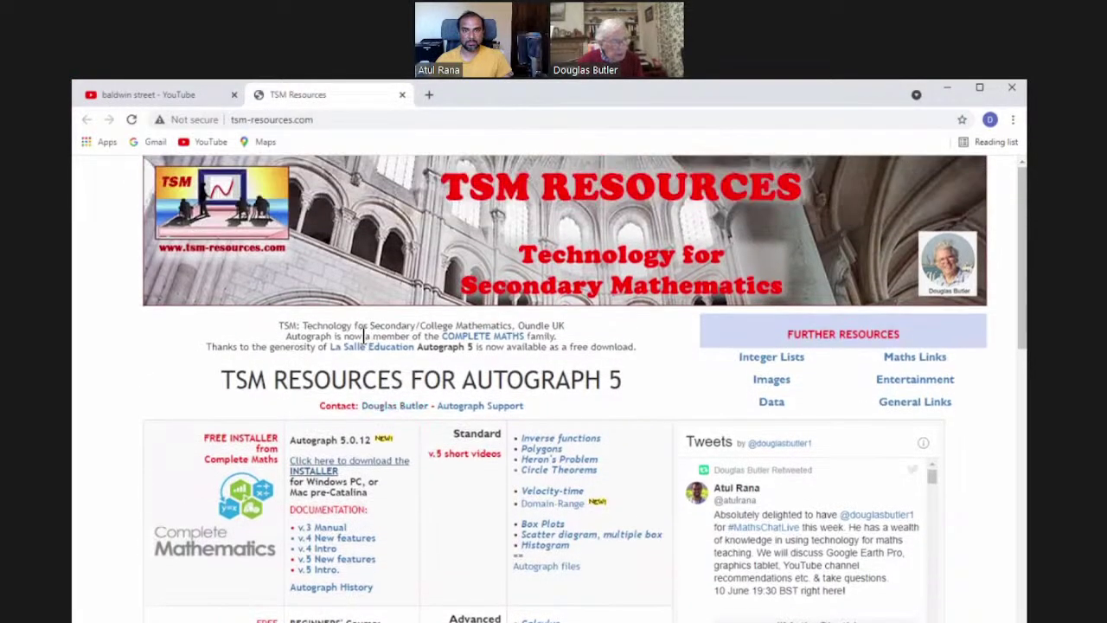
scroll(370, 342, down, 1)
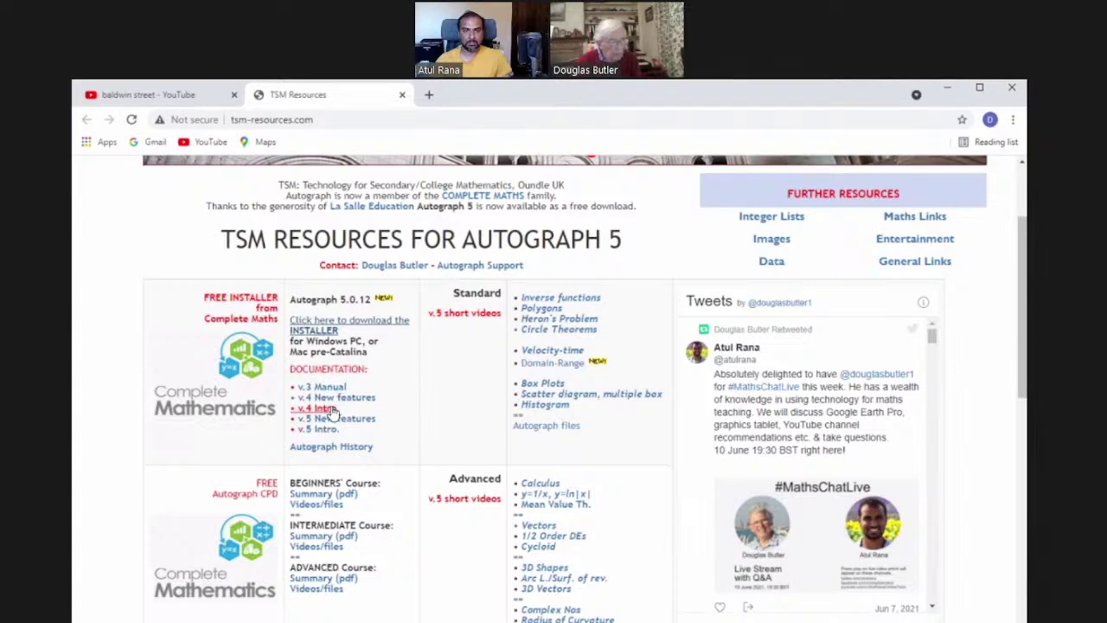
scroll(329, 414, down, 2)
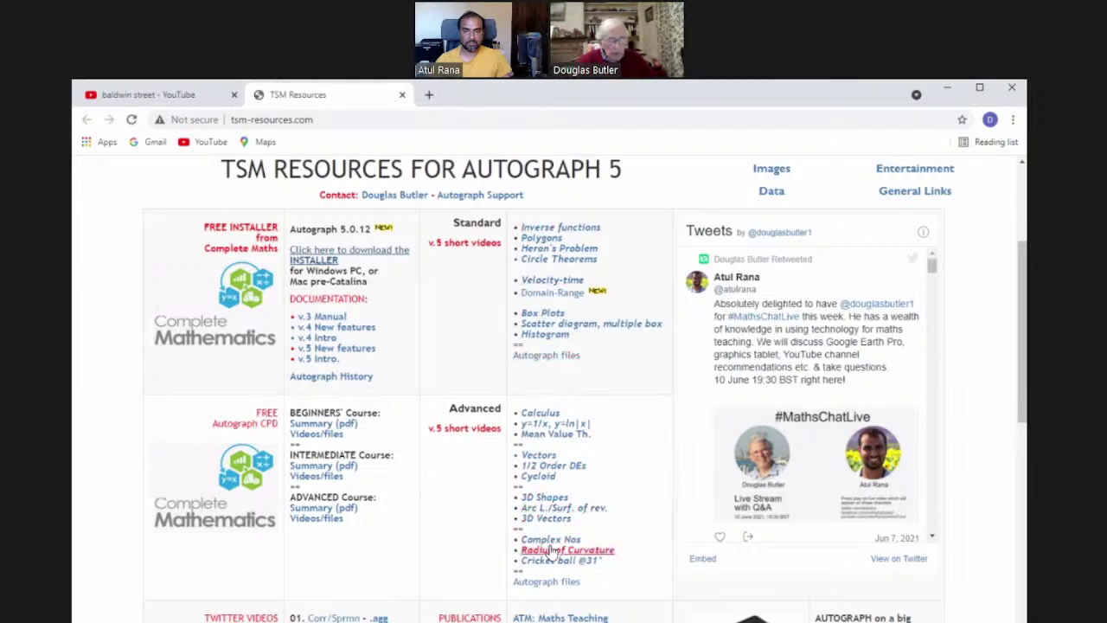
click(535, 282)
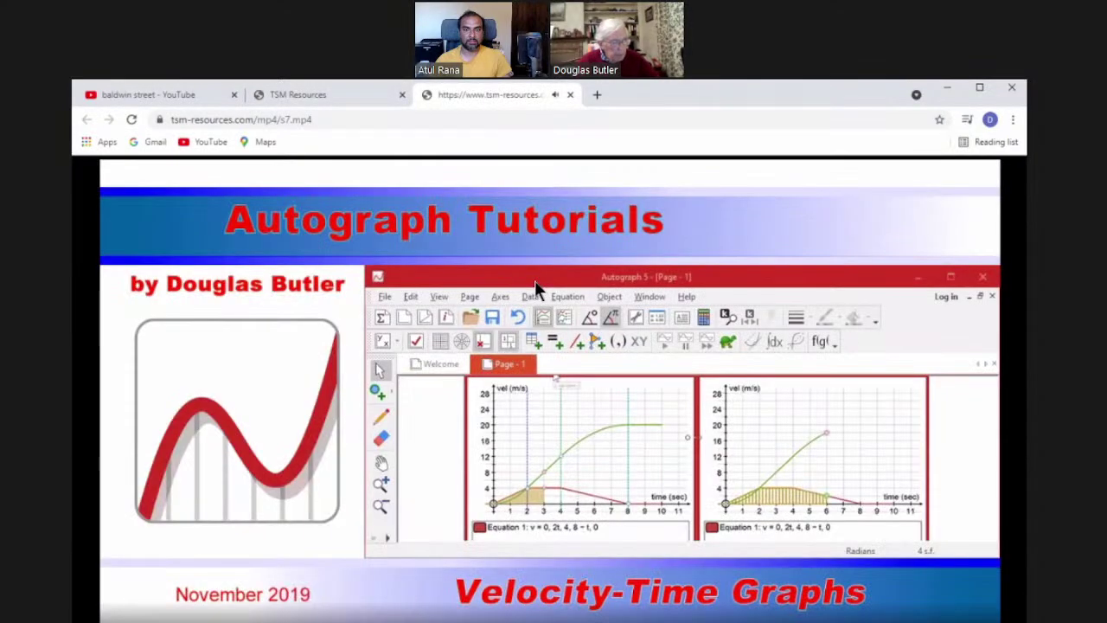
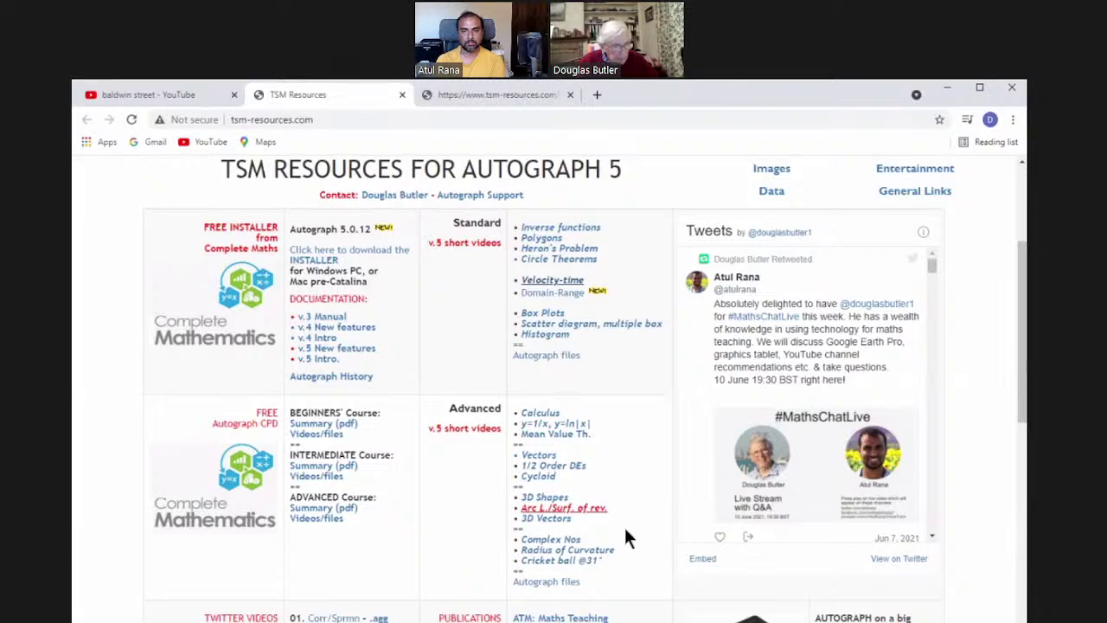
- Look through the TSM Resources page's documentation, course, short video, Twitter video and publication sections up to Further Resources
scroll(623, 523, down, 1)
scroll(629, 481, down, 1)
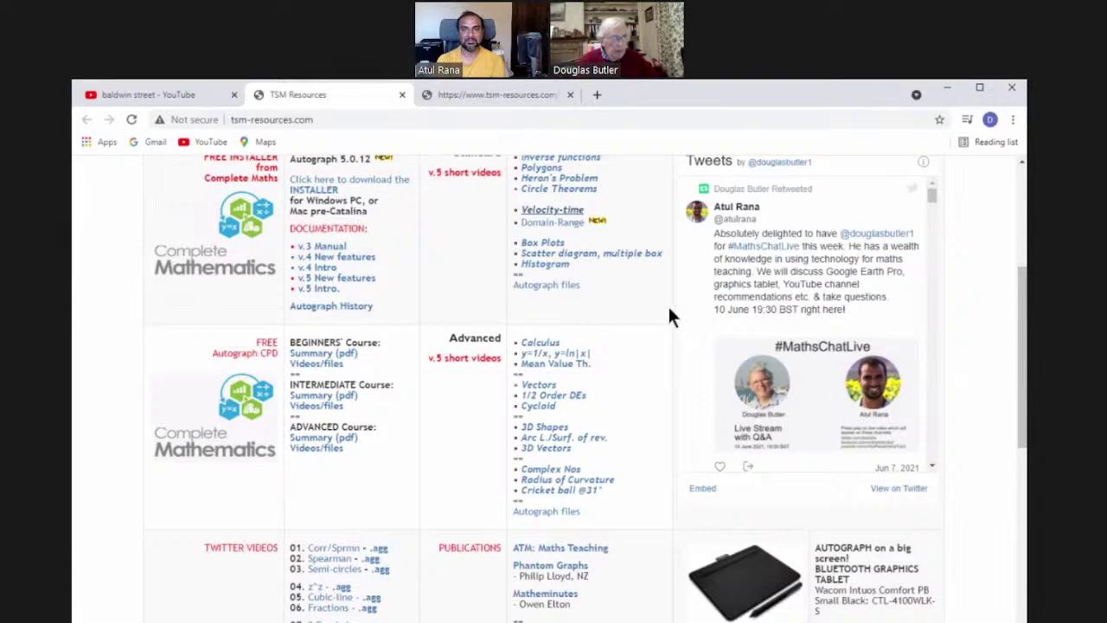
scroll(666, 304, up, 3)
scroll(658, 317, down, 1)
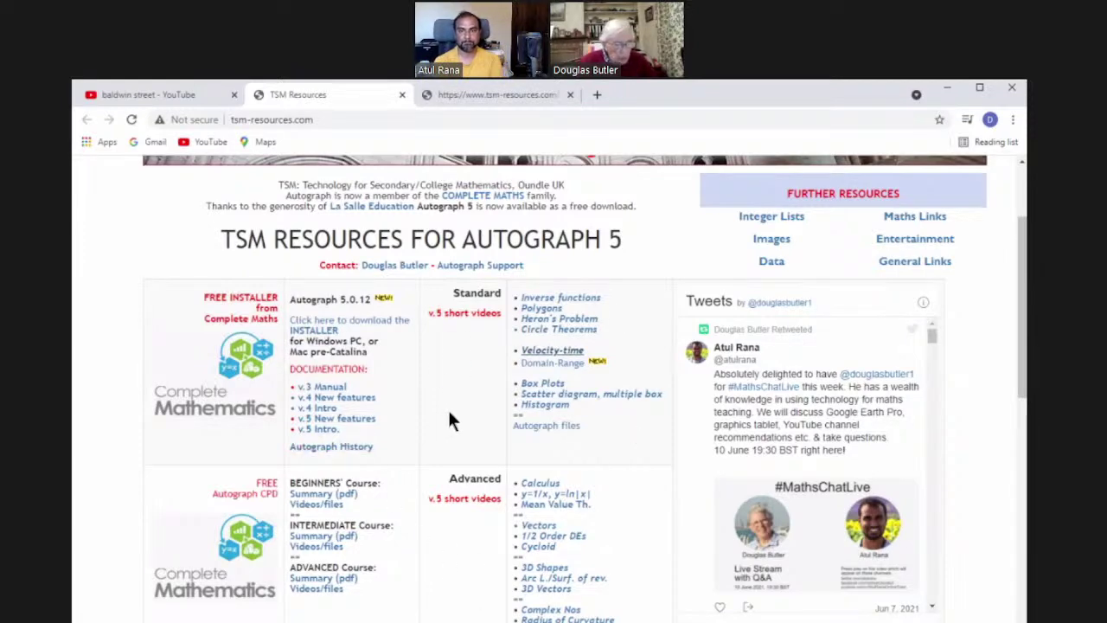
scroll(439, 411, down, 2)
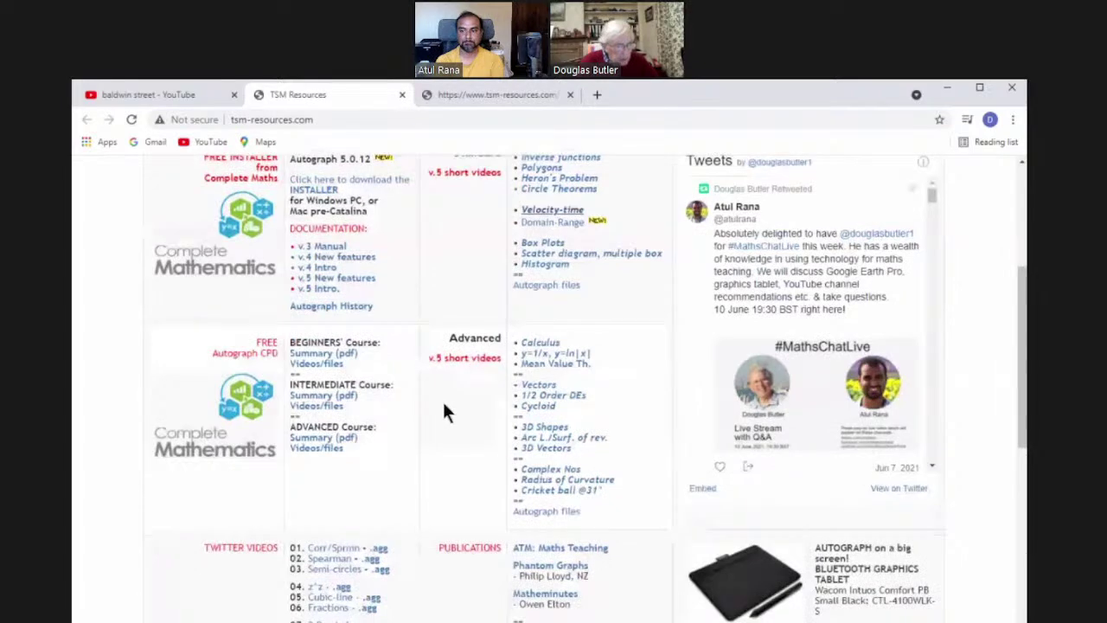
scroll(437, 410, down, 2)
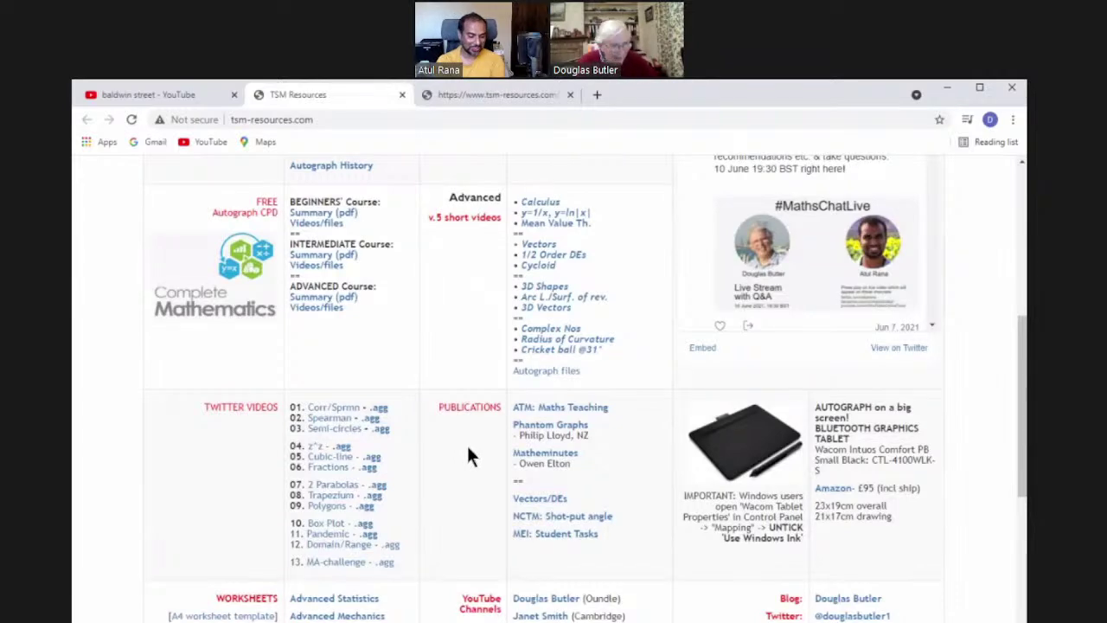
scroll(464, 445, up, 3)
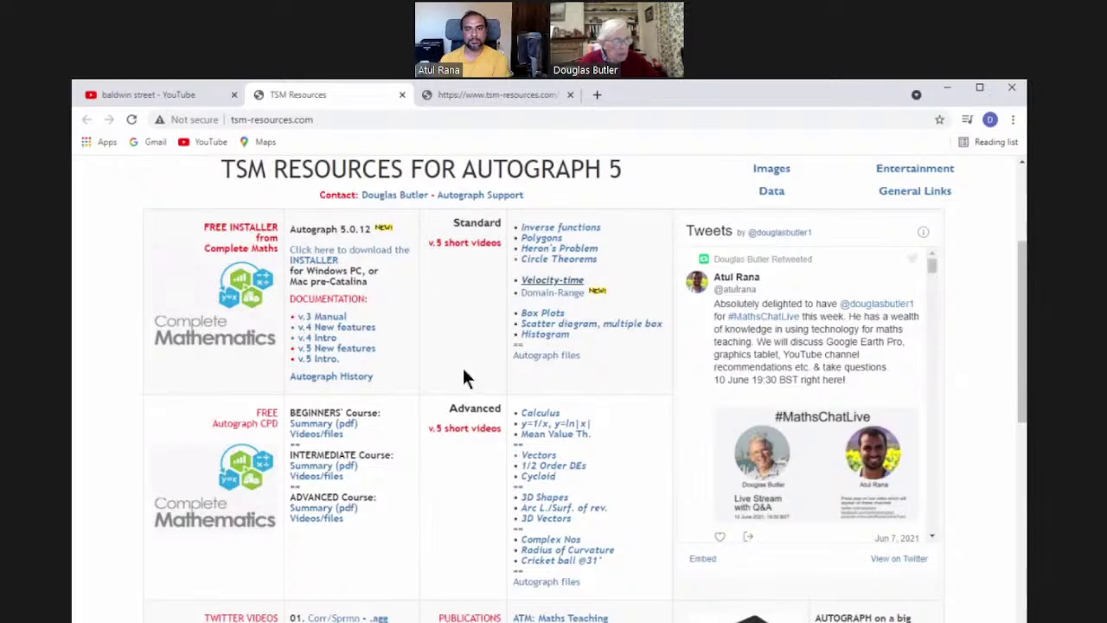
scroll(519, 566, up, 3)
scroll(605, 413, up, 1)
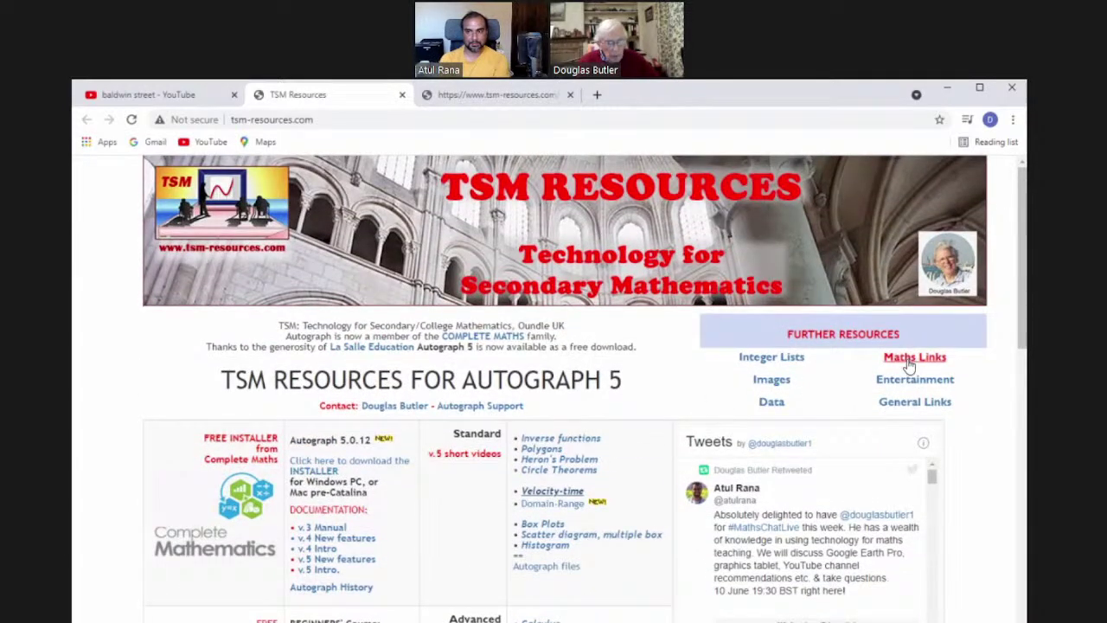
- Open the Integer Lists resource and look through its prime numbers and powers of 2
click(768, 361)
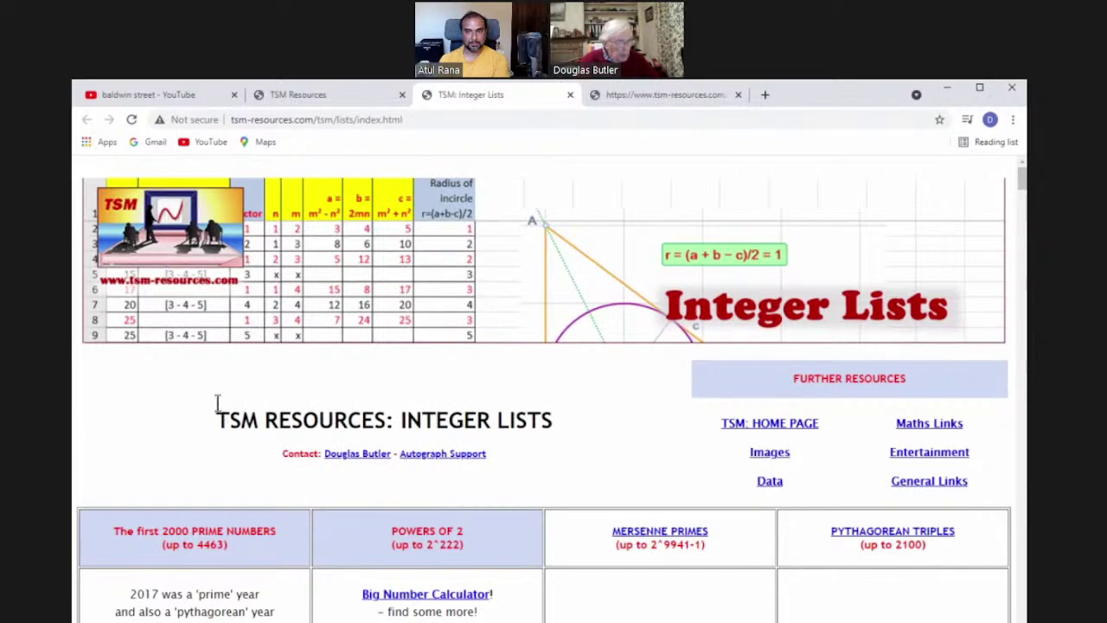
scroll(218, 402, down, 2)
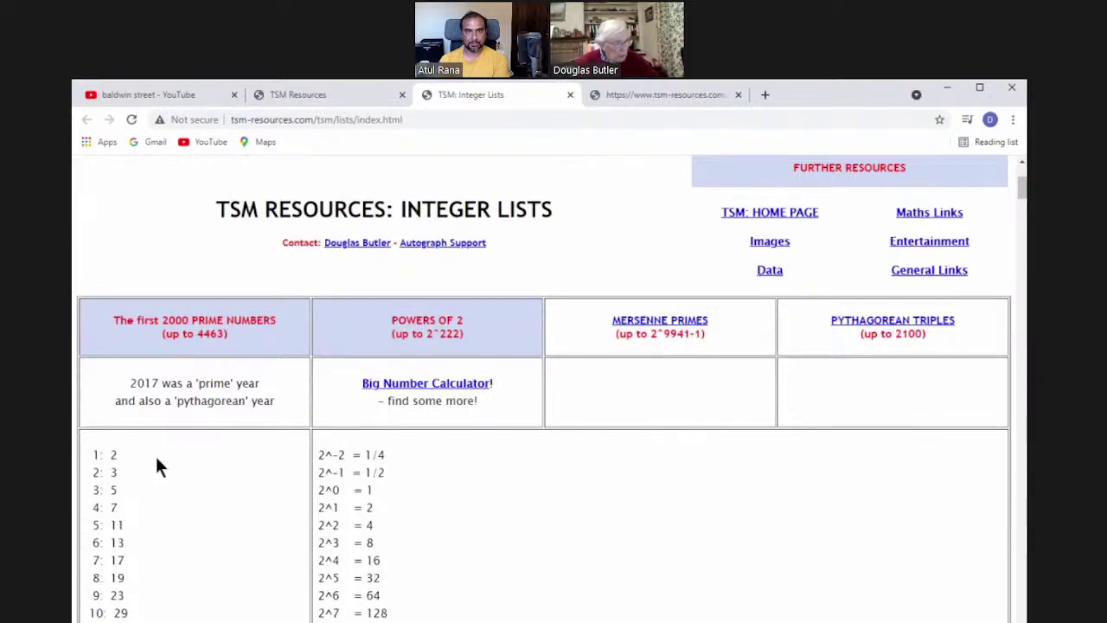
scroll(147, 454, down, 20)
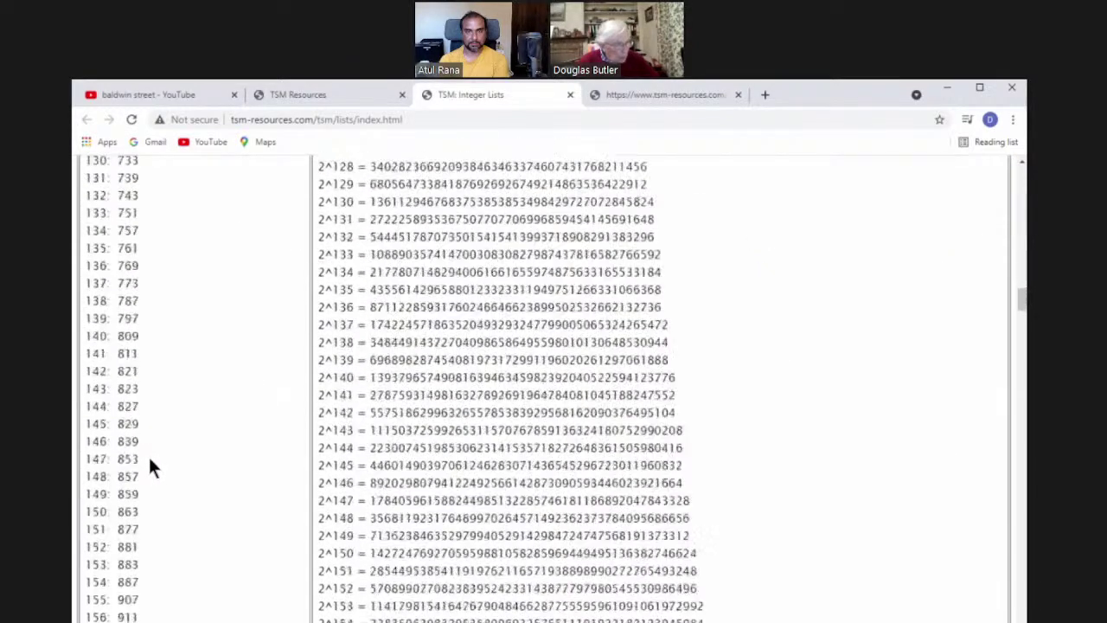
scroll(199, 571, up, 20)
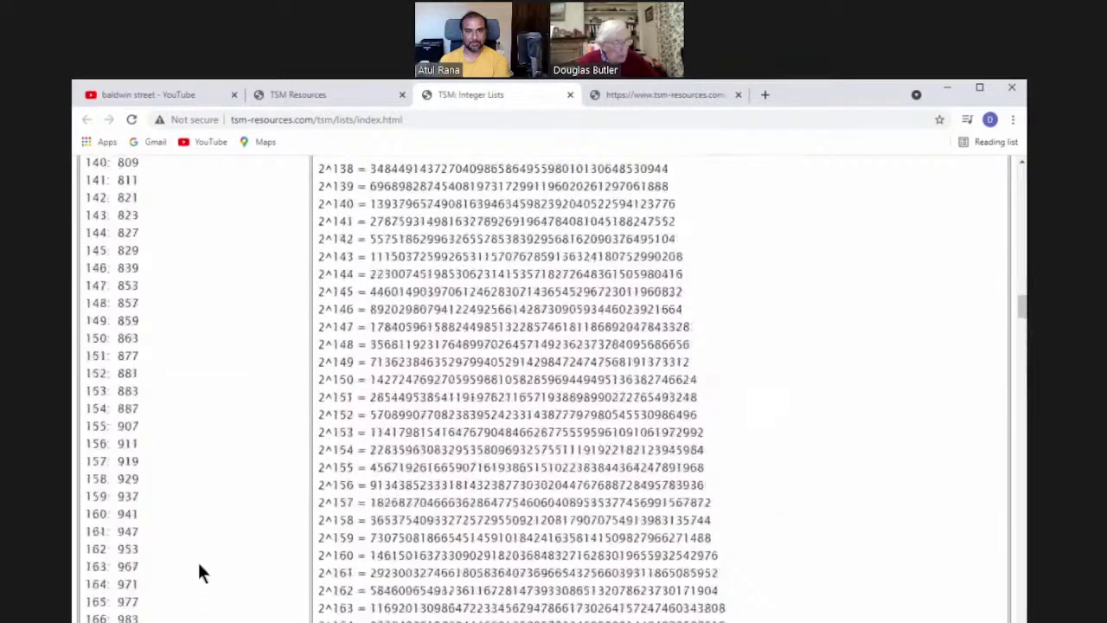
scroll(208, 533, up, 15)
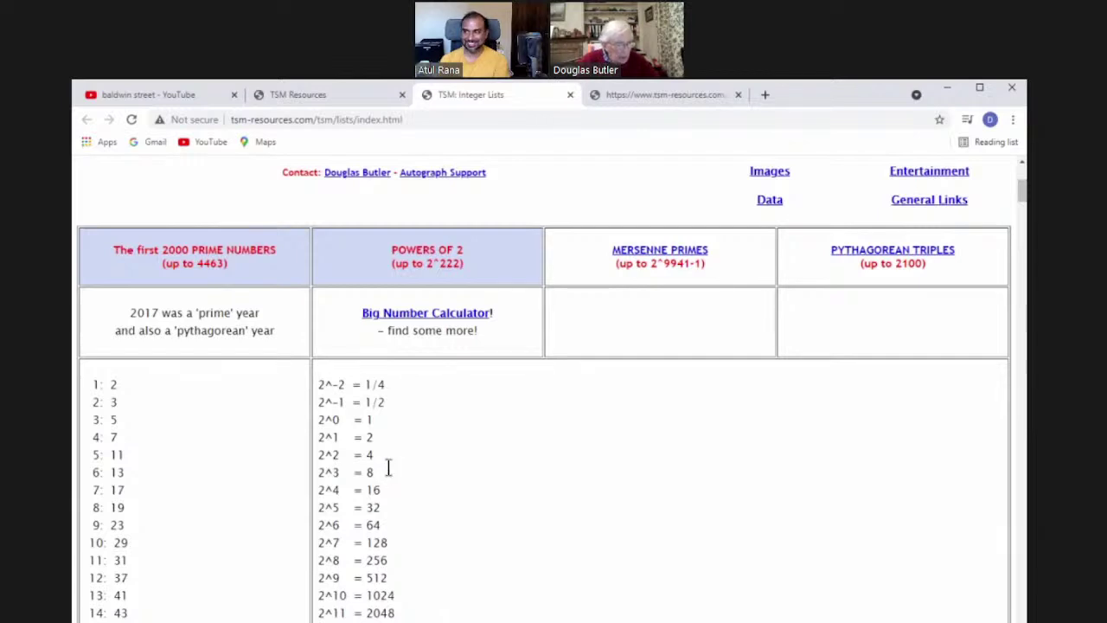
scroll(337, 286, down, 2)
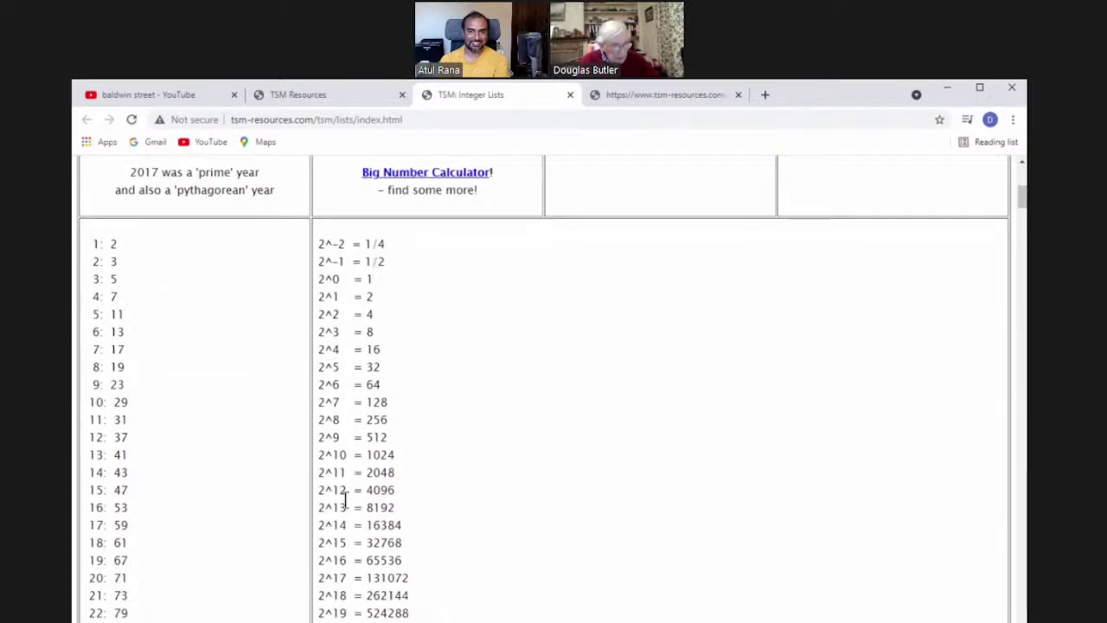
scroll(346, 498, down, 2)
scroll(351, 497, down, 5)
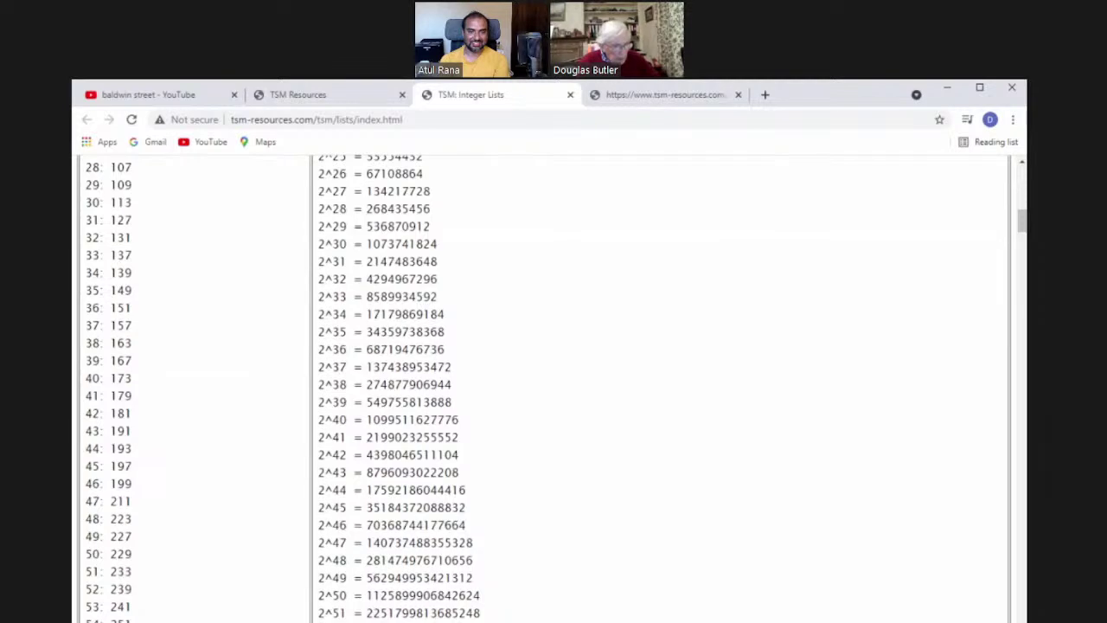
- Switch to Autograph and add another 2D graph page, leaving the complex number entry cancelled
key(alt+Tab)
right_click(316, 294)
click(342, 300)
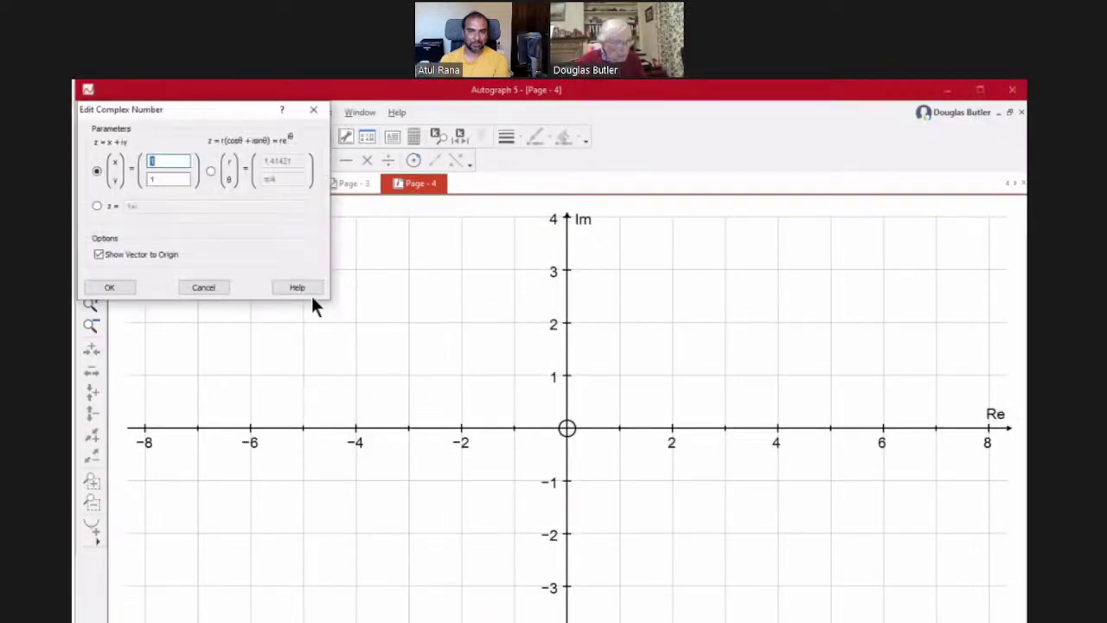
click(218, 292)
click(112, 138)
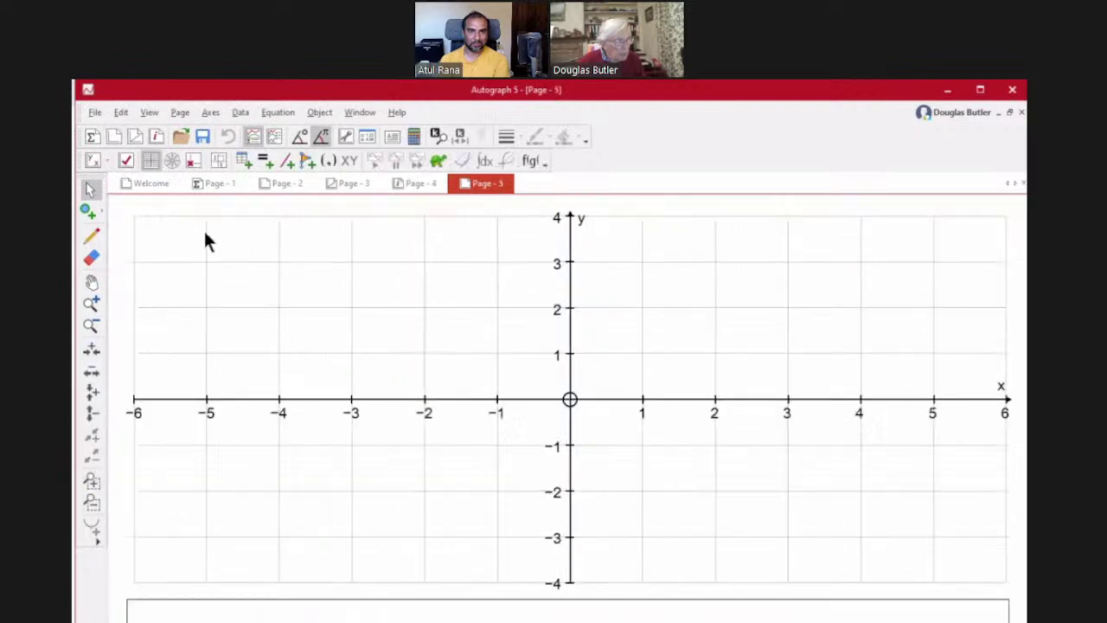
- Add the equation y = 2^x to the new 2D page with slow plot enabled and pause its drawing near x = -4.6
right_click(381, 297)
click(403, 299)
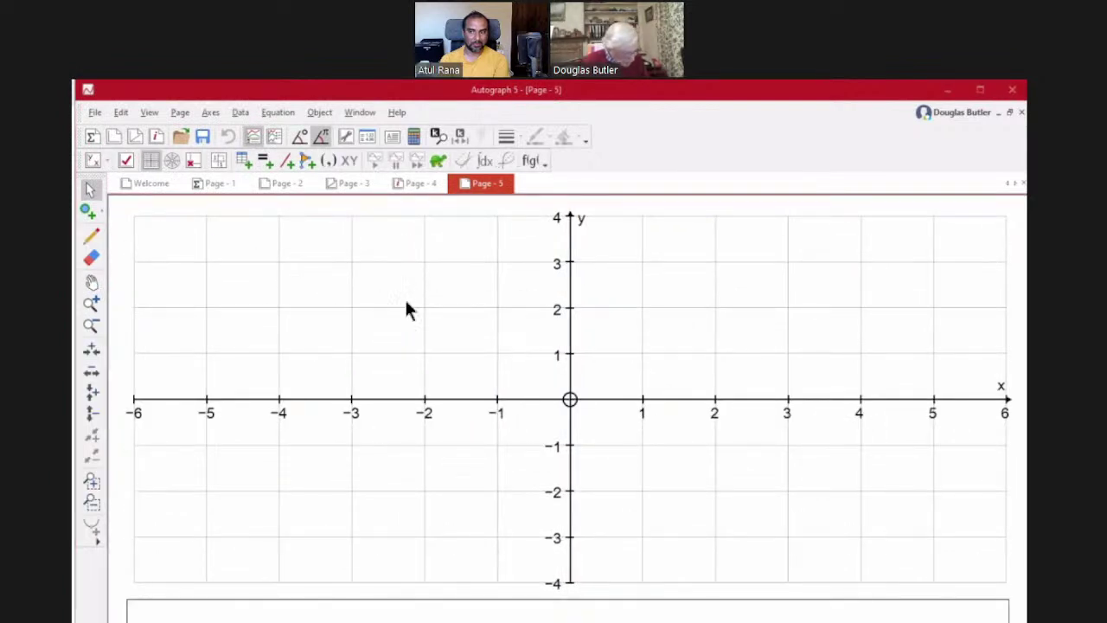
text(2^x)
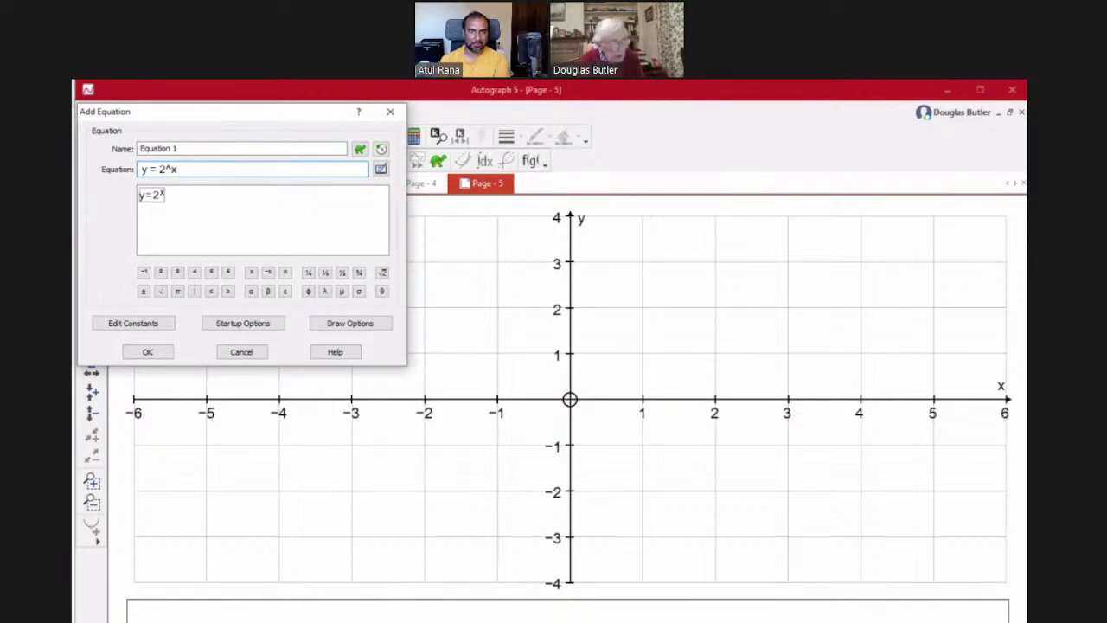
click(357, 148)
click(144, 350)
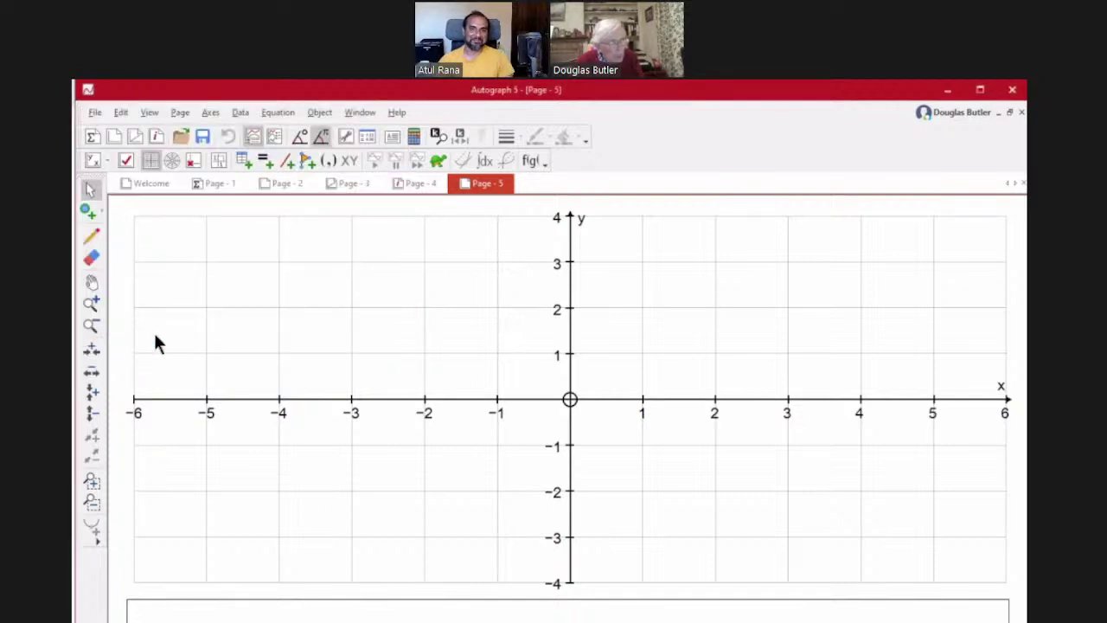
click(394, 161)
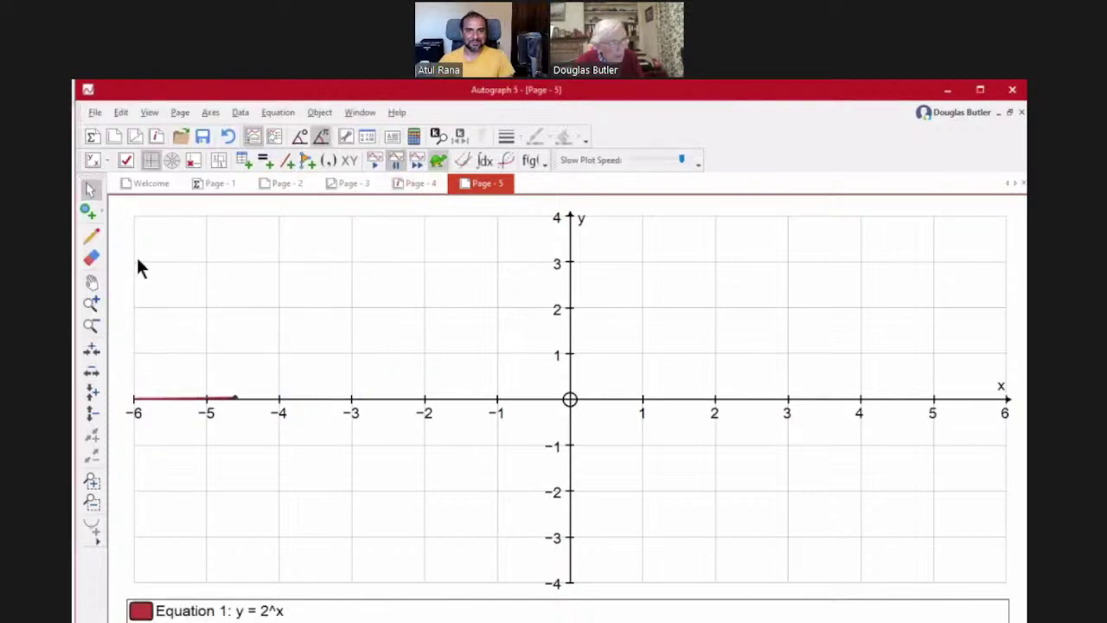
- Mark the expected curve points by freehand with the scribble pencil above x = -2, -1, 0 and 1
click(92, 235)
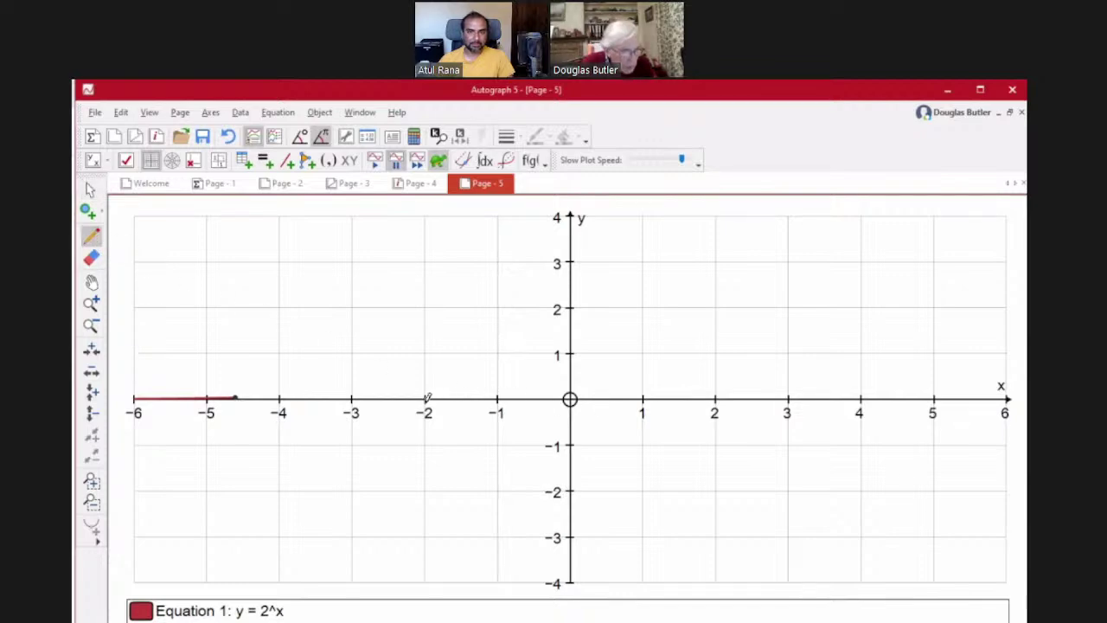
drag(425, 389, 428, 394)
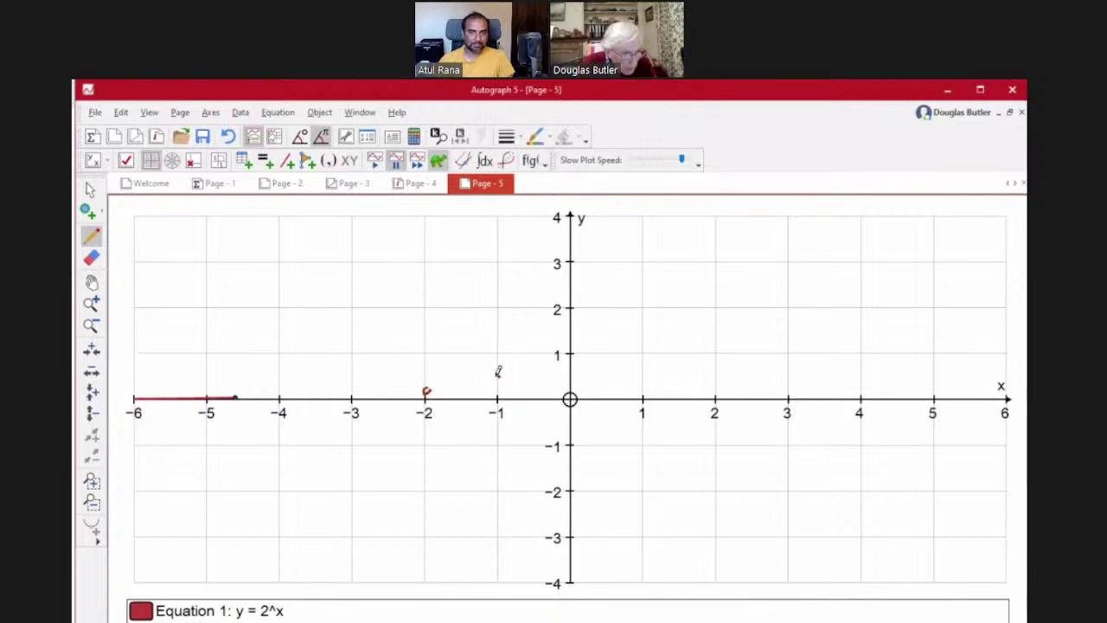
drag(497, 378, 500, 374)
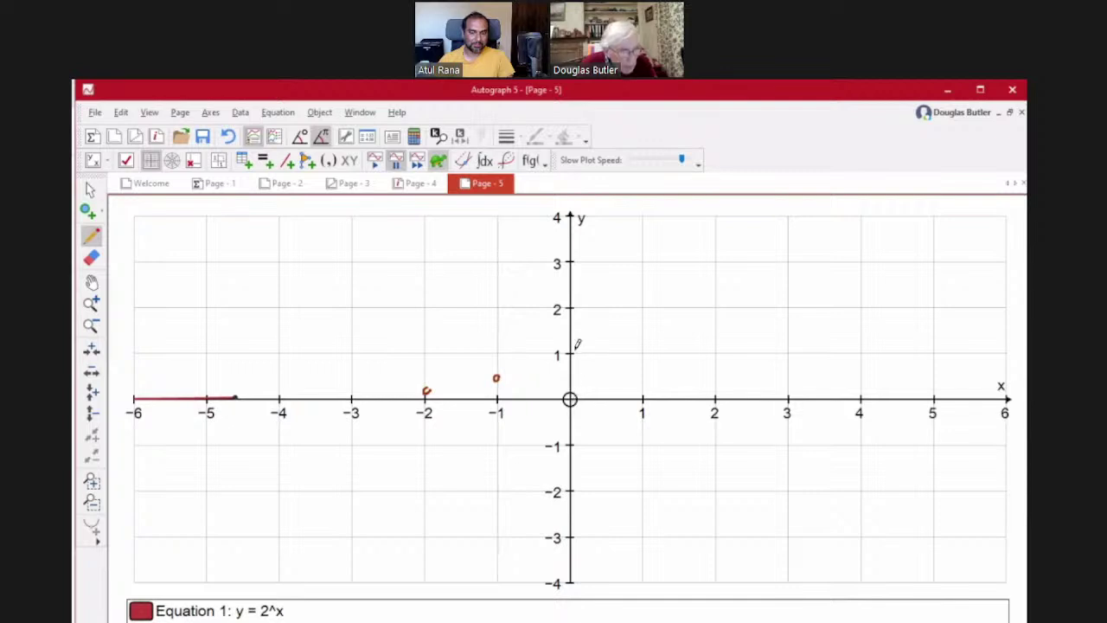
mouse_move(573, 348)
mouse_down()
mouse_move(563, 358)
mouse_move(572, 352)
mouse_up()
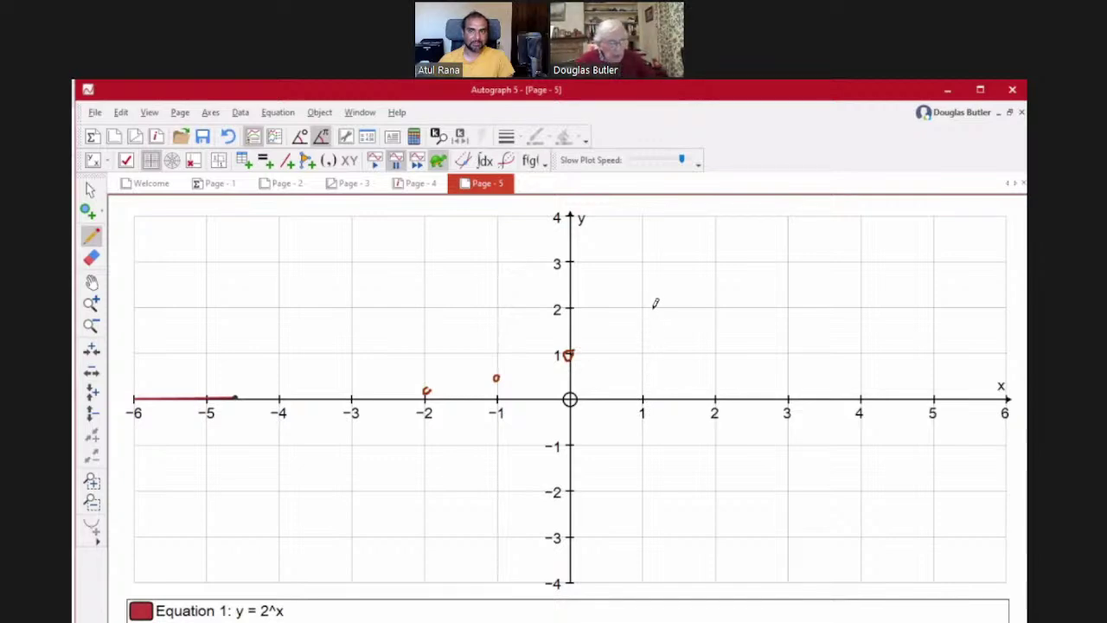
drag(642, 306, 637, 308)
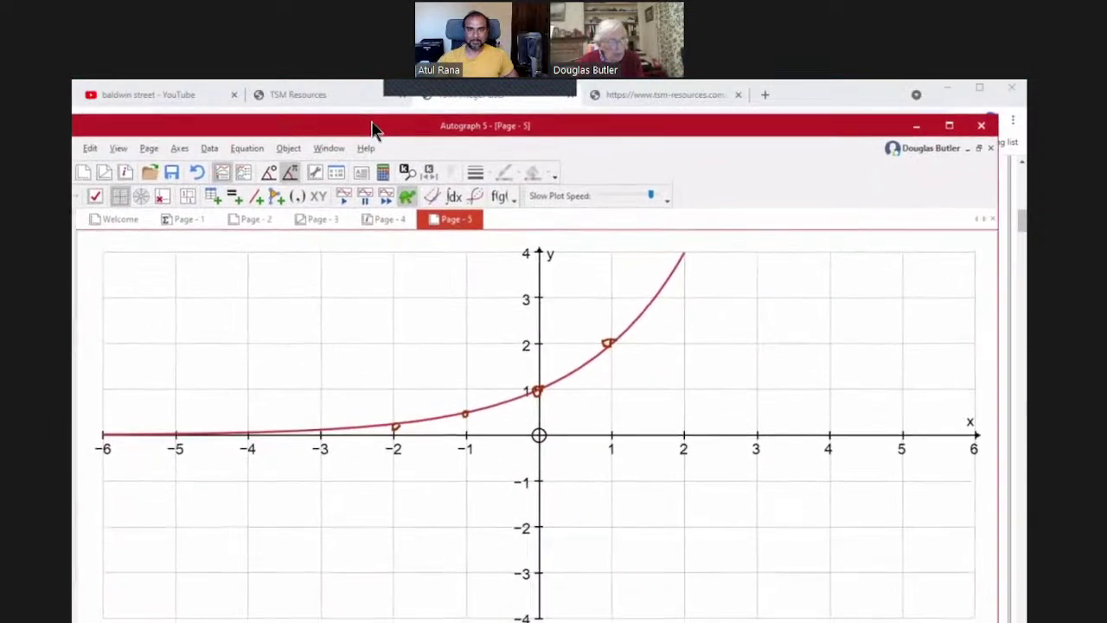
- Maximise the Autograph window and zoom out repeatedly around the origin until the x-axis spans about -1500 to 1500
double_click(373, 128)
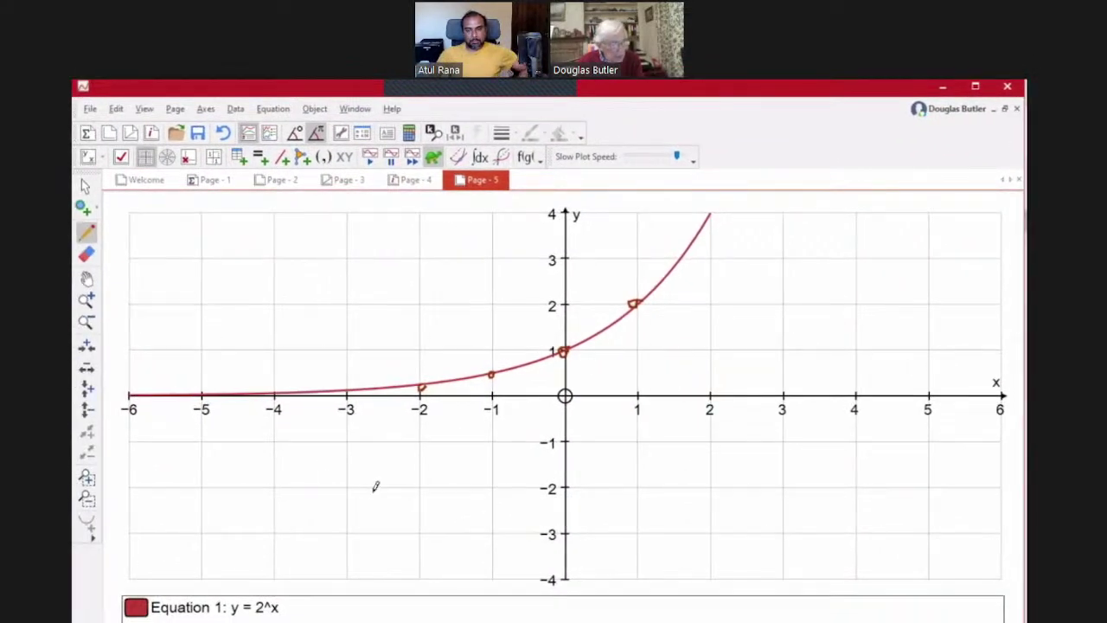
click(87, 322)
click(561, 372)
click(561, 374)
click(561, 374)
click(561, 374)
click(562, 373)
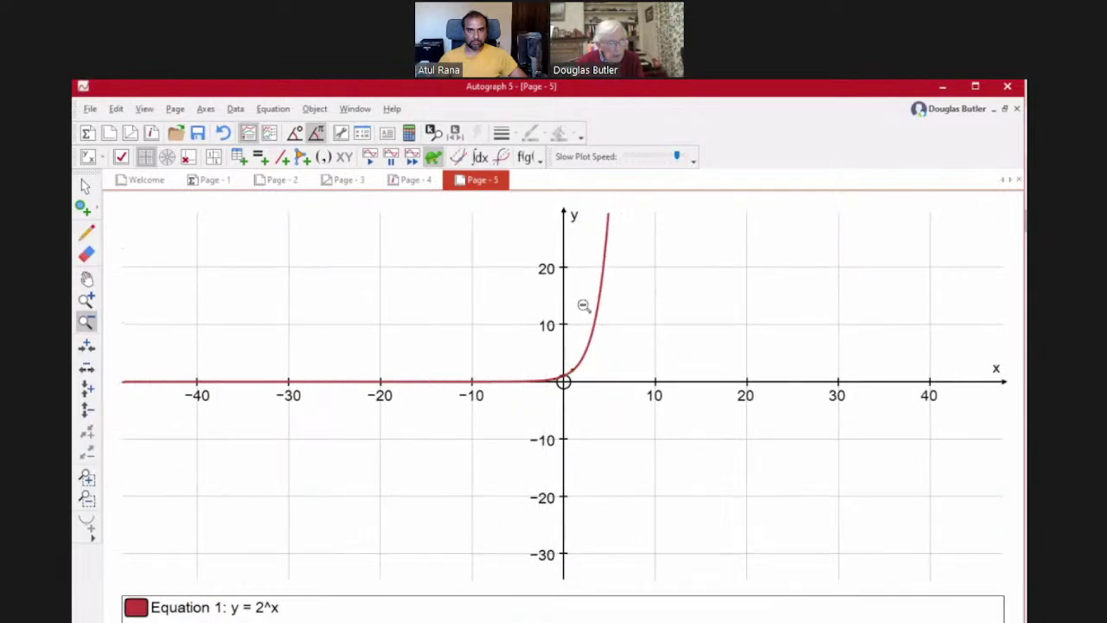
click(562, 378)
click(562, 378)
click(562, 378)
click(562, 378)
click(562, 377)
click(562, 376)
click(562, 376)
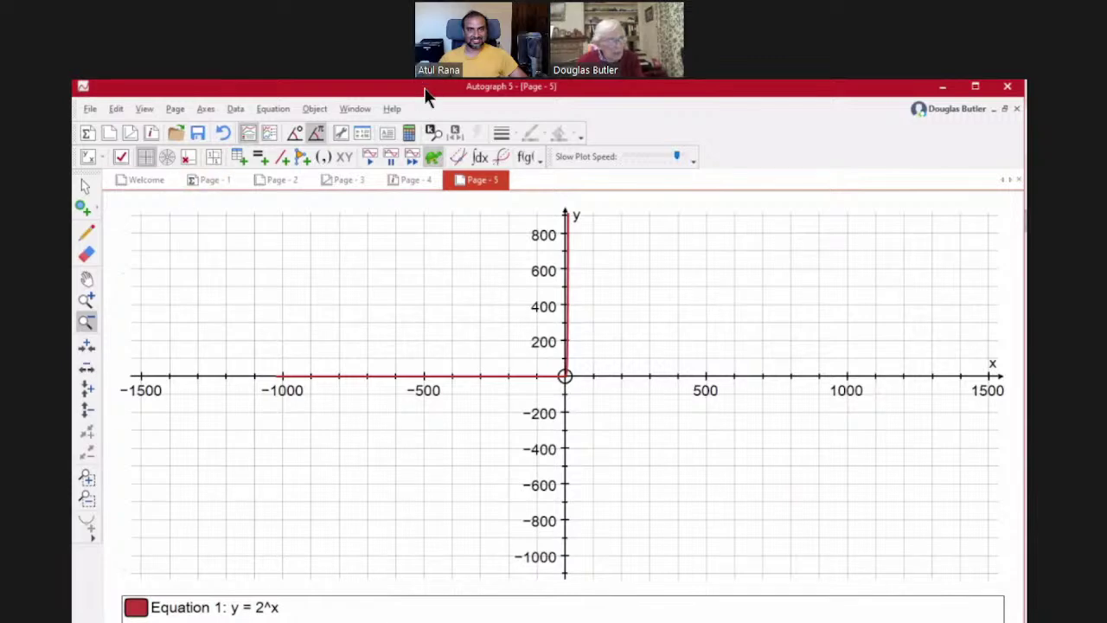
- Switch to the Integer Lists page in the browser, look through the higher powers of 2, and return to its heading
key(alt+Tab)
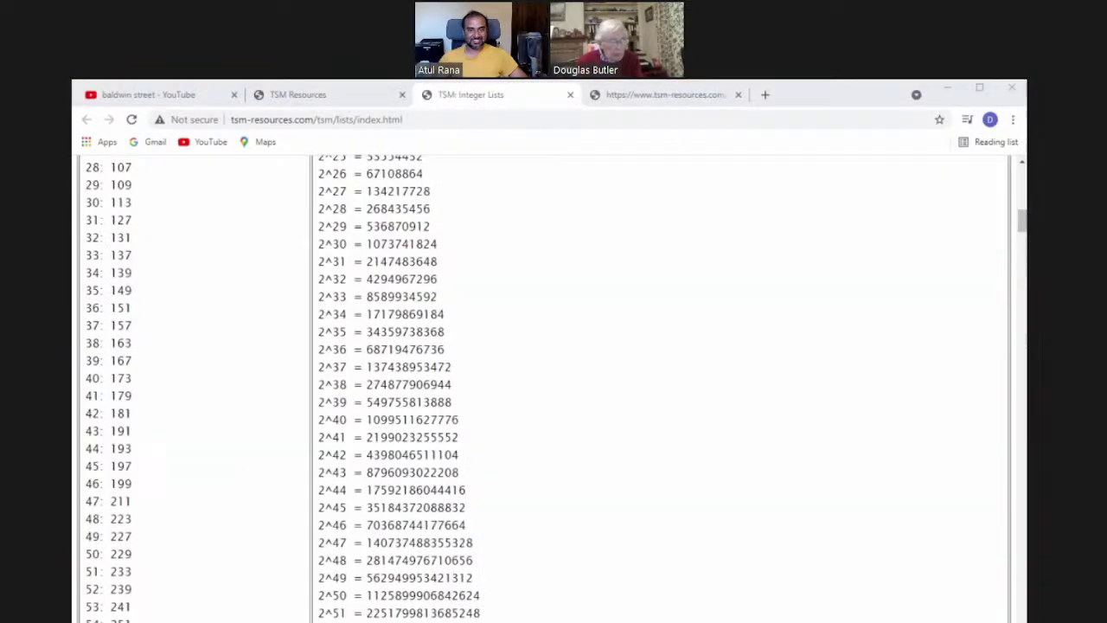
scroll(510, 381, down, 12)
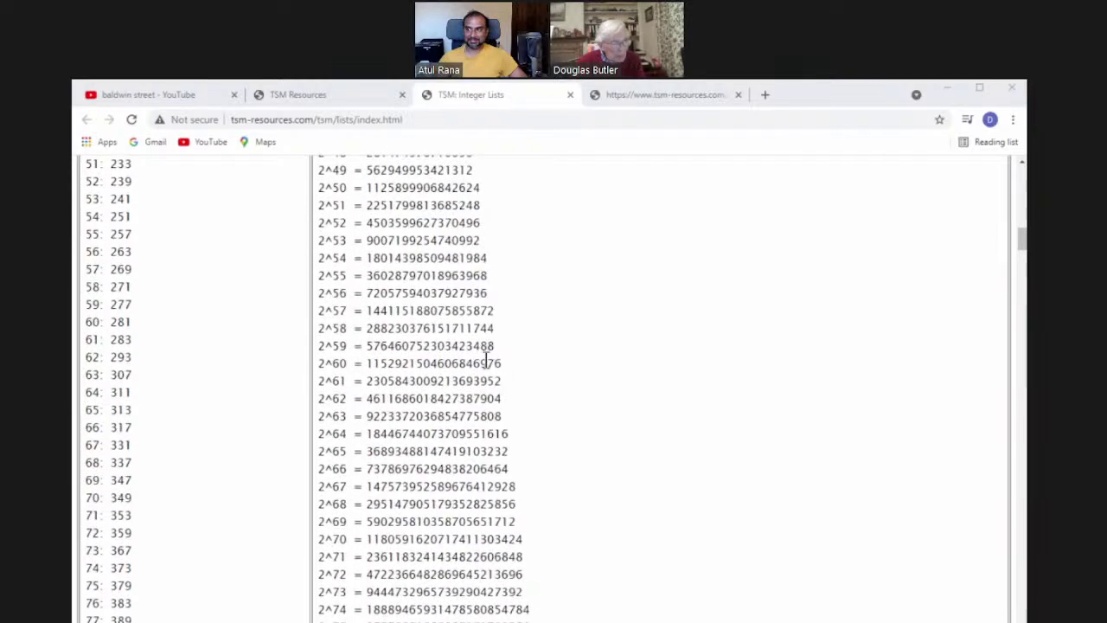
scroll(478, 370, down, 9)
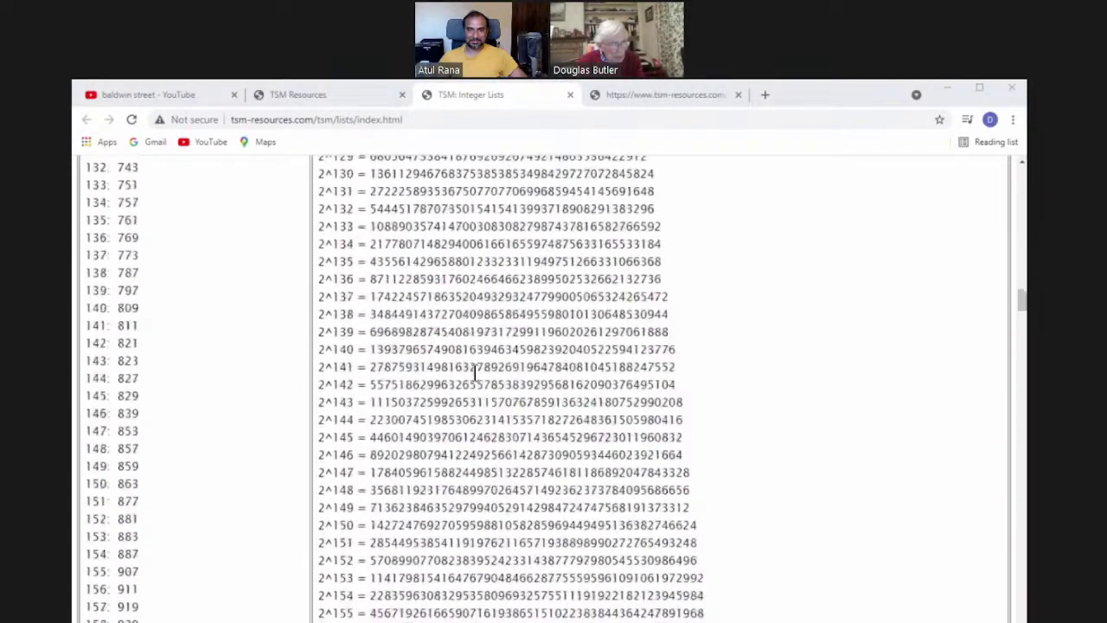
scroll(472, 573, down, 4)
scroll(471, 572, down, 1)
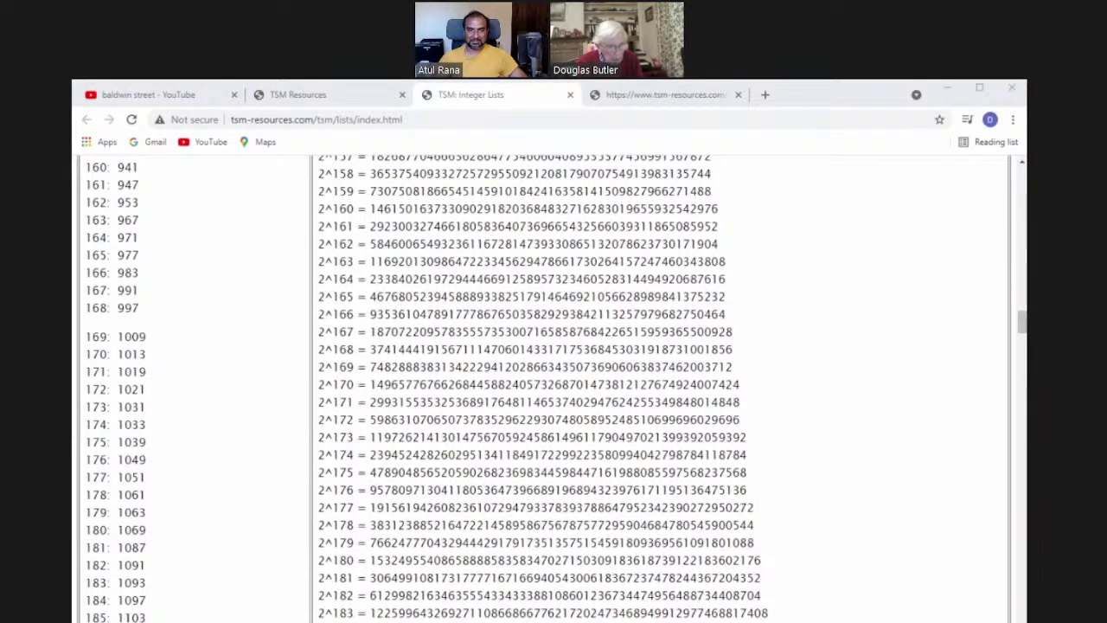
scroll(471, 572, down, 3)
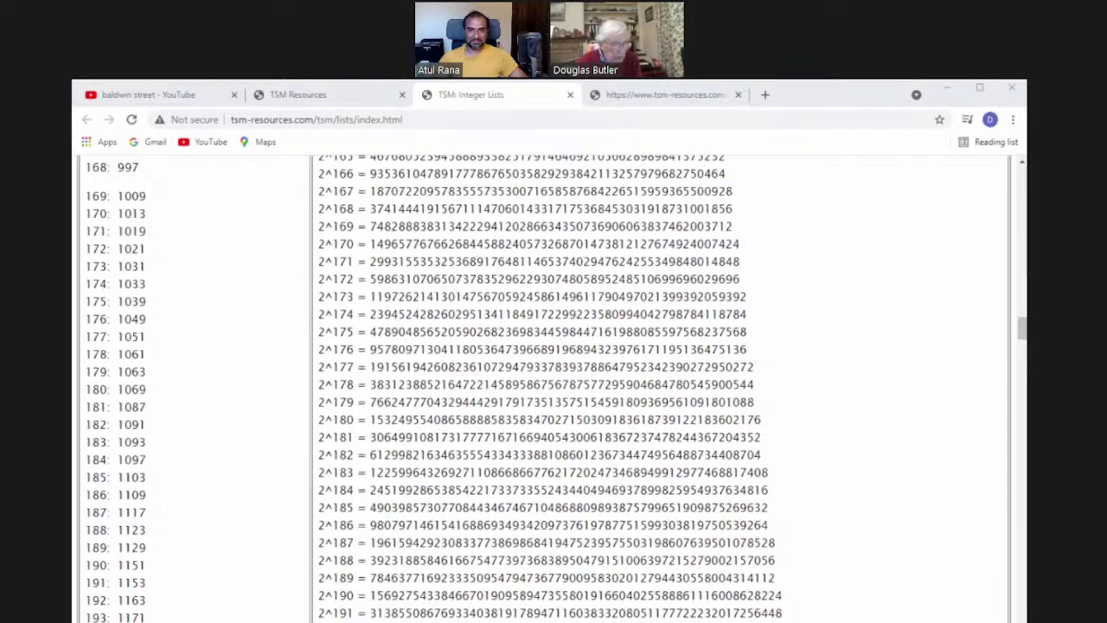
scroll(568, 599, up, 5)
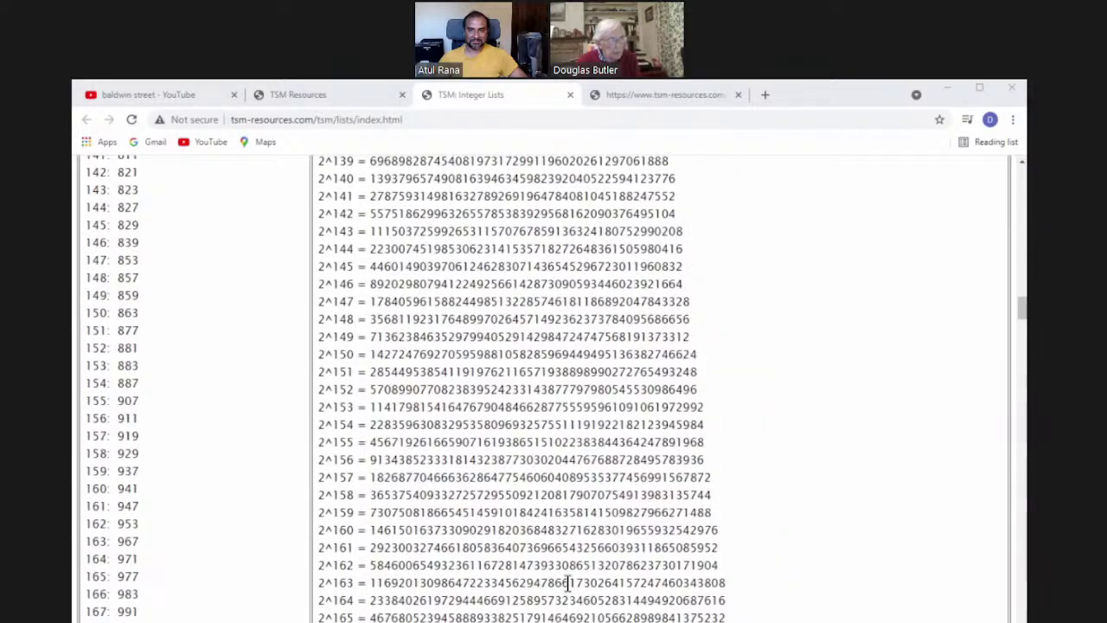
scroll(568, 584, up, 20)
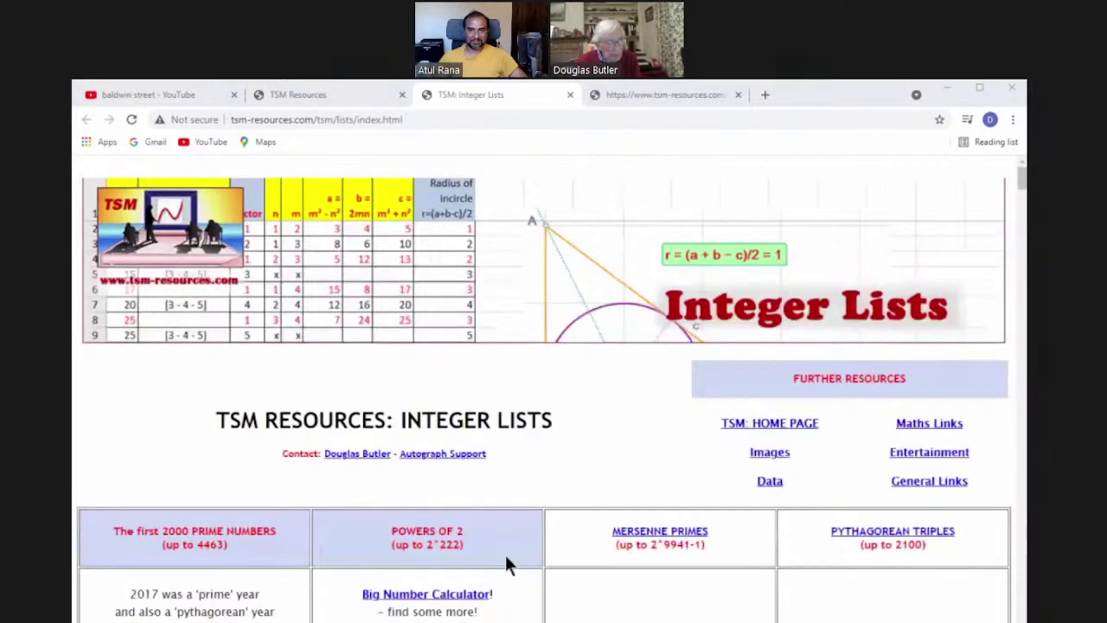
- Open the Mersenne Primes list and examine the 2^11-1 entry
click(683, 530)
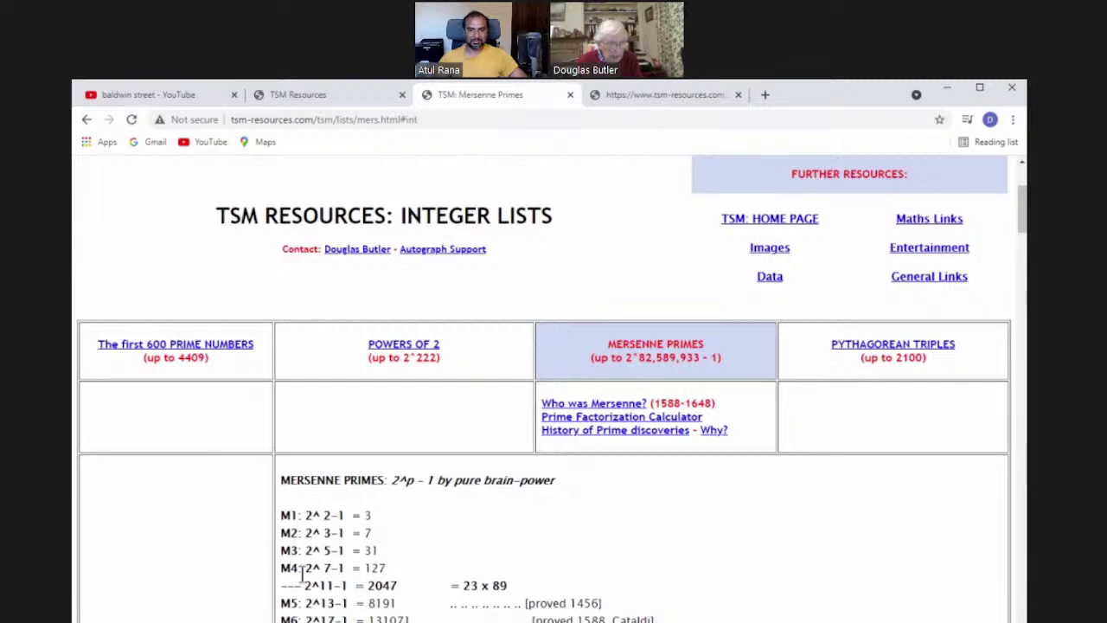
drag(305, 586, 343, 585)
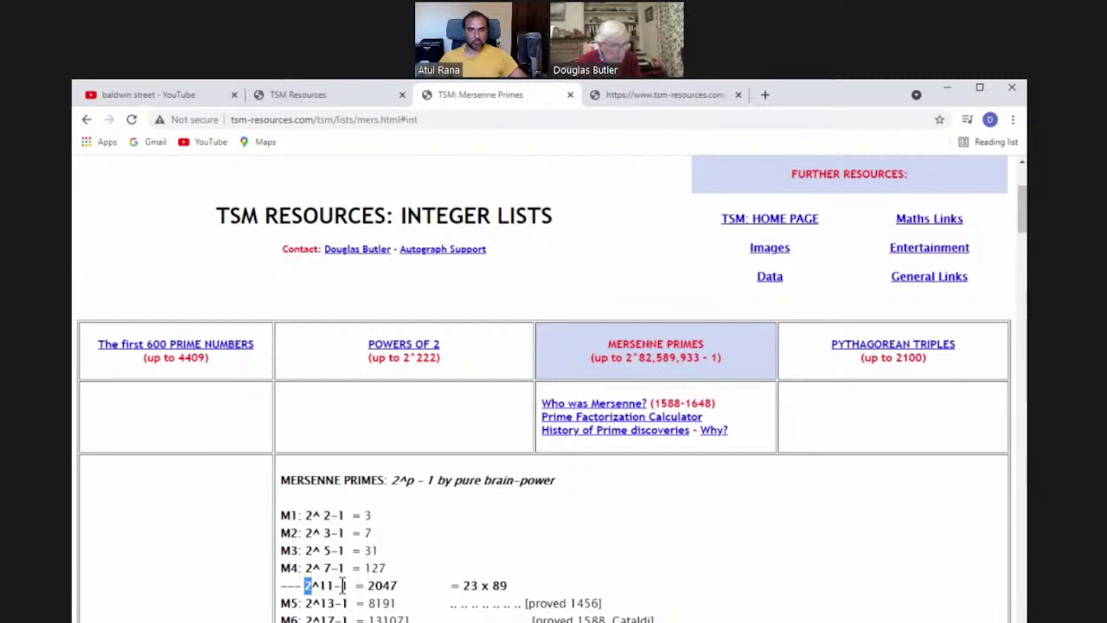
drag(413, 587, 403, 588)
click(401, 588)
scroll(398, 584, down, 2)
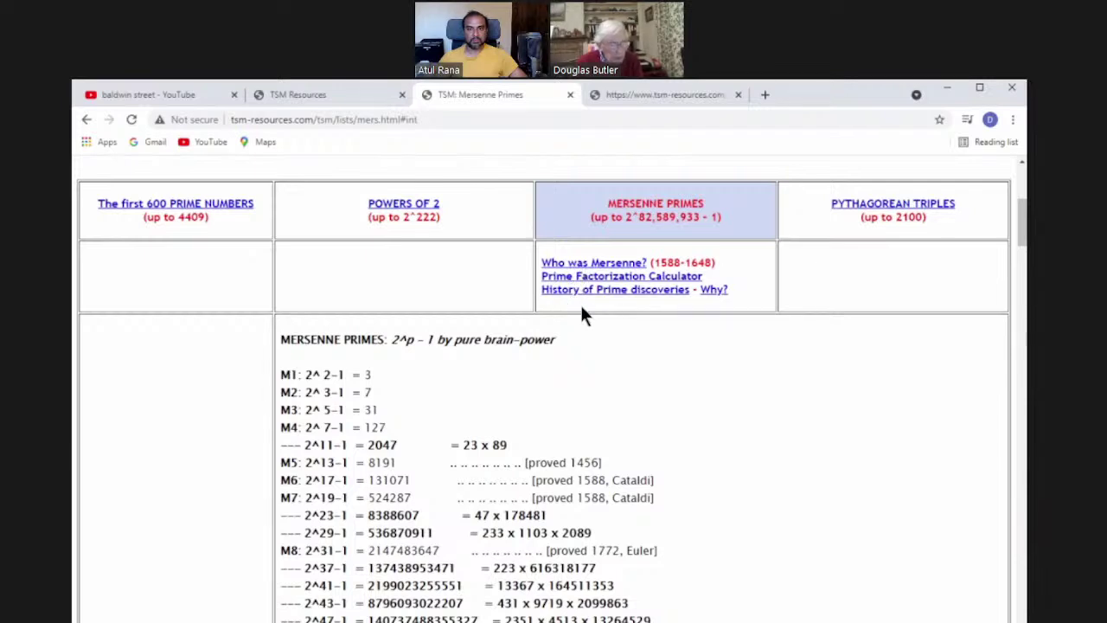
scroll(376, 546, down, 1)
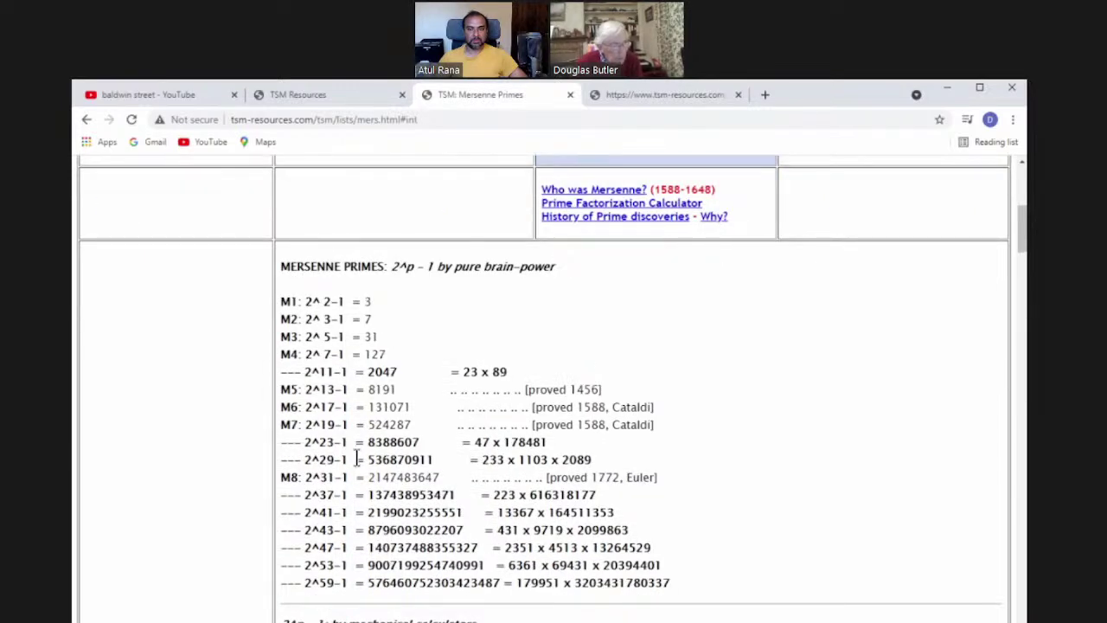
scroll(355, 457, down, 1)
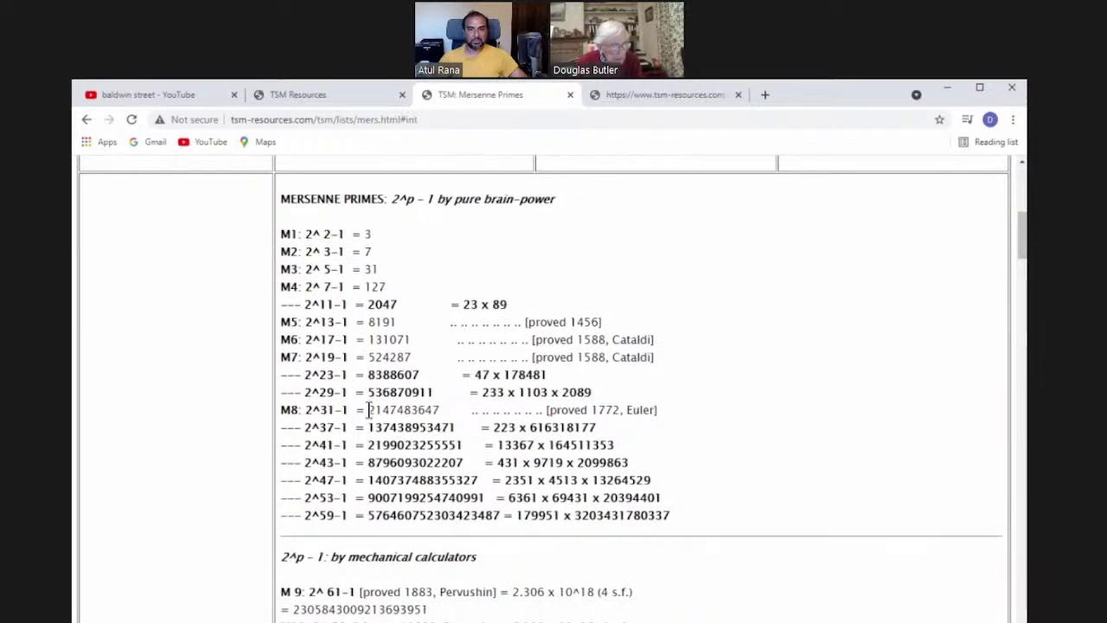
double_click(403, 410)
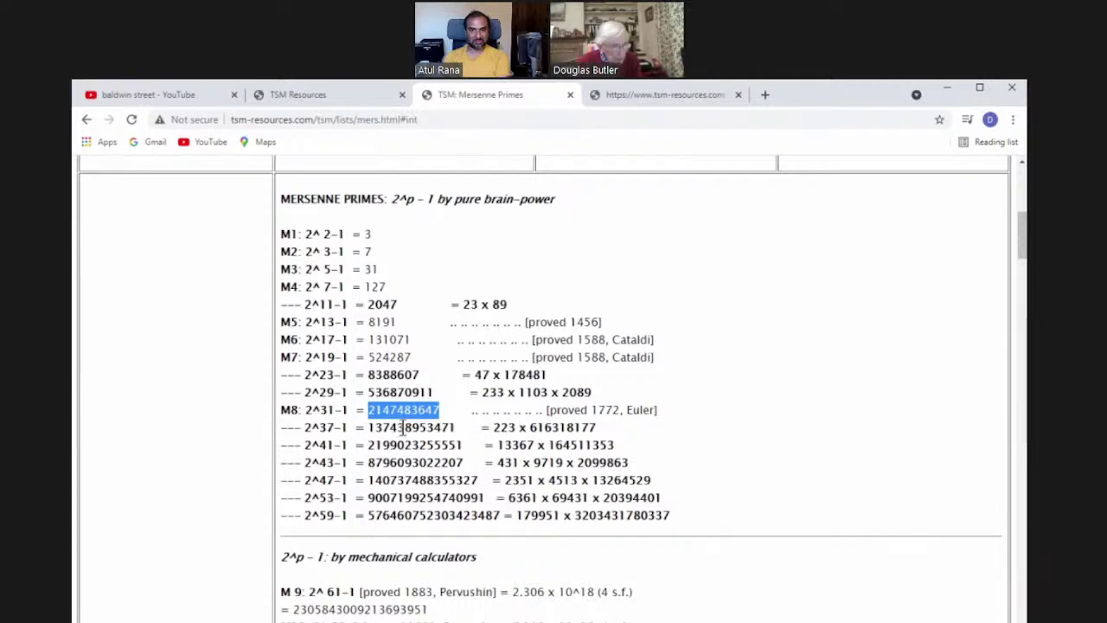
- Look through the Mersenne primes found by mechanical and electronic calculators, down to the M22 entry
scroll(402, 427, down, 1)
scroll(422, 372, down, 1)
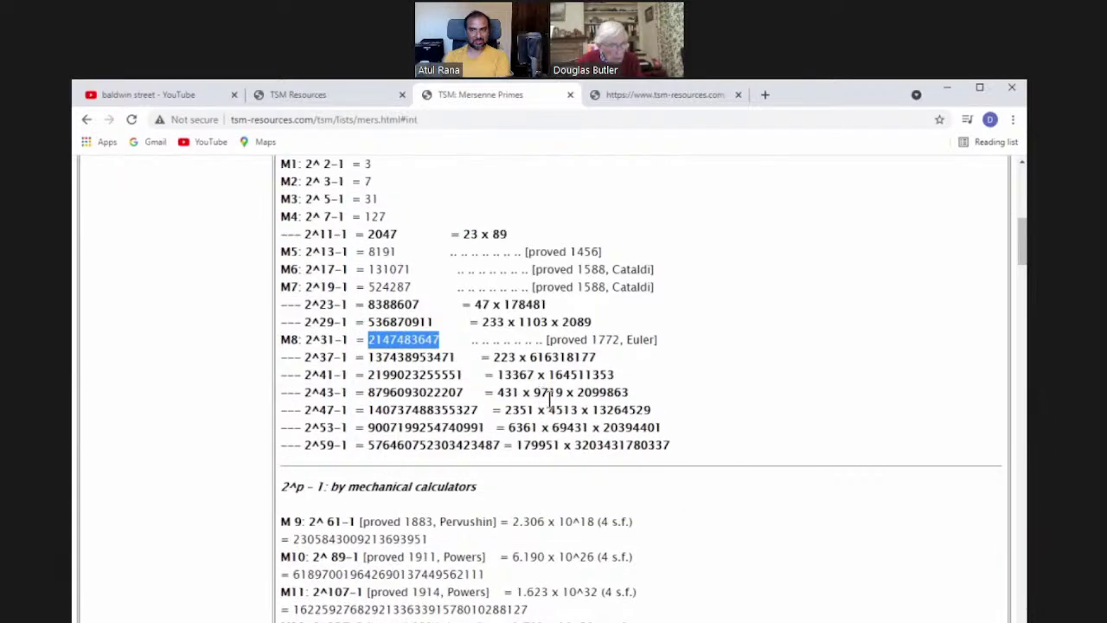
scroll(310, 368, down, 1)
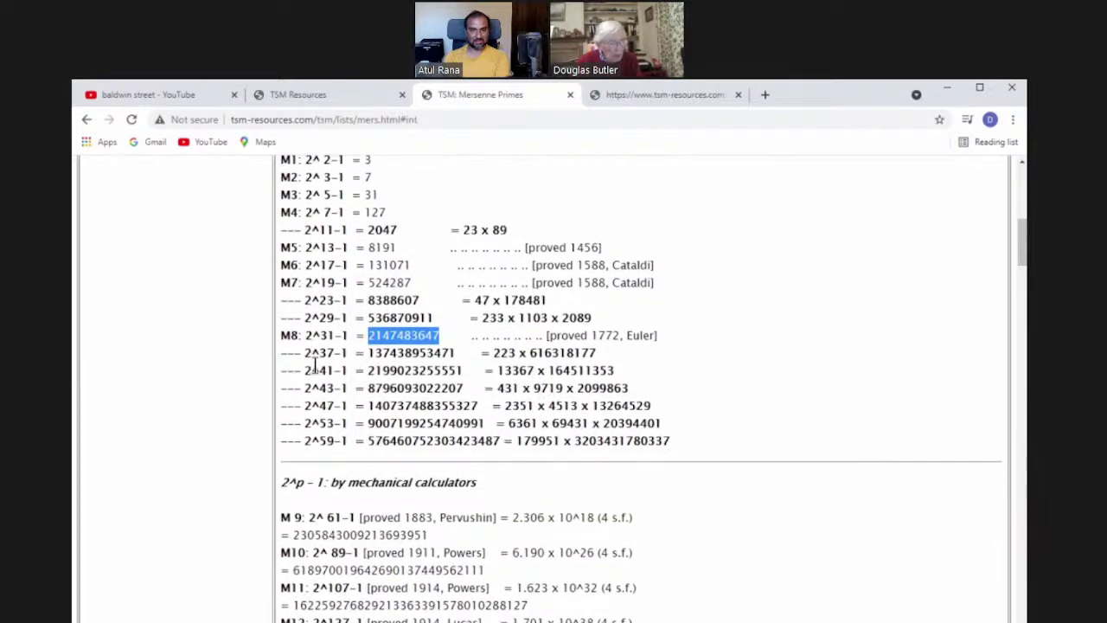
scroll(313, 403, down, 1)
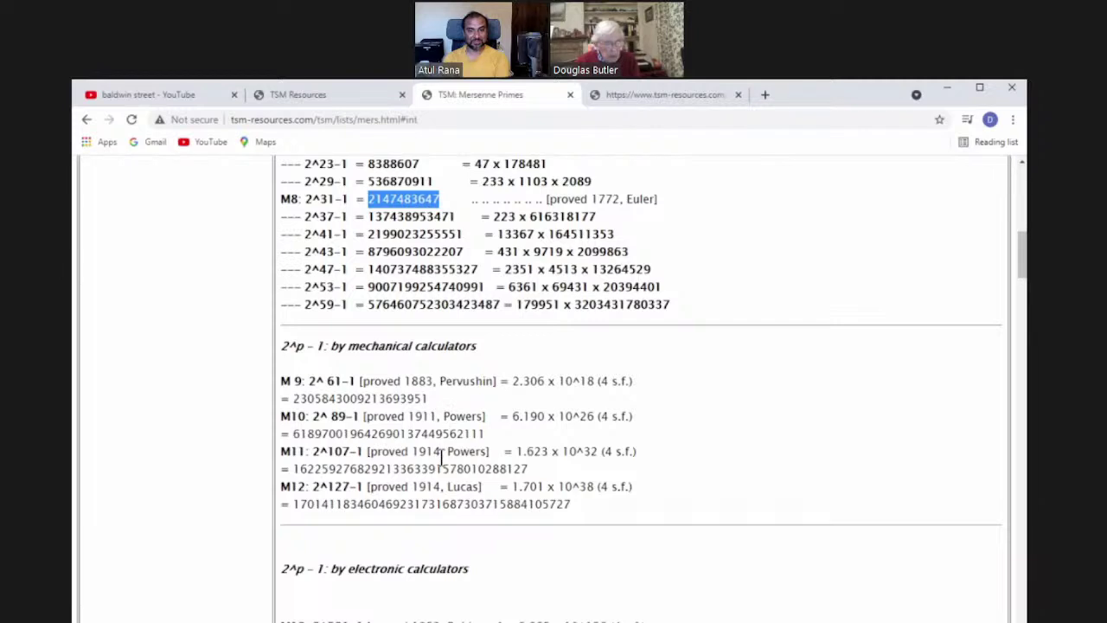
scroll(443, 458, down, 2)
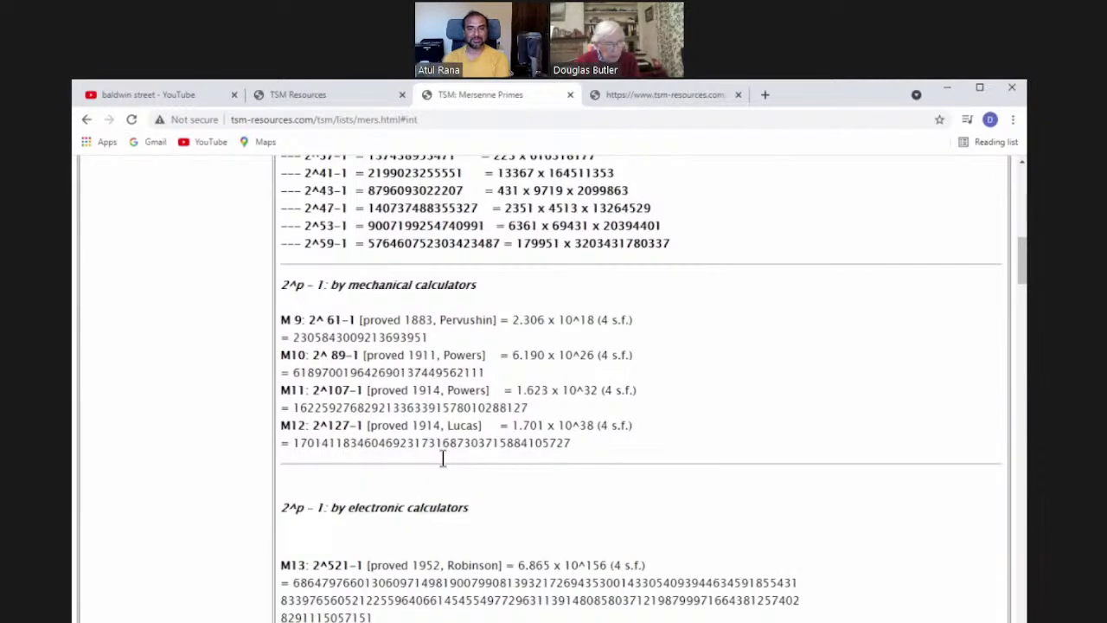
scroll(404, 363, down, 1)
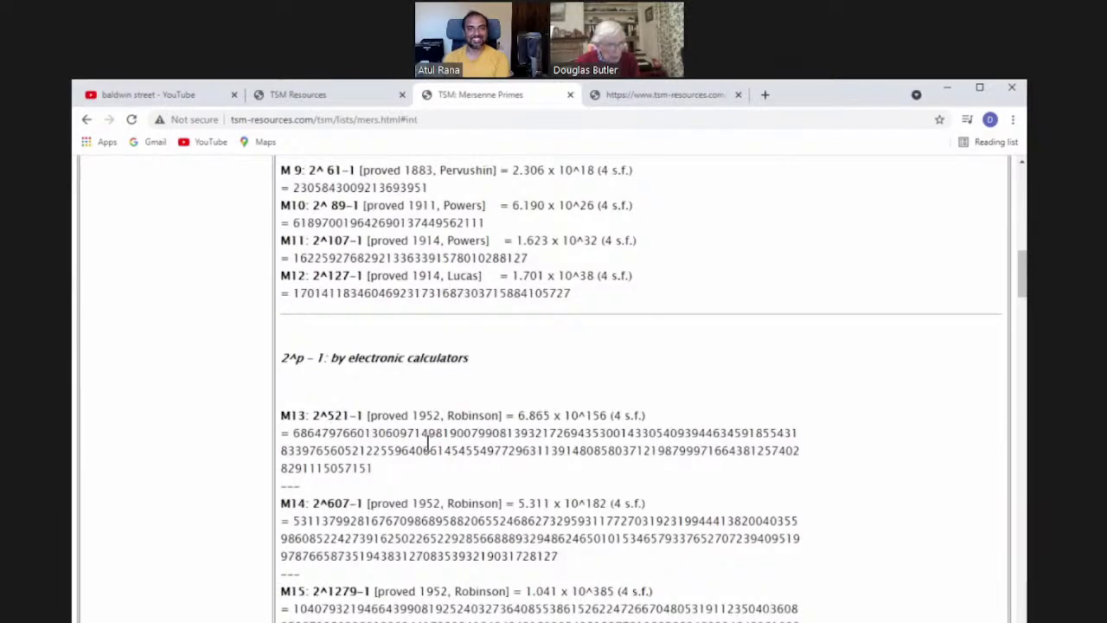
scroll(423, 437, down, 4)
scroll(465, 446, down, 7)
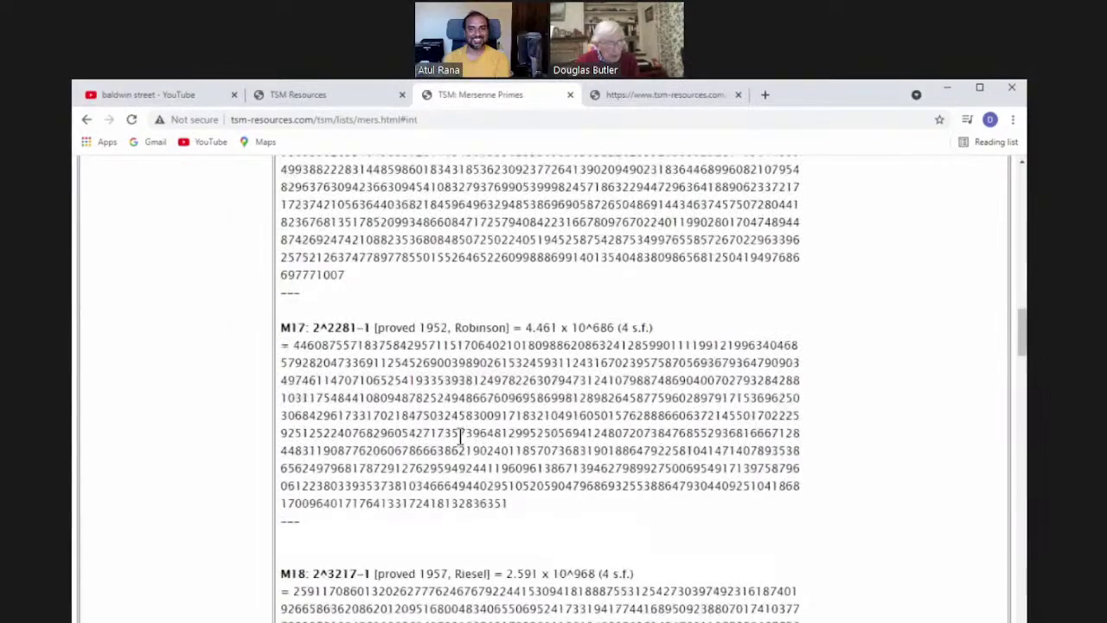
scroll(459, 433, down, 4)
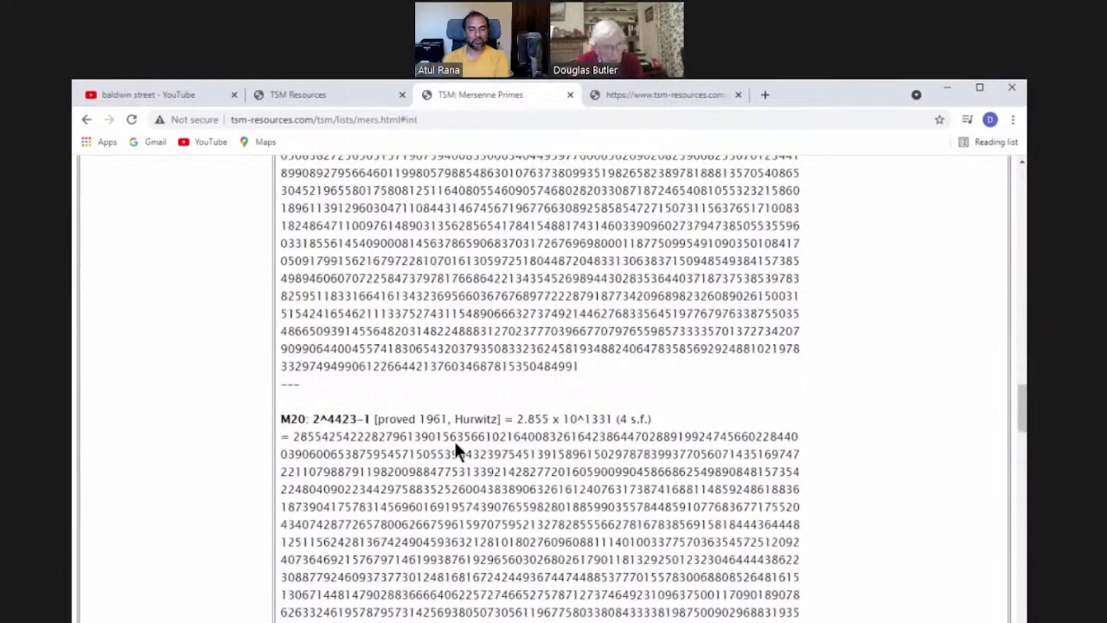
scroll(454, 441, down, 1)
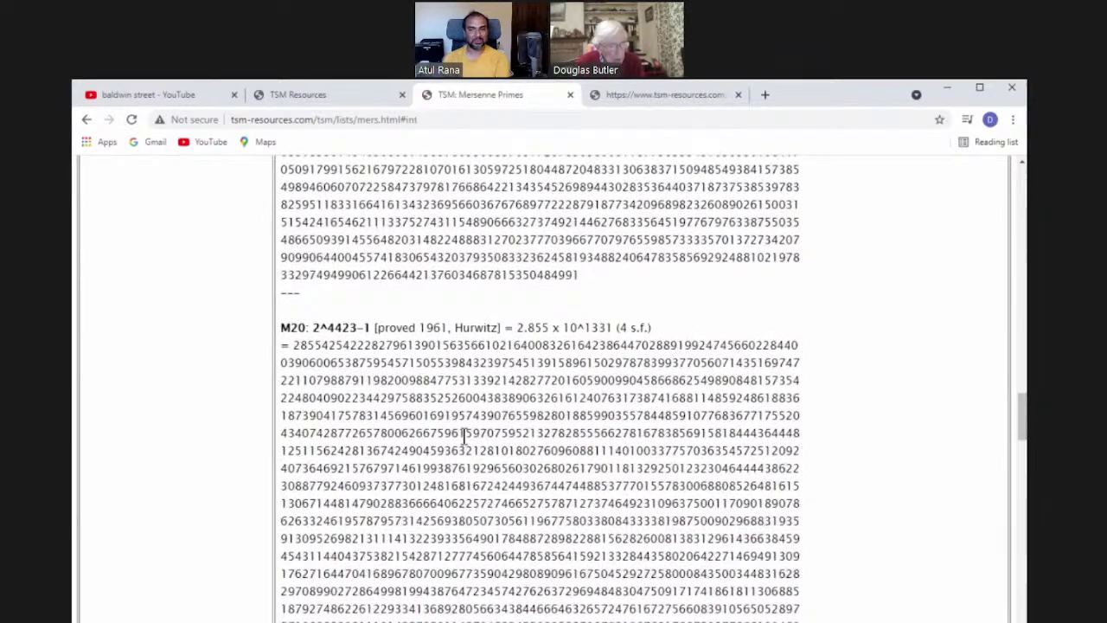
scroll(464, 437, down, 7)
scroll(464, 437, down, 3)
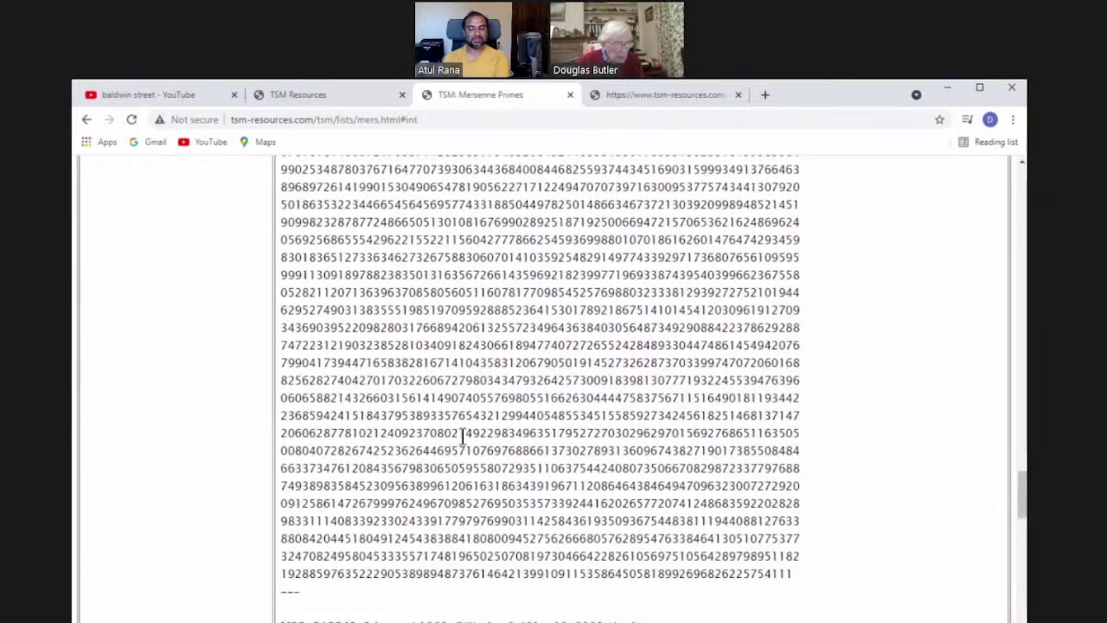
scroll(464, 437, down, 4)
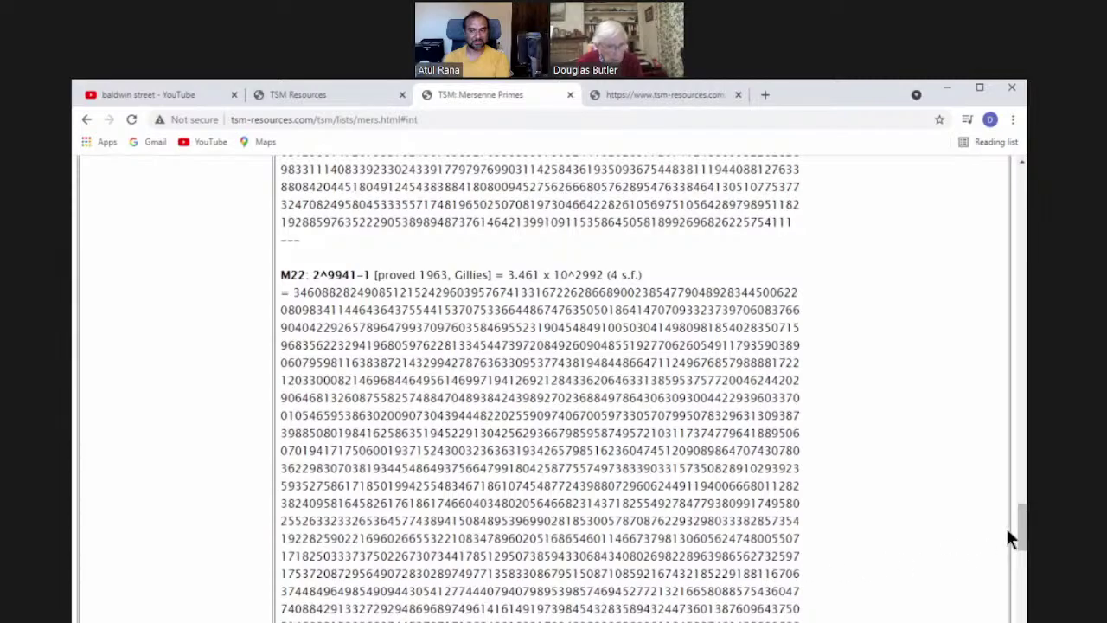
- Look through the M22 value and the table of remaining Mersenne primes from M23 to M51
drag(1021, 527, 1019, 564)
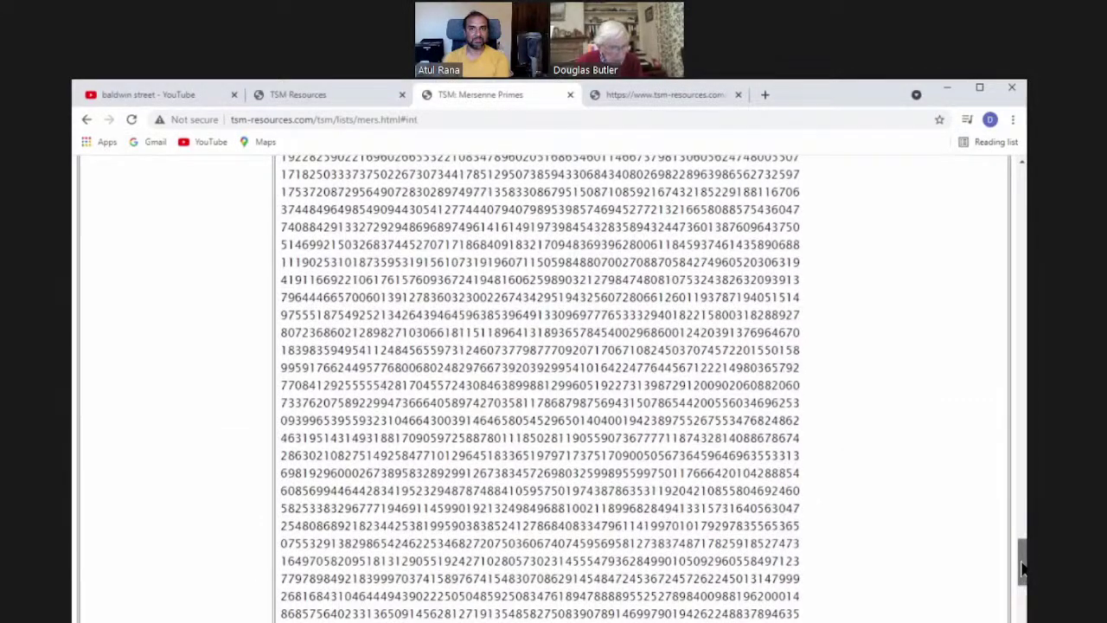
drag(1021, 569, 1023, 620)
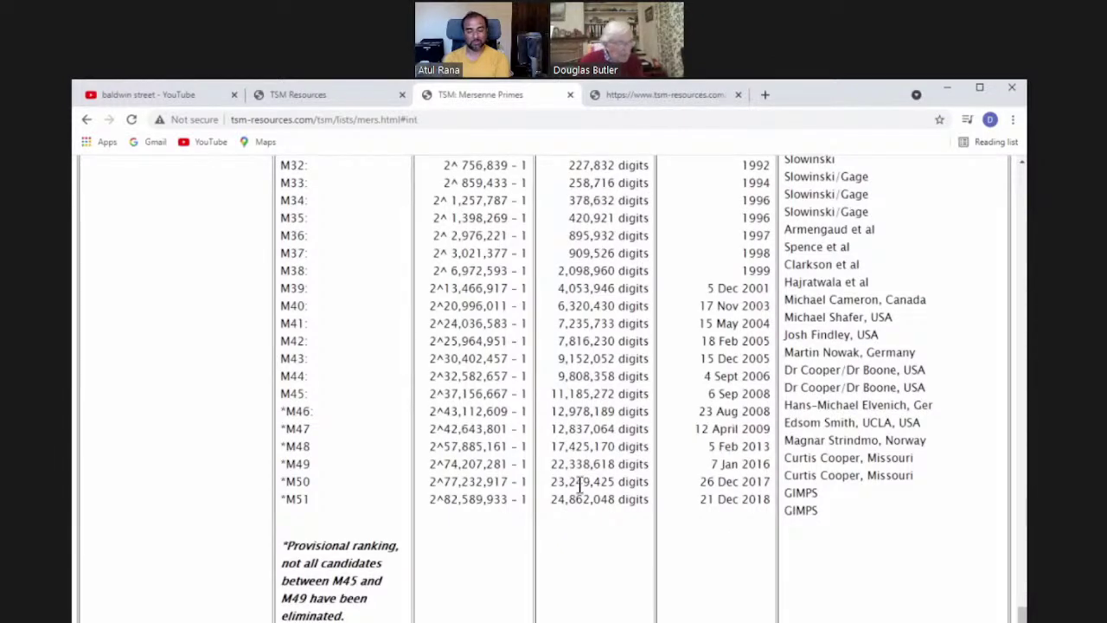
scroll(579, 486, up, 5)
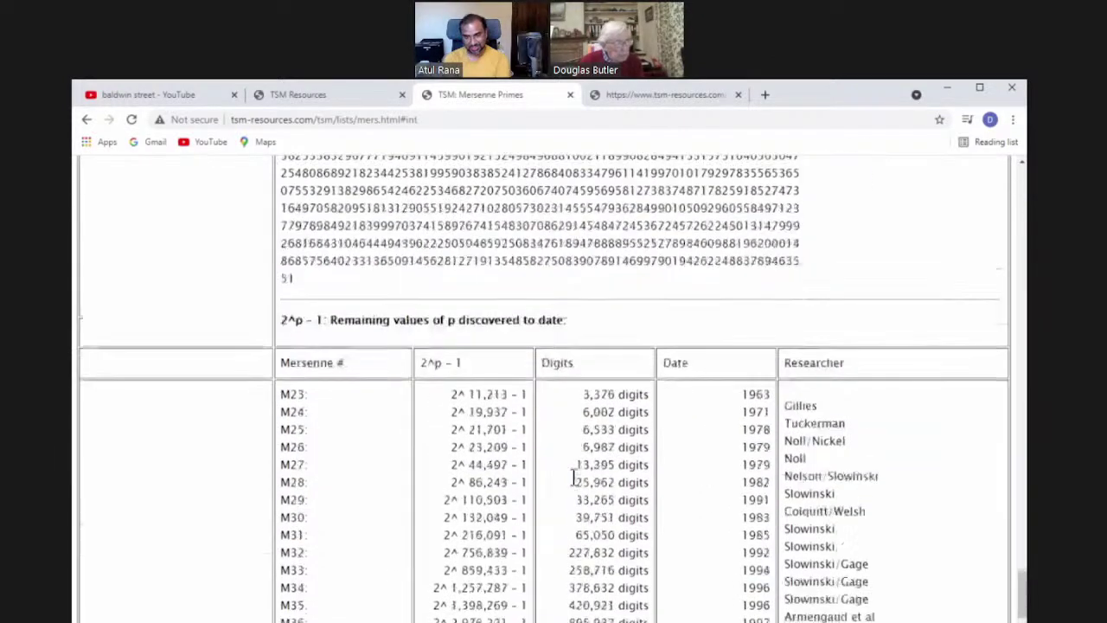
scroll(580, 486, up, 5)
scroll(575, 480, up, 1)
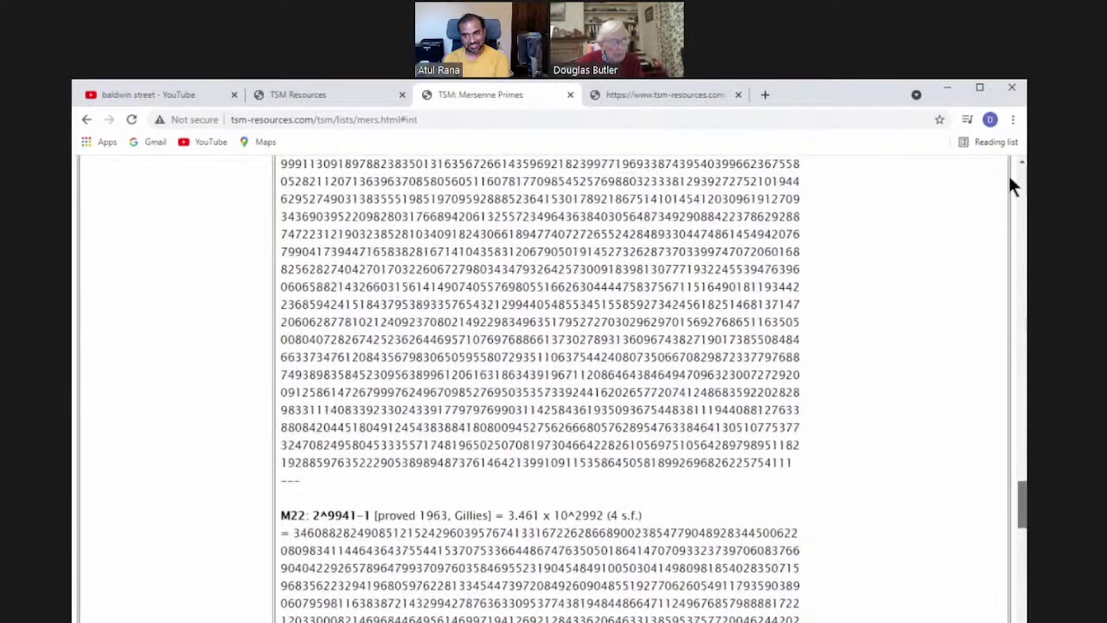
- Open the Pythagorean Triples list and examine its table of triples and the incircle radius diagram
key(Home)
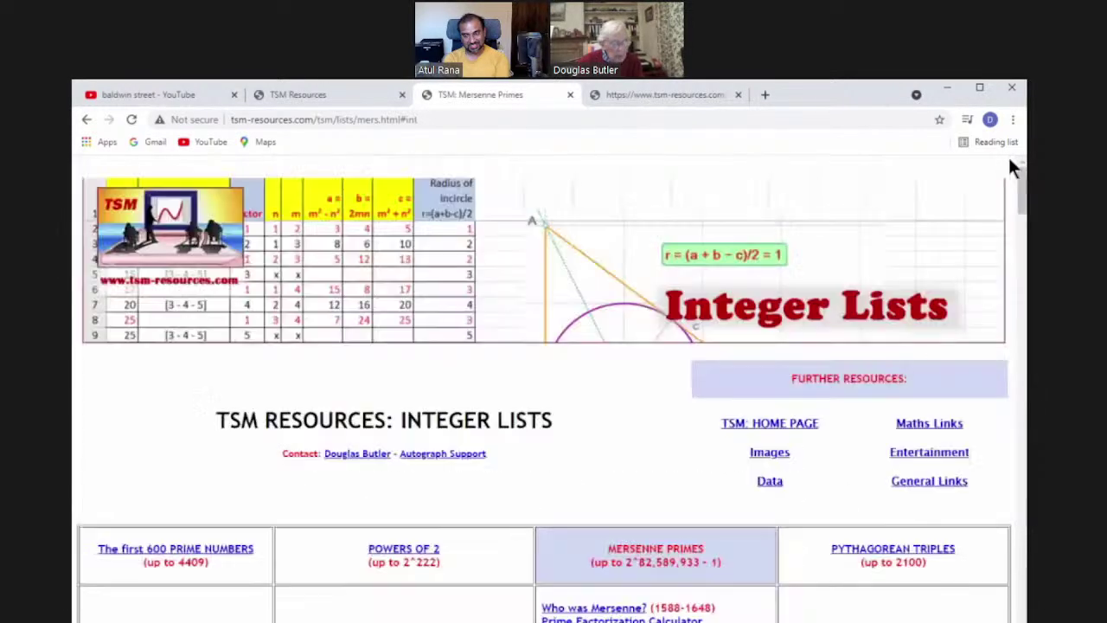
click(903, 558)
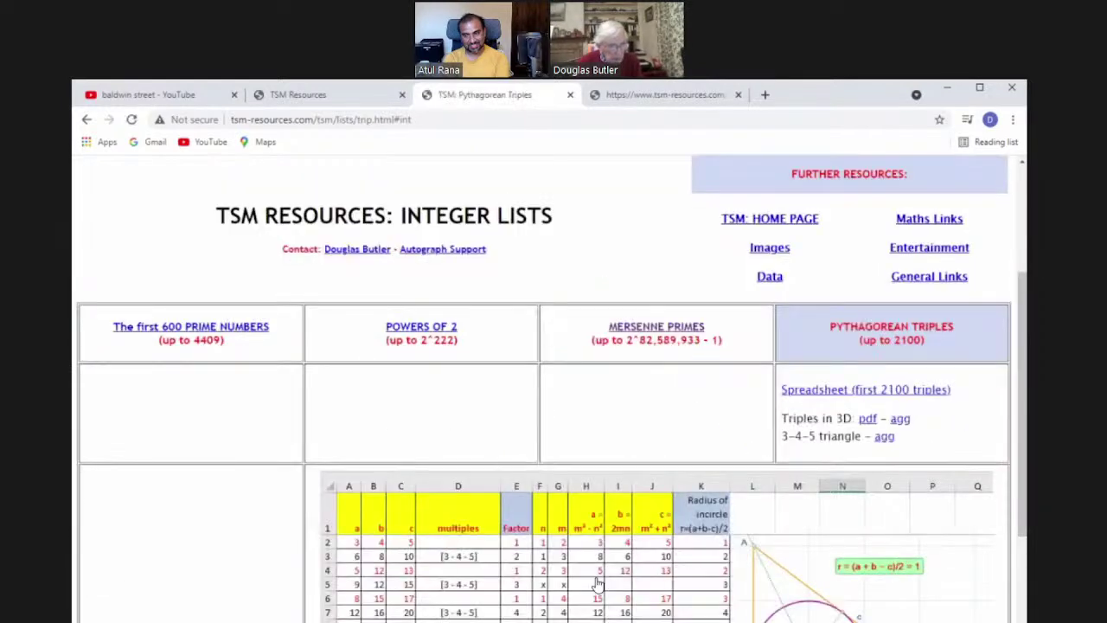
scroll(597, 585, down, 1)
scroll(597, 585, down, 2)
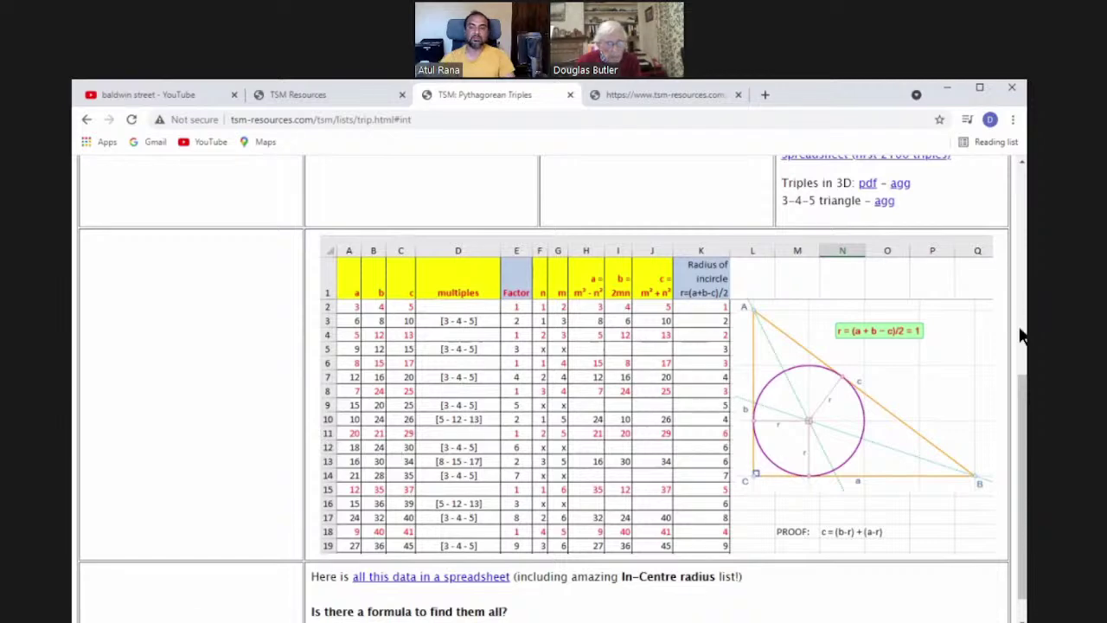
scroll(1018, 339, up, 1)
scroll(1015, 349, up, 5)
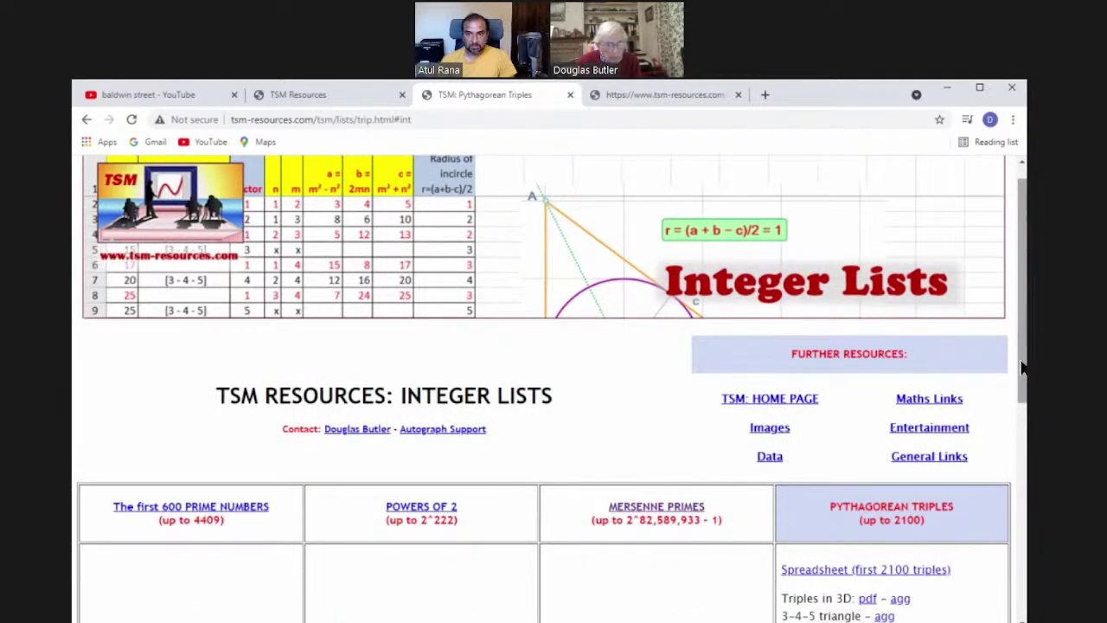
scroll(1020, 368, down, 2)
scroll(1015, 391, down, 1)
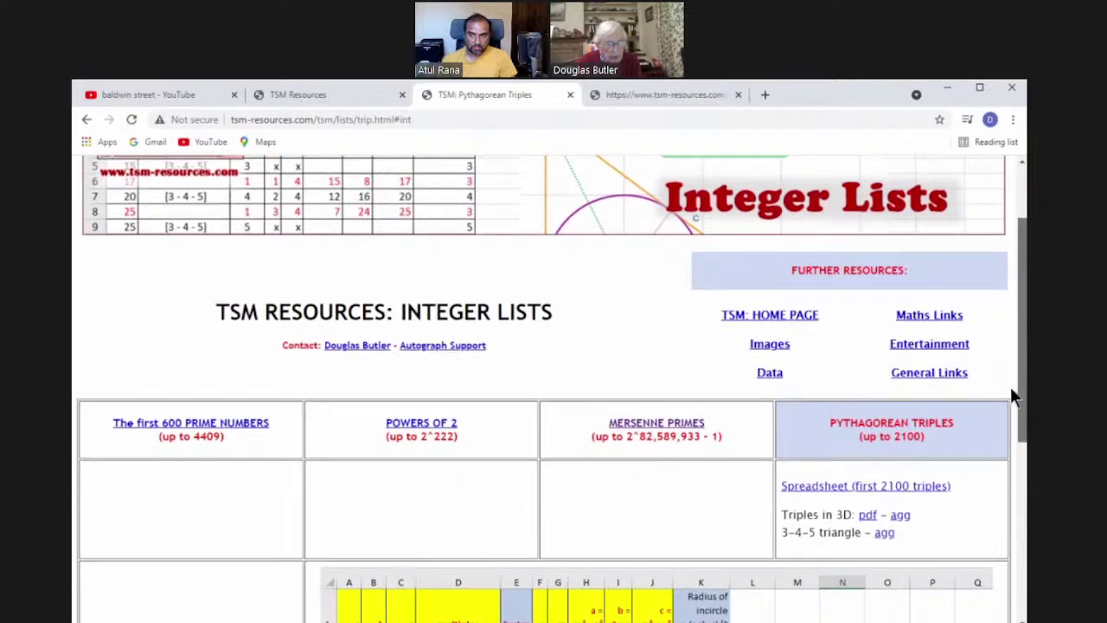
scroll(1010, 313, up, 2)
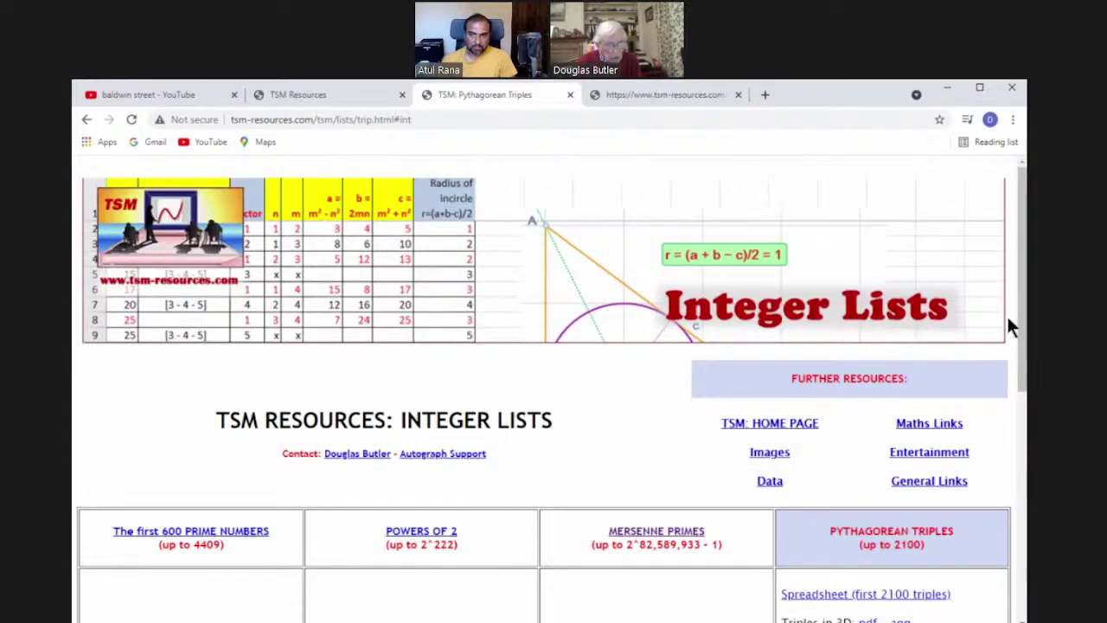
- Open the Images page, view the Giant's Causeway hexagons picture at full size, and return to the gallery
click(769, 453)
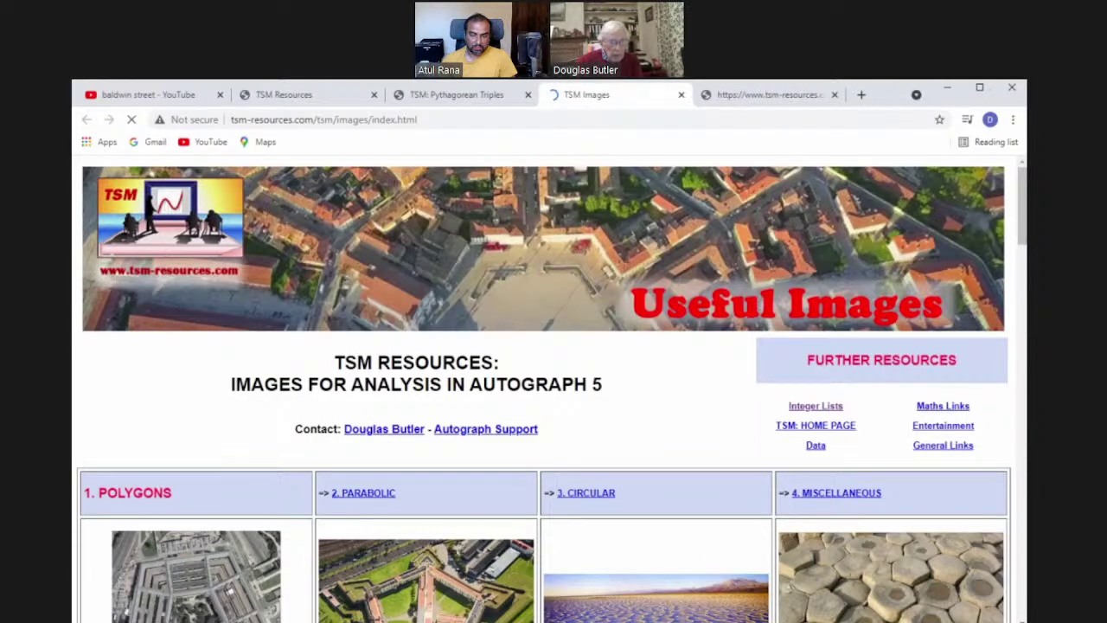
drag(1024, 227, 1024, 291)
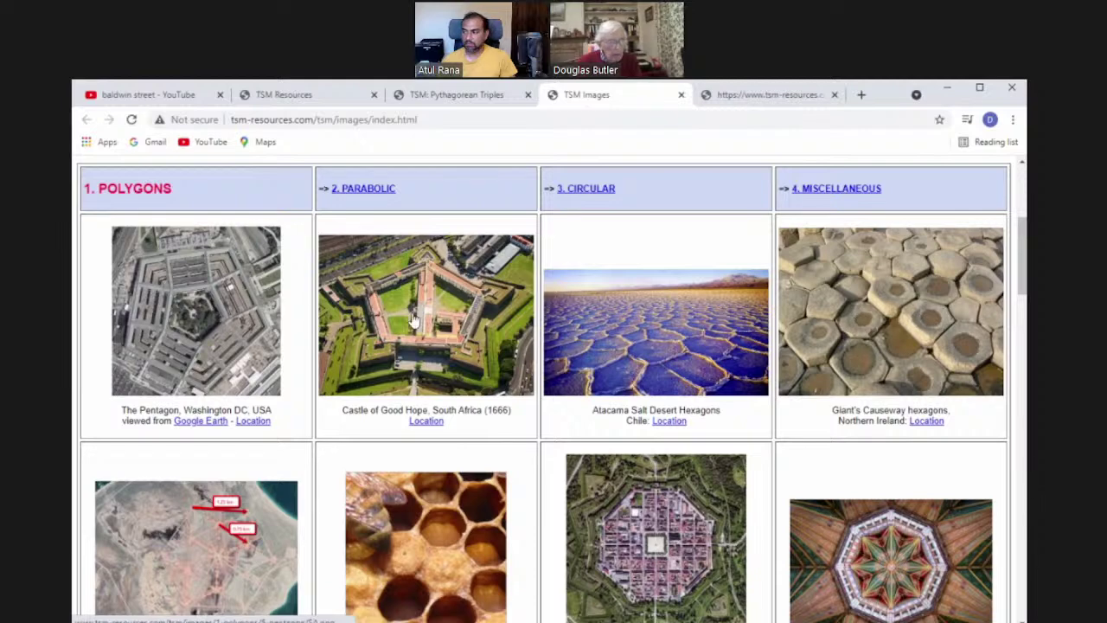
click(868, 301)
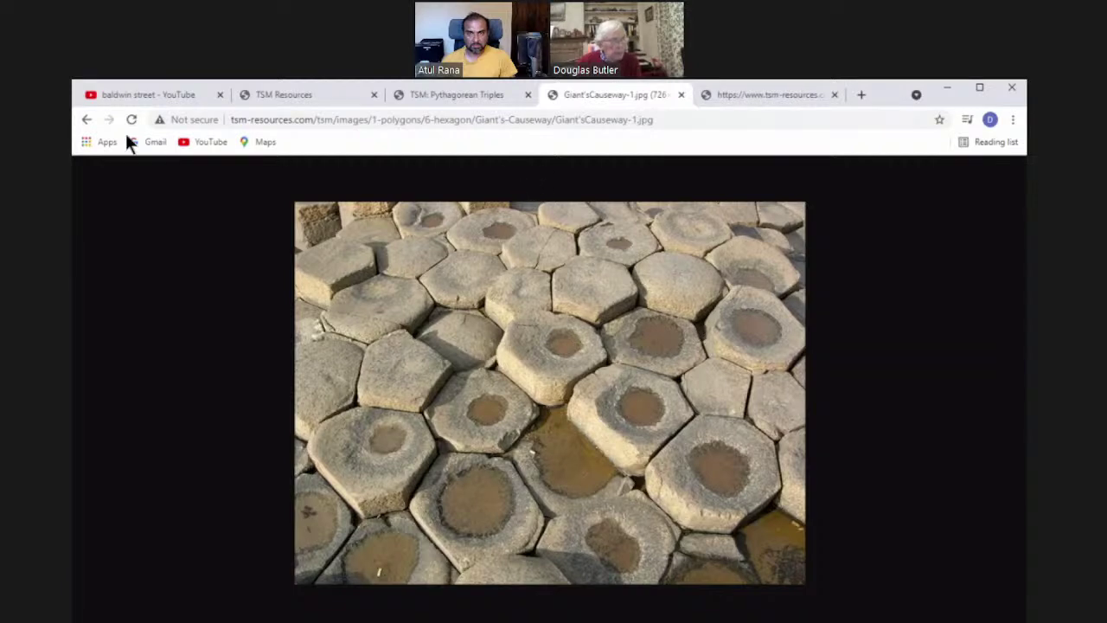
click(86, 121)
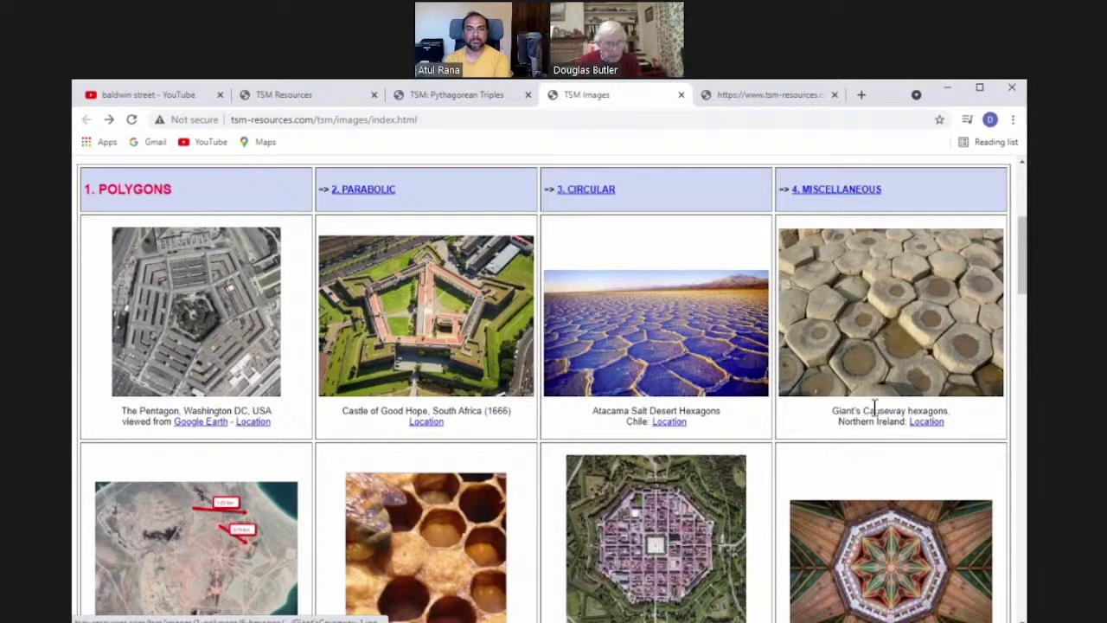
- View the full-size pictures of octagonal Neuf-Brisach and the Octagonal Lantern at Ely Cathedral, returning to the gallery after each
scroll(400, 369, down, 1)
scroll(400, 370, down, 2)
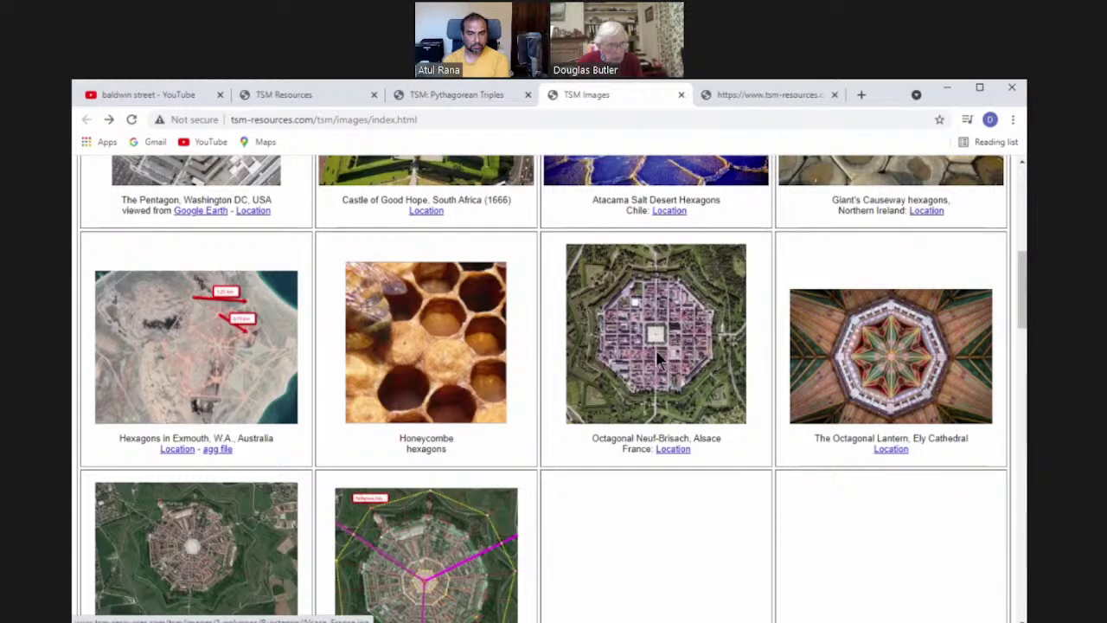
click(670, 377)
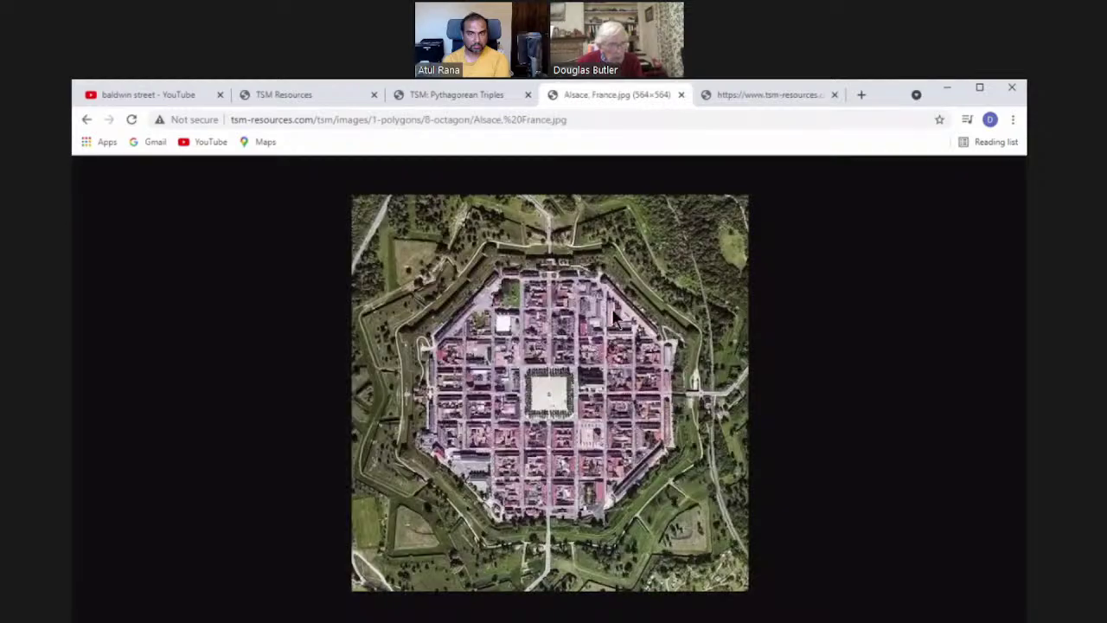
click(87, 119)
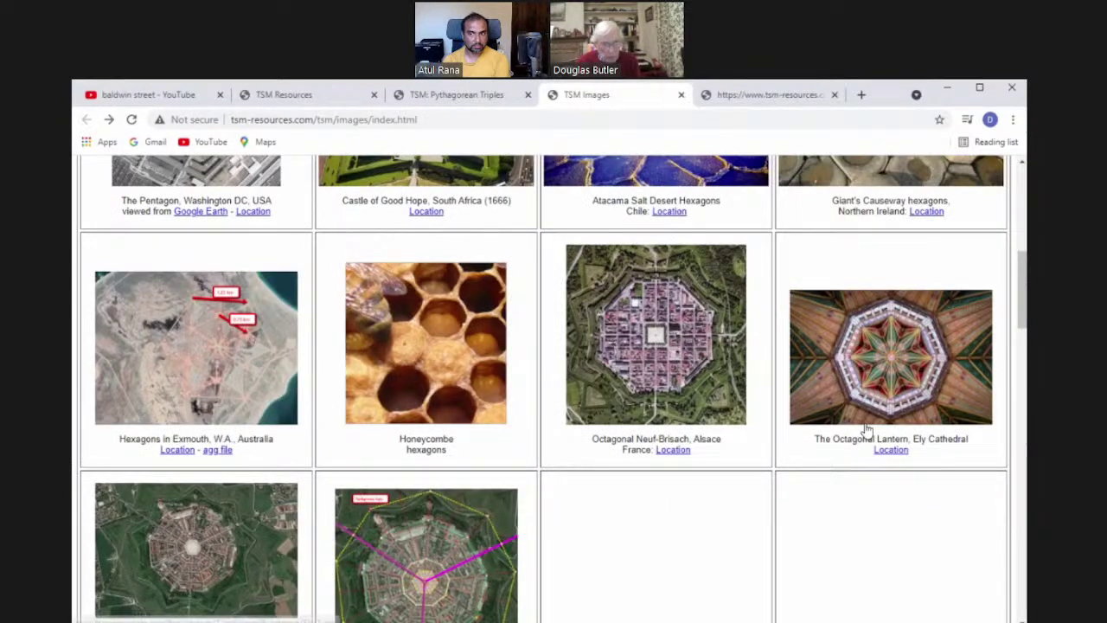
click(880, 364)
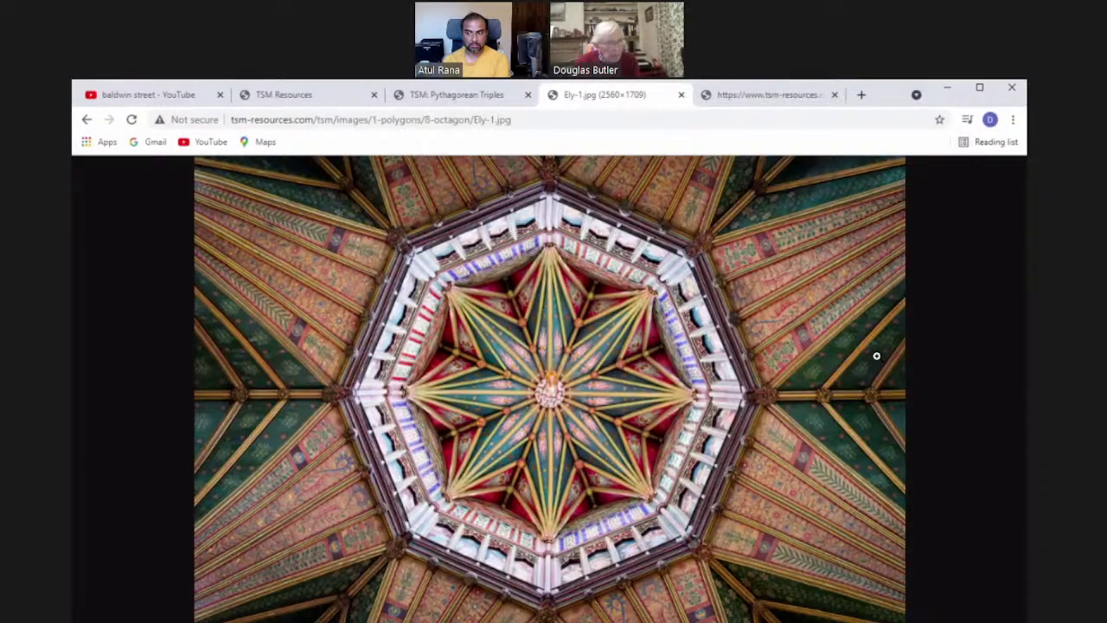
click(83, 121)
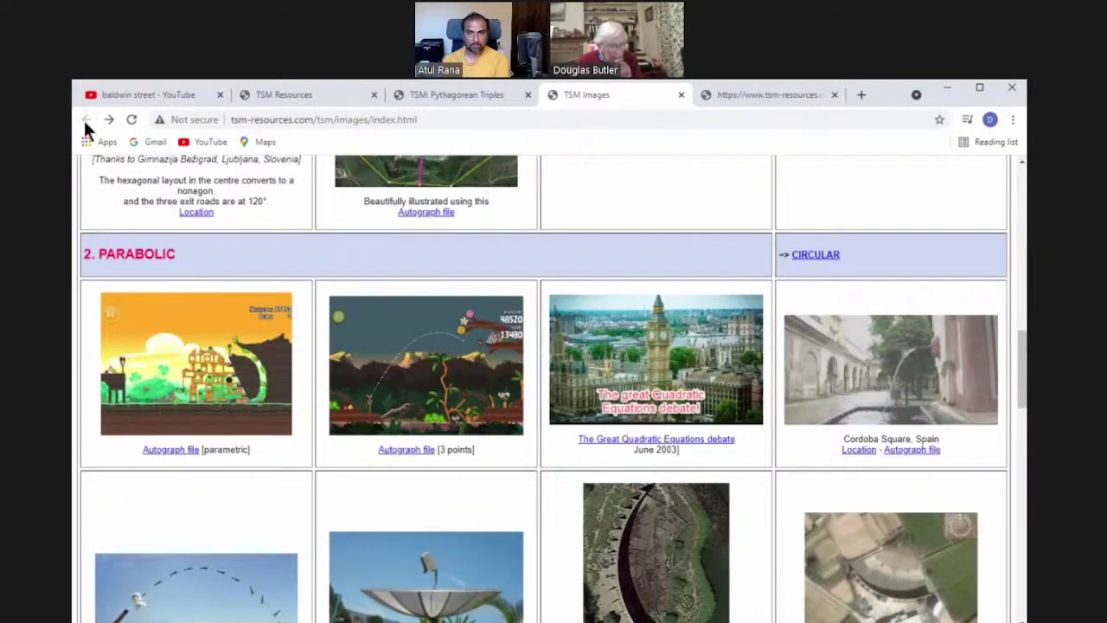
- Look over the Parabolic images and view the annotated nonagon picture of Palmanova at full size
scroll(351, 344, down, 2)
scroll(352, 339, down, 1)
scroll(352, 333, up, 3)
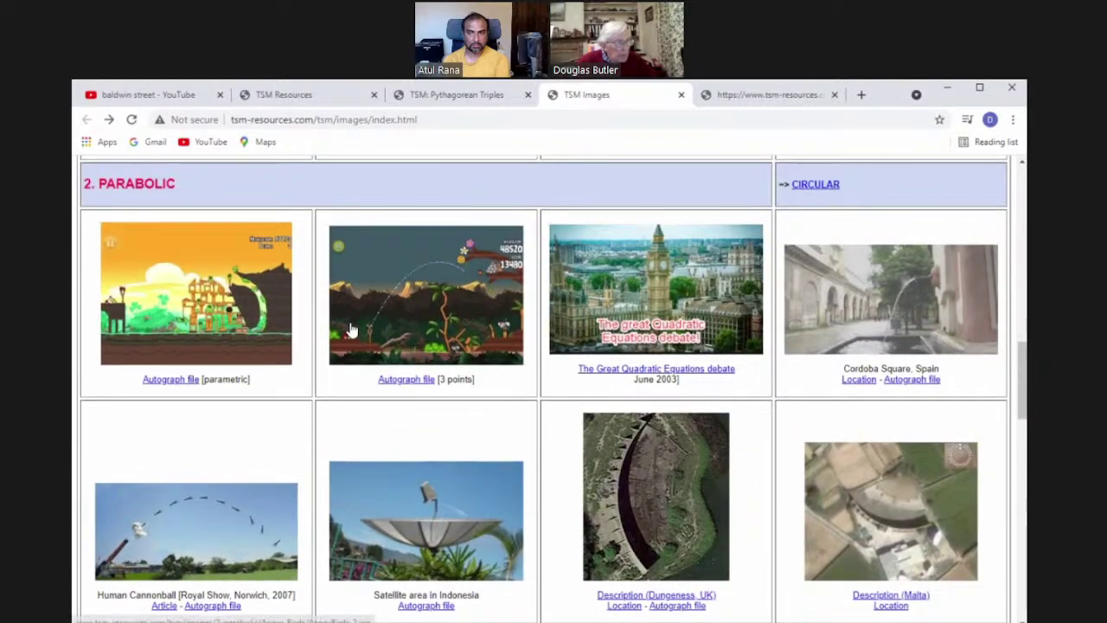
scroll(351, 323, up, 3)
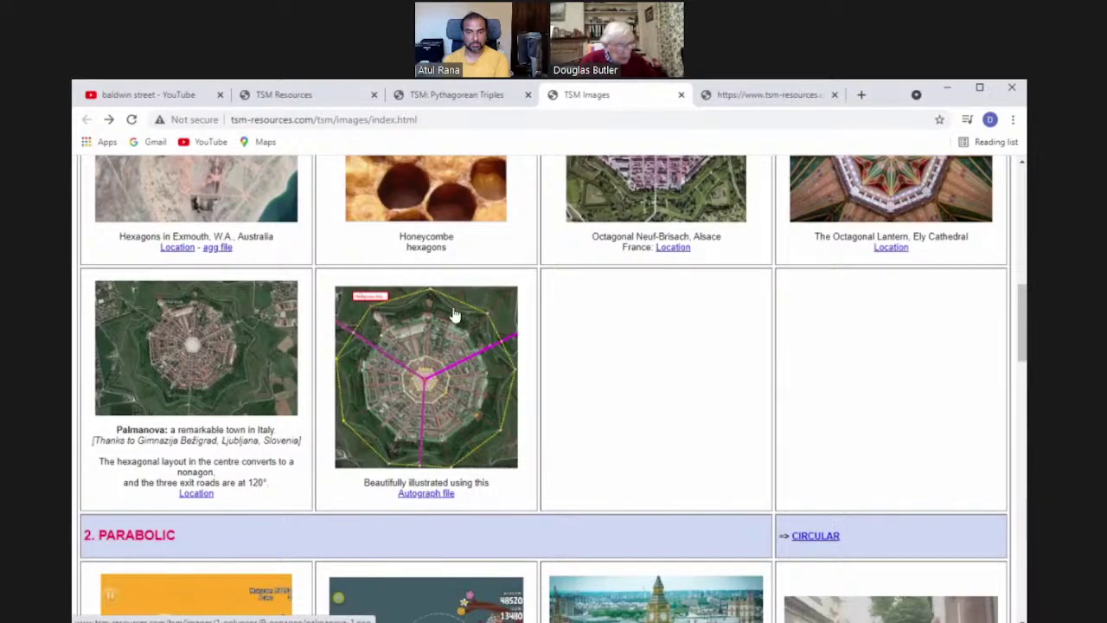
click(436, 387)
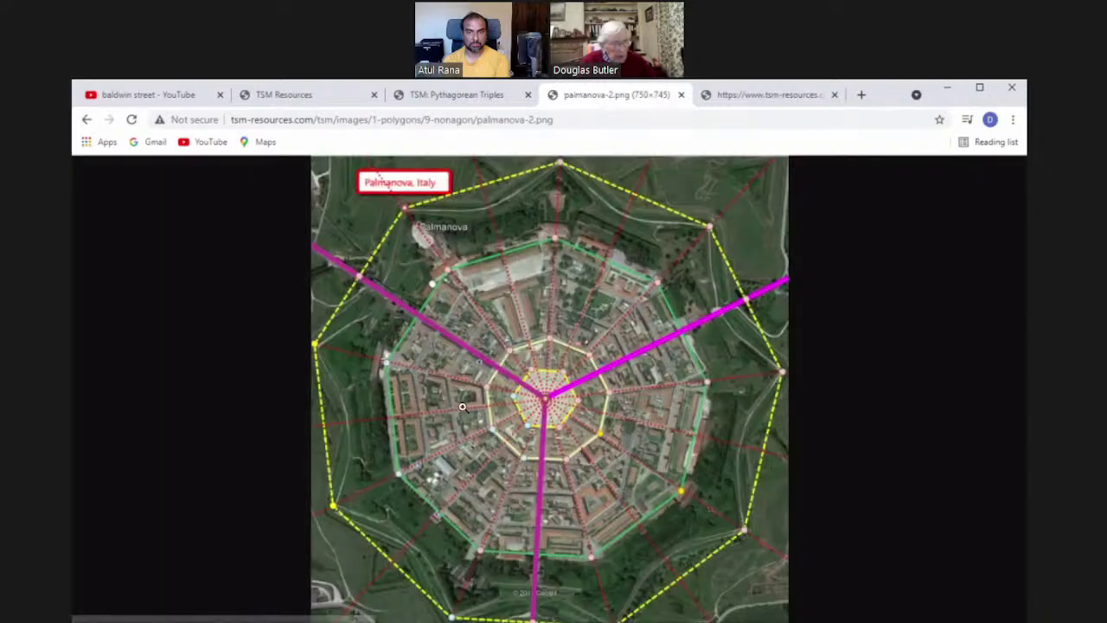
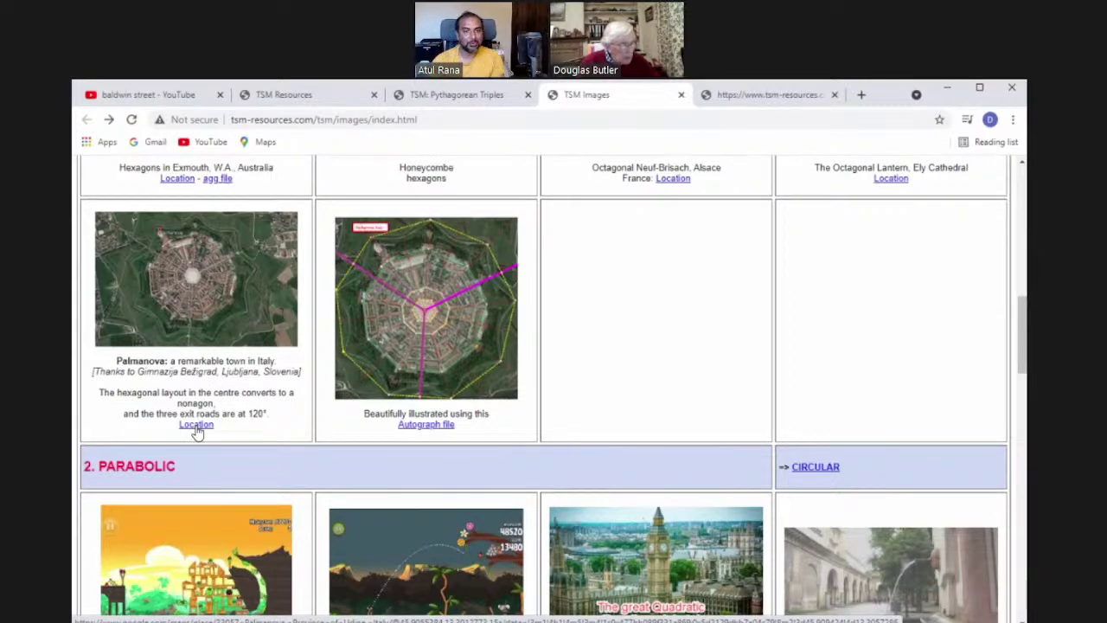
- Open Palmanova's location in Google Maps and zoom out to a regional view including Venice and Ljubljana
click(196, 424)
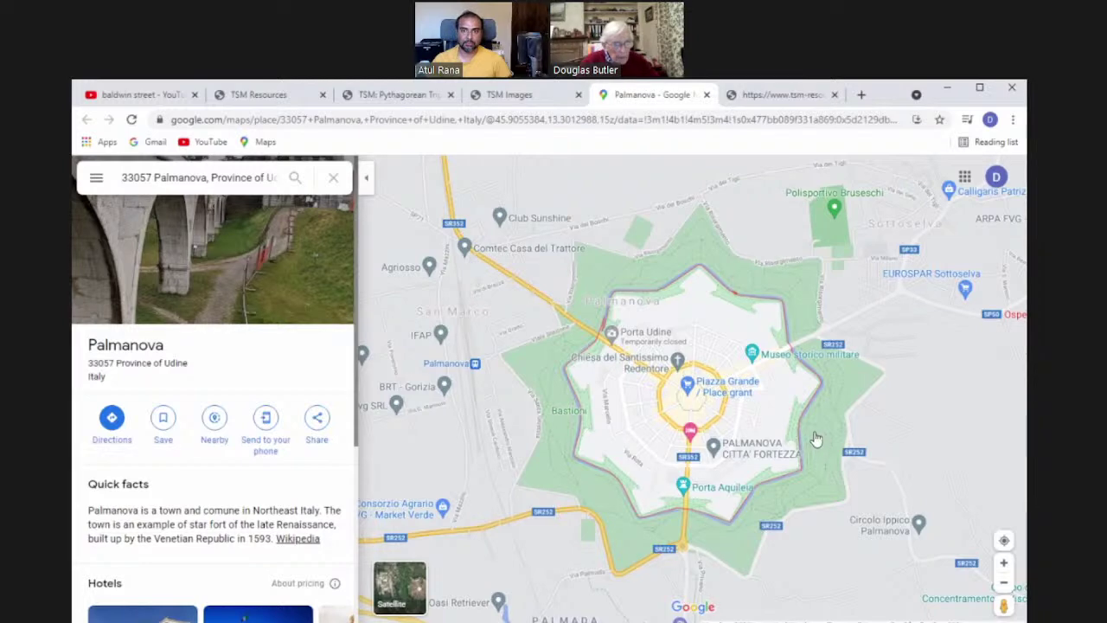
scroll(814, 441, down, 2)
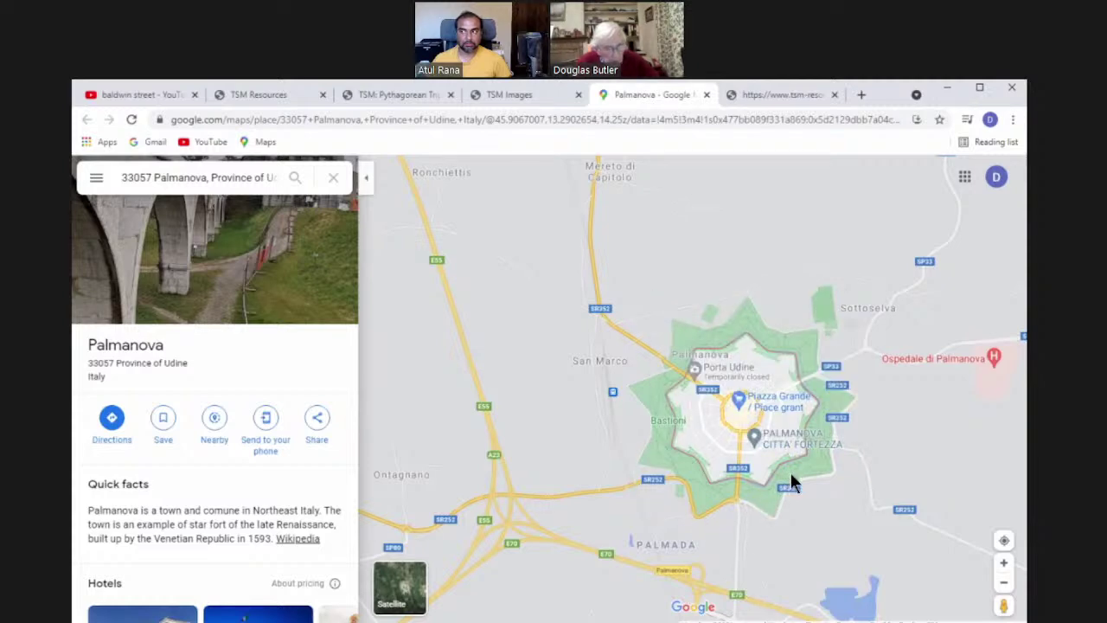
scroll(792, 481, down, 2)
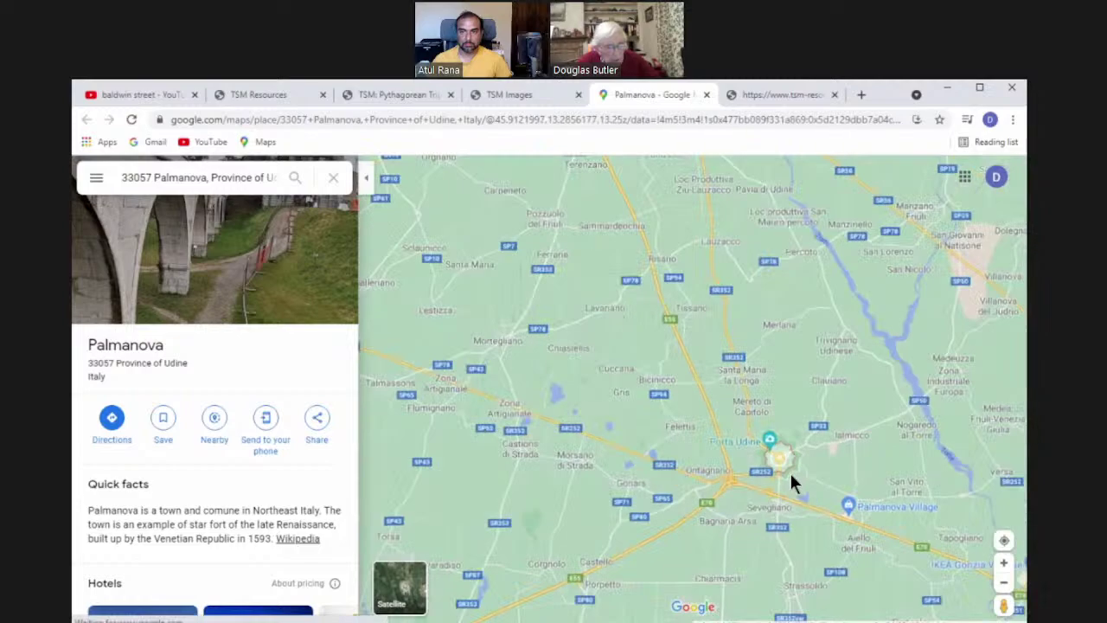
scroll(791, 476, down, 5)
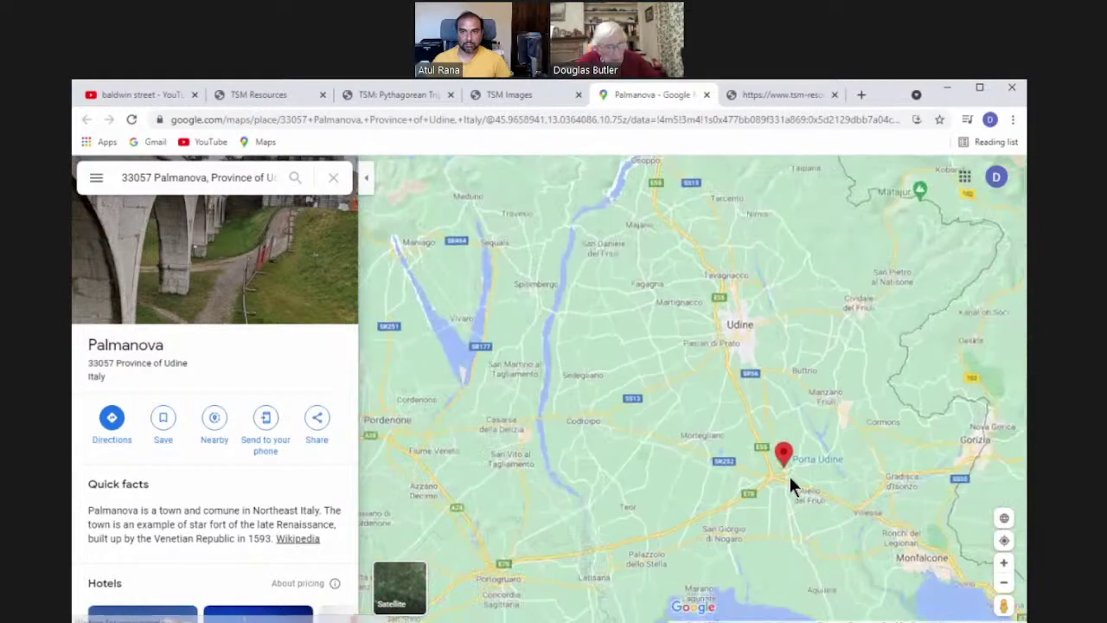
scroll(790, 483, down, 3)
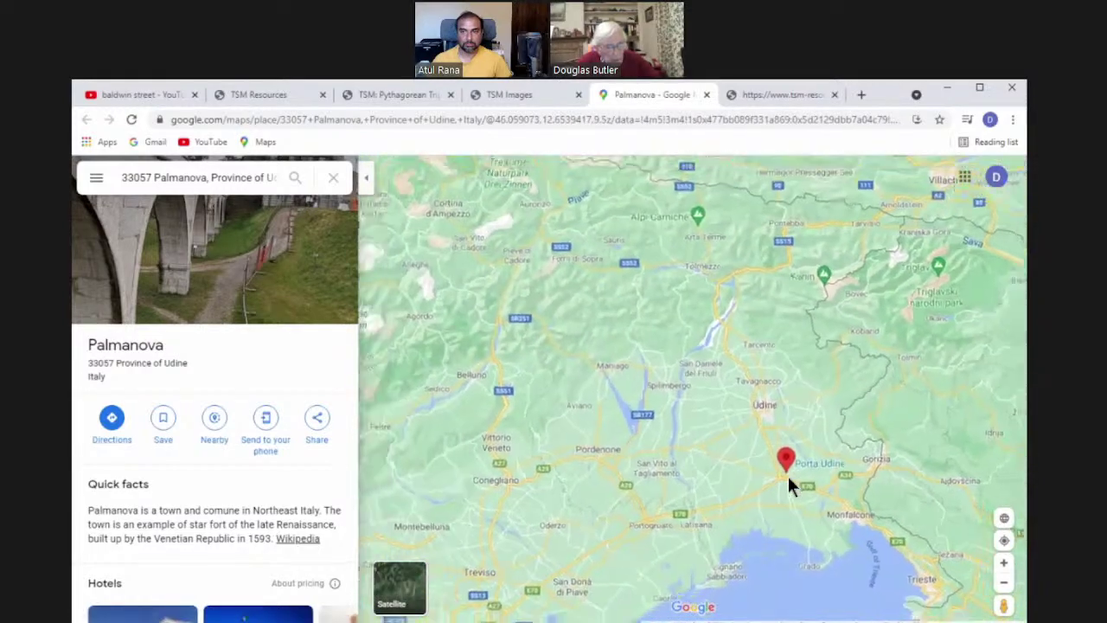
scroll(787, 475, down, 3)
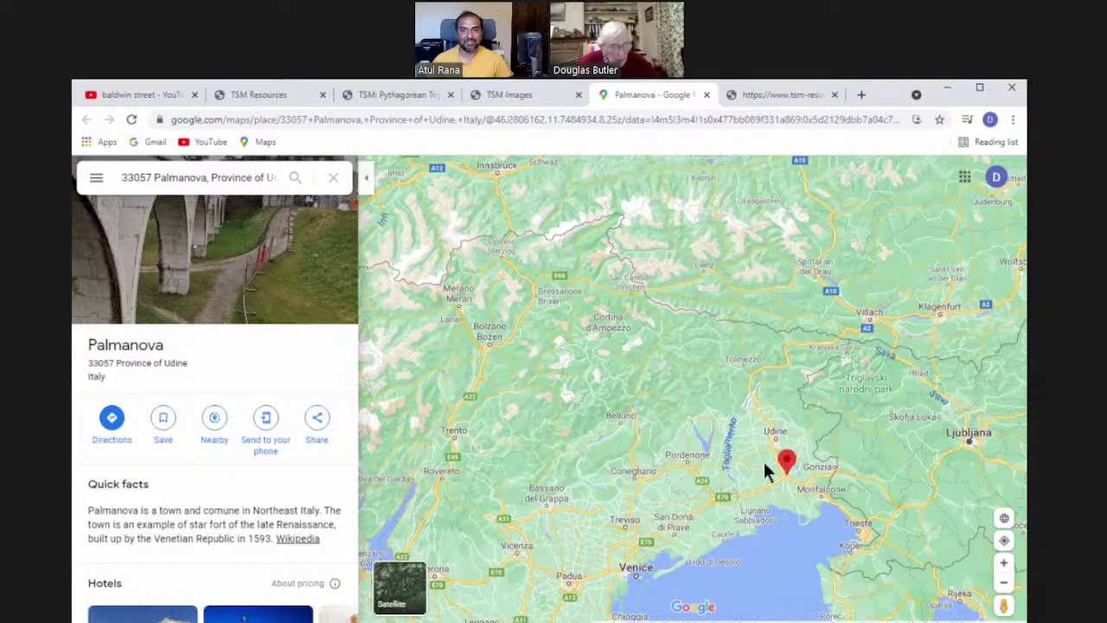
- Return to the TSM Images page and open the parametric Angry Birds file from the Parabolic section in Autograph
click(520, 93)
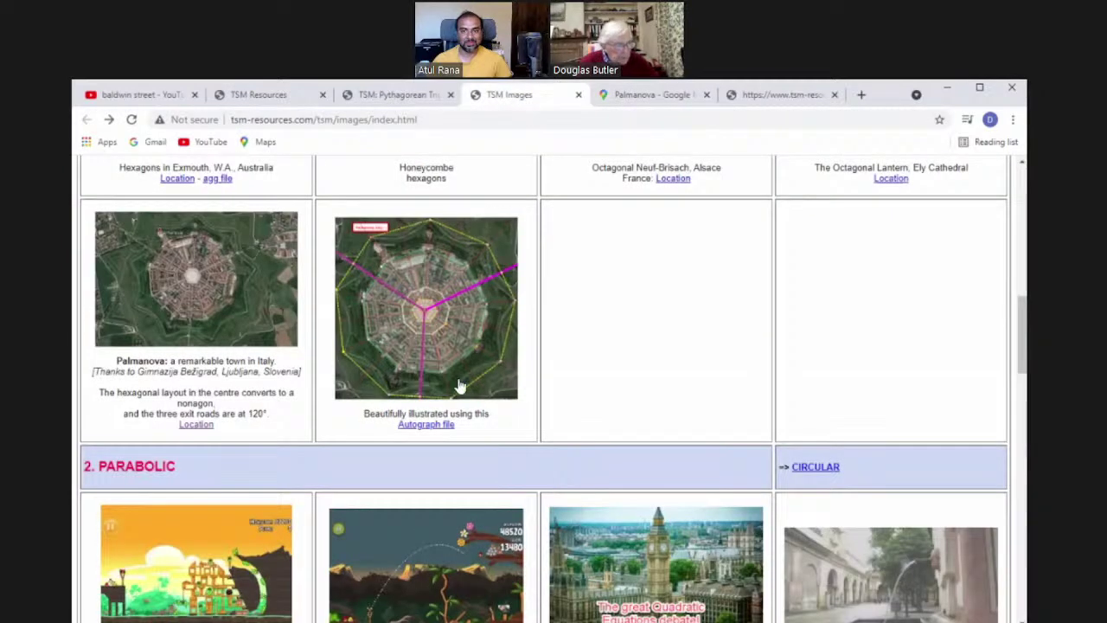
scroll(313, 379, down, 2)
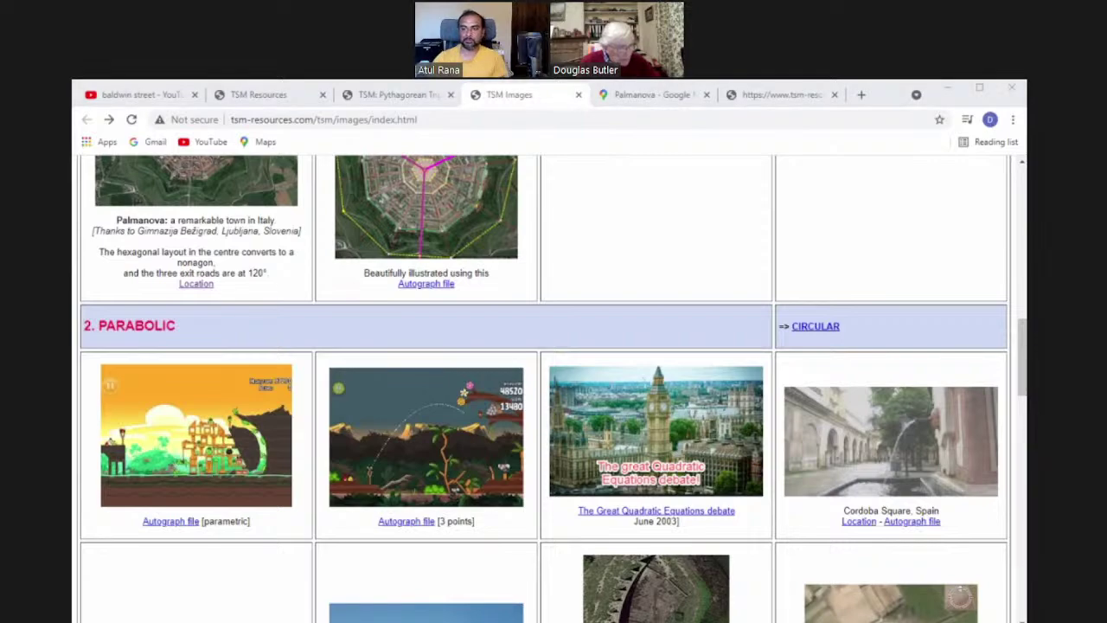
click(185, 606)
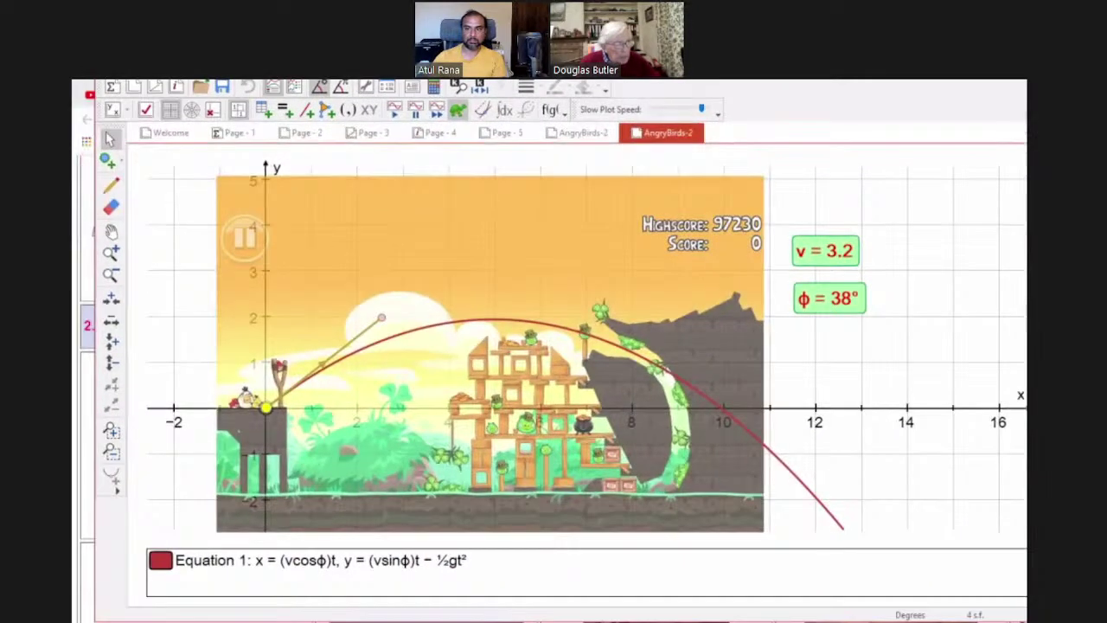
click(380, 319)
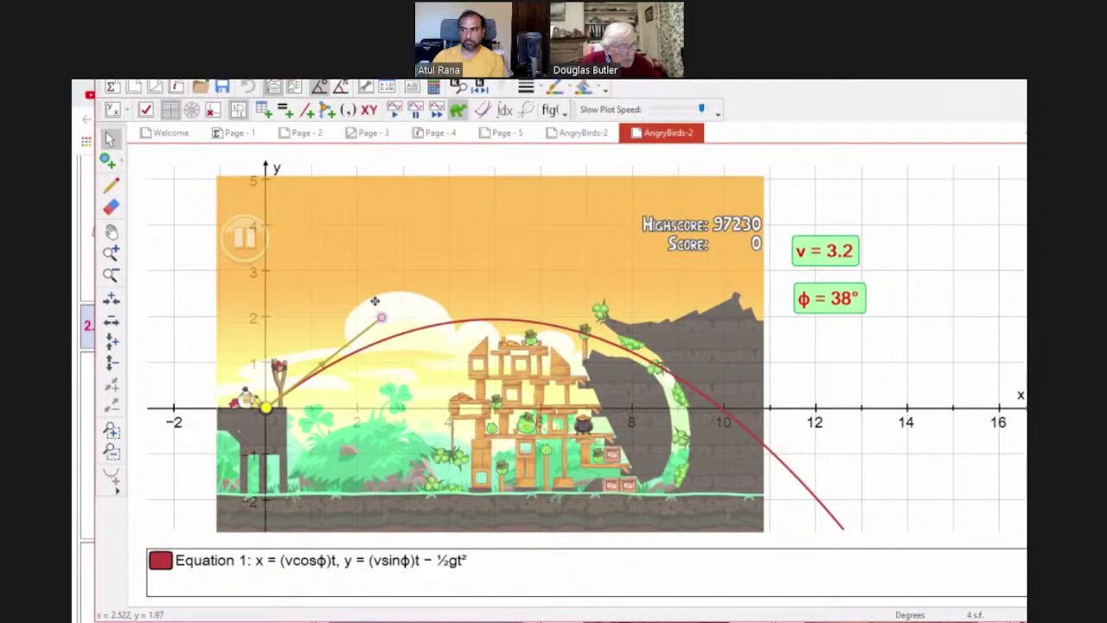
click(391, 327)
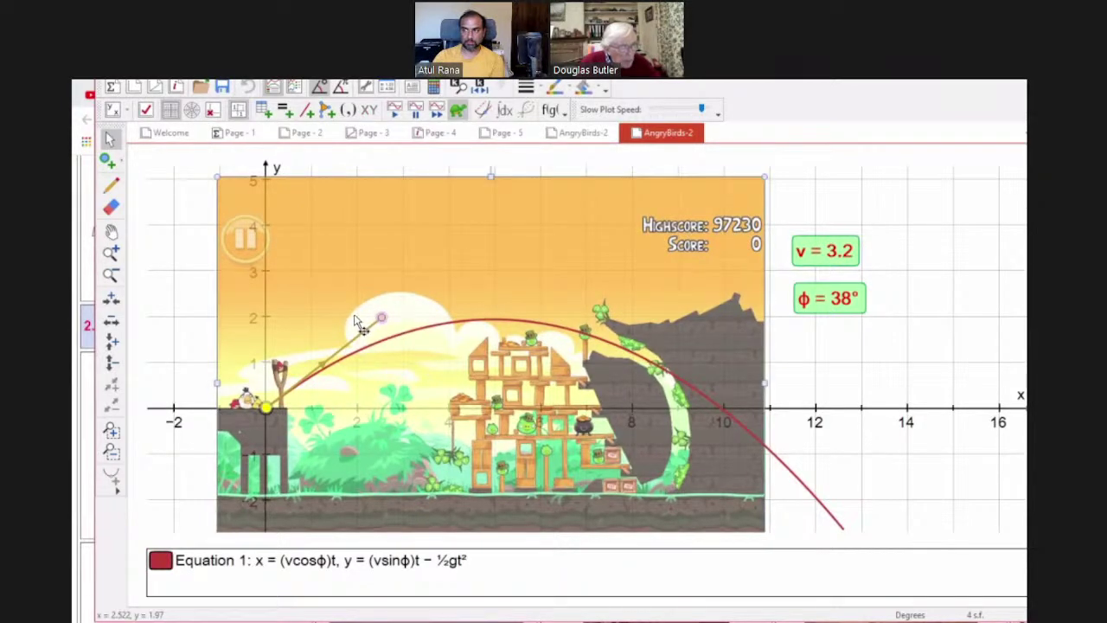
click(195, 362)
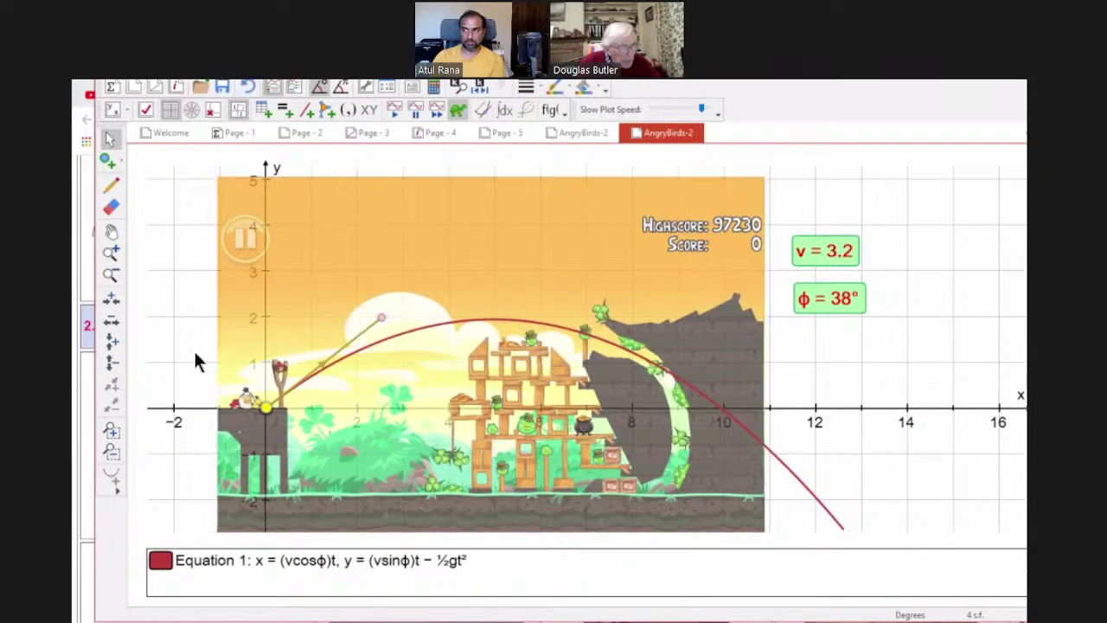
- Use the Constant Controller to set the Angry Birds projectile's launch speed v to 3.5
click(381, 317)
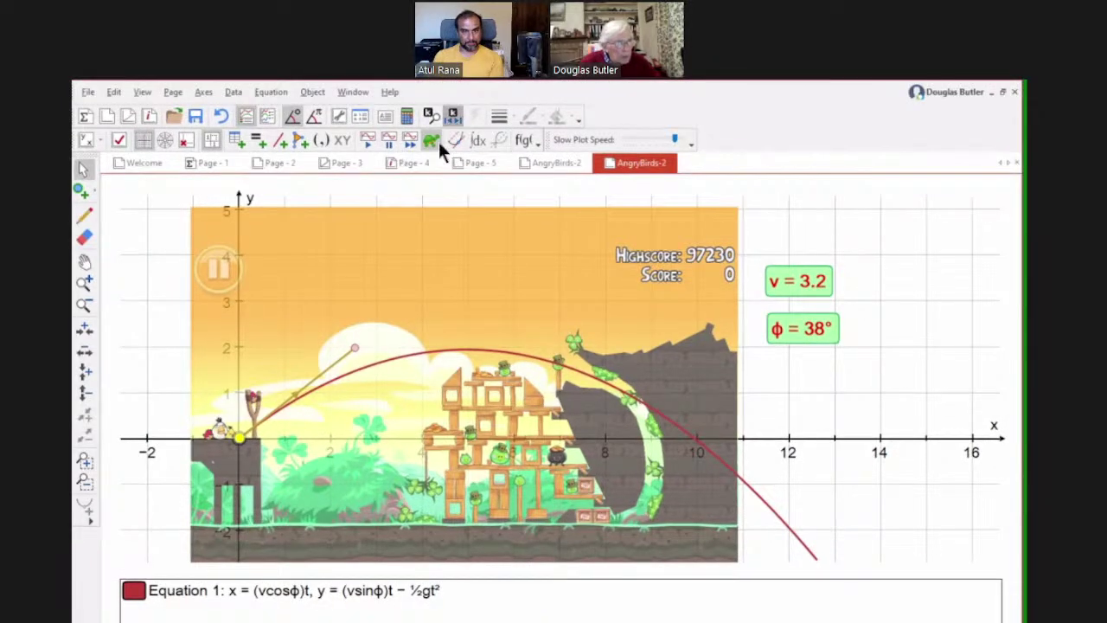
click(431, 139)
drag(328, 183, 523, 121)
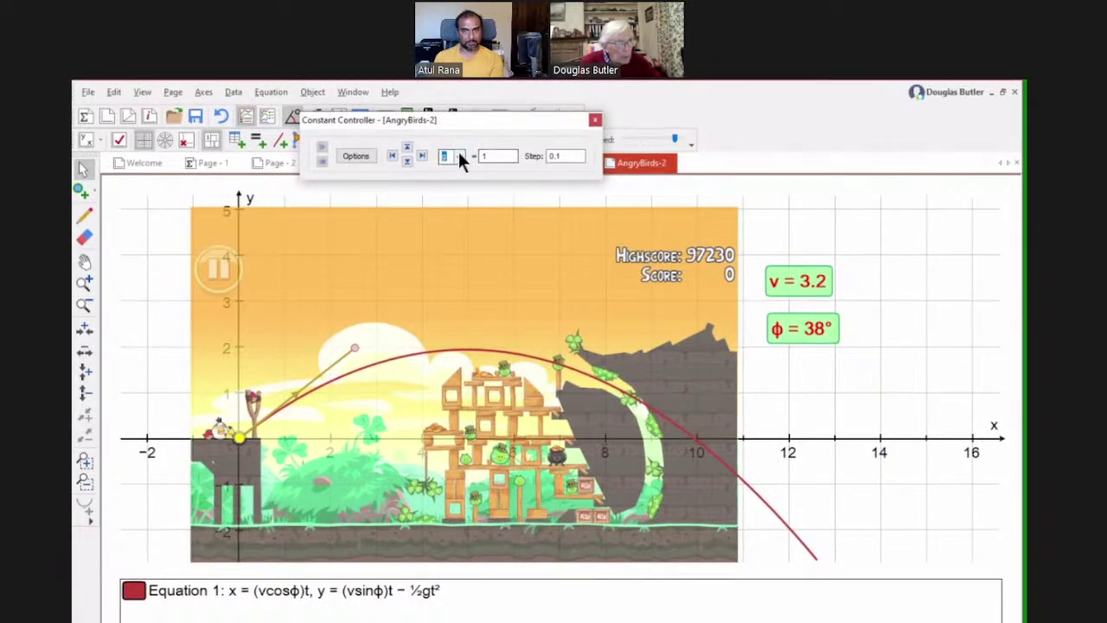
click(458, 156)
click(450, 180)
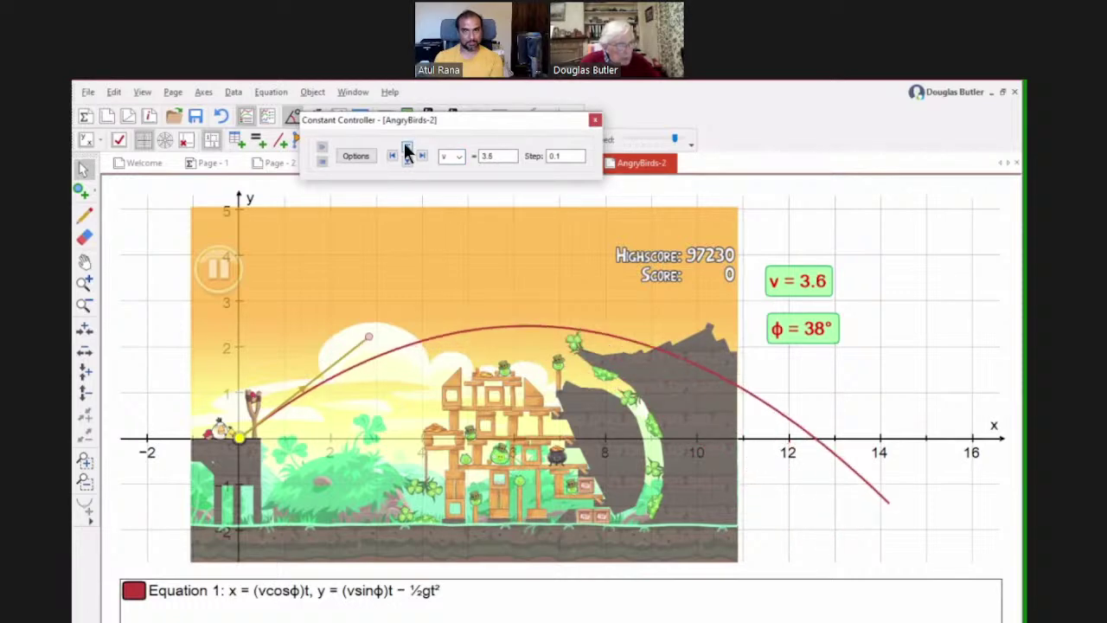
click(407, 165)
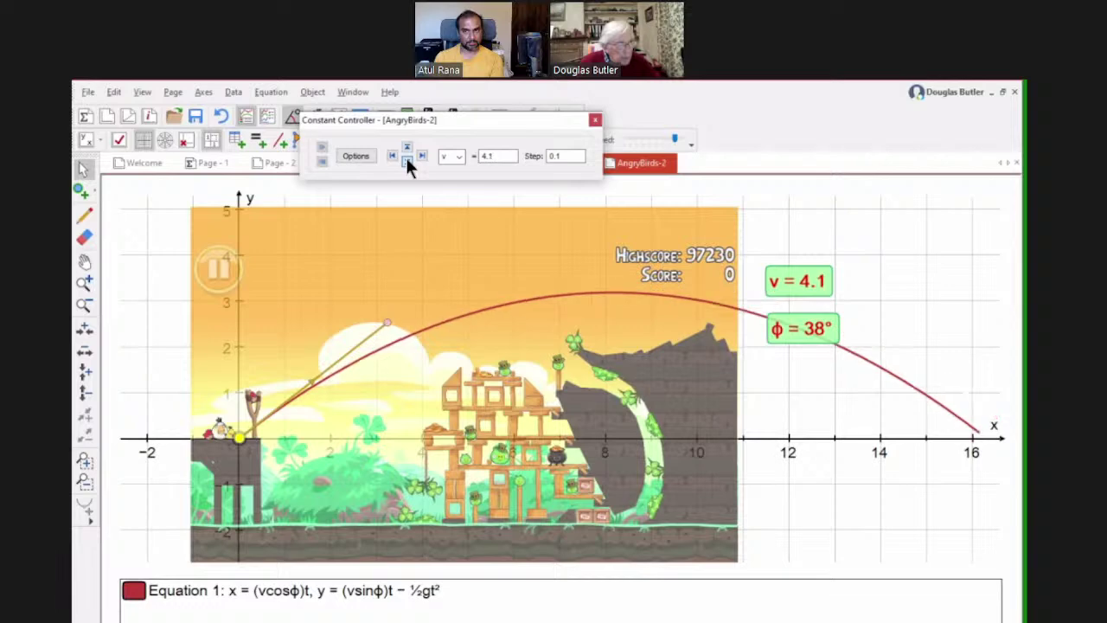
- Switch the Constant Controller to φ and lower the launch angle to 31.4° in steps of 0.1
click(456, 159)
click(447, 191)
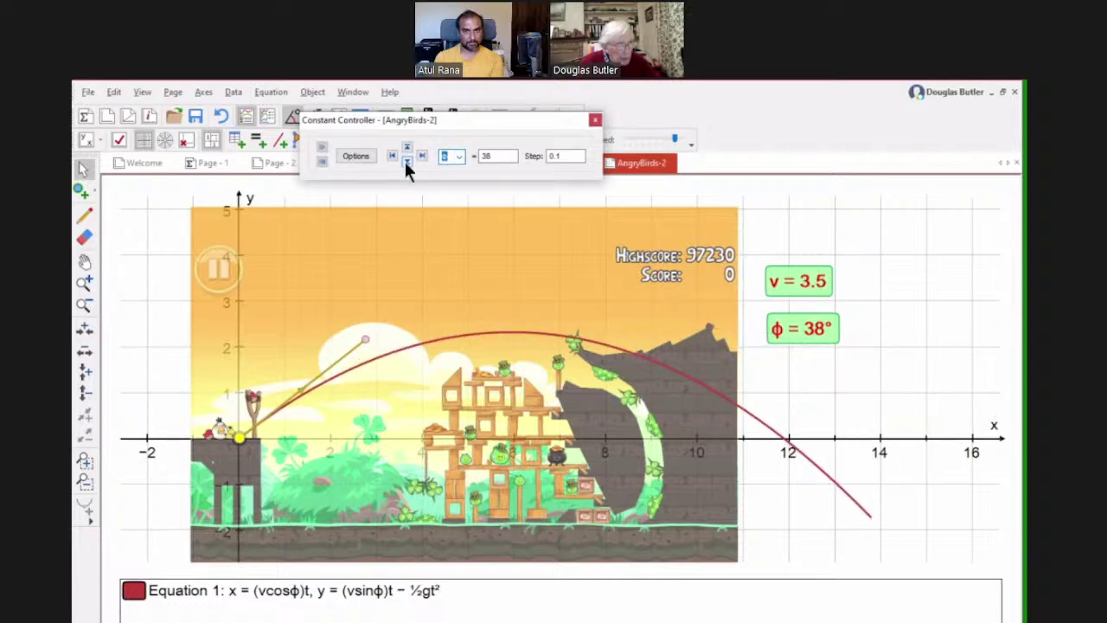
click(407, 163)
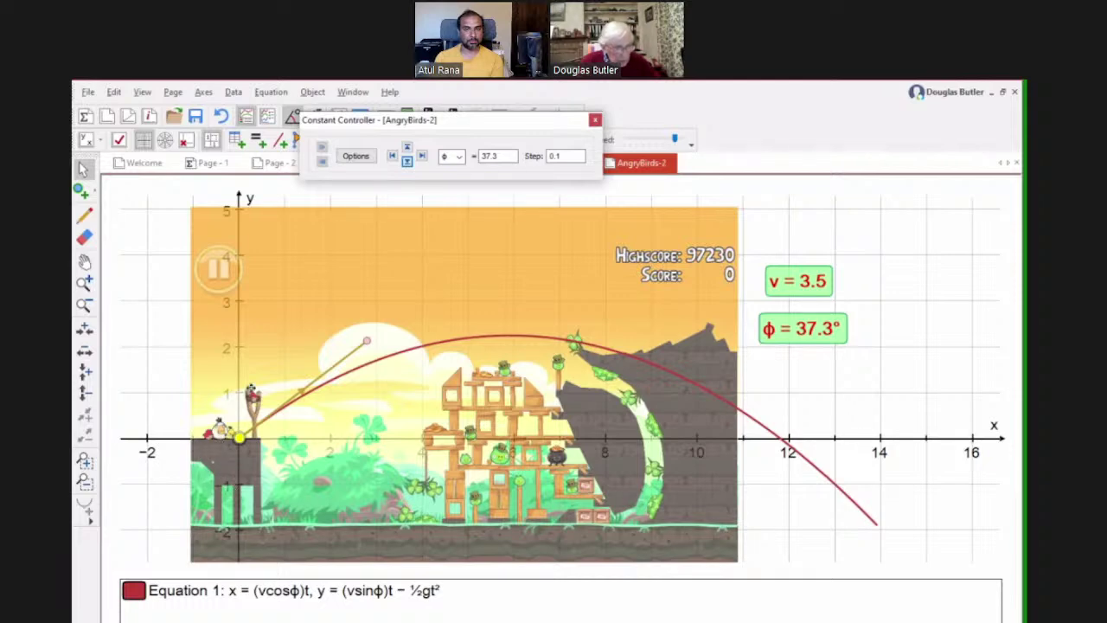
click(412, 162)
double_click(412, 162)
click(412, 162)
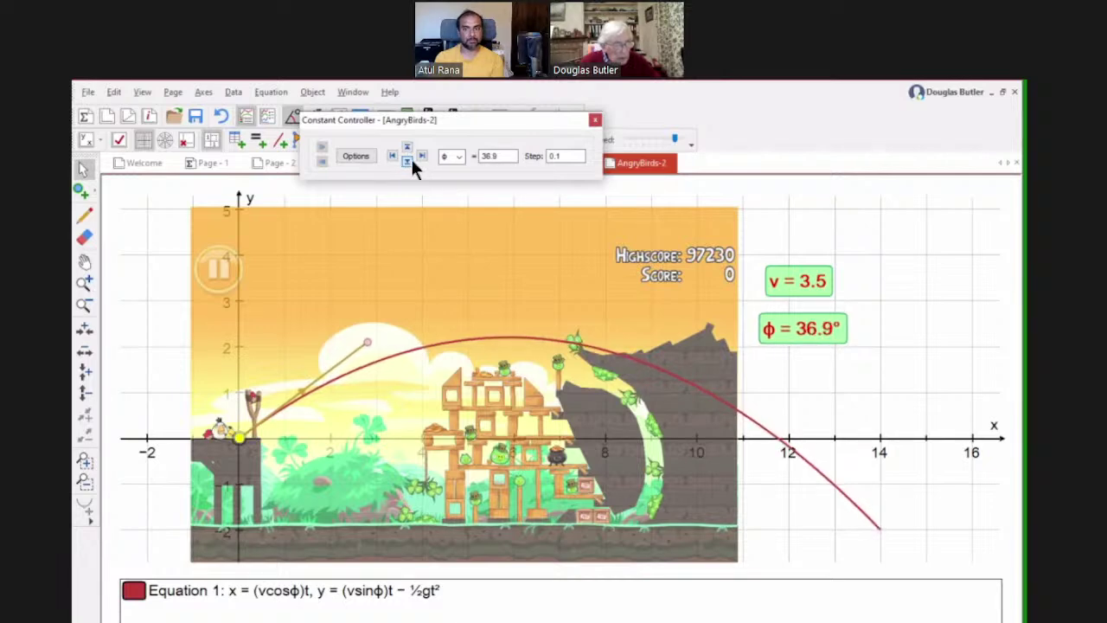
click(407, 162)
drag(406, 162, 407, 162)
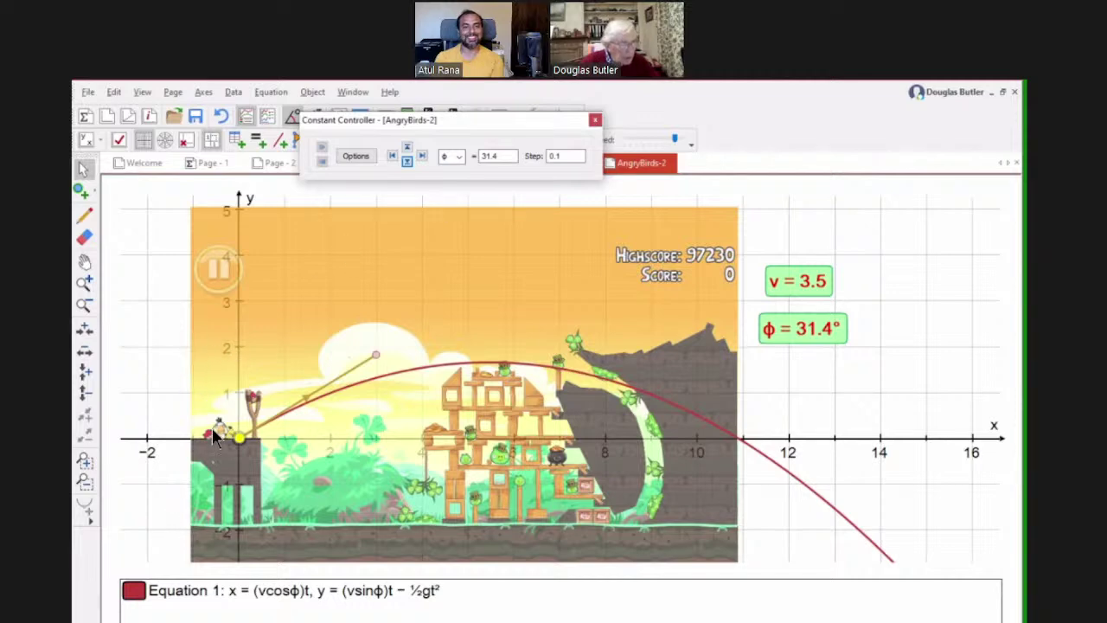
- Return to the TSM Images page and open the Cordoba Square file from the Parabolic section in Autograph
drag(466, 119, 570, 126)
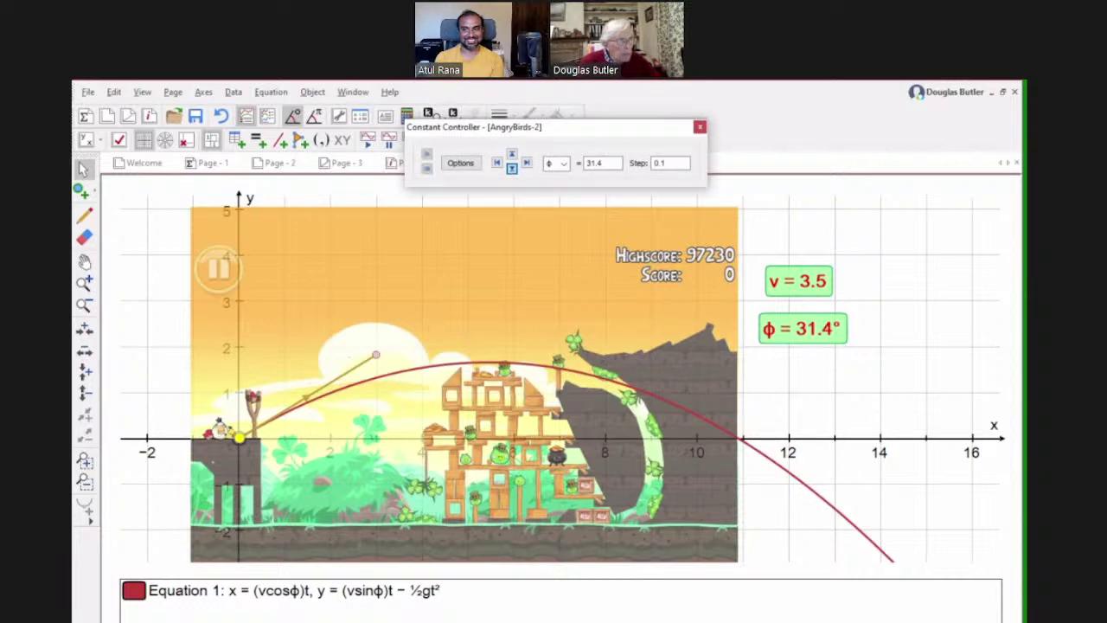
drag(384, 141, 320, 510)
click(296, 338)
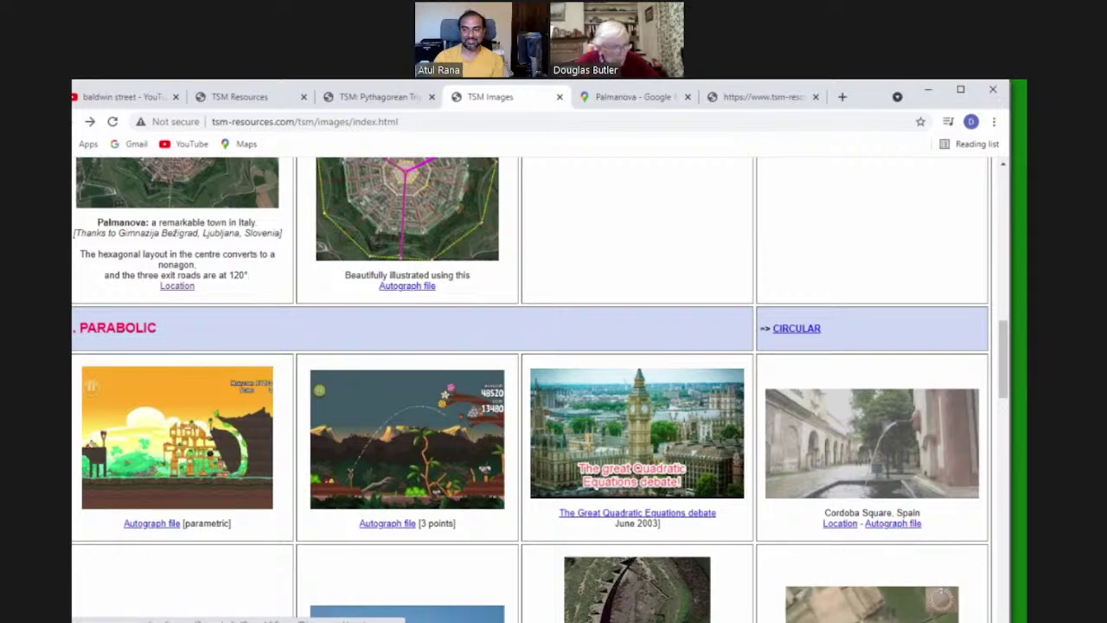
key(alt+Tab)
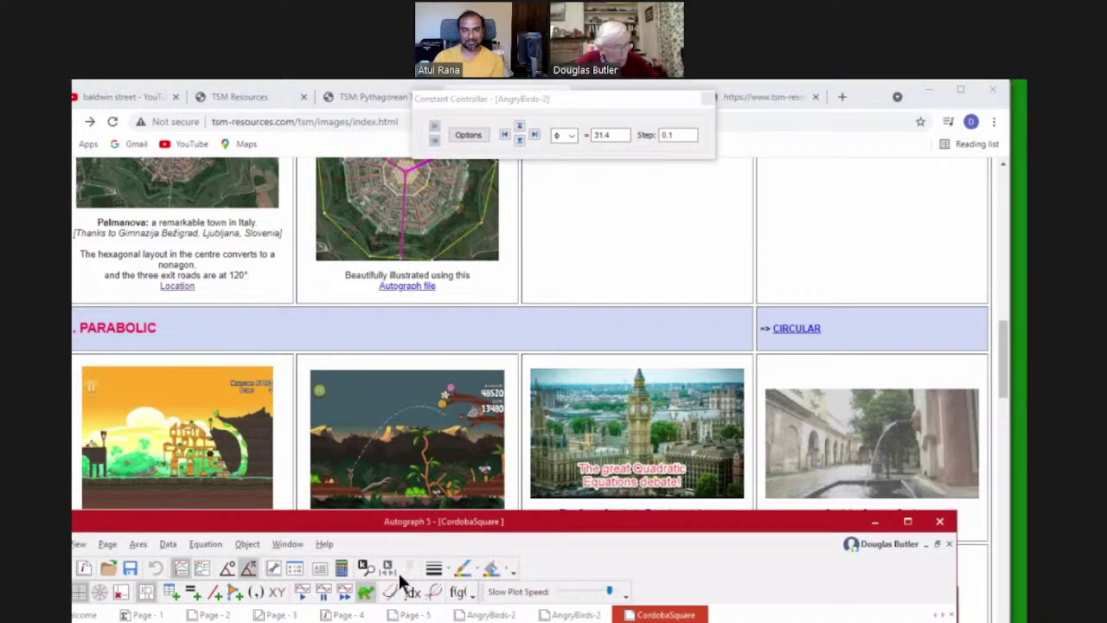
drag(528, 524, 515, 53)
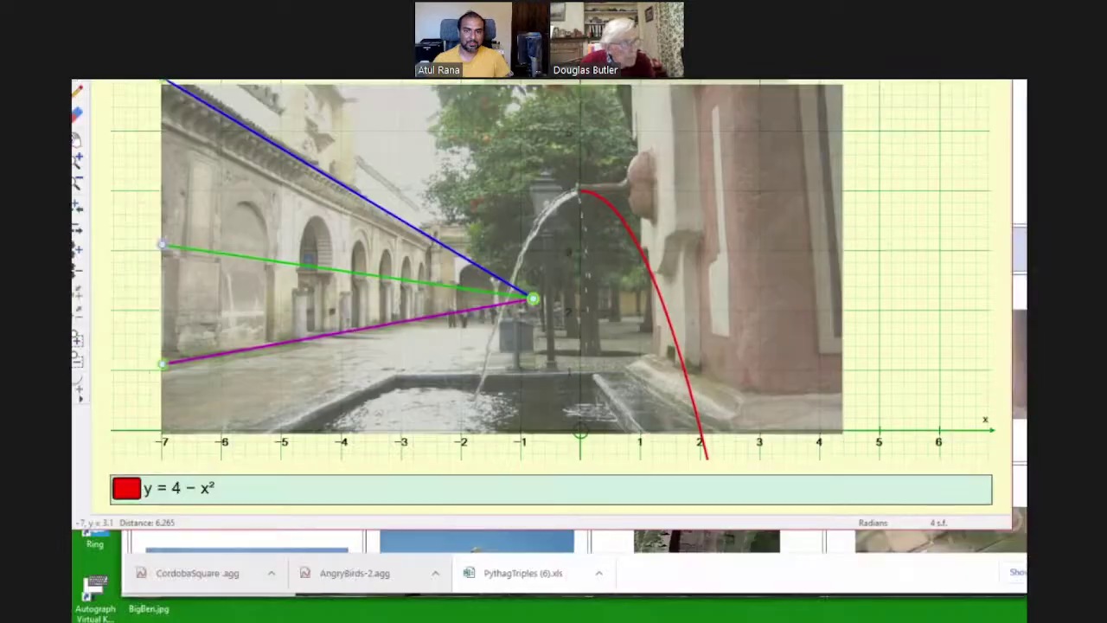
- Browse past the remaining Parabolic images and open the Big Ben working clock-face file from the Circular section in Autograph
drag(354, 79, 354, 536)
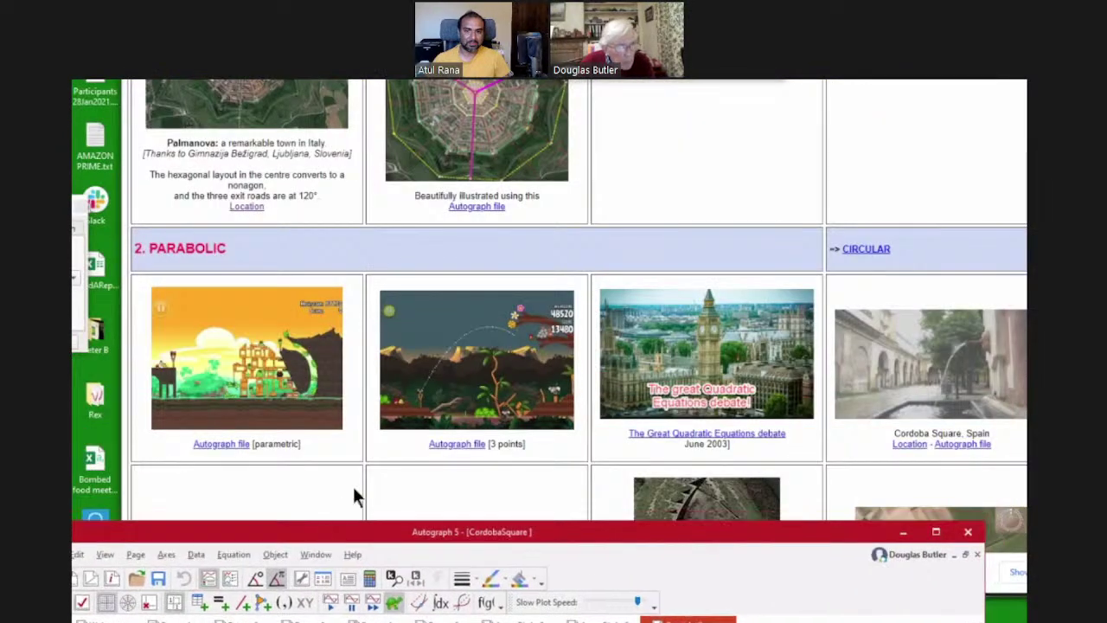
scroll(727, 313, down, 3)
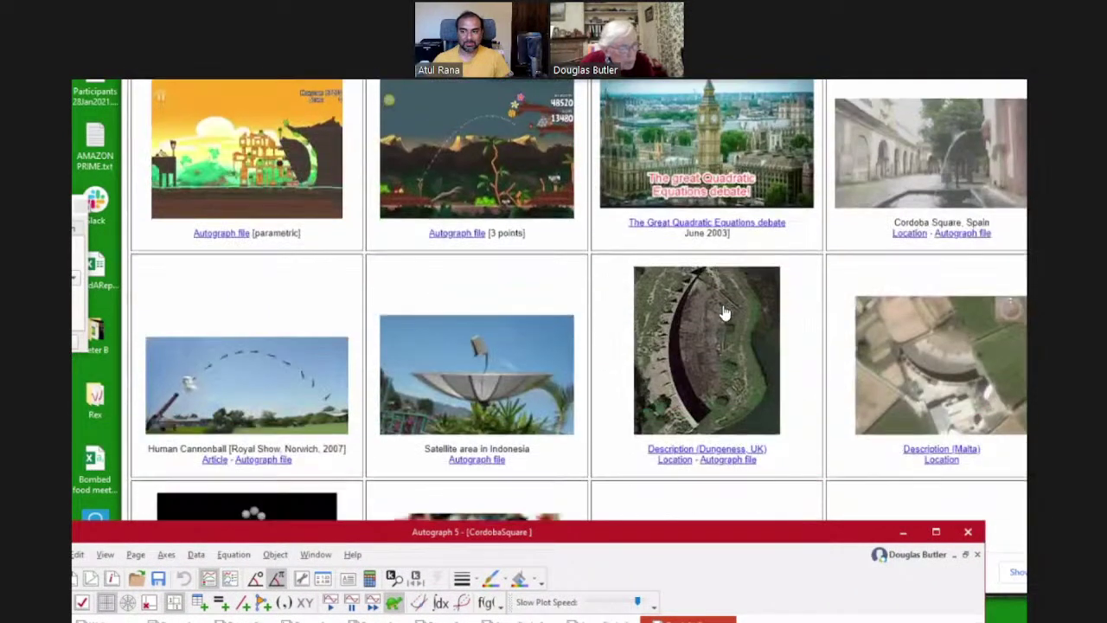
scroll(278, 297, down, 1)
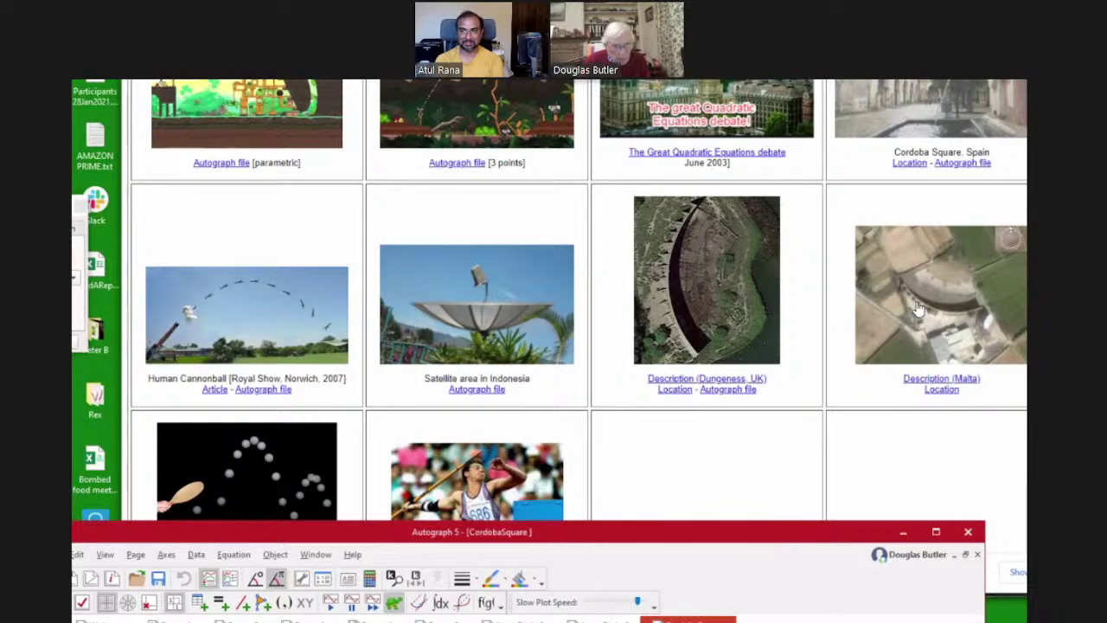
scroll(155, 354, down, 3)
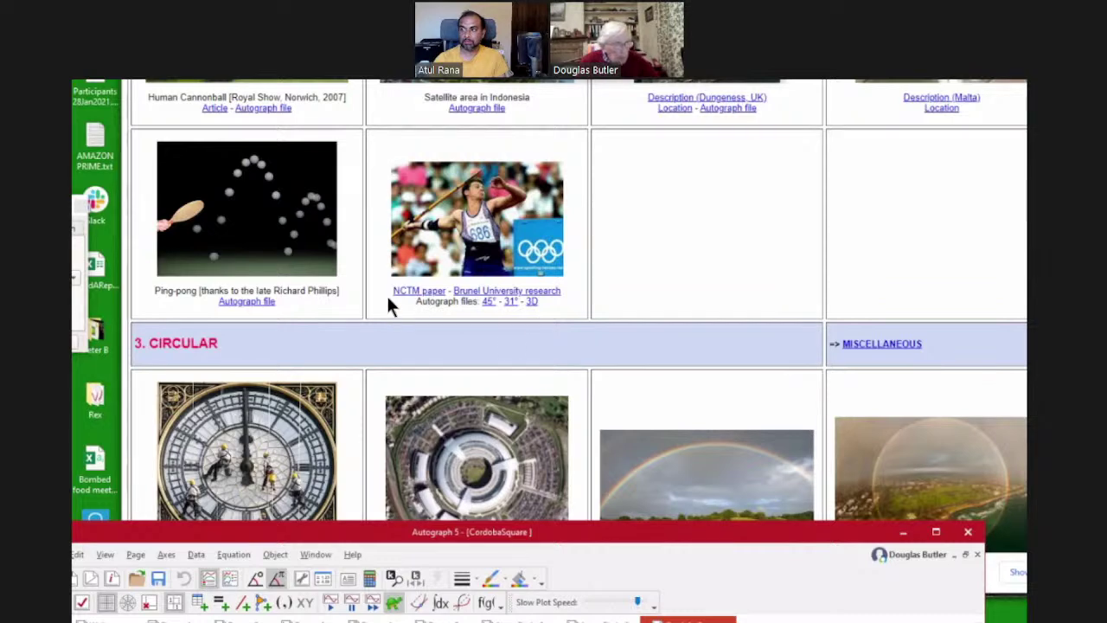
scroll(381, 291, down, 3)
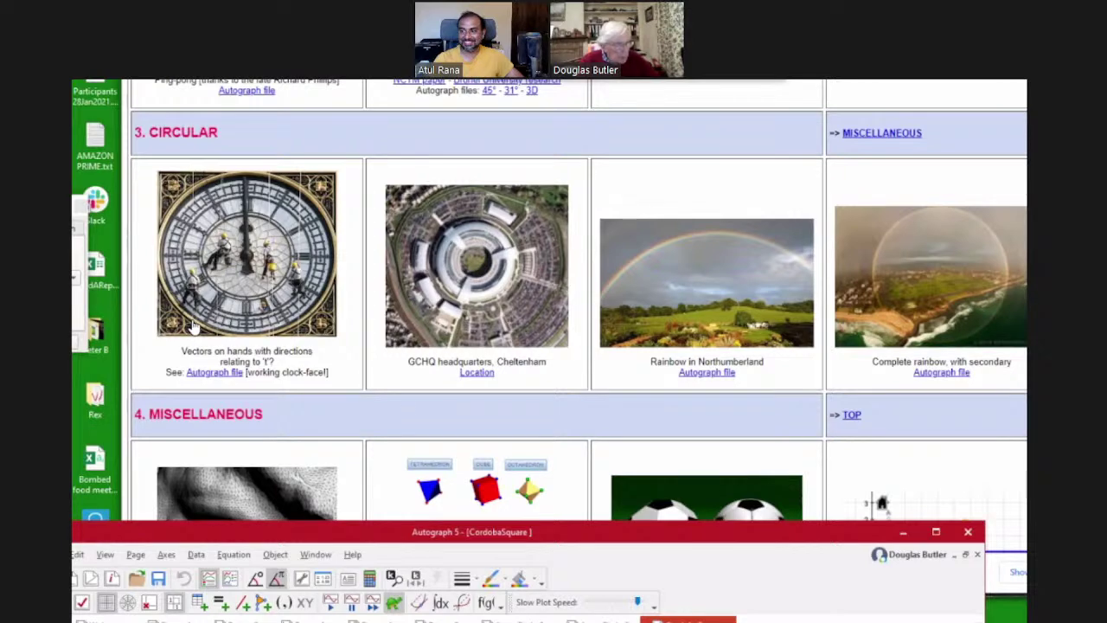
click(208, 374)
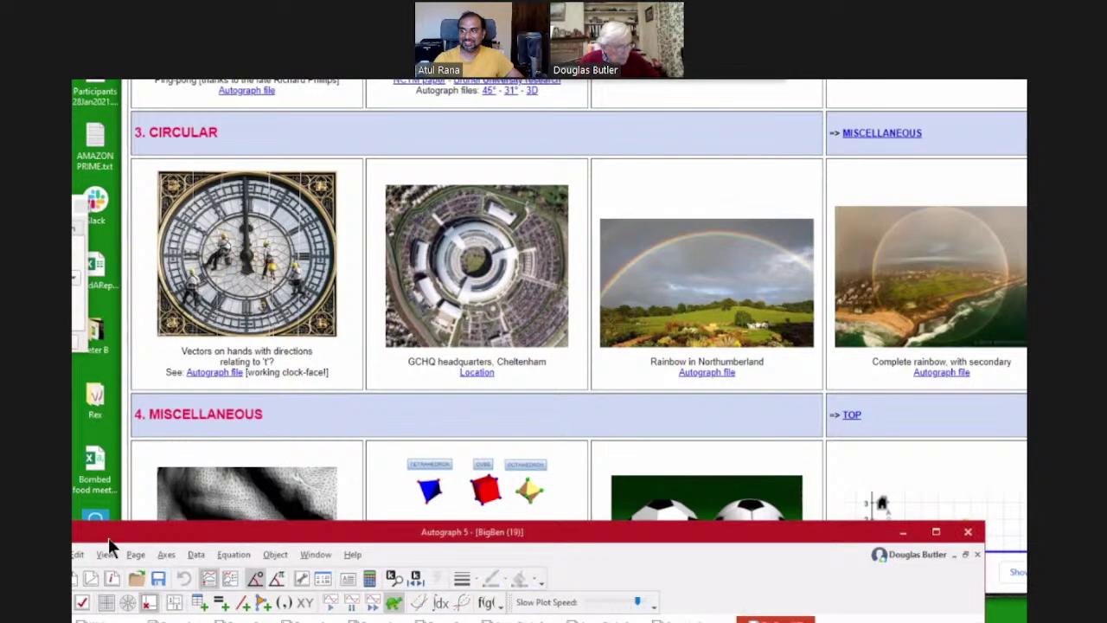
drag(129, 531, 202, 26)
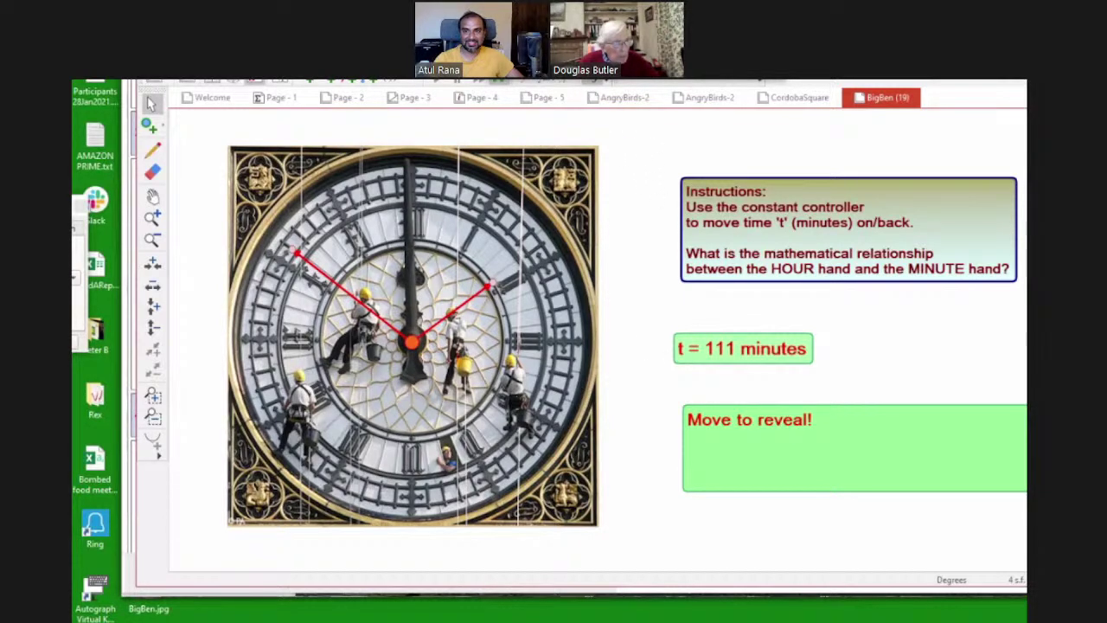
drag(675, 14, 668, 83)
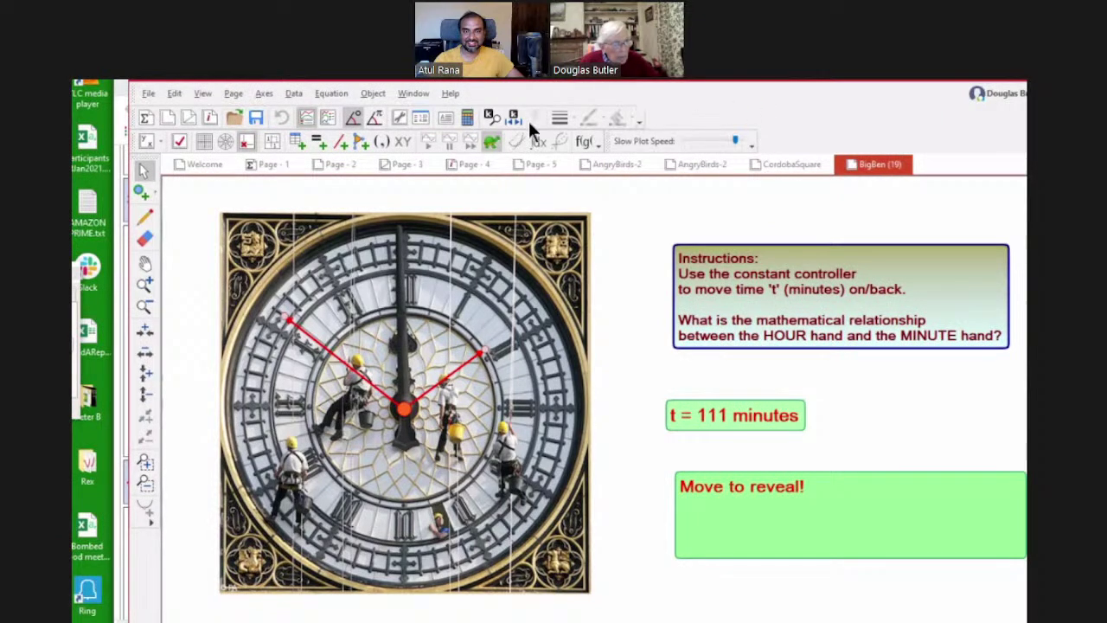
- Use the Constant Controller with a step of 1 to advance the Big Ben clock's time t to 181.3 minutes
click(516, 119)
drag(433, 183, 619, 110)
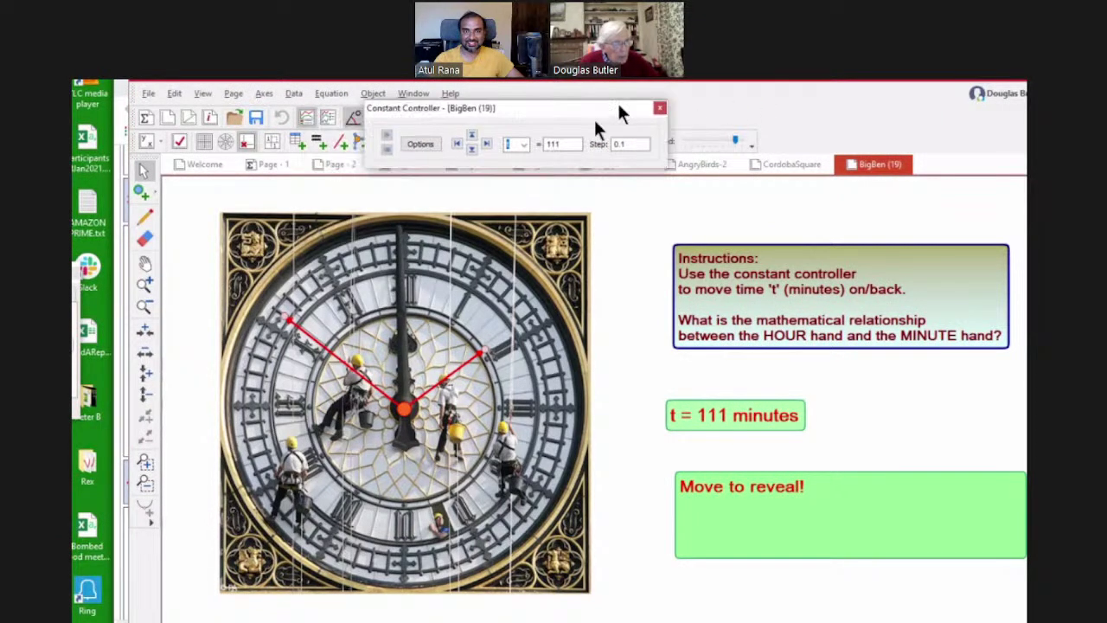
mouse_move(474, 139)
mouse_down()
mouse_move(482, 143)
mouse_move(473, 139)
mouse_up()
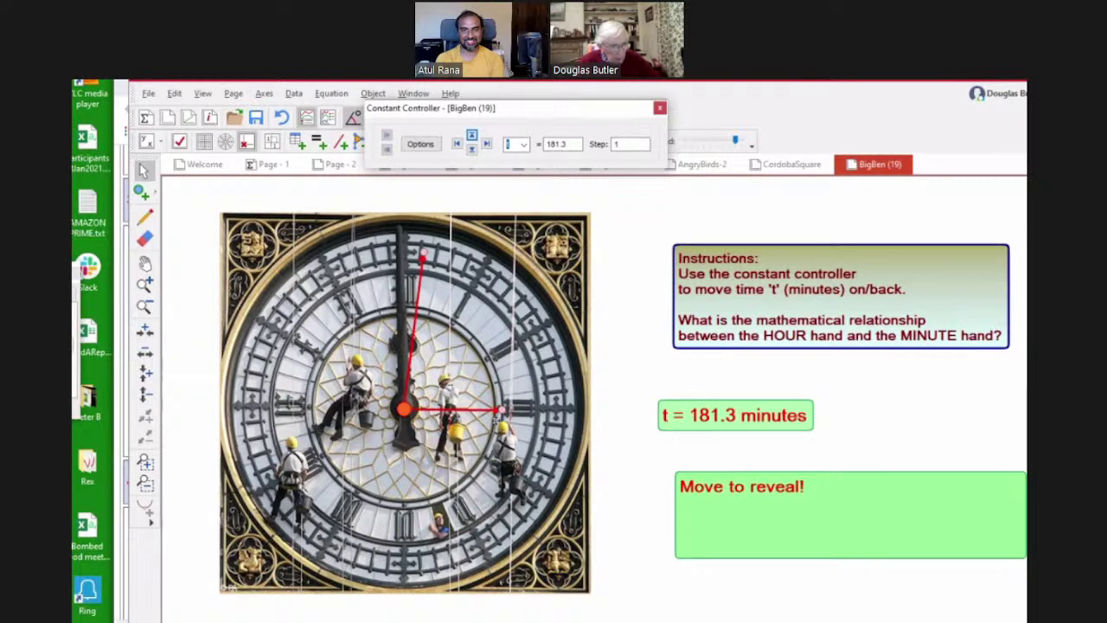
- Shift the "Move to reveal!" box off the hidden answer and bring it back over it
click(848, 504)
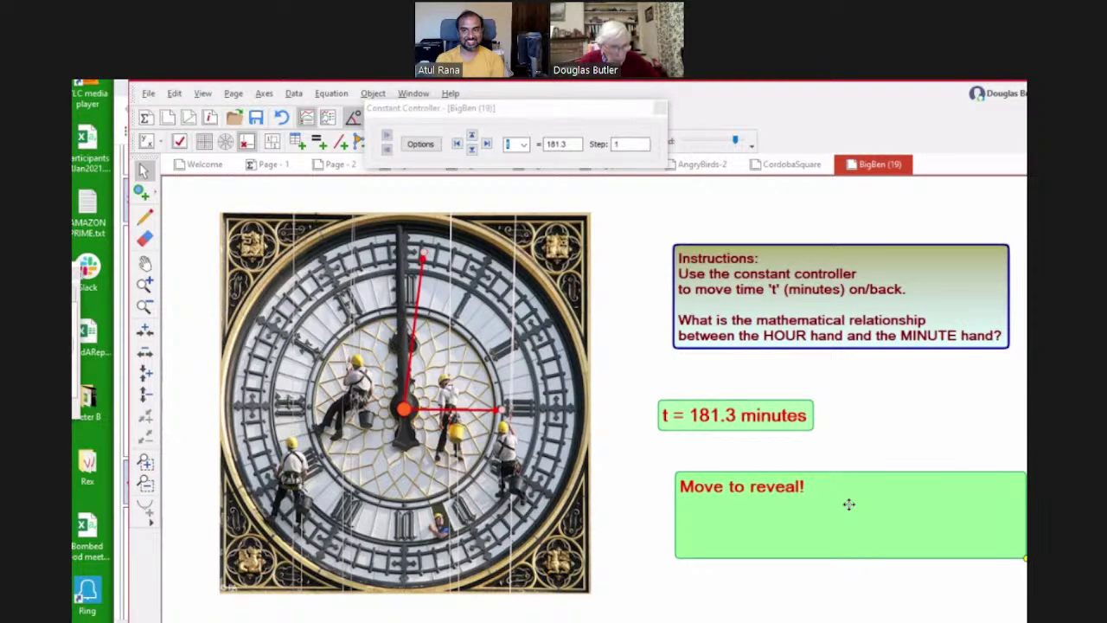
drag(848, 504, 816, 580)
key(ctrl+z)
key(ctrl+z)
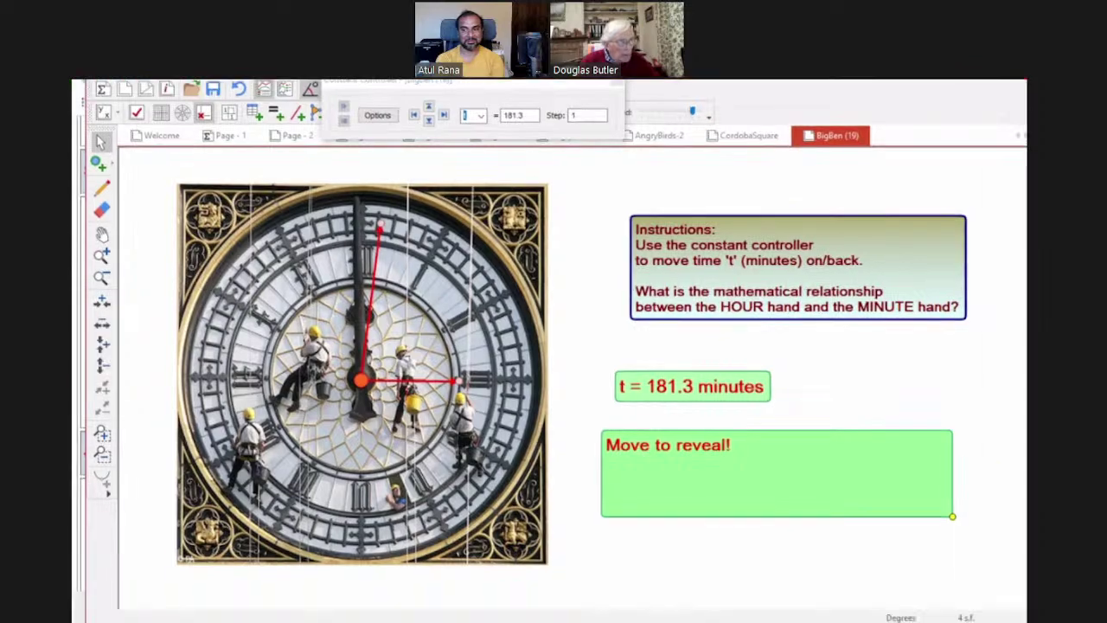
- Go back to the TSM Images page and open the "Complete rainbow, with secondary" file from the Circular section in Autograph
drag(343, 74, 266, 618)
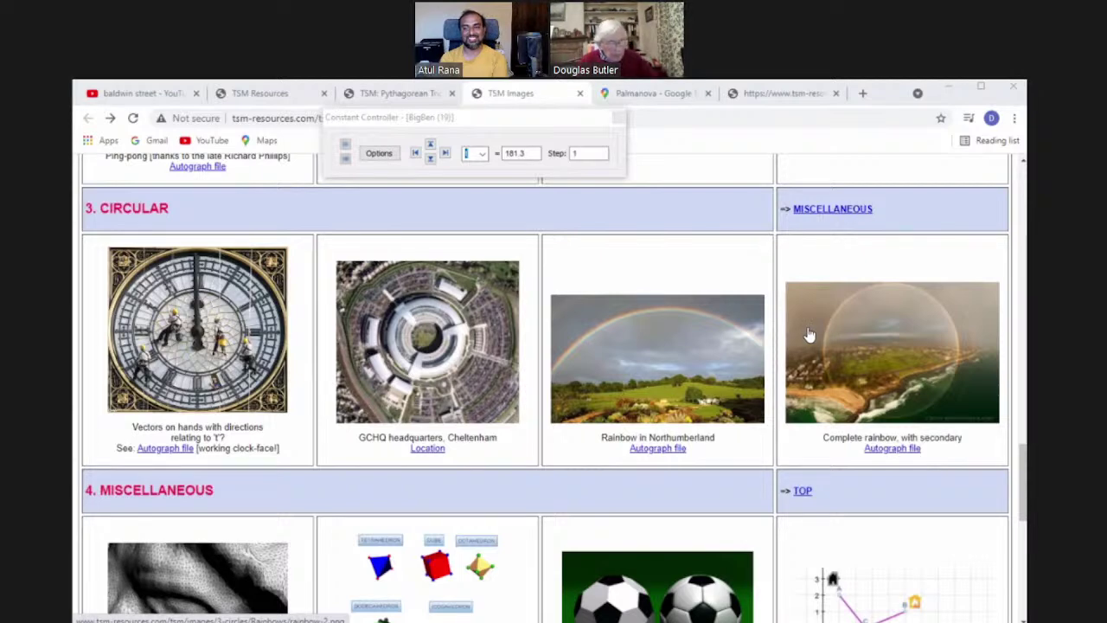
click(895, 456)
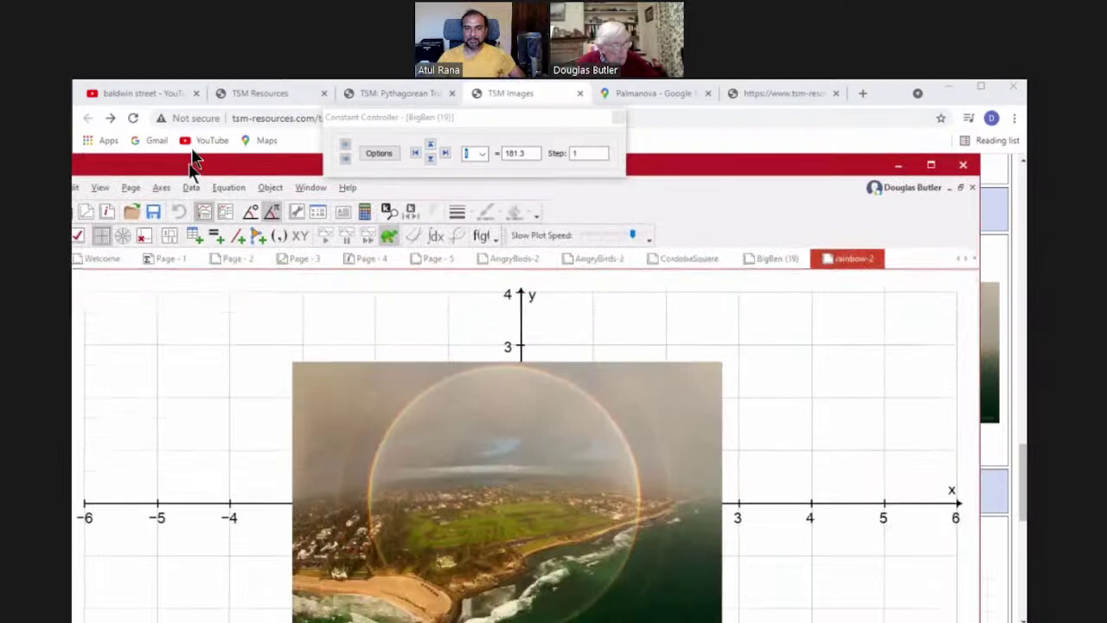
drag(192, 160, 197, 109)
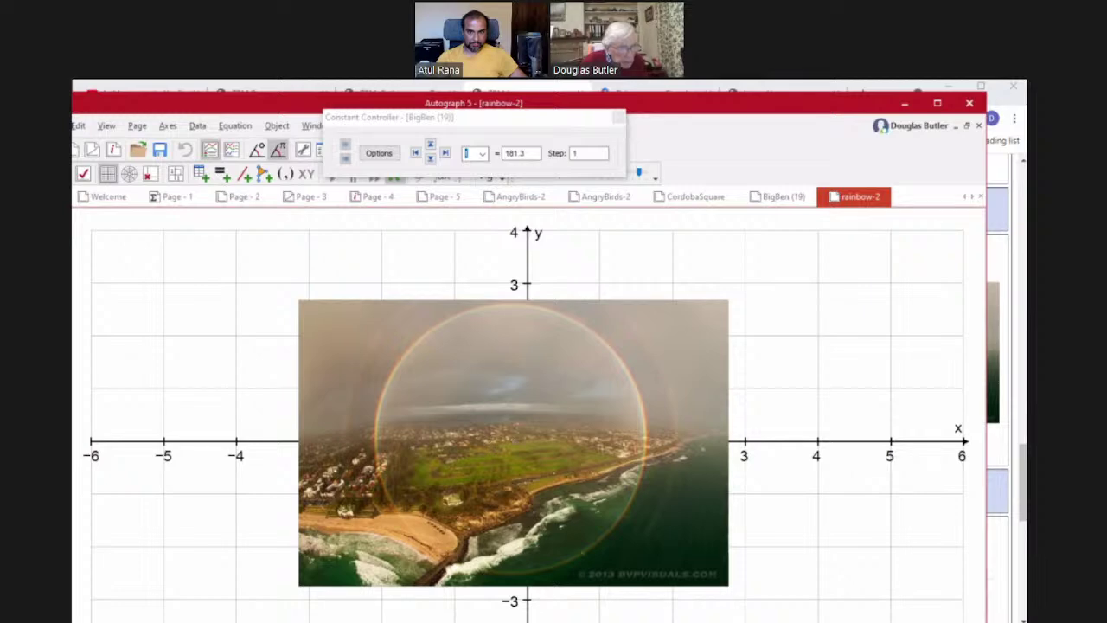
- Plot points at the rainbow's centre and on its arc, and draw a circle using Circle (Centre and Point)
right_click(640, 255)
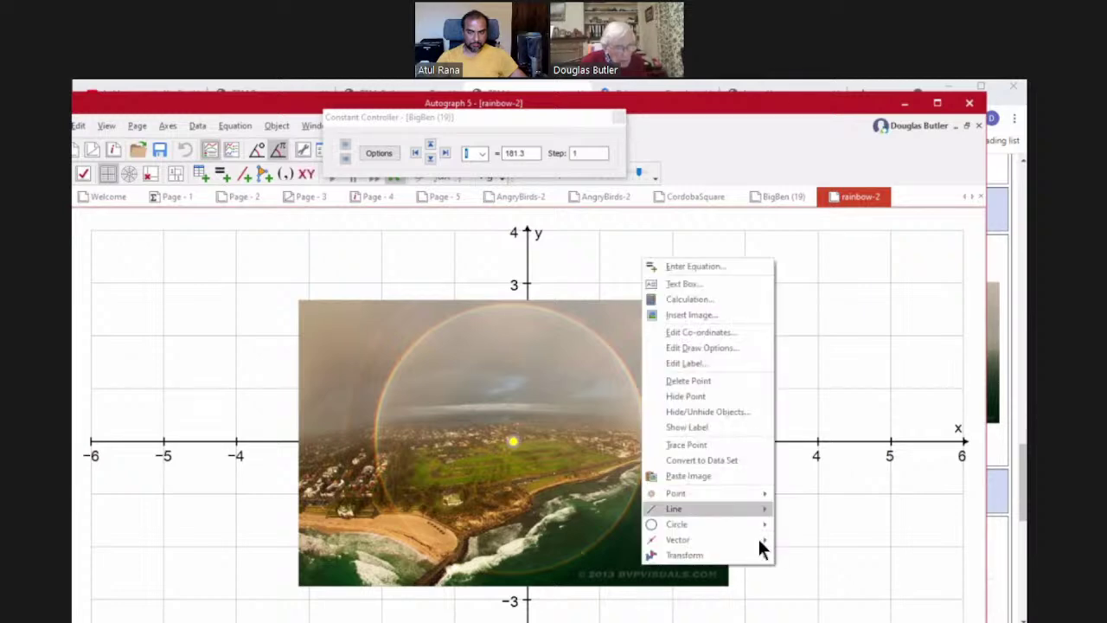
mouse_move(758, 540)
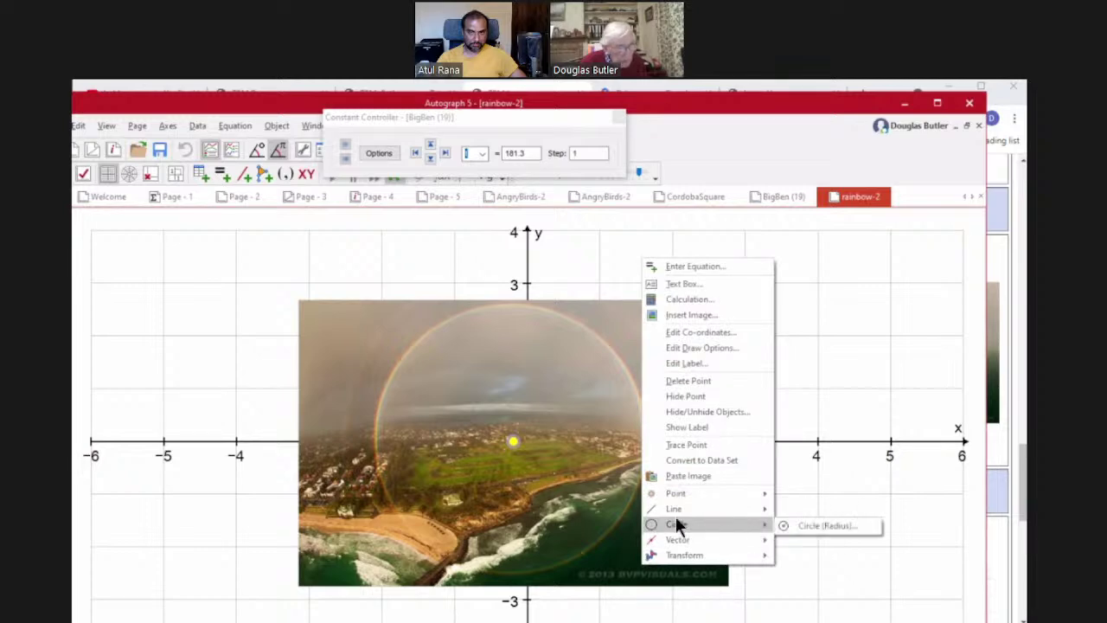
key(Escape)
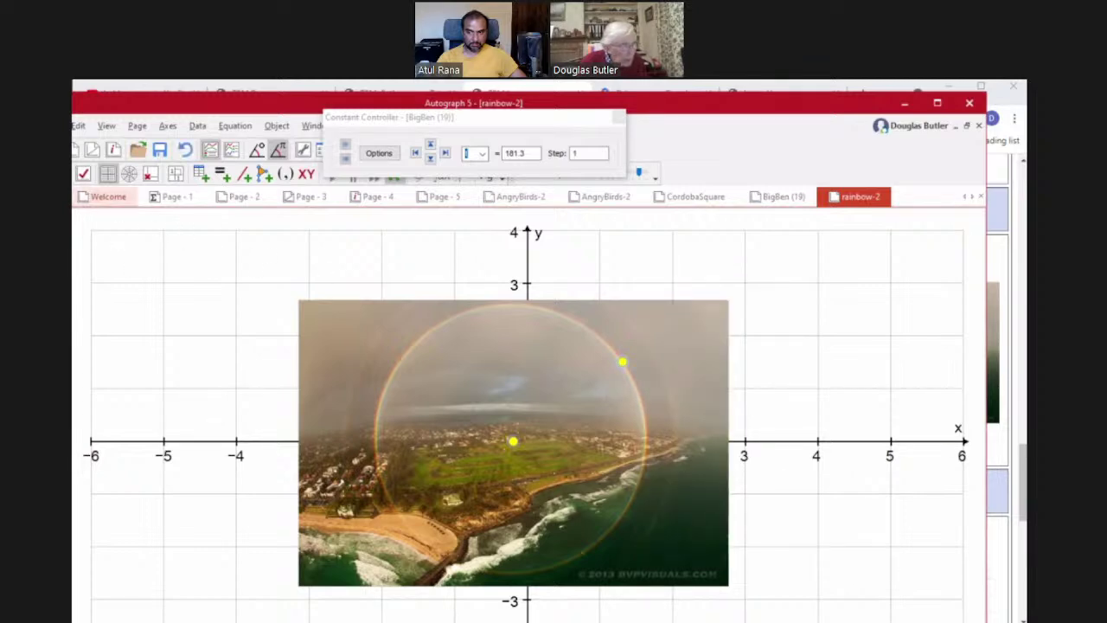
click(142, 313)
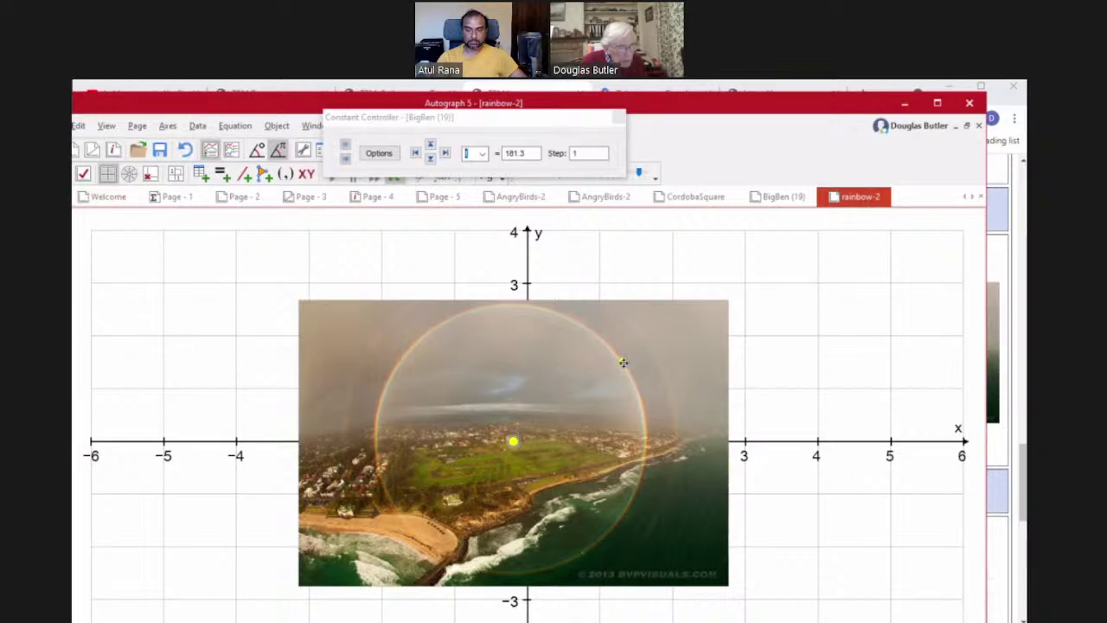
right_click(673, 258)
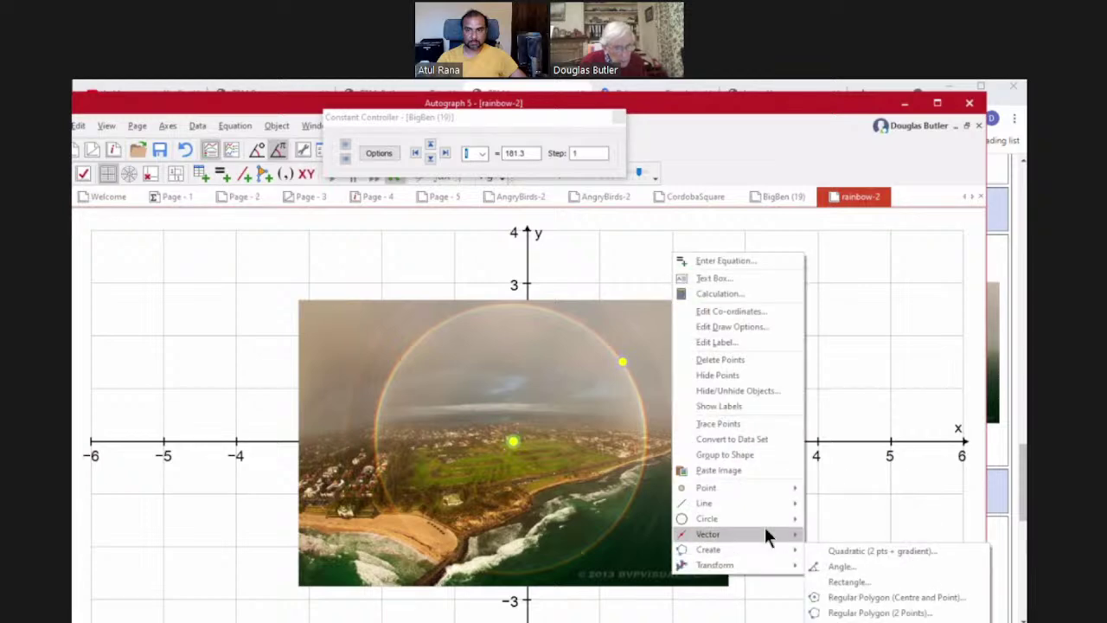
mouse_move(761, 519)
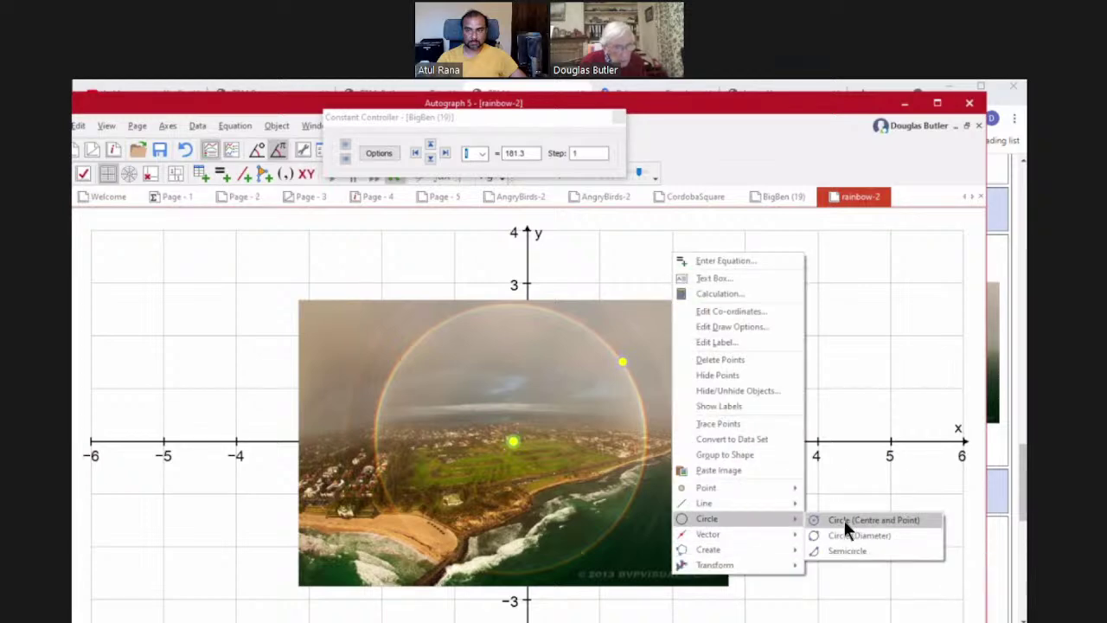
click(844, 519)
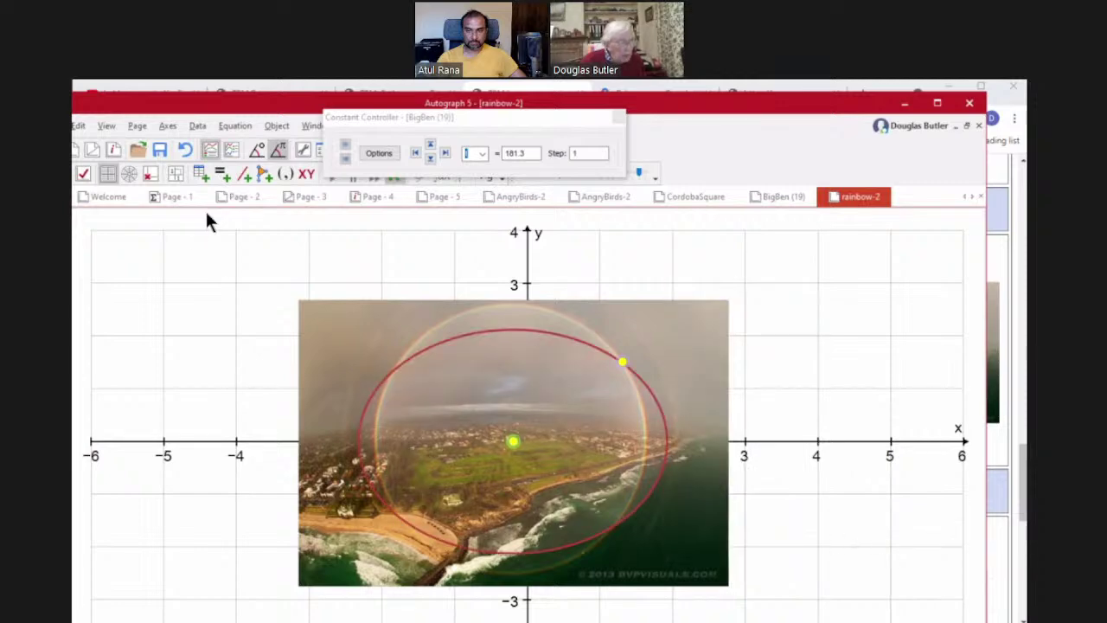
- Set the axes to equal aspect and move the circle's outer point until the circle fits the rainbow's arc
double_click(328, 327)
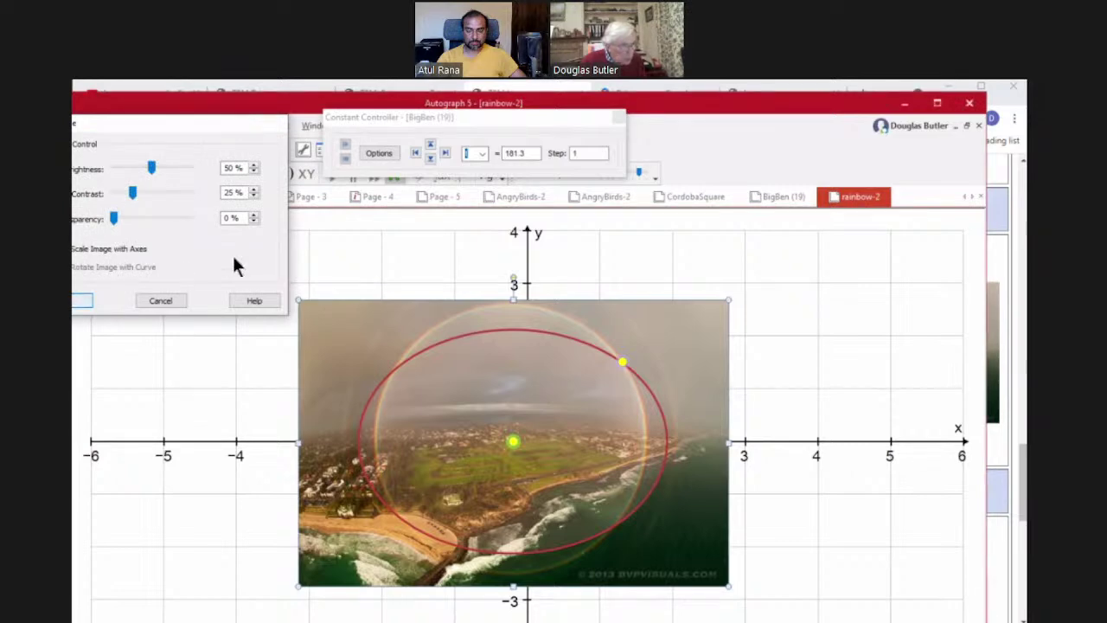
key(Return)
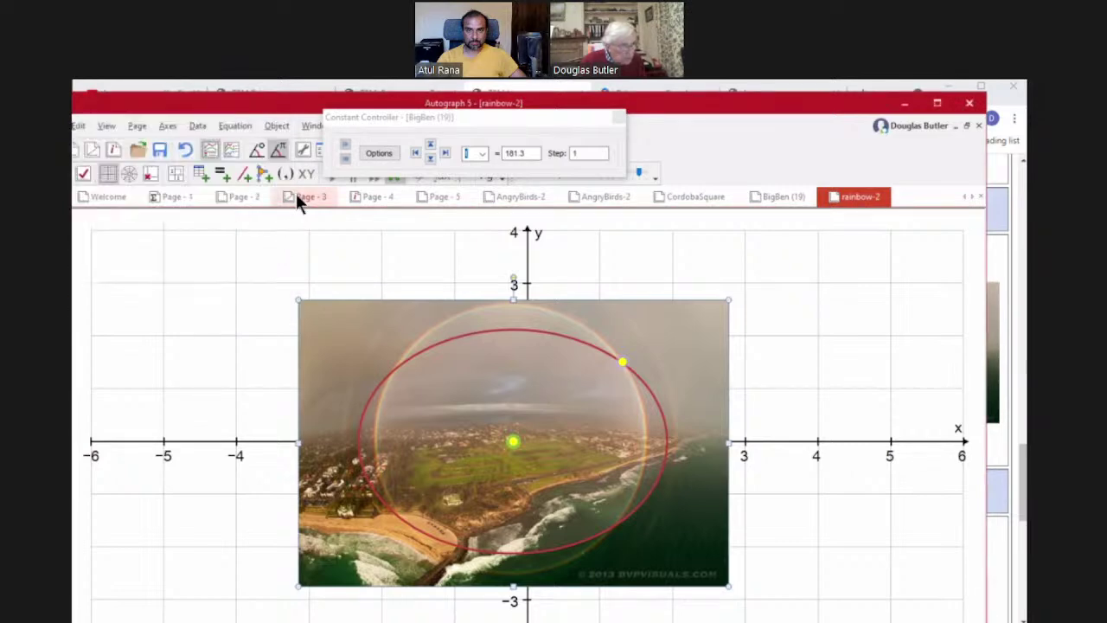
click(176, 174)
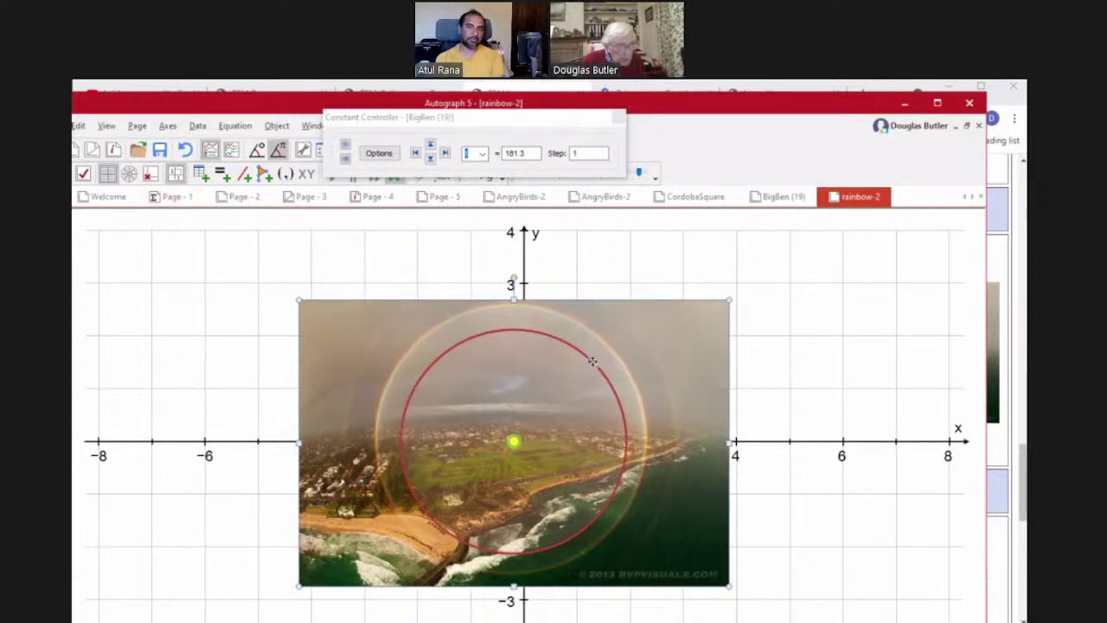
drag(591, 355, 598, 336)
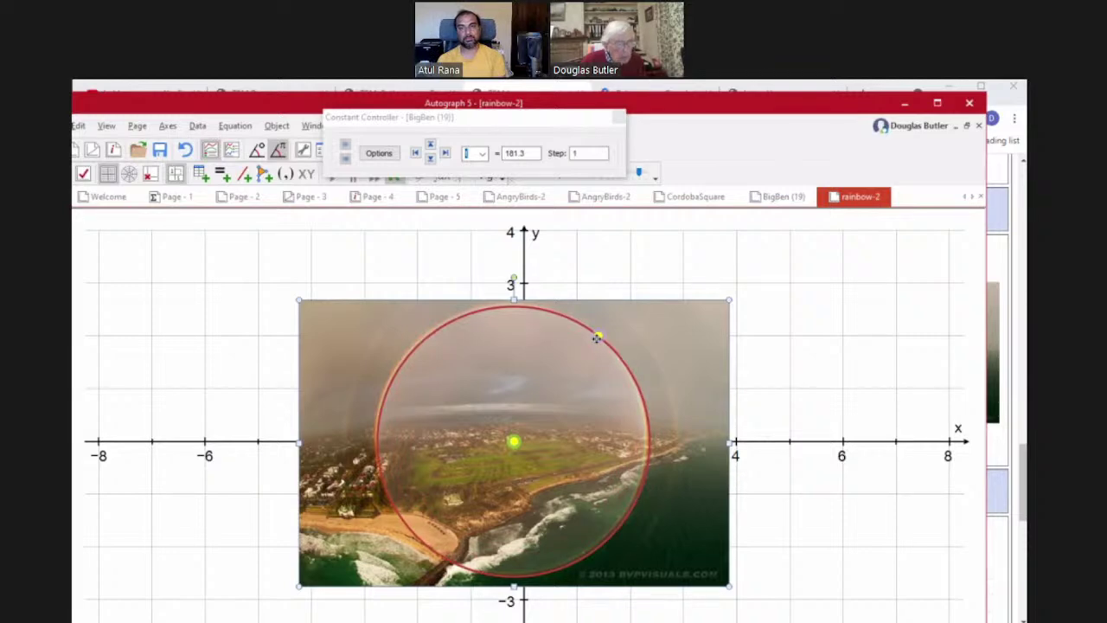
click(132, 252)
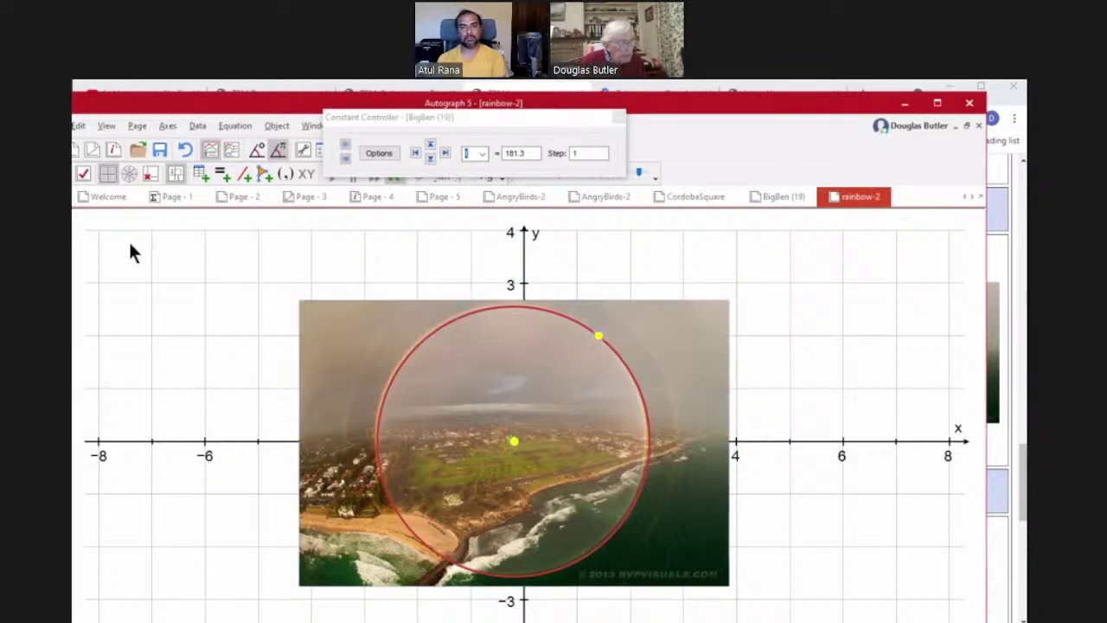
- Add a text box with the circle's equation and place it just above the rainbow image
click(567, 294)
drag(573, 121, 221, 173)
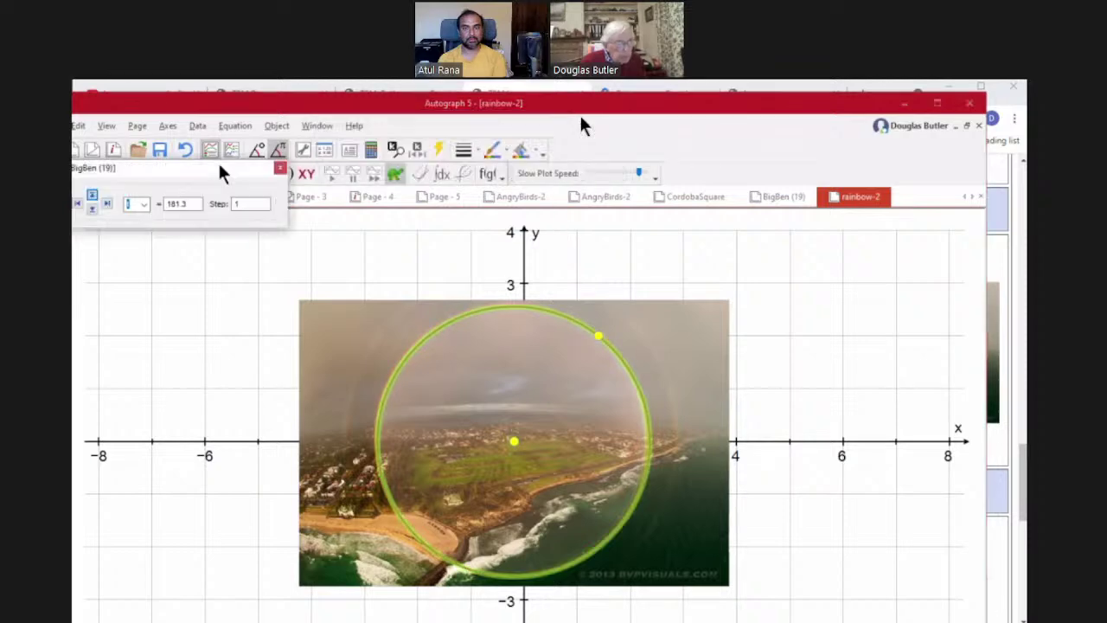
click(351, 152)
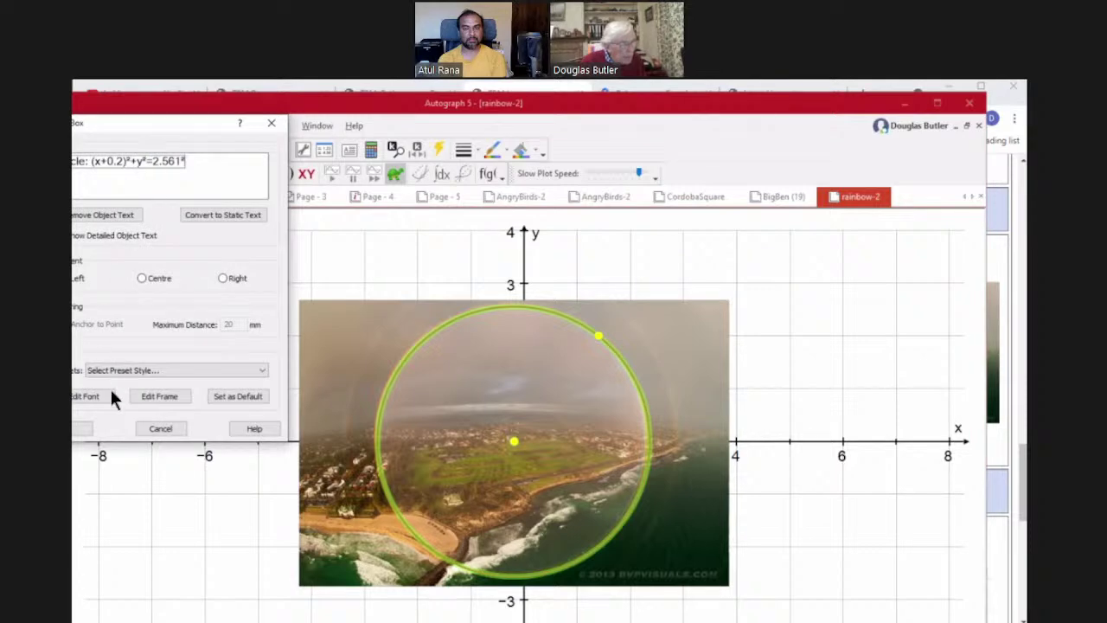
click(86, 430)
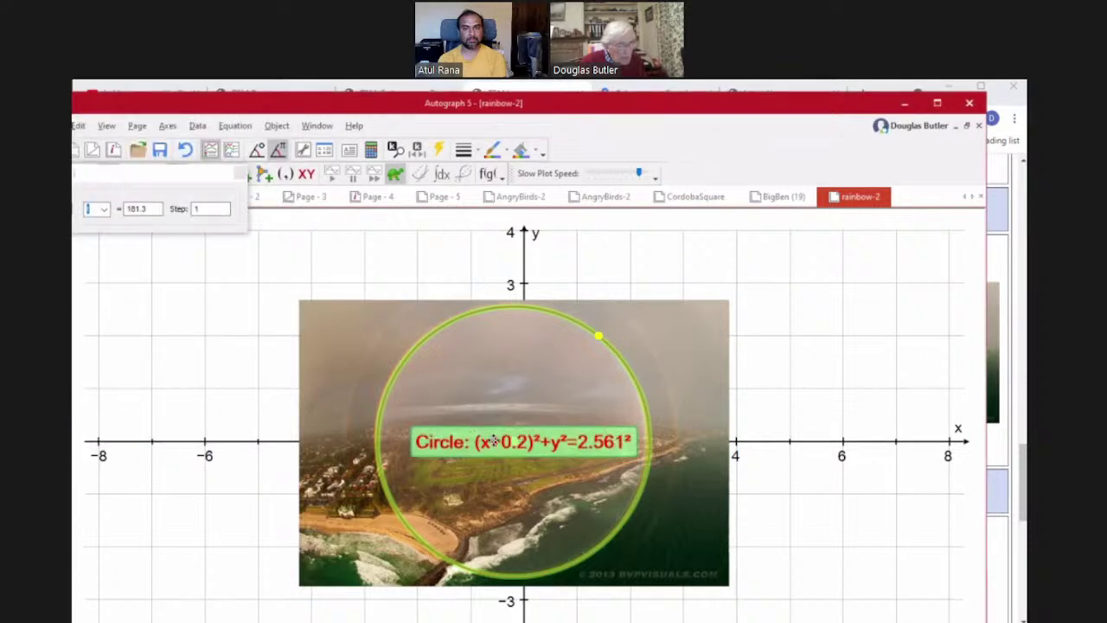
drag(493, 441, 618, 269)
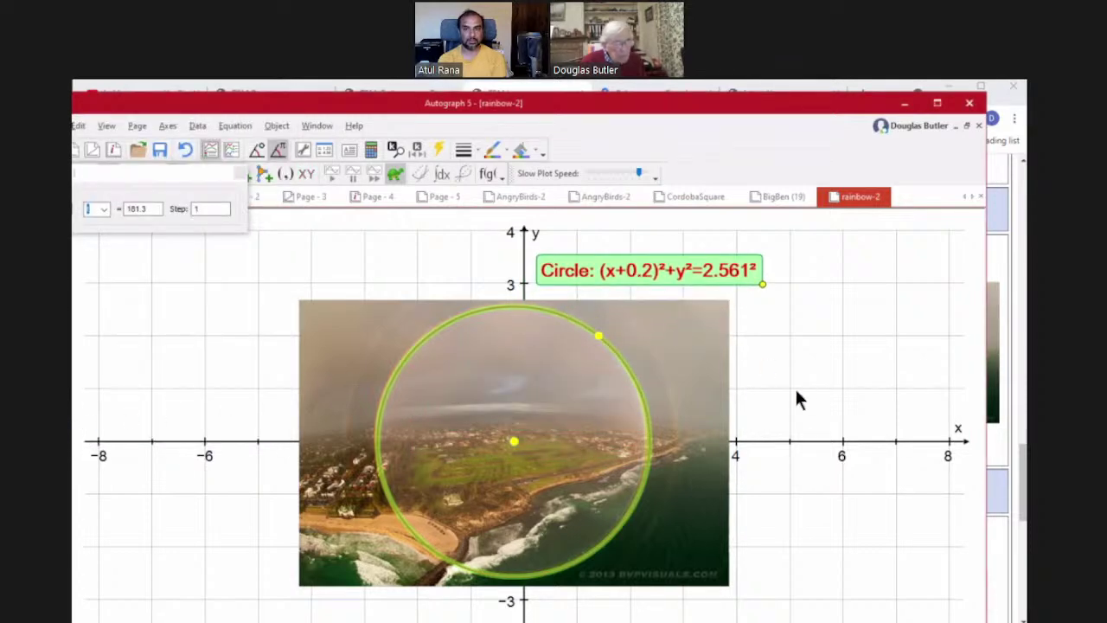
click(797, 400)
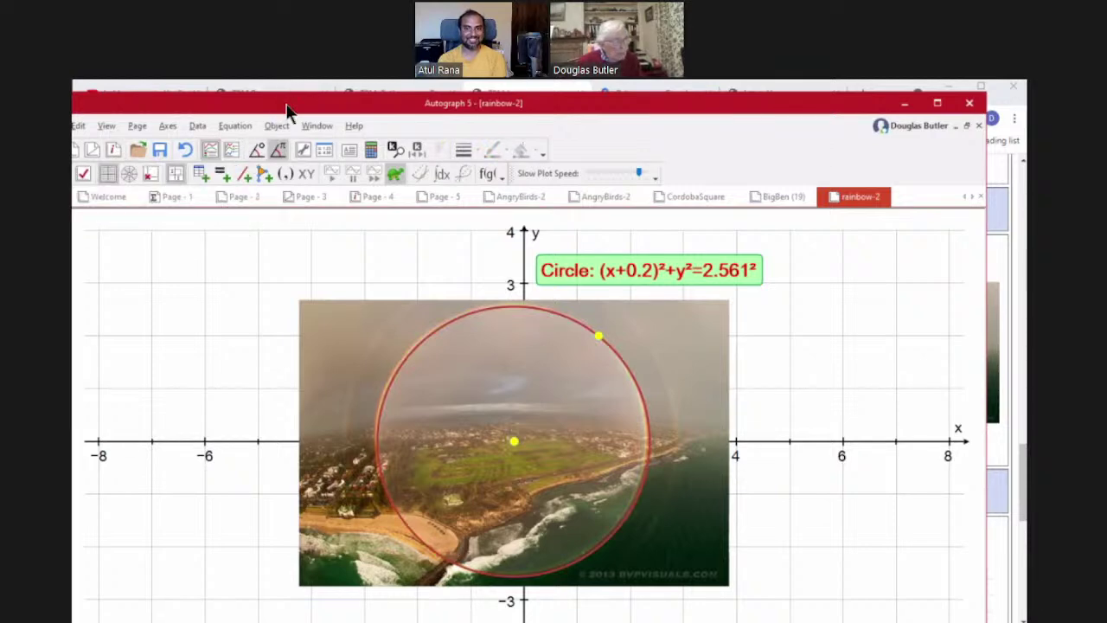
- Switch to the TSM Images page in the browser and view the Last Supper picture from the Miscellaneous section
drag(287, 108, 316, 122)
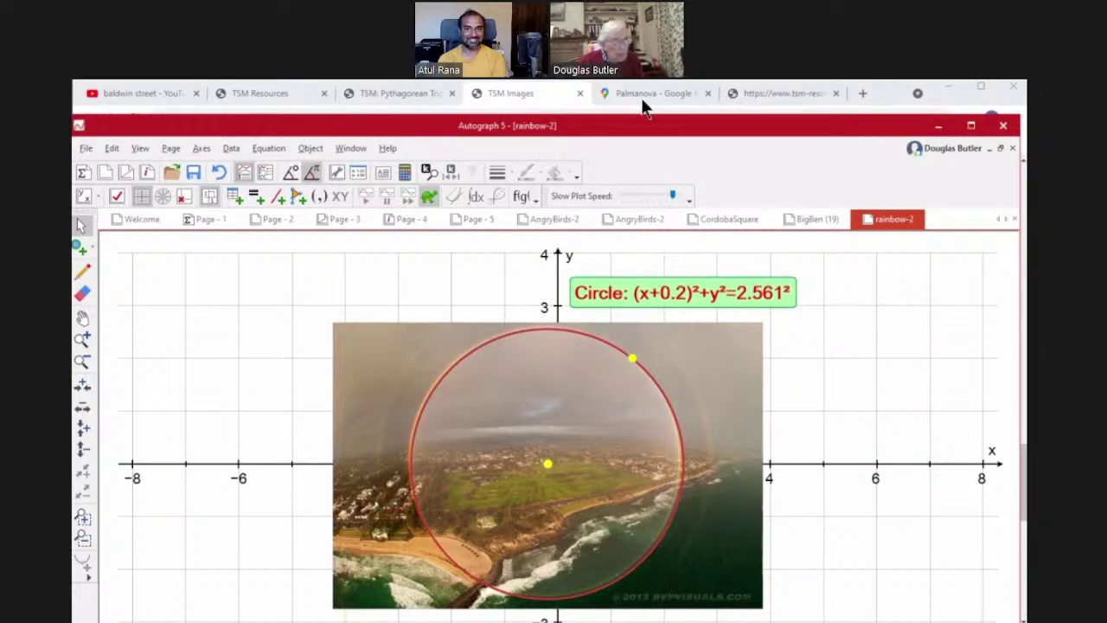
click(554, 92)
scroll(346, 364, down, 5)
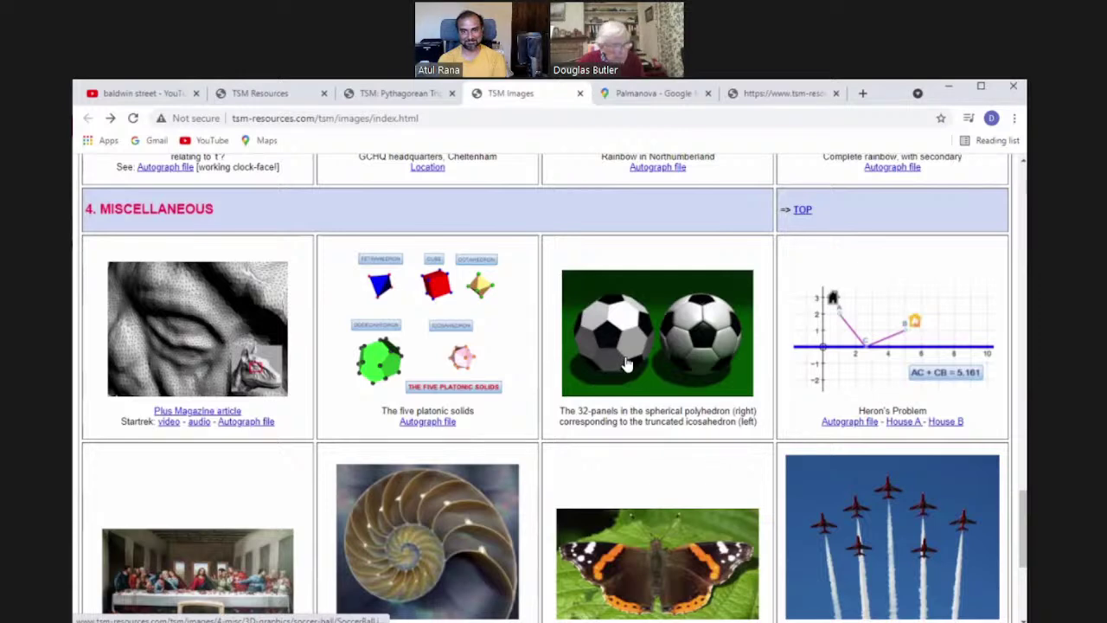
scroll(472, 519, down, 1)
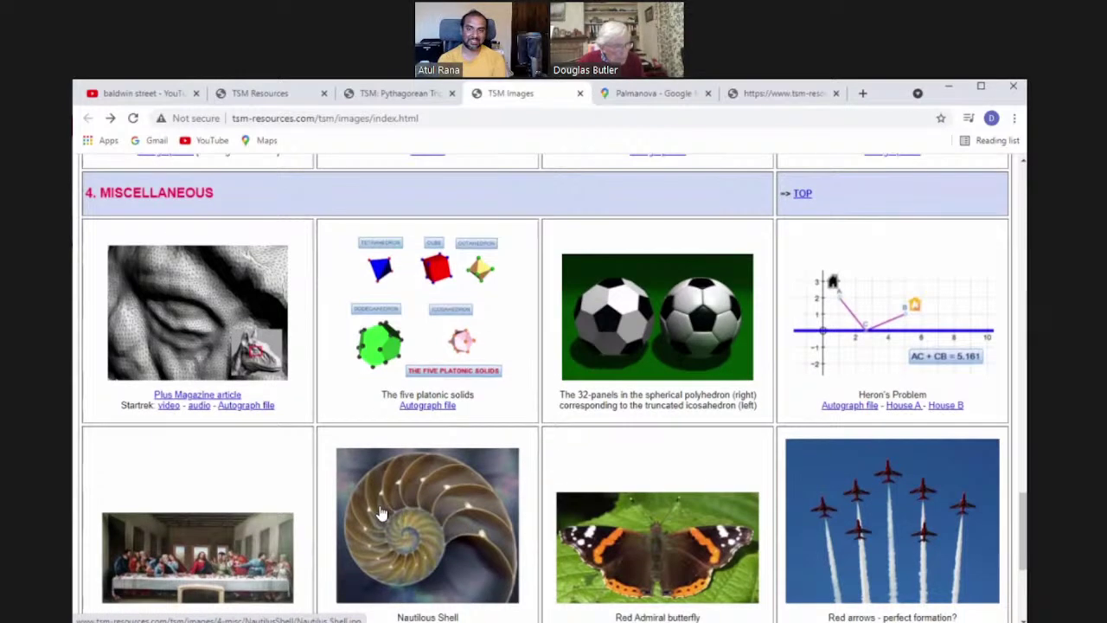
scroll(363, 524, down, 3)
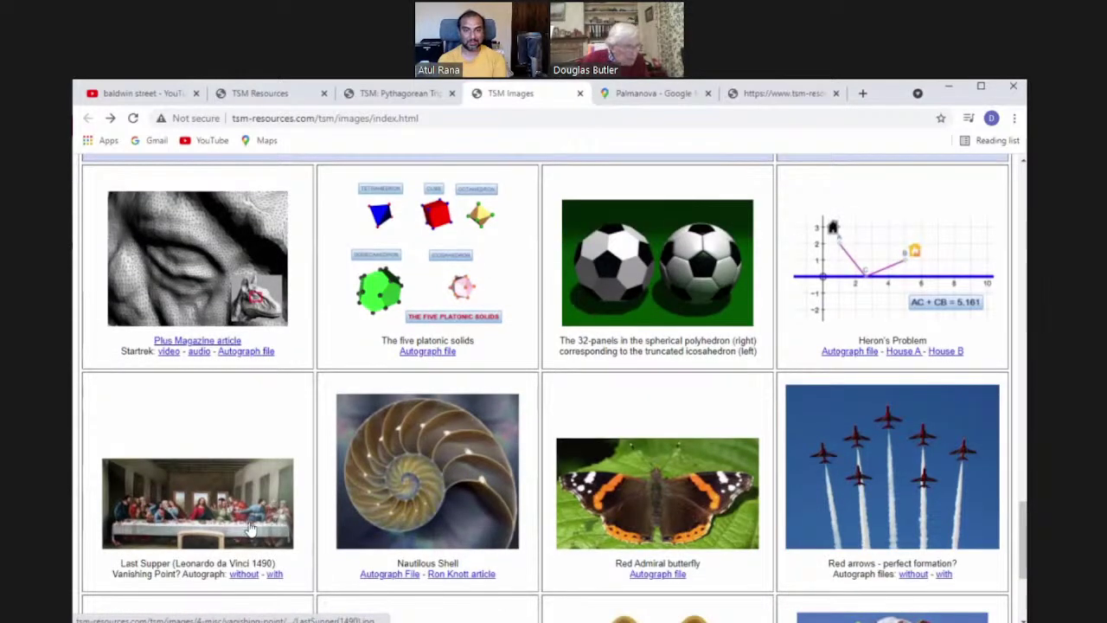
click(194, 501)
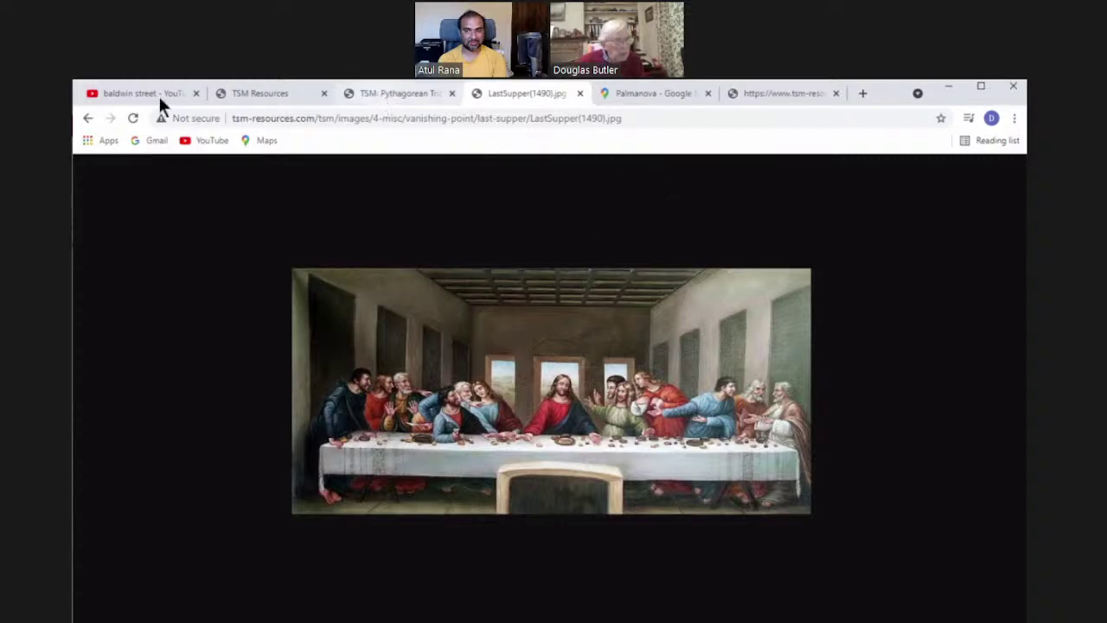
- Return to the TSM Images page and look through the remaining Miscellaneous images, including the airport runways and McDonald's arches
click(88, 117)
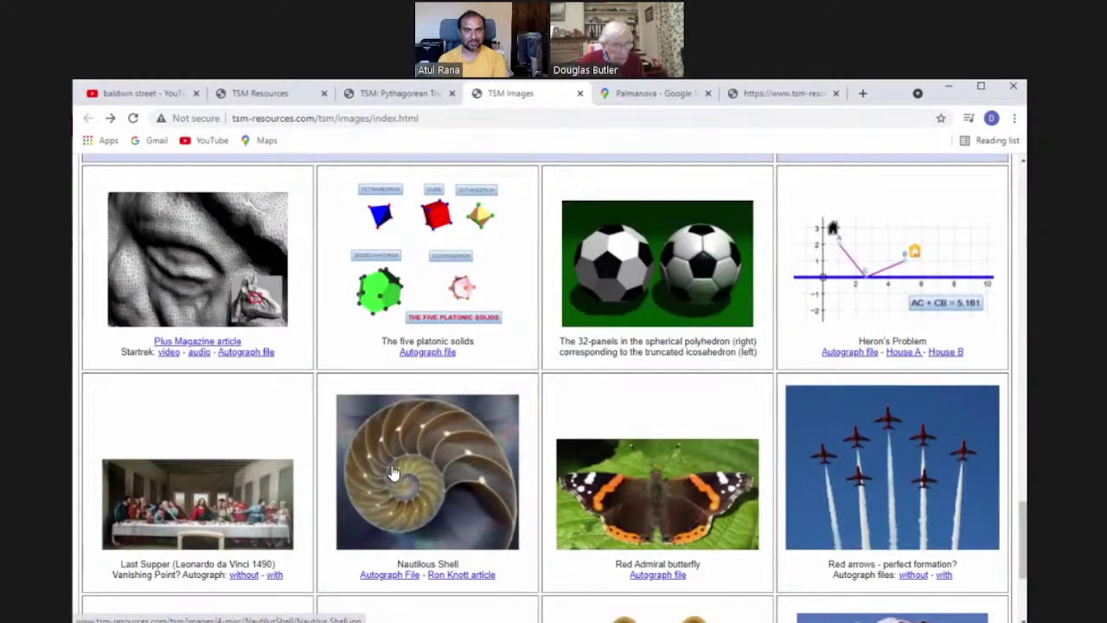
scroll(392, 473, down, 2)
scroll(392, 473, down, 2)
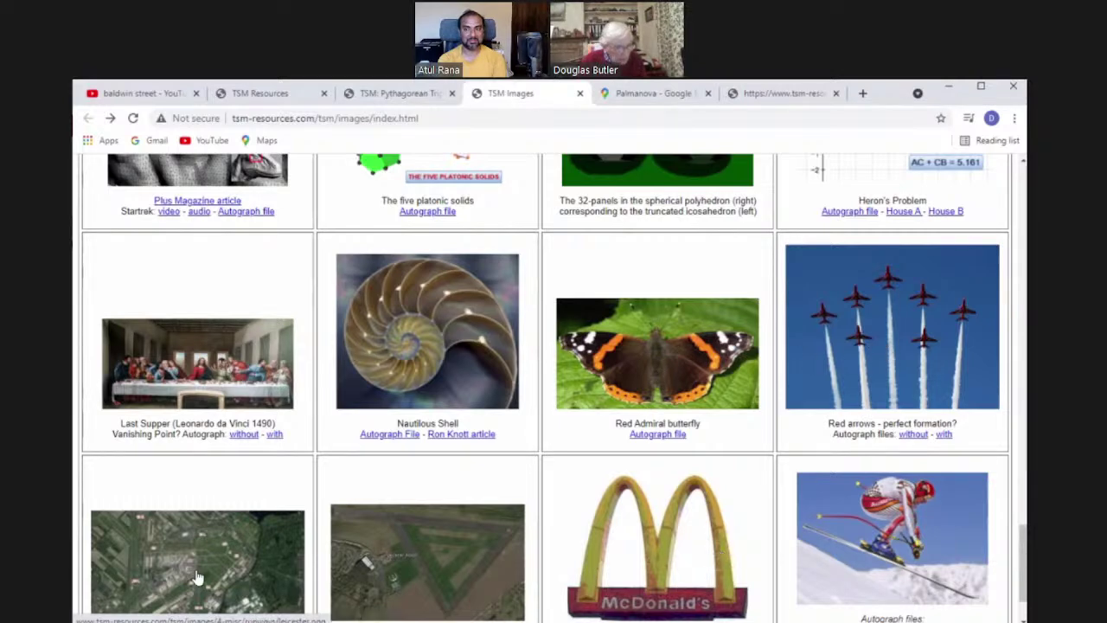
scroll(256, 544, down, 1)
scroll(256, 545, down, 1)
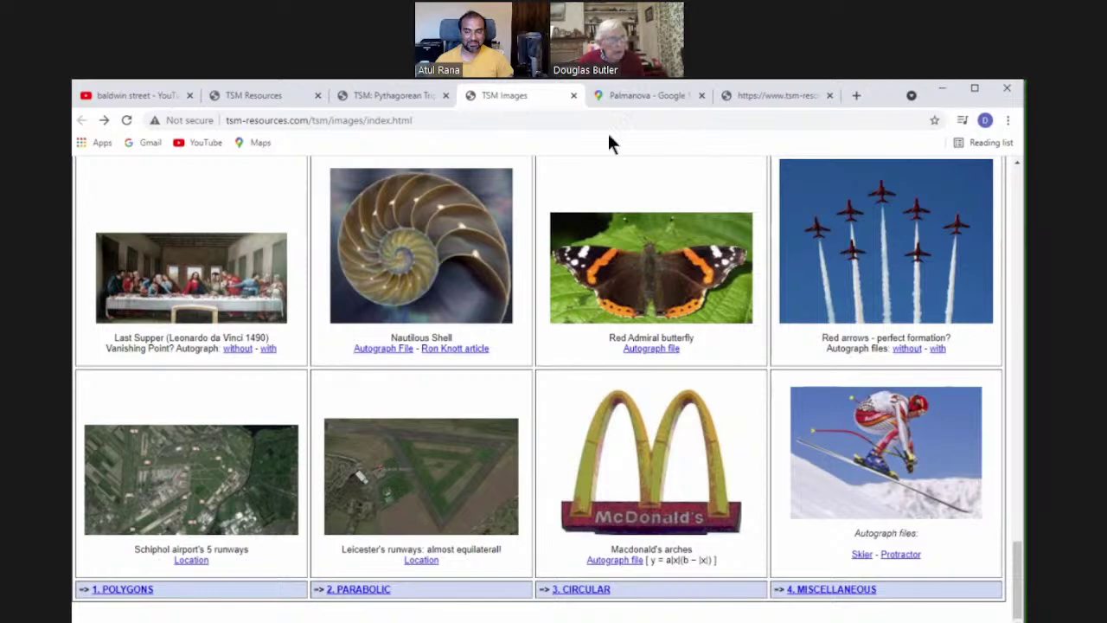
- Open the Data page from the TSM Resources home page and look over its data sources and Excel files
click(243, 95)
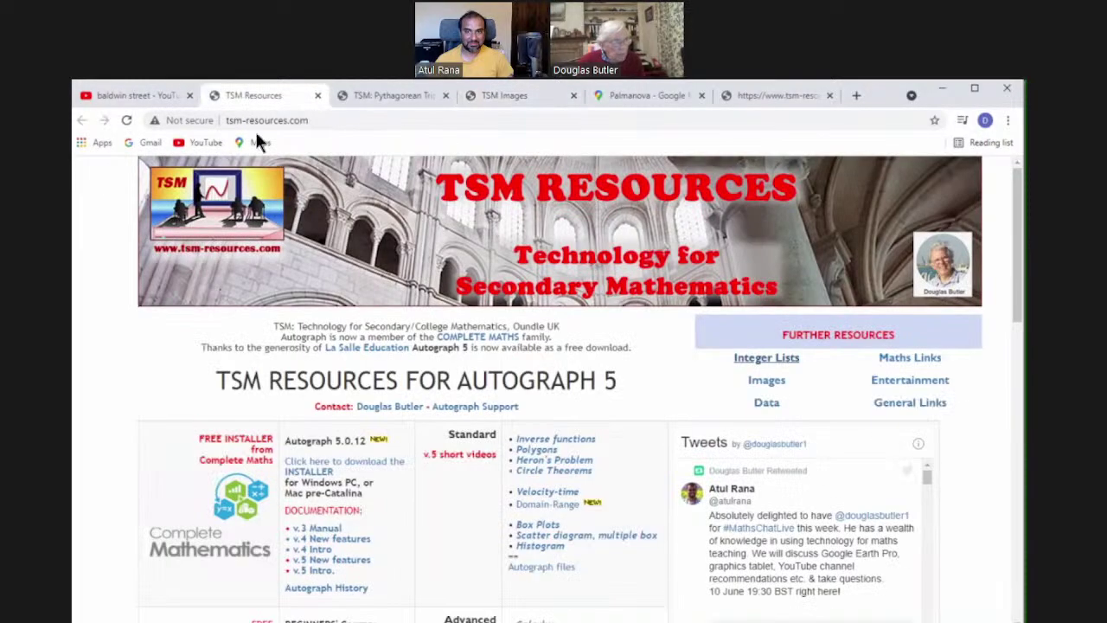
click(766, 403)
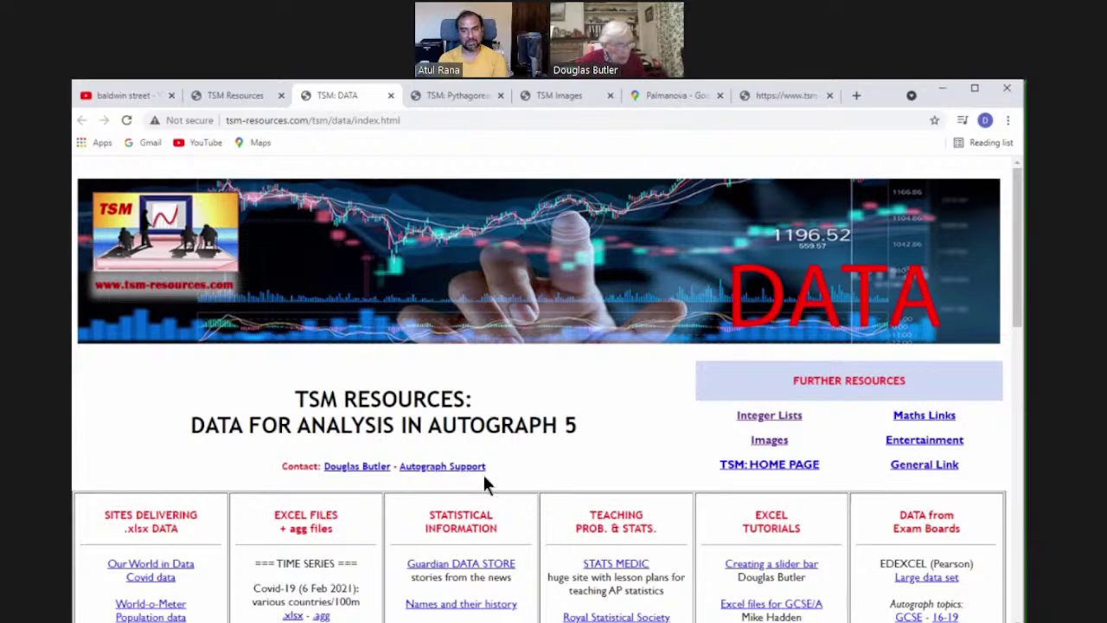
scroll(482, 472, down, 3)
scroll(494, 497, down, 2)
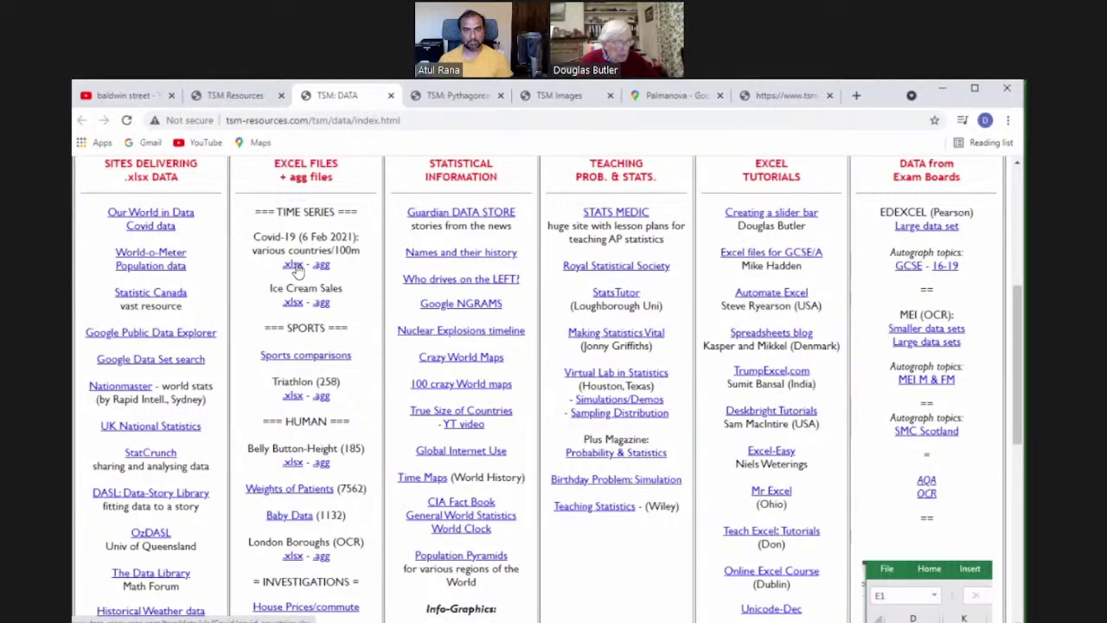
- Open the Maths Links page from the TSM Resources home page and look through its columns of links
click(233, 97)
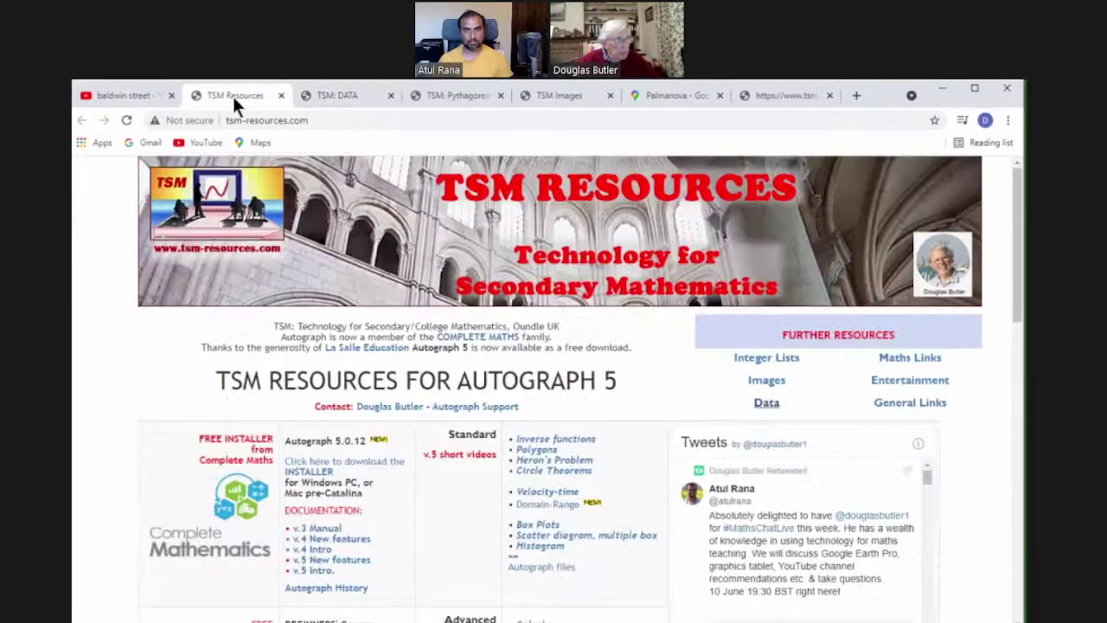
click(908, 358)
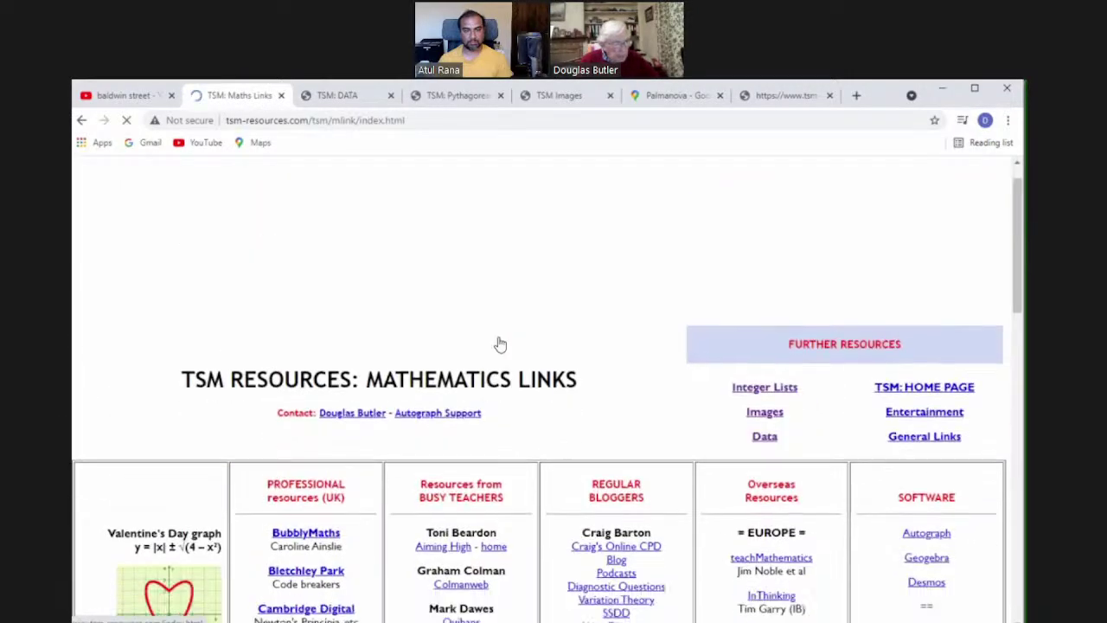
scroll(506, 329, down, 3)
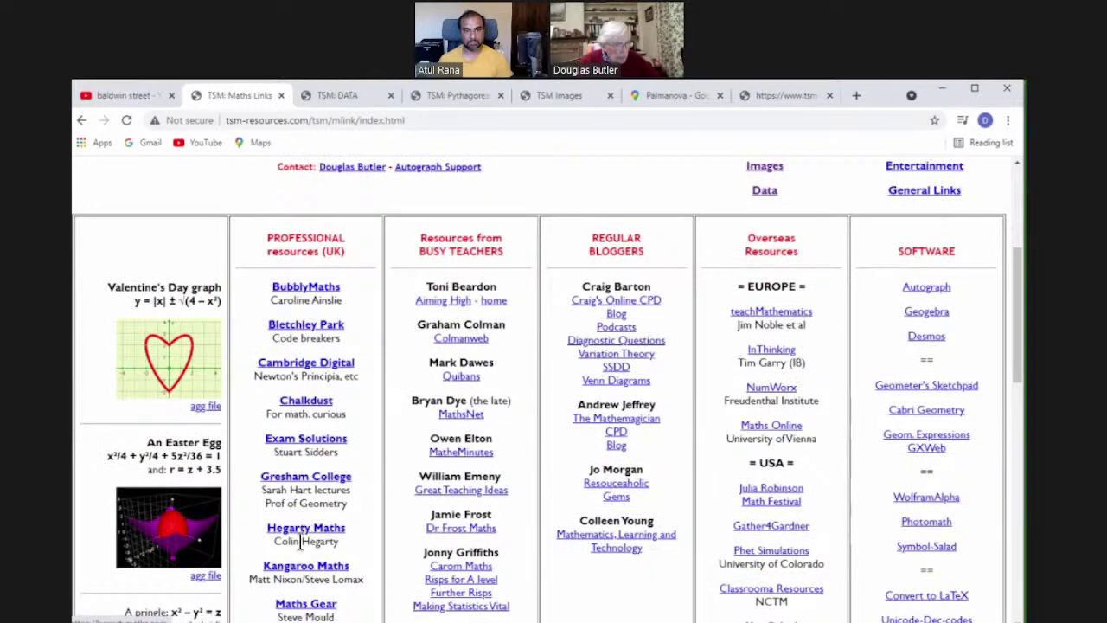
scroll(296, 551, down, 2)
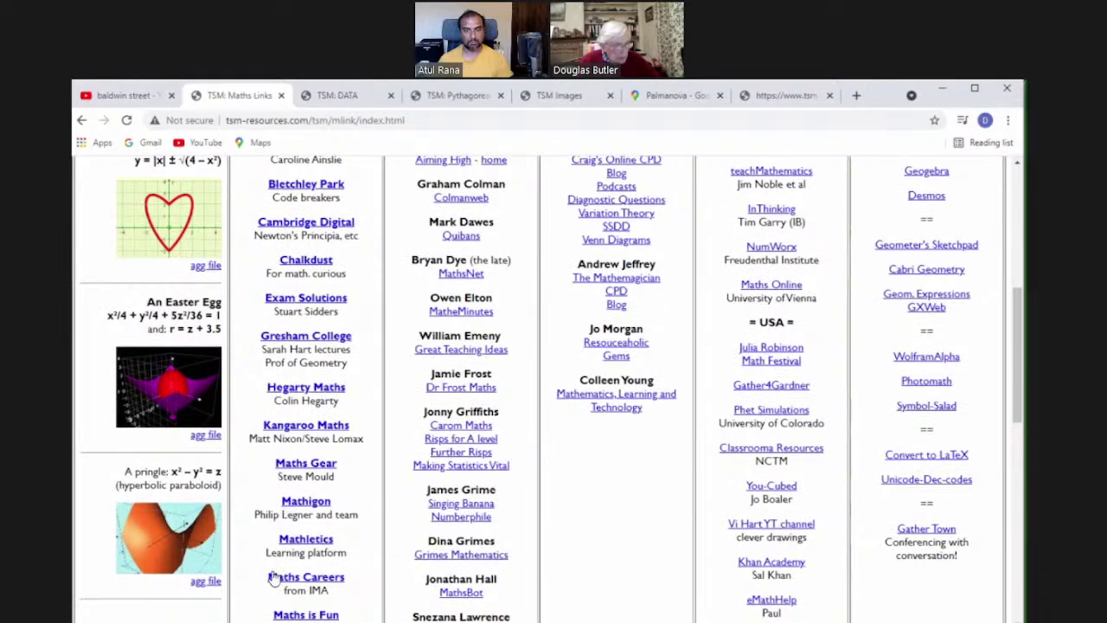
scroll(373, 294, up, 1)
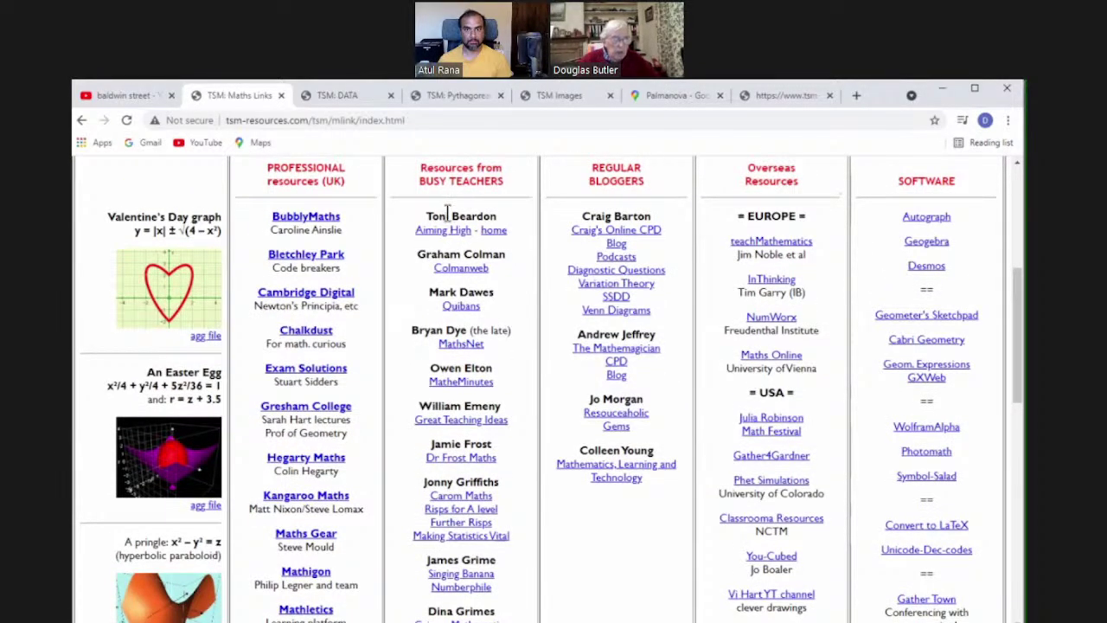
- Open the Quibans blog from Maths Links, accept its cookie notice and read the "Criminals' names" article and its questions
click(459, 307)
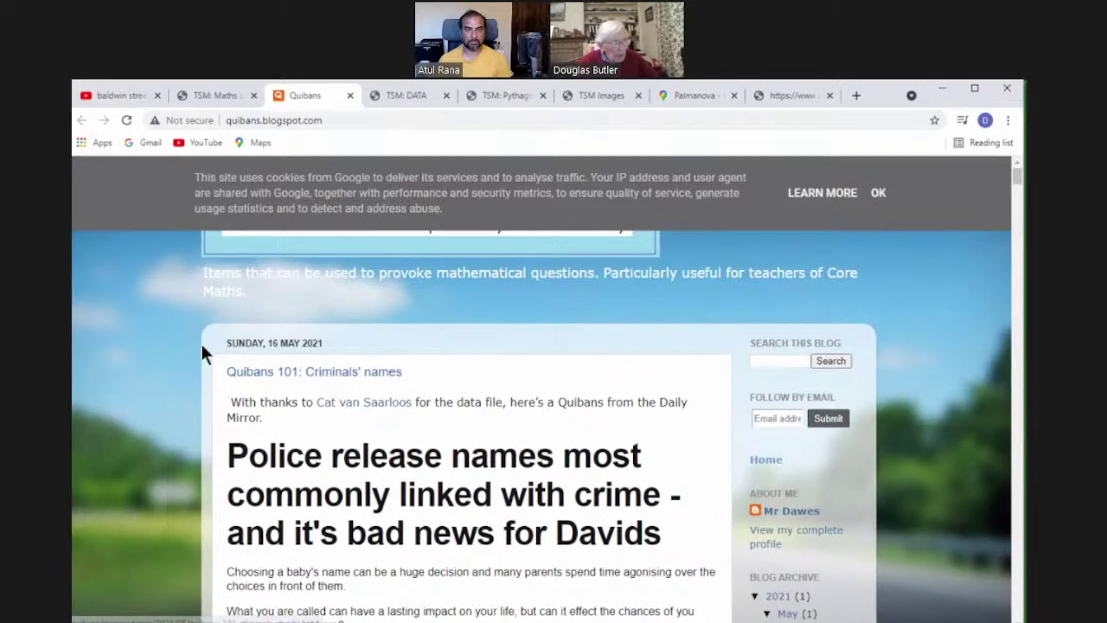
click(878, 194)
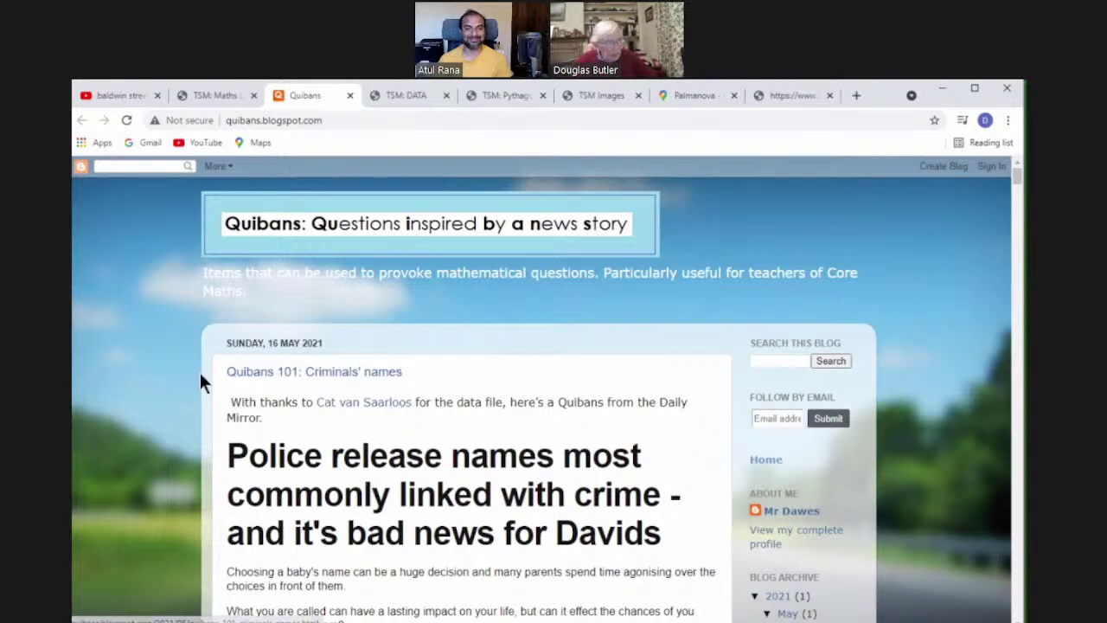
scroll(189, 370, down, 8)
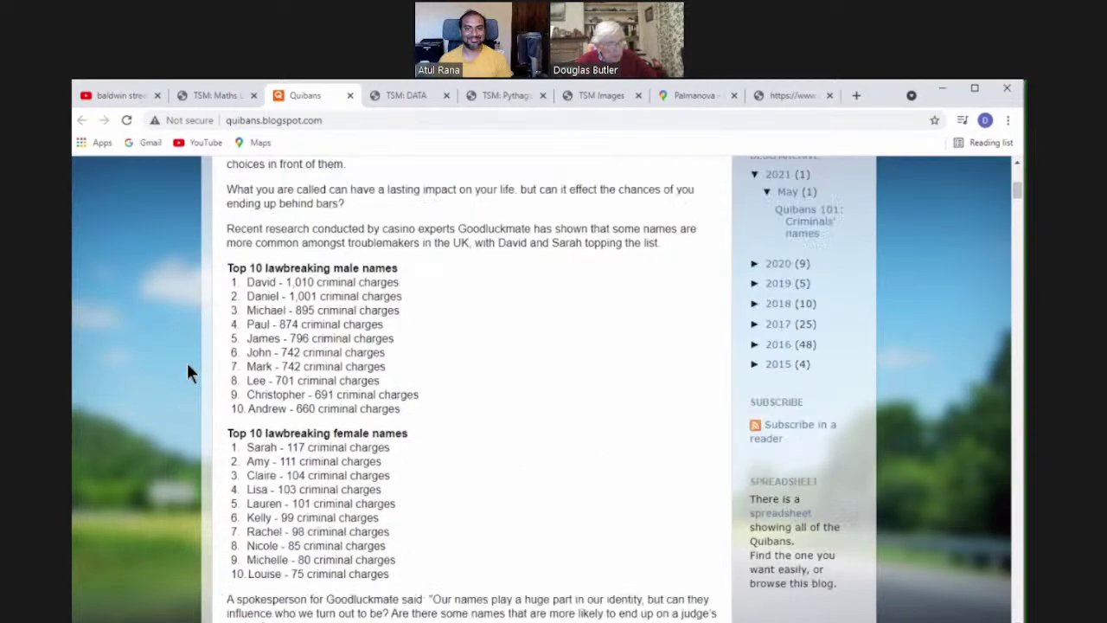
scroll(187, 362, down, 2)
scroll(187, 362, down, 1)
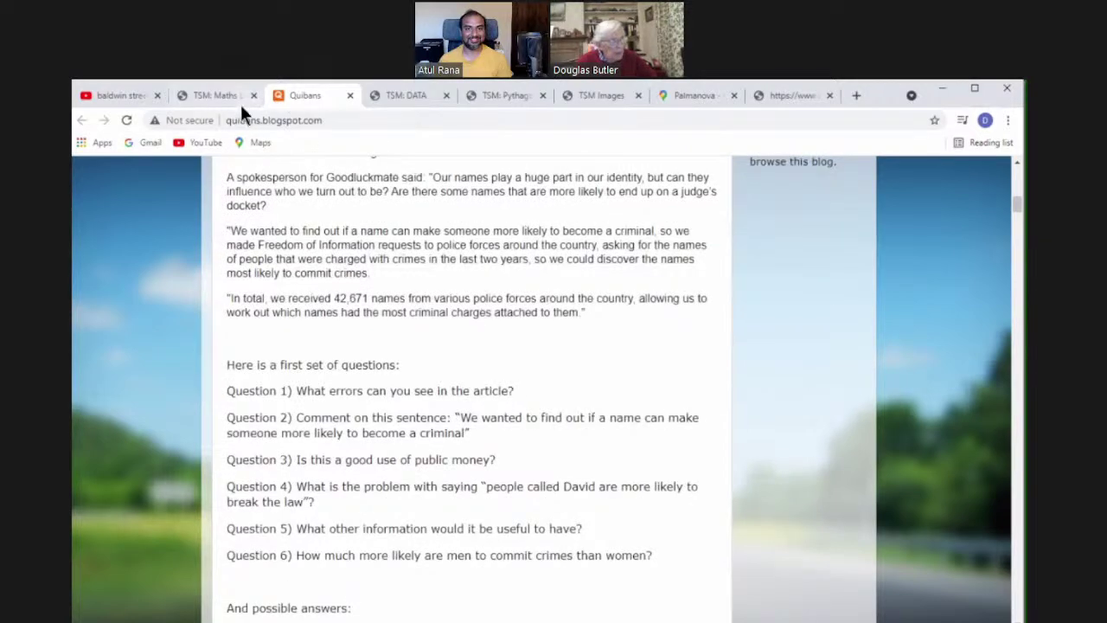
- Return to Maths Links, open the Entertainment page and look through its games, number, art and video links
click(216, 95)
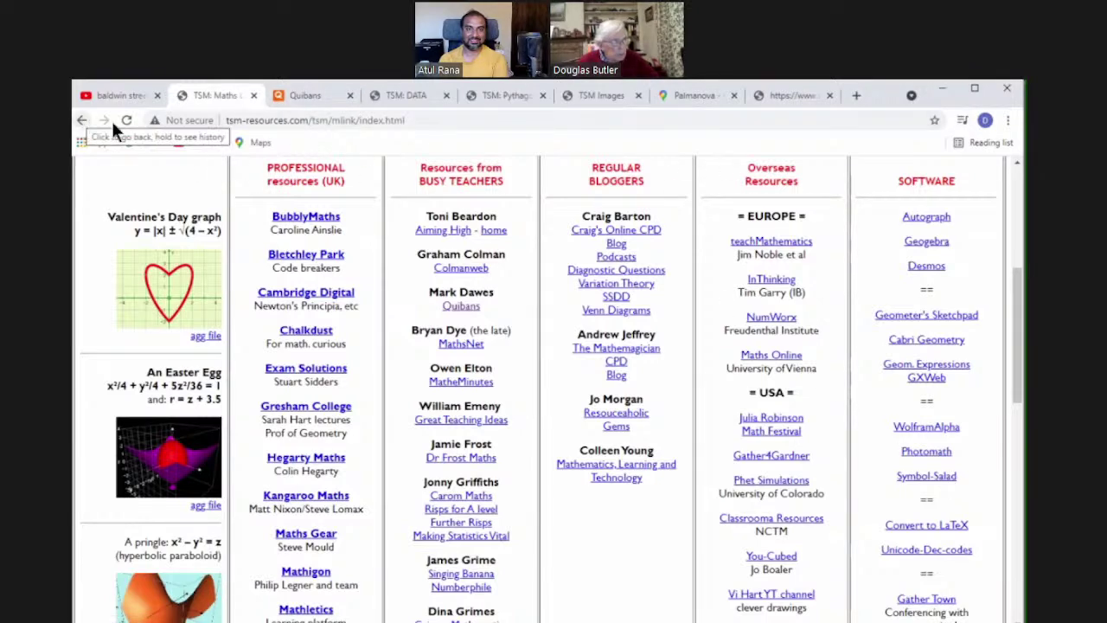
scroll(589, 191, up, 3)
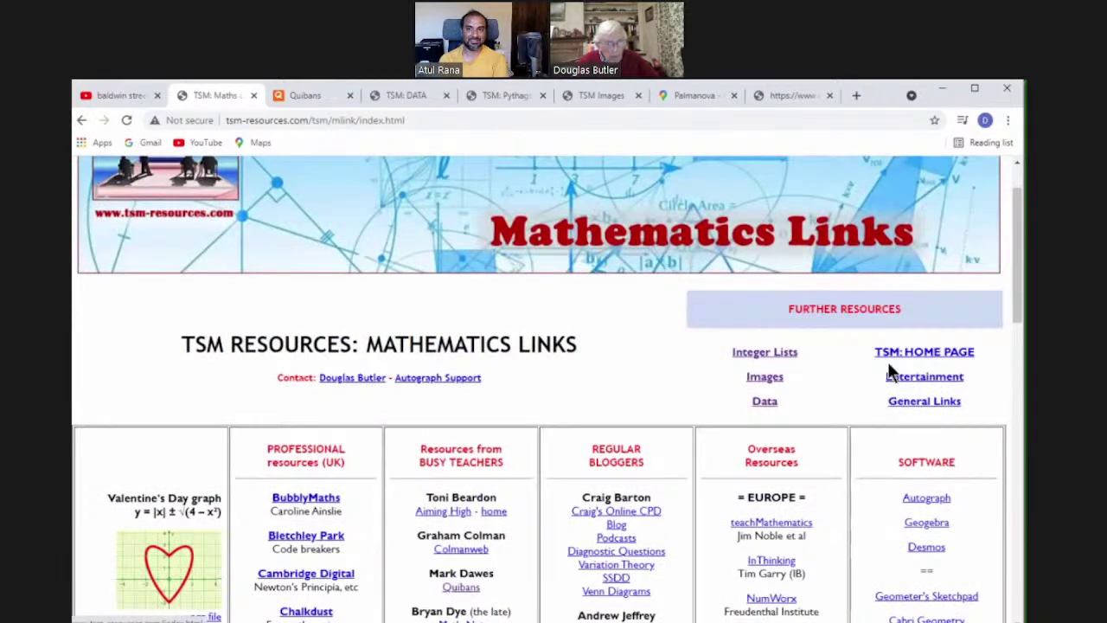
click(916, 378)
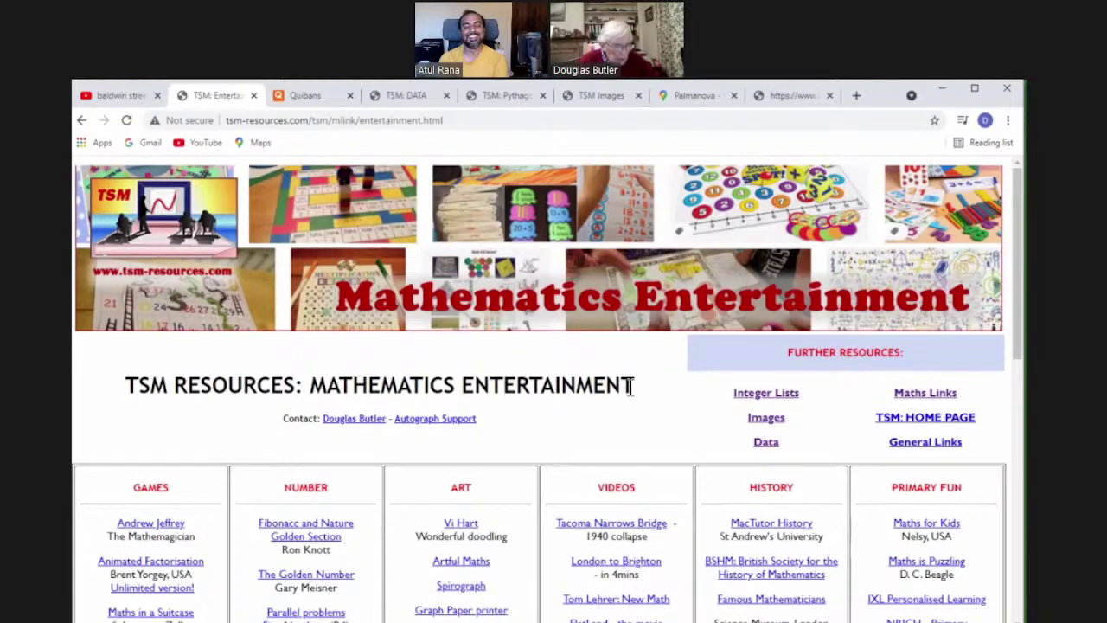
scroll(605, 393, down, 3)
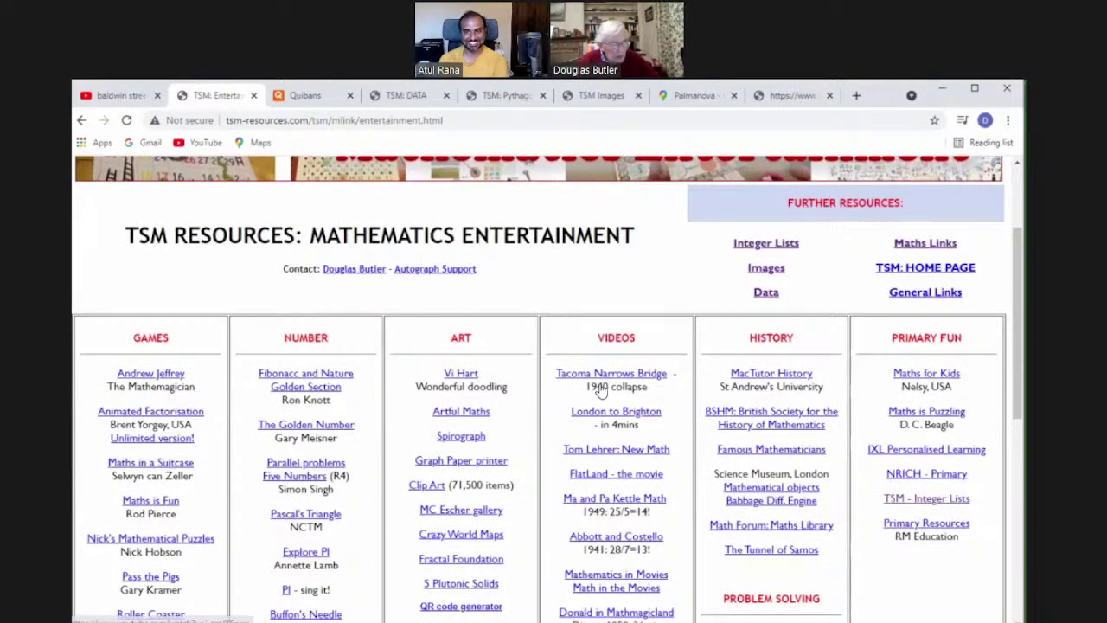
scroll(601, 389, down, 3)
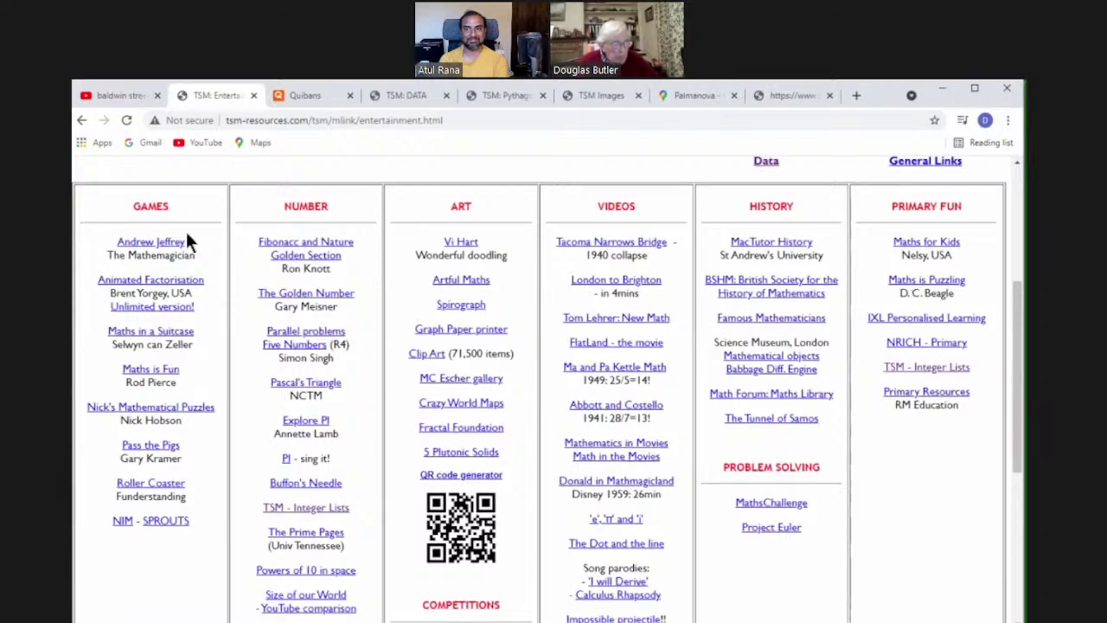
- Open the Vi Hart link in the Art column of the Entertainment page and play the Hexaflexagons video on Vimeo
click(455, 243)
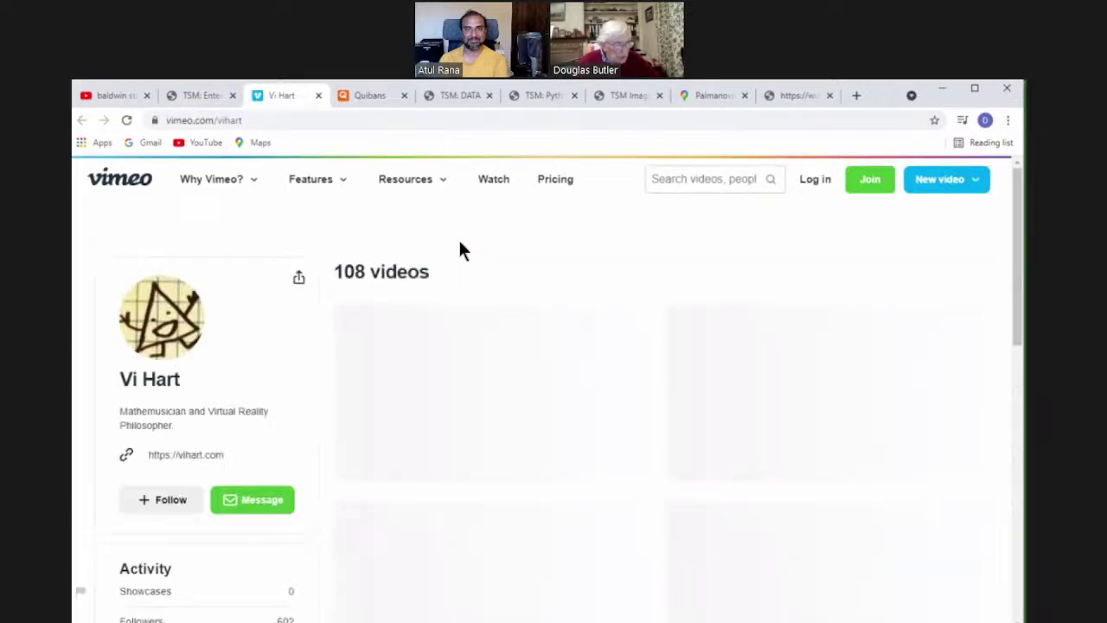
scroll(461, 249, down, 5)
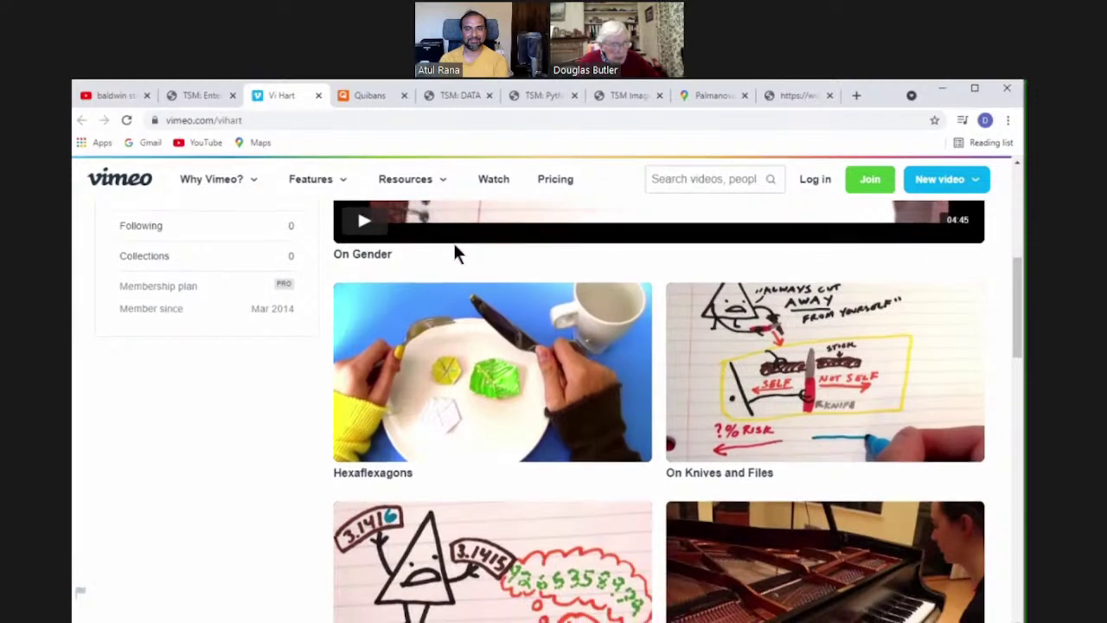
scroll(456, 247, down, 1)
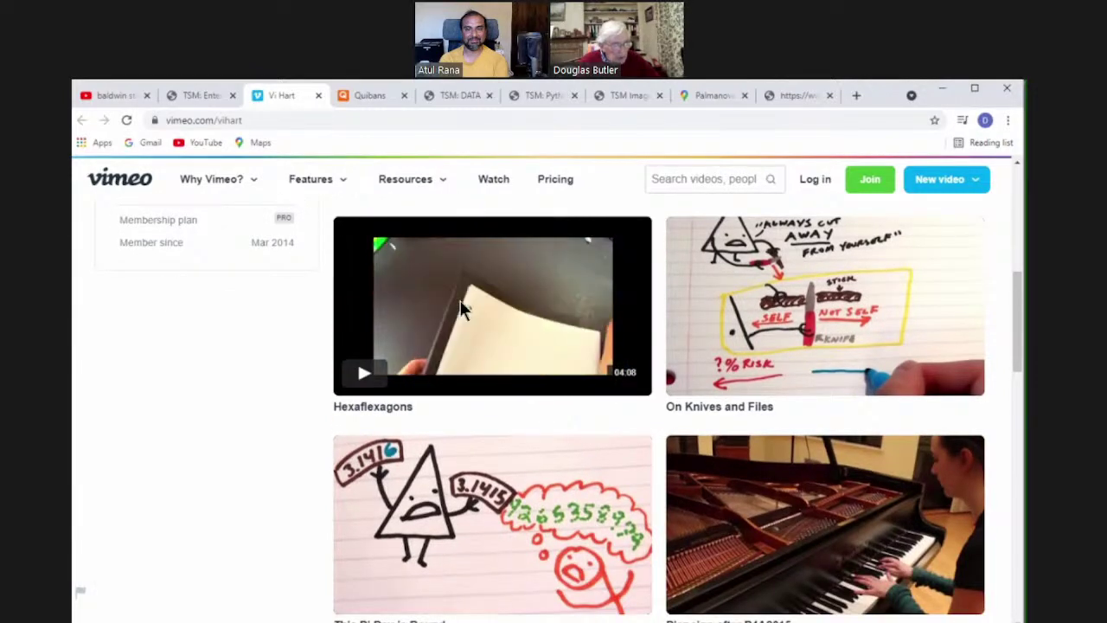
click(406, 354)
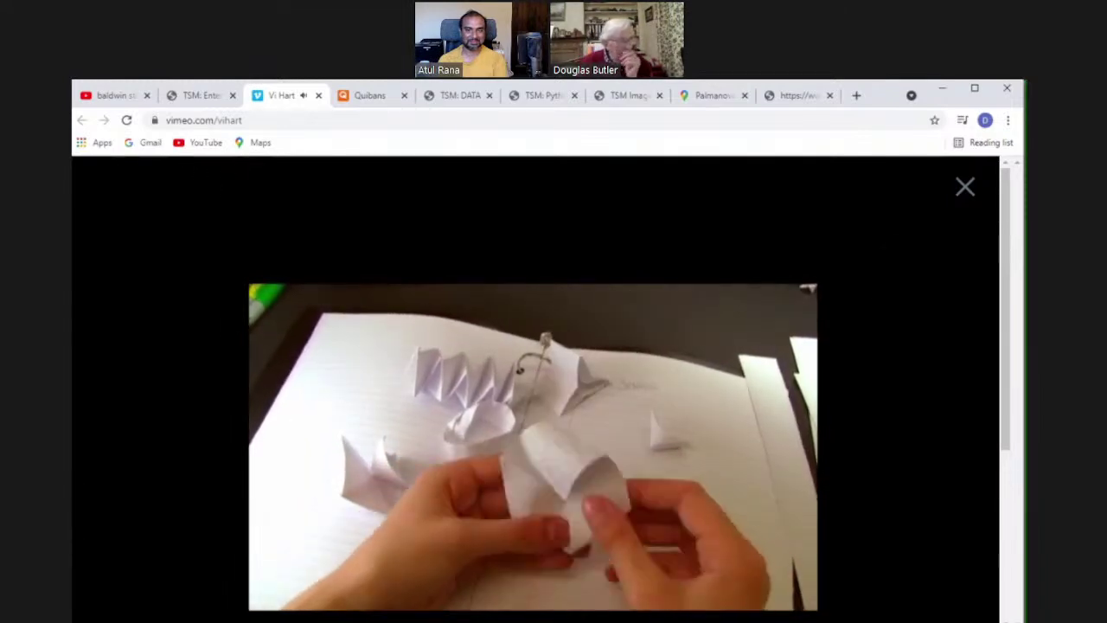
- Pause the Hexaflexagons video and return to the TSM Entertainment page
scroll(230, 608, down, 1)
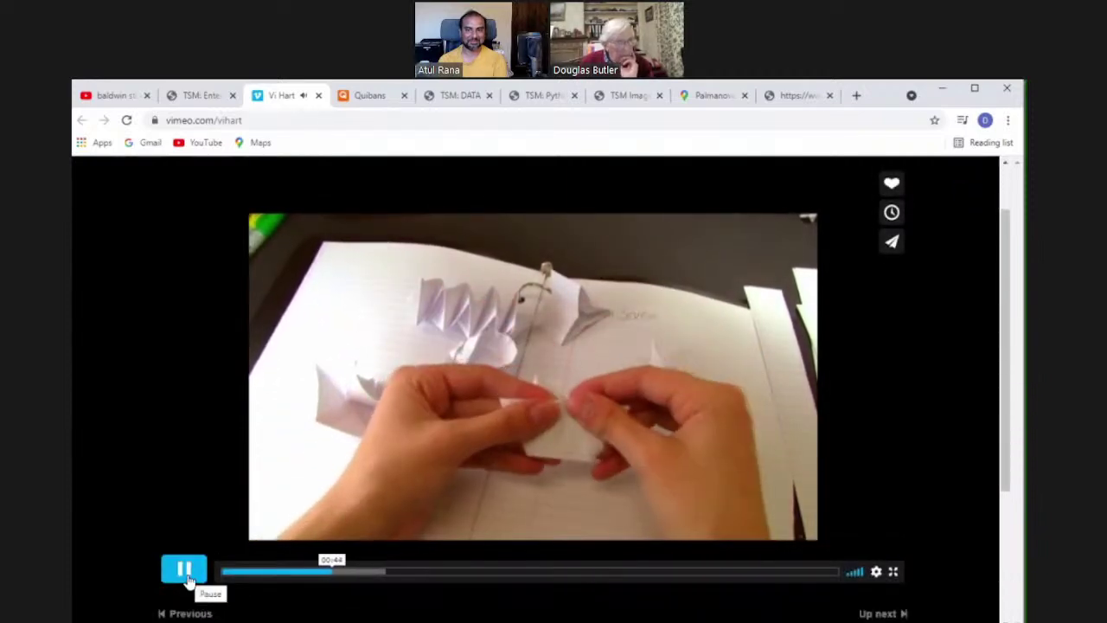
click(198, 567)
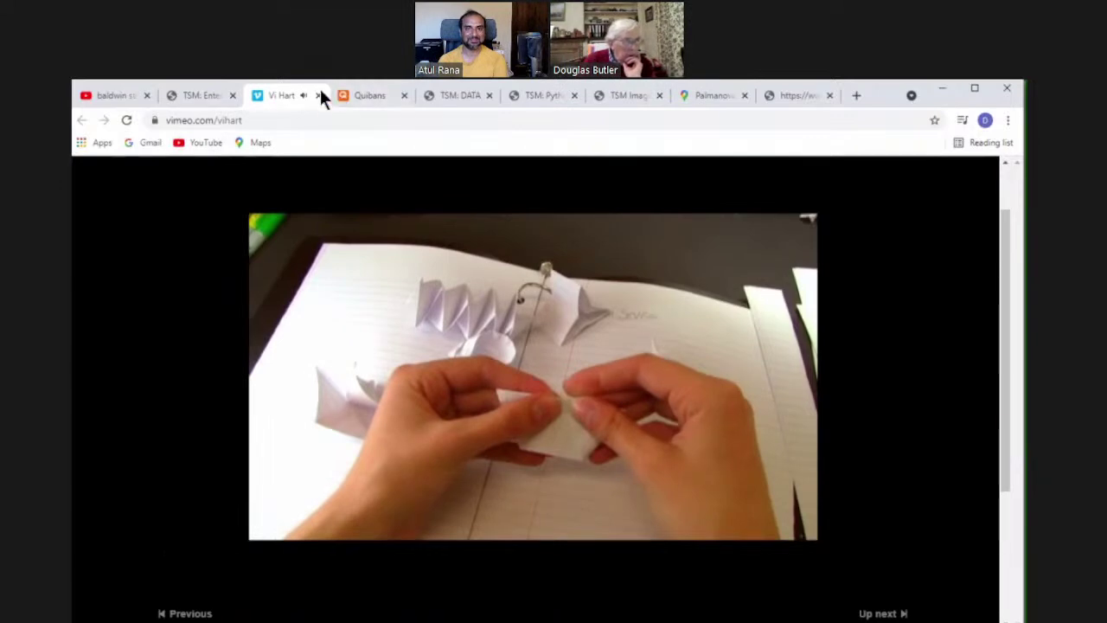
click(207, 95)
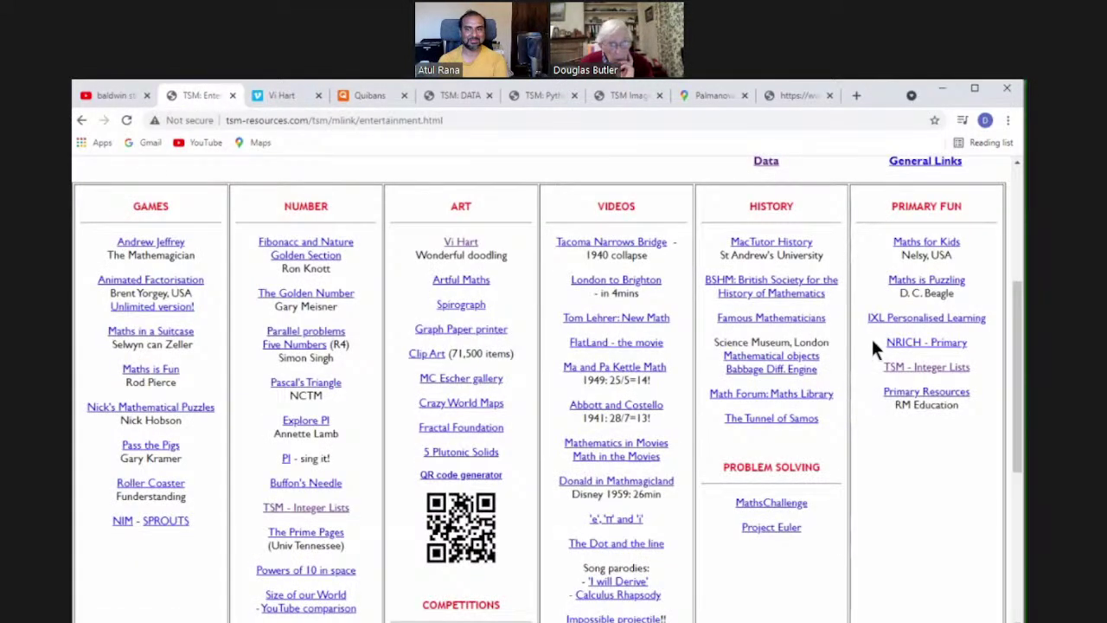